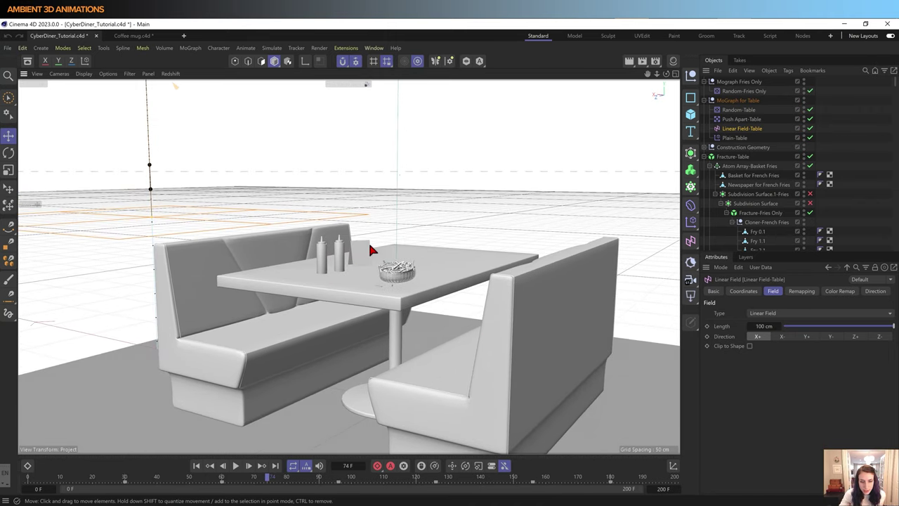
# Step: Switch to the empty Coffee mug document and add a Disc primitive
pyautogui.scroll(2, 403, 270)
pyautogui.scroll(3, 400, 273)
pyautogui.scroll(3, 397, 276)
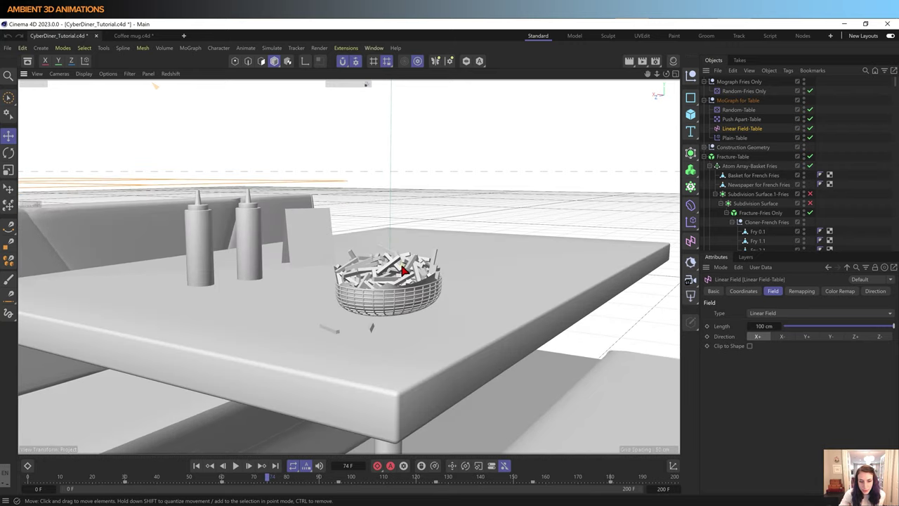
pyautogui.scroll(1, 391, 281)
pyautogui.moveTo(391, 281)
pyautogui.keyDown('alt'); pyautogui.mouseDown()
pyautogui.moveTo(333, 301)
pyautogui.moveTo(385, 281)
pyautogui.mouseUp(); pyautogui.keyUp('alt')
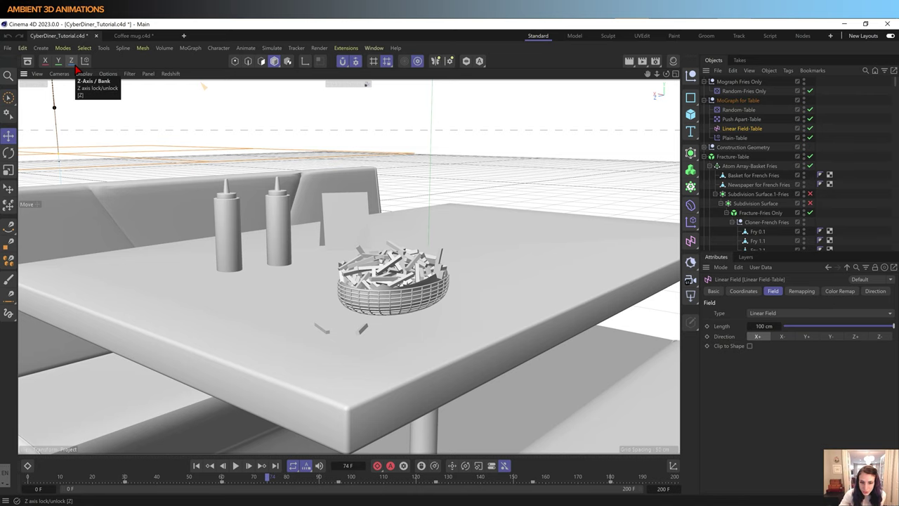
pyautogui.click(133, 36)
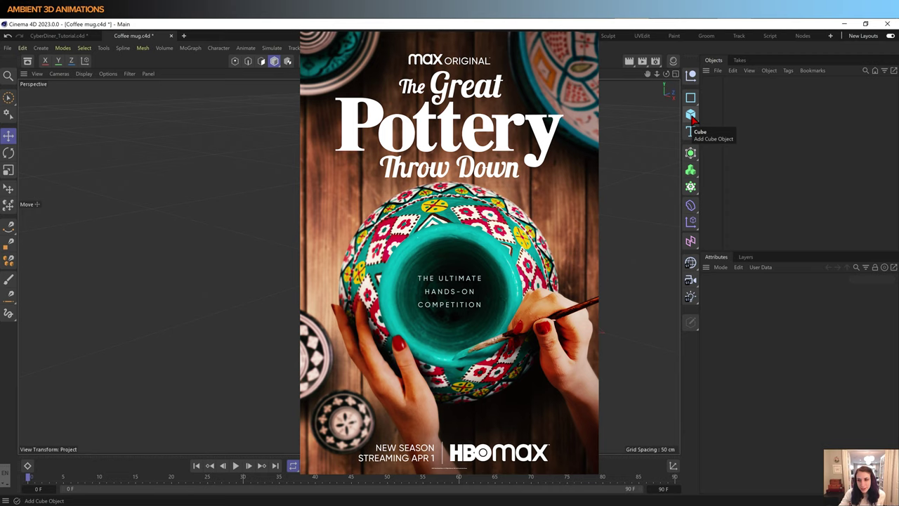
pyautogui.click(691, 117)
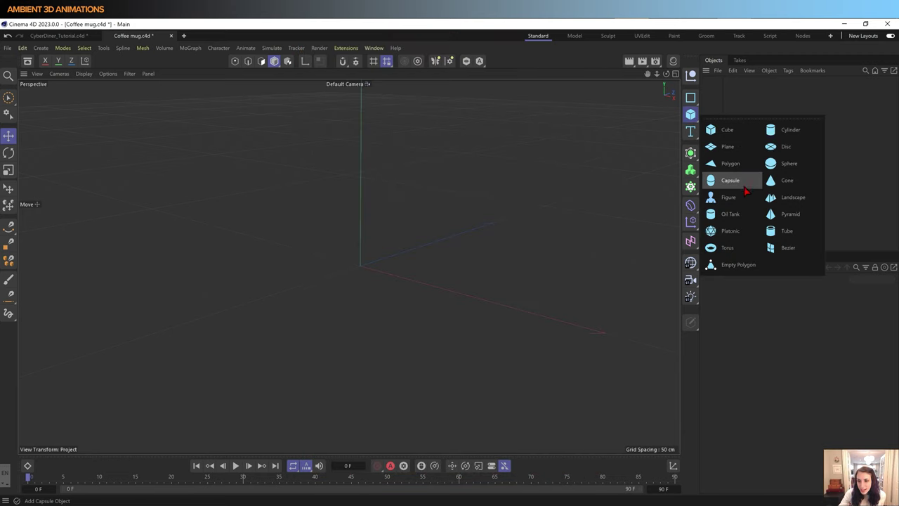
pyautogui.click(788, 150)
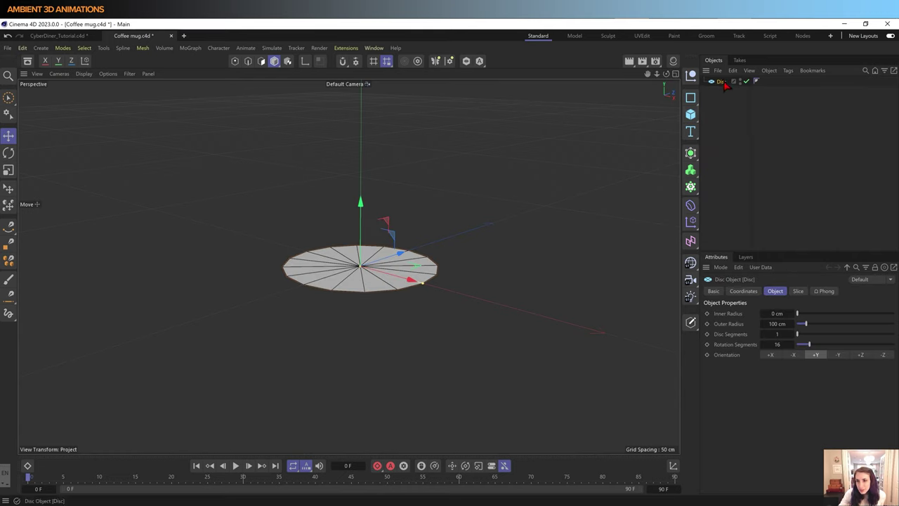
# Step: Set the disc's outer radius to 1.5 cm
pyautogui.doubleClick(777, 324)
pyautogui.write('7.62')
pyautogui.press('Return')
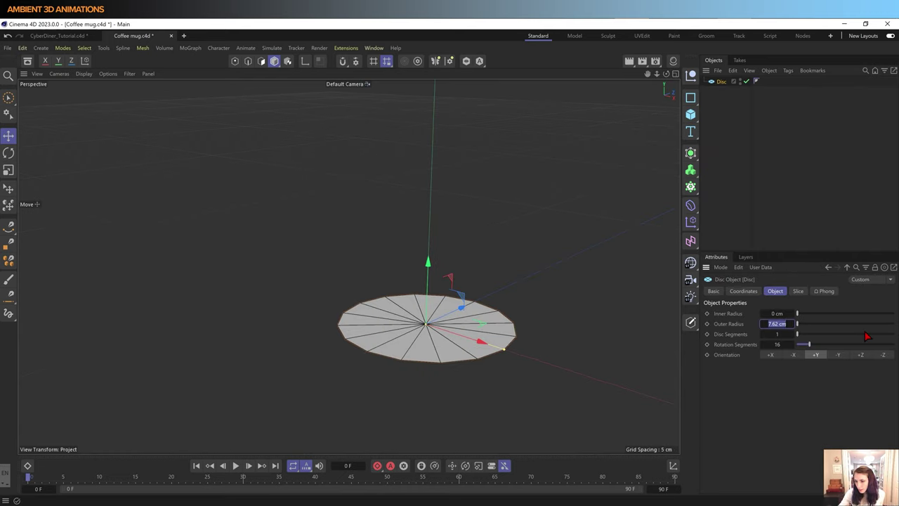
pyautogui.press('BackSpace')
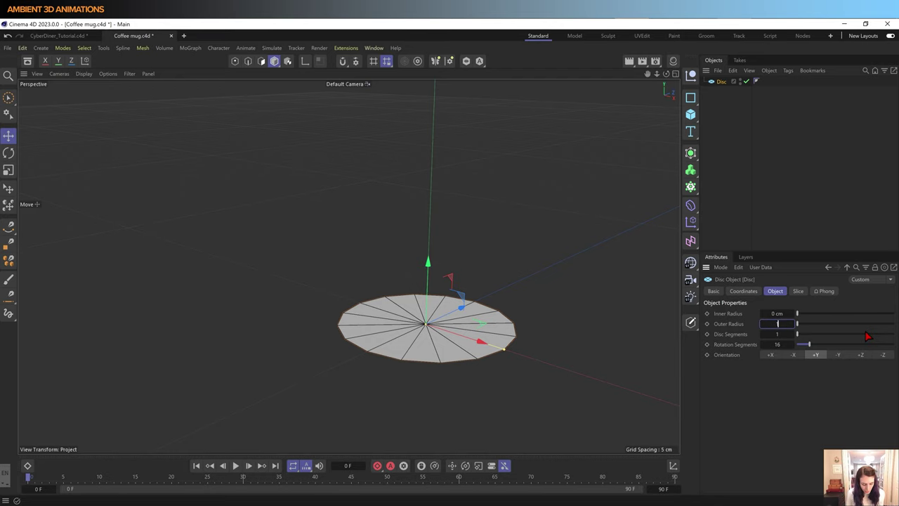
pyautogui.write('1.5')
pyautogui.press('Return')
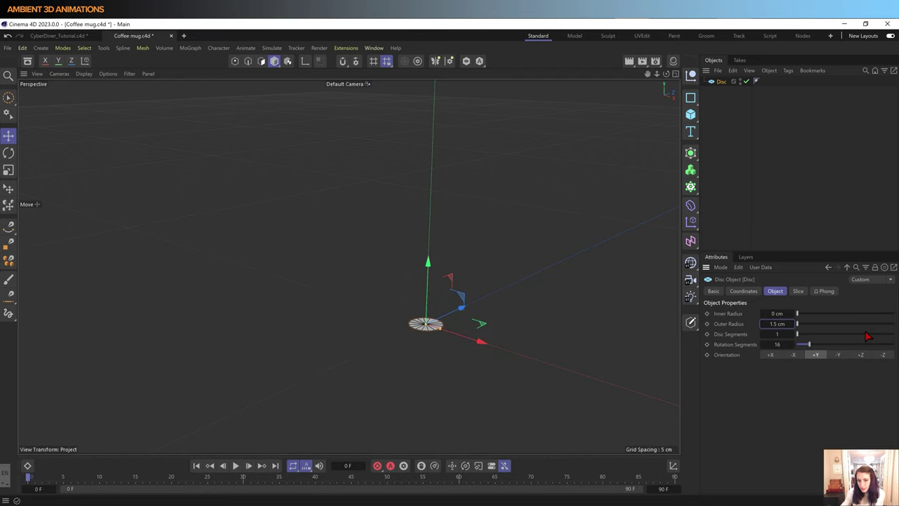
pyautogui.keyDown('alt'); pyautogui.moveTo(449, 328); pyautogui.dragTo(443, 329, button='middle'); pyautogui.keyUp('alt')
pyautogui.scroll(3, 442, 329)
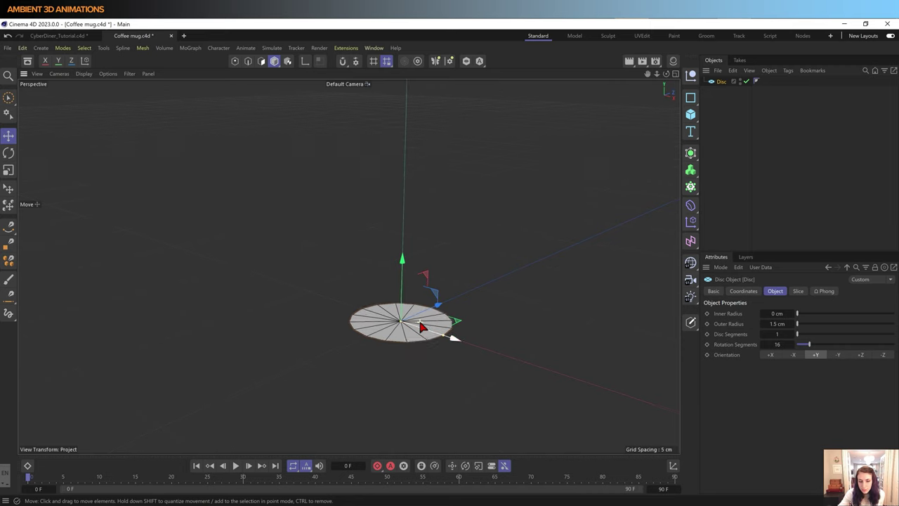
pyautogui.scroll(2, 421, 327)
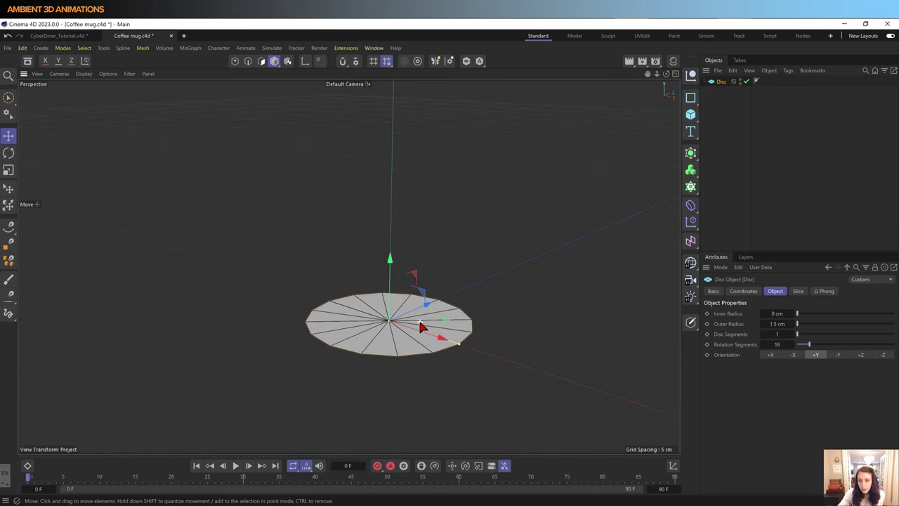
# Step: Name the disc Mug, duplicate it, and name the copy Plate
pyautogui.doubleClick(721, 82)
pyautogui.write('Mug')
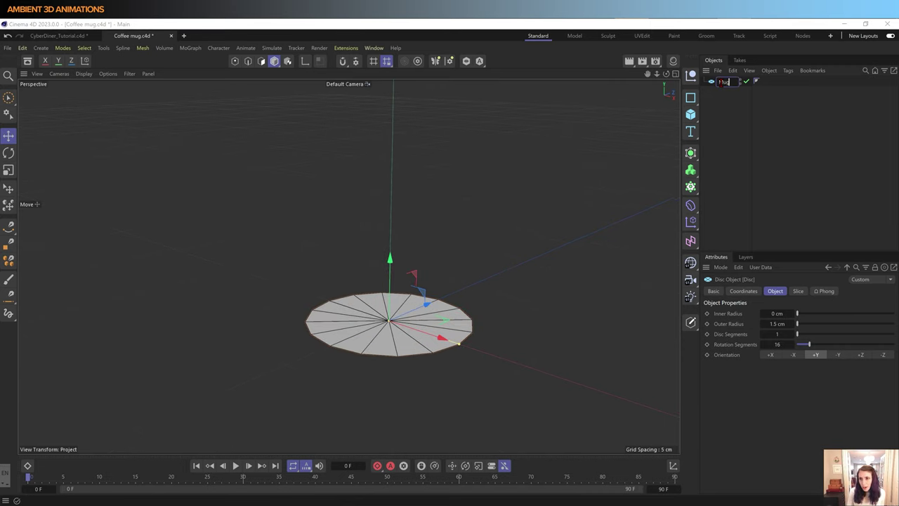
pyautogui.press('Return')
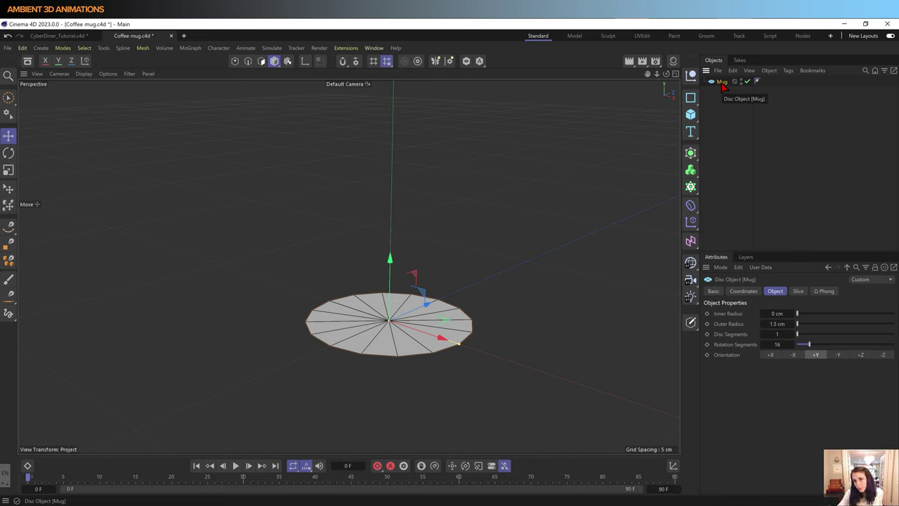
pyautogui.keyDown('ctrl'); pyautogui.moveTo(722, 82); pyautogui.dragTo(726, 94); pyautogui.keyUp('ctrl')
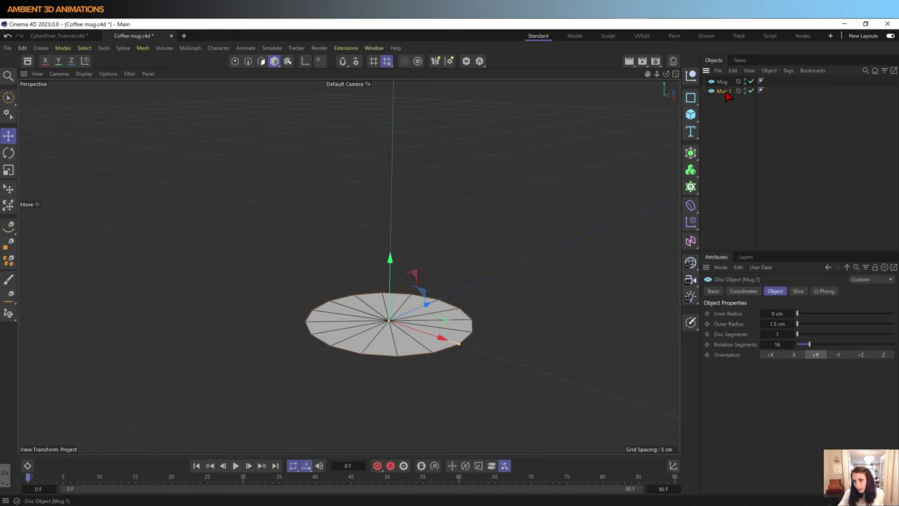
pyautogui.doubleClick(724, 91)
pyautogui.press('BackSpace')
pyautogui.write('Pla')
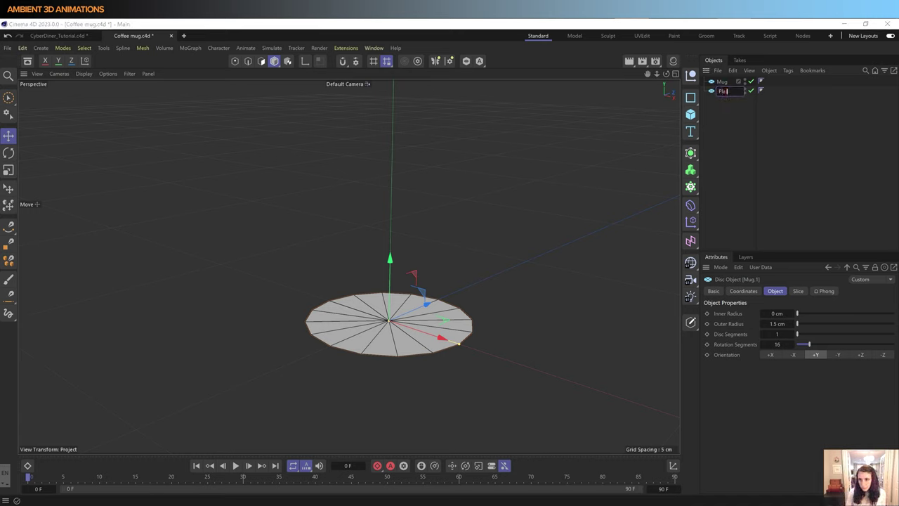
pyautogui.write('te')
pyautogui.press('Return')
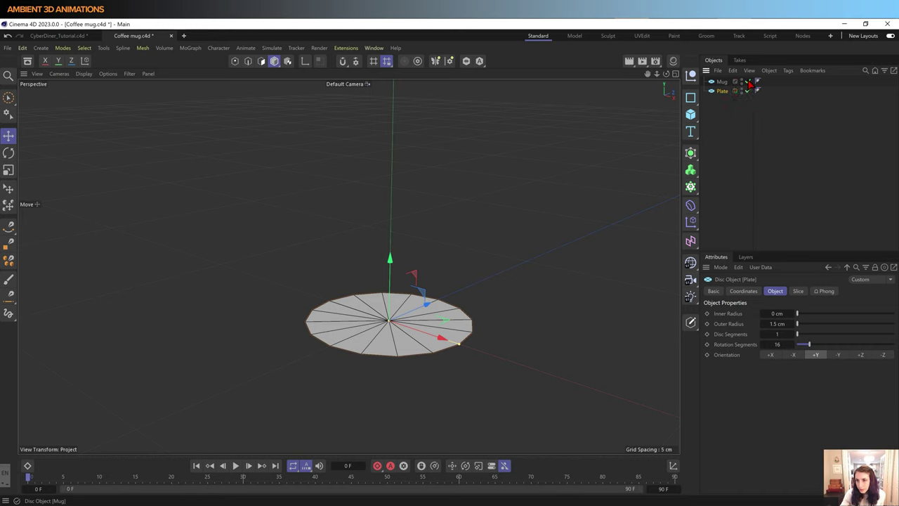
# Step: Switch off the Mug and make the Plate an editable polygon object in Edge mode
pyautogui.click(748, 81)
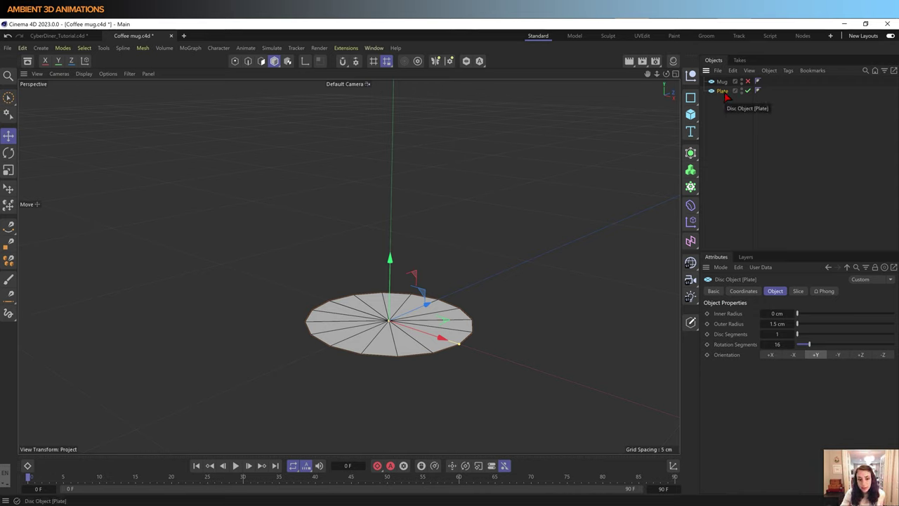
pyautogui.press('c')
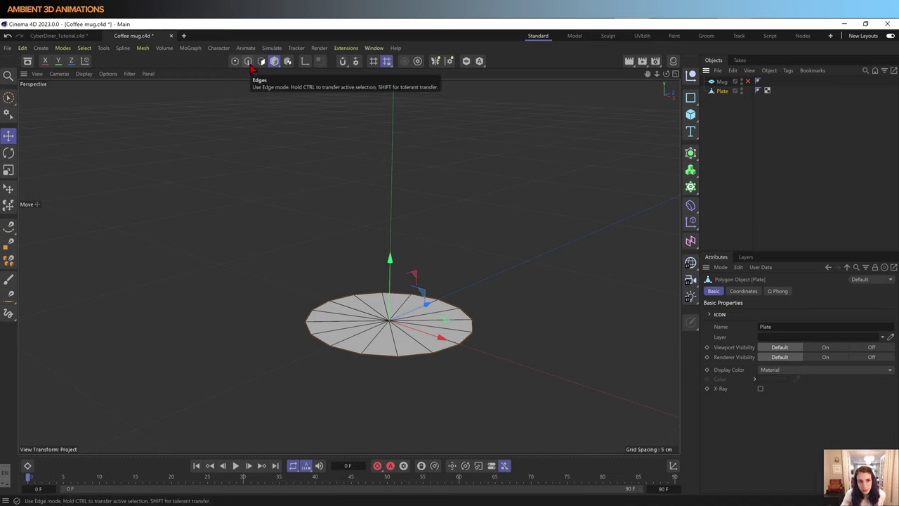
pyautogui.click(249, 63)
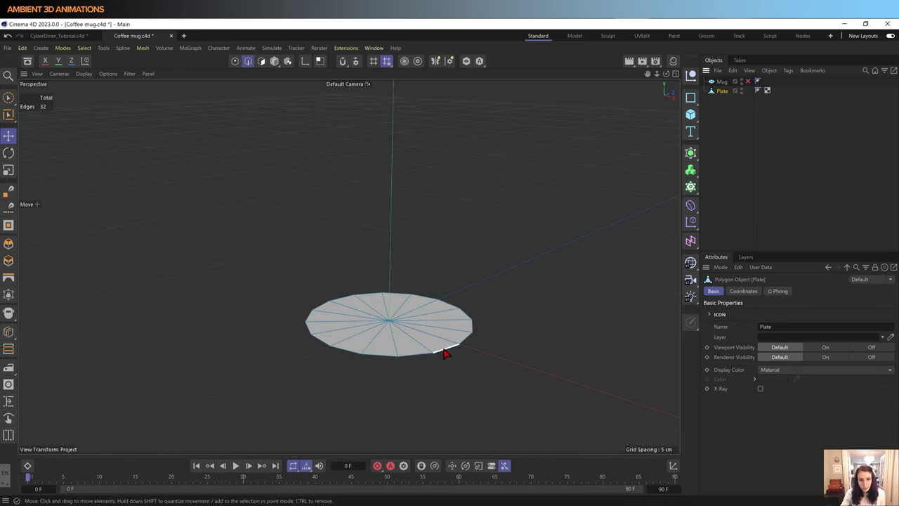
# Step: Loop-select the Plate's outer edge loop and start an Extrude on it
pyautogui.press('u')
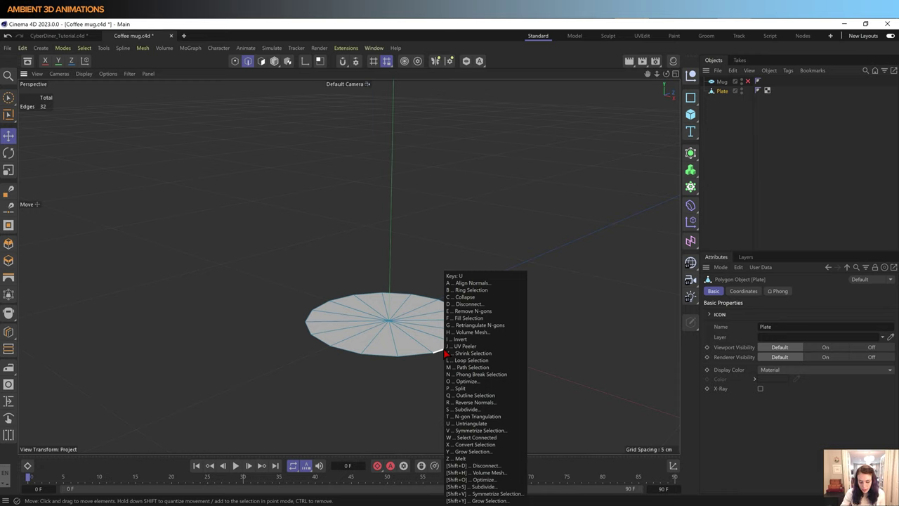
pyautogui.press('l')
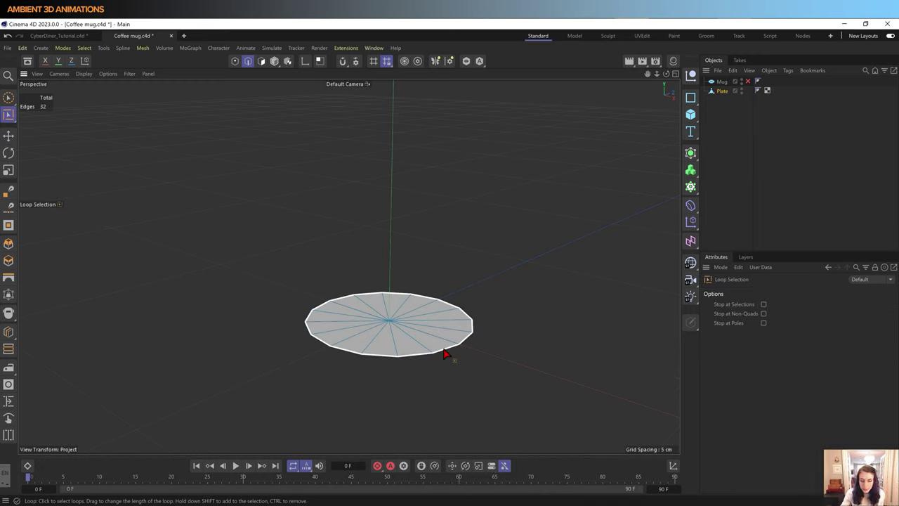
pyautogui.click(445, 354)
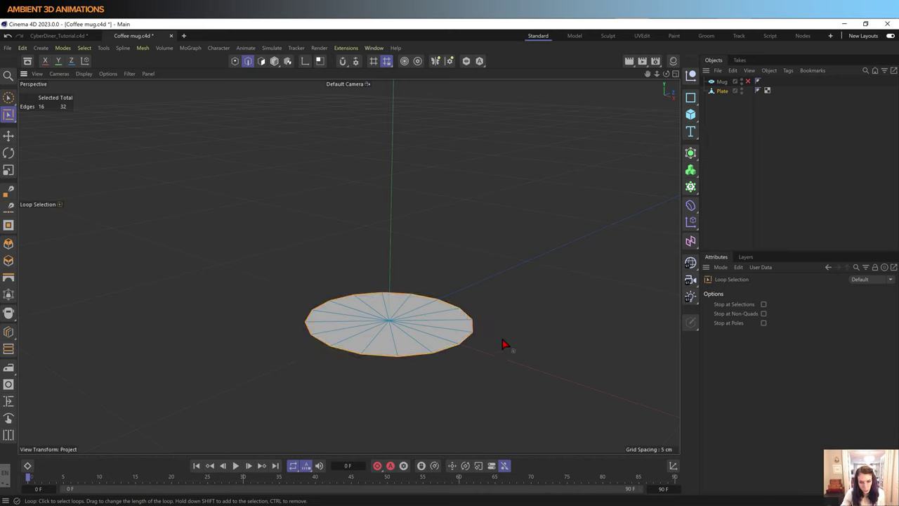
pyautogui.rightClick(502, 344)
pyautogui.click(524, 351)
# Step: Extrude the Plate's outer edge loop outward and scale it up slightly
pyautogui.moveTo(489, 335)
pyautogui.mouseDown()
pyautogui.moveTo(485, 309)
pyautogui.moveTo(484, 329)
pyautogui.mouseUp()
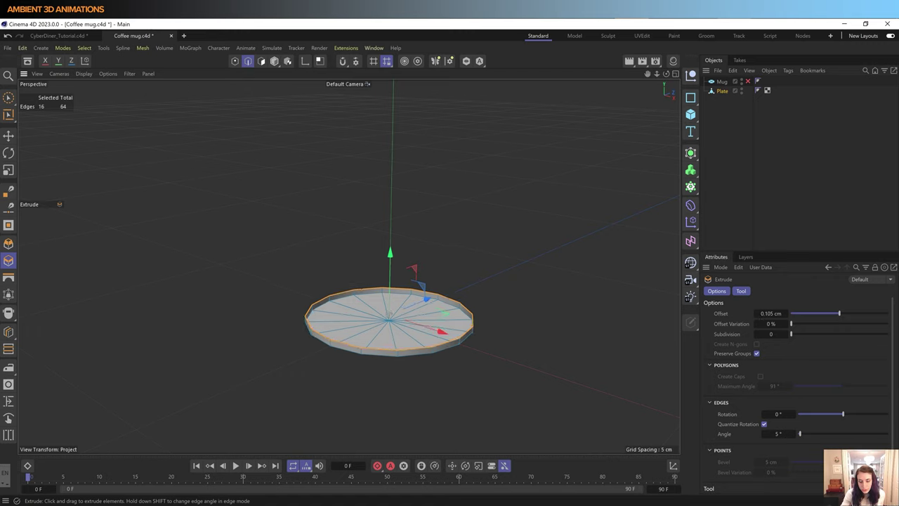
pyautogui.press('t')
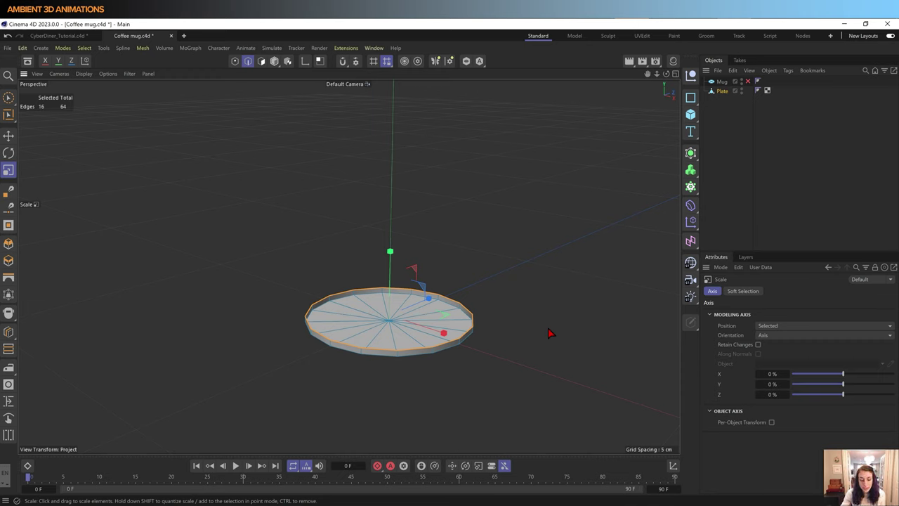
pyautogui.moveTo(550, 333); pyautogui.dragTo(562, 329)
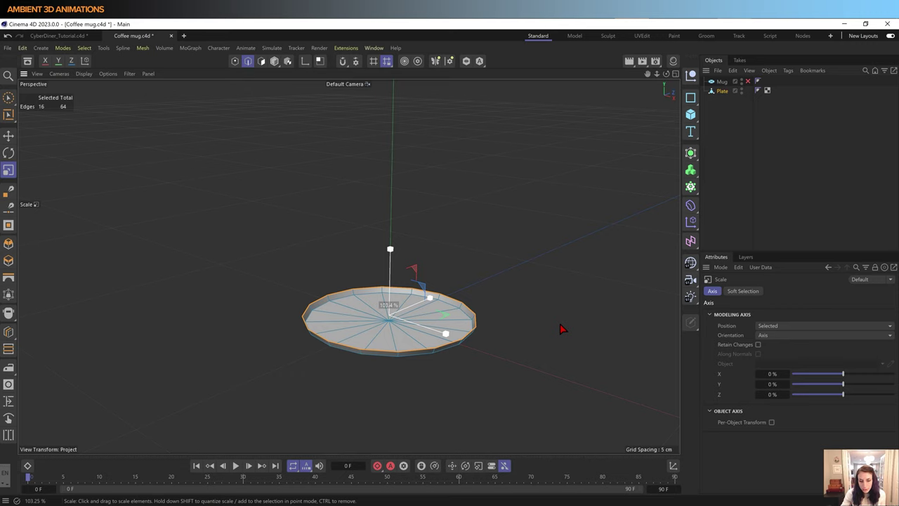
pyautogui.moveTo(562, 328); pyautogui.dragTo(562, 329)
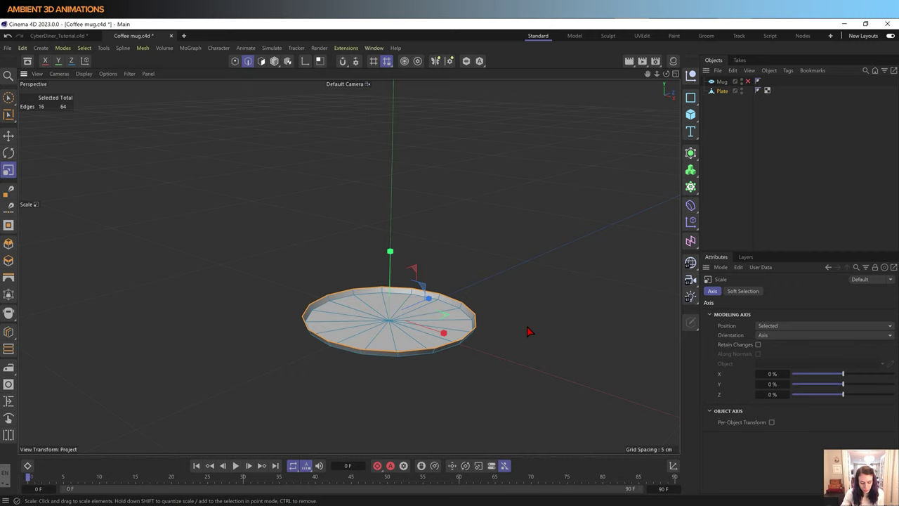
# Step: Extrude the rim again into a wider brim and raise it about 0.4 cm
pyautogui.rightClick(529, 331)
pyautogui.click(532, 331)
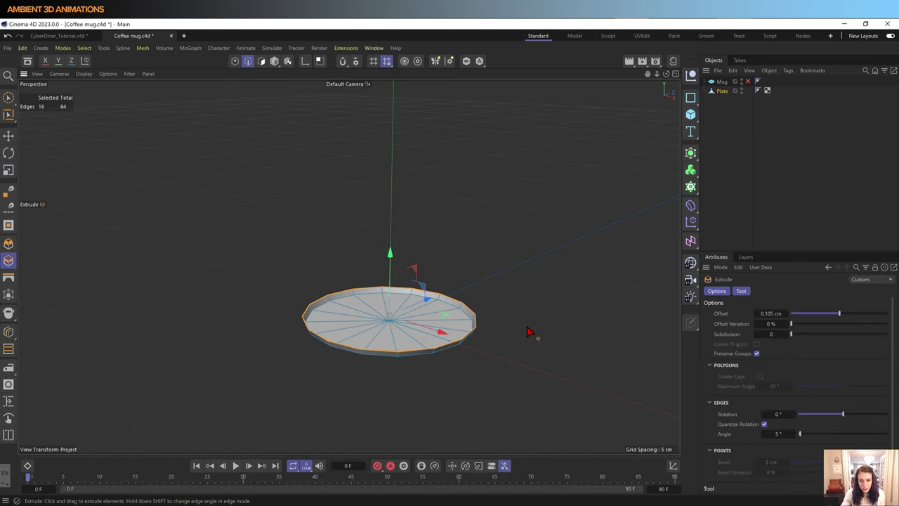
pyautogui.moveTo(532, 317); pyautogui.dragTo(502, 316)
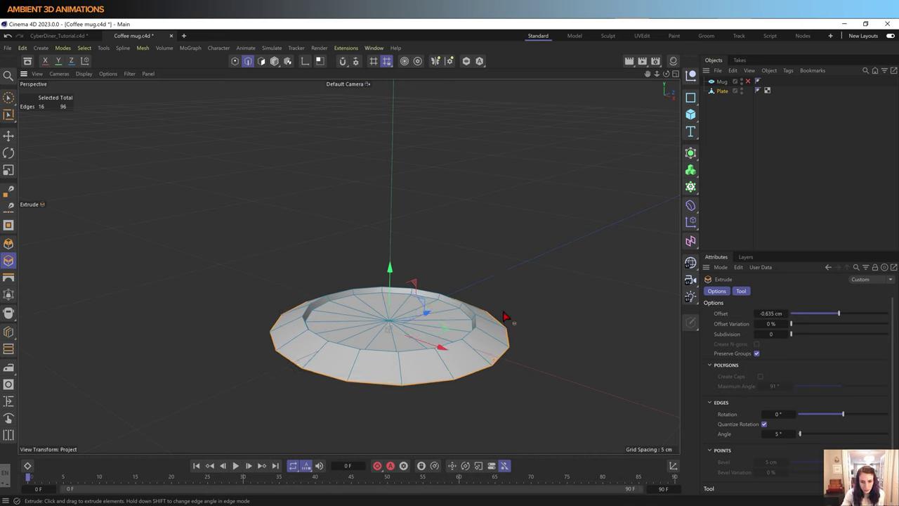
pyautogui.press('e')
pyautogui.moveTo(392, 274); pyautogui.dragTo(402, 251)
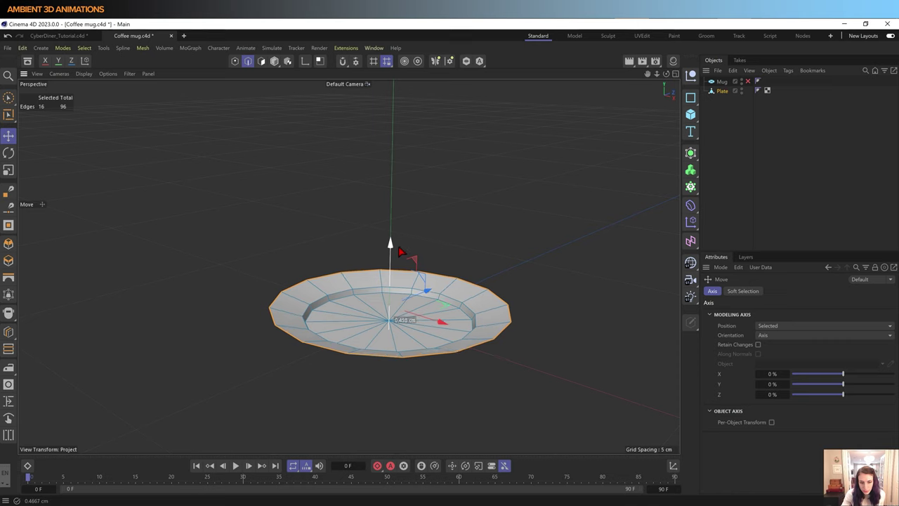
pyautogui.moveTo(400, 250); pyautogui.dragTo(400, 254)
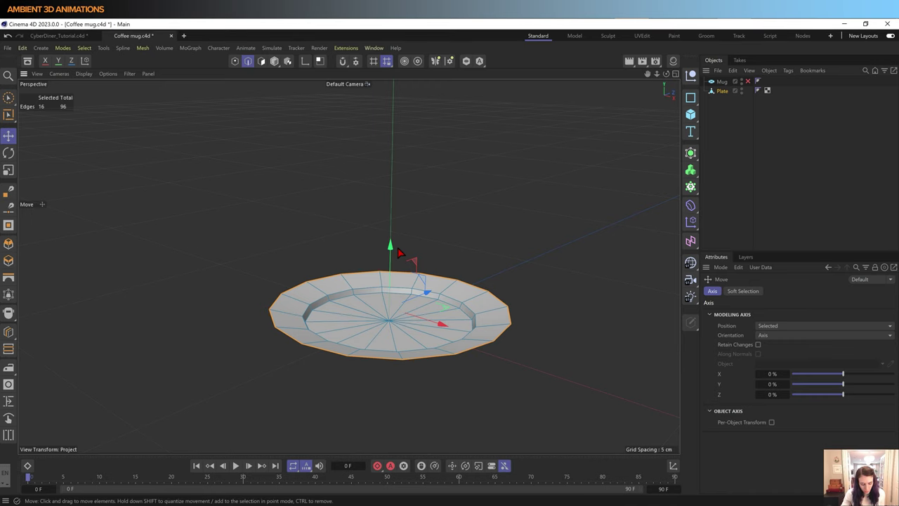
pyautogui.press('d')
pyautogui.hotkey('ctrl', 'z')
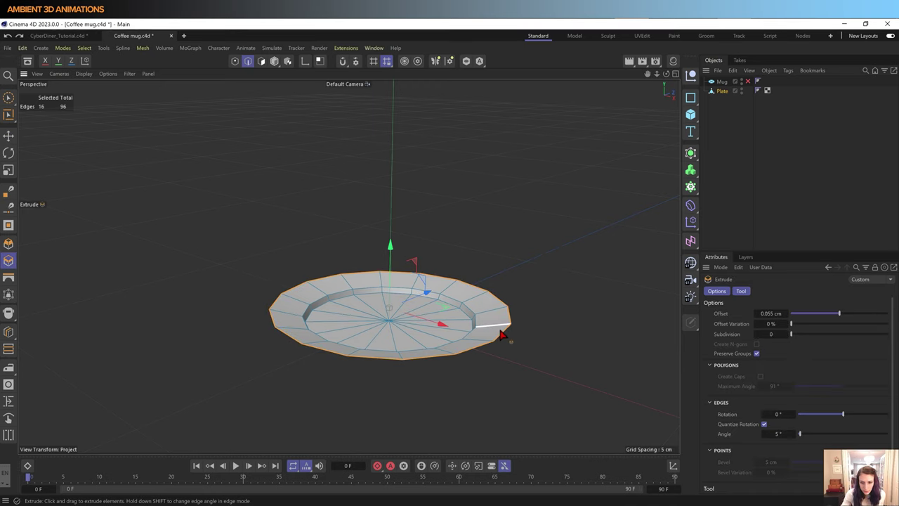
pyautogui.moveTo(506, 336)
pyautogui.keyDown('alt'); pyautogui.mouseDown()
pyautogui.moveTo(502, 381)
pyautogui.moveTo(515, 371)
pyautogui.moveTo(517, 341)
pyautogui.moveTo(532, 335)
pyautogui.moveTo(509, 343)
pyautogui.moveTo(508, 359)
pyautogui.mouseUp(); pyautogui.keyUp('alt')
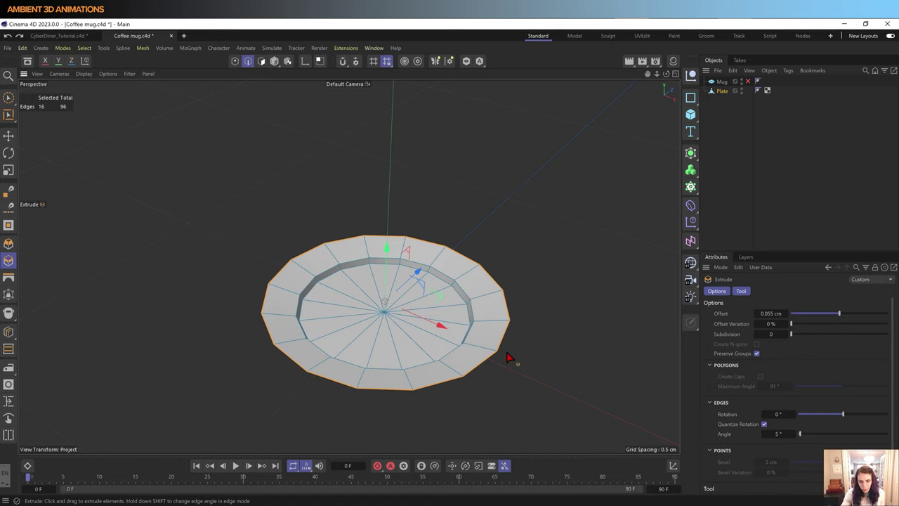
# Step: Cut a new edge loop near the Plate's outer rim with Loop/Path Cut (K~L)
pyautogui.rightClick(509, 358)
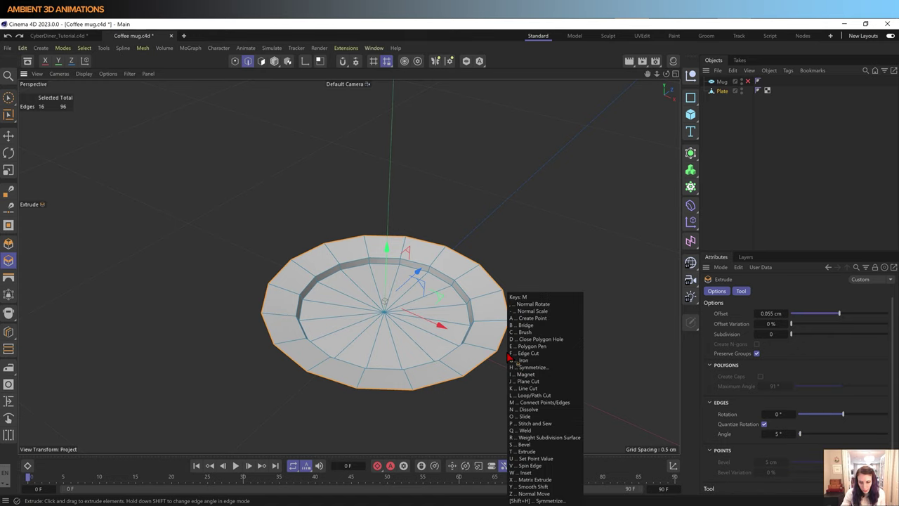
pyautogui.press('k')
pyautogui.press('l')
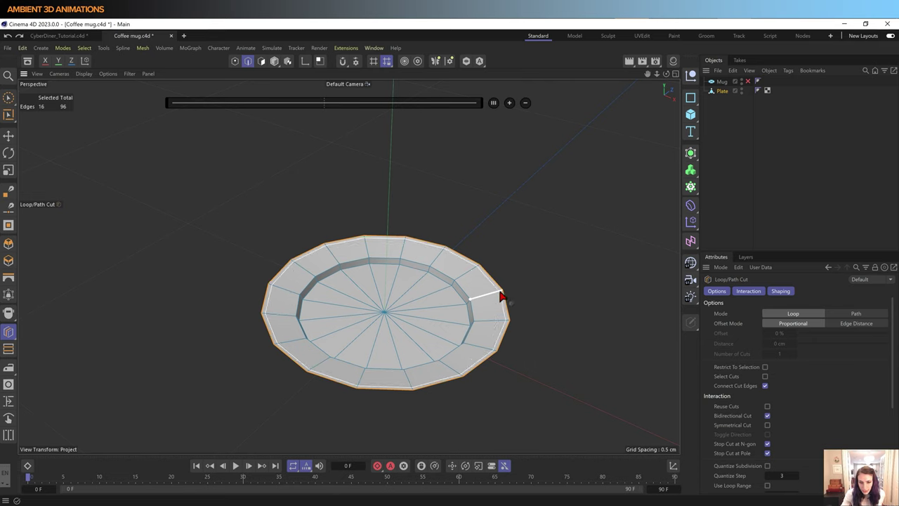
pyautogui.click(500, 296)
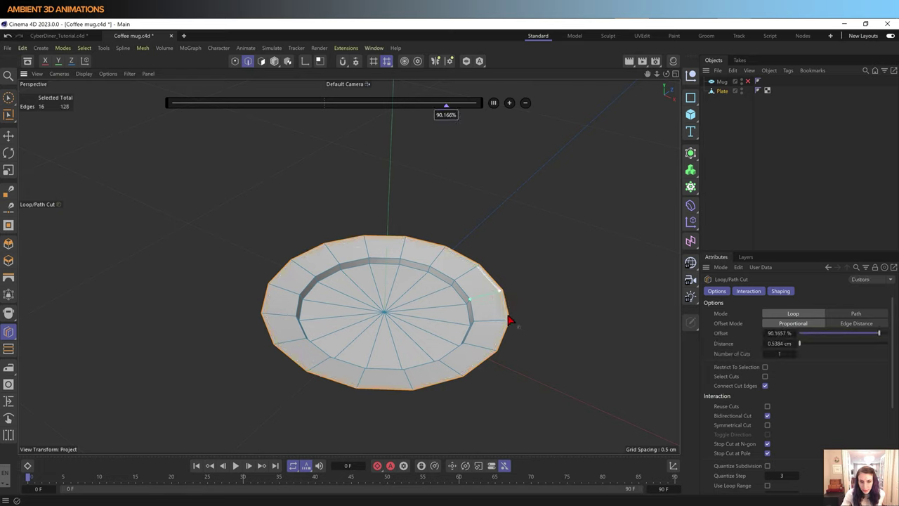
pyautogui.scroll(3, 516, 319)
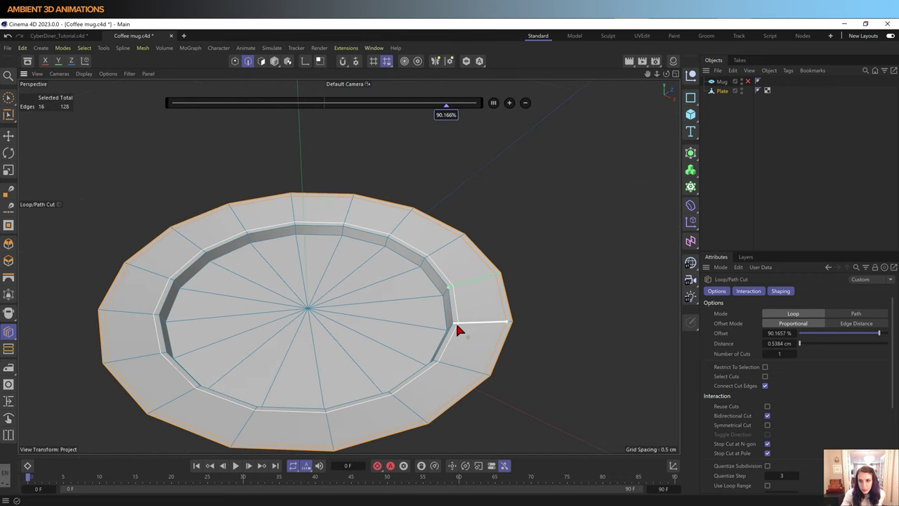
# Step: Put the Plate under a new Subdivision Surface with viewport and render levels of 1
pyautogui.click(691, 151)
pyautogui.moveTo(724, 101); pyautogui.dragTo(731, 83)
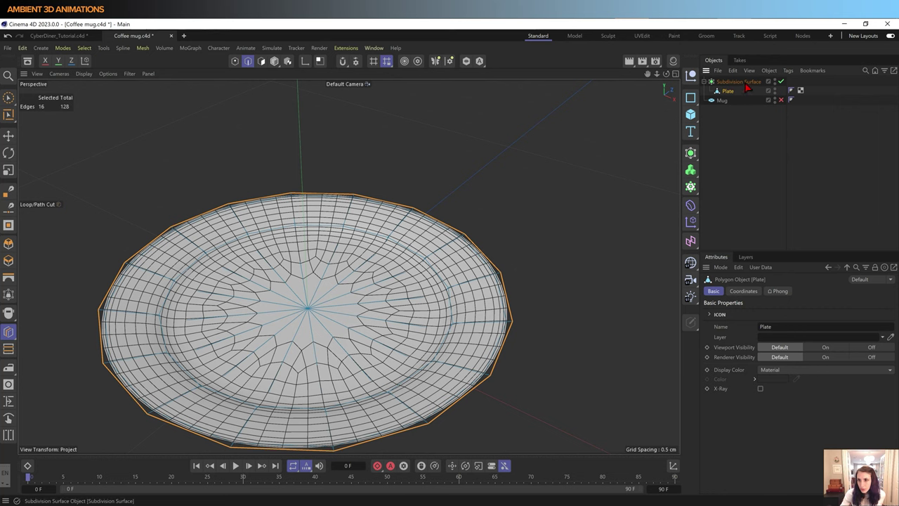
pyautogui.click(738, 82)
pyautogui.click(768, 324)
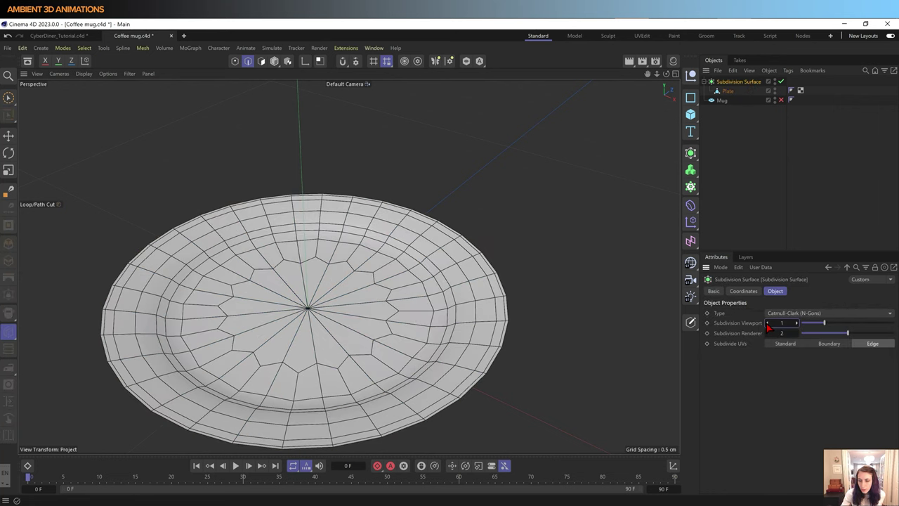
pyautogui.click(768, 334)
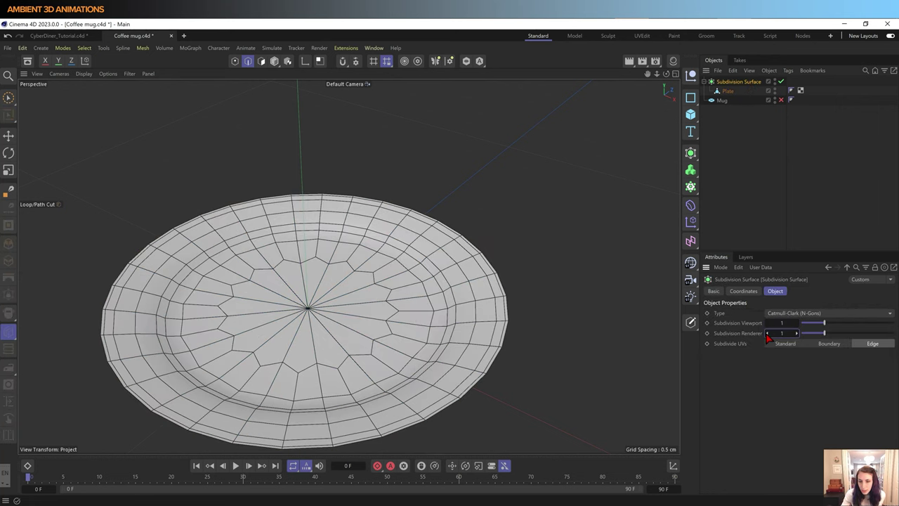
# Step: Compare subdivision level 2, then return the viewport level to 1 and inspect the plate
pyautogui.scroll(-2, 382, 375)
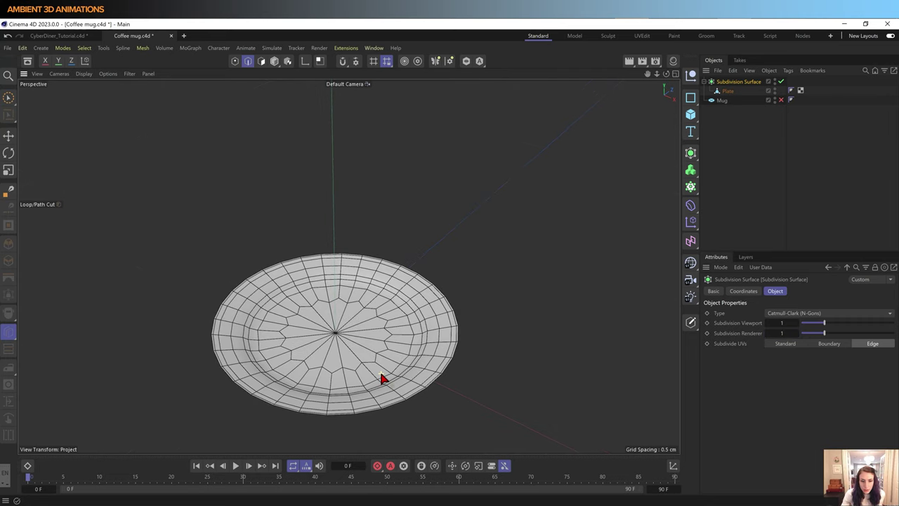
pyautogui.scroll(-2, 392, 380)
pyautogui.keyDown('alt'); pyautogui.moveTo(392, 380); pyautogui.dragTo(419, 363); pyautogui.keyUp('alt')
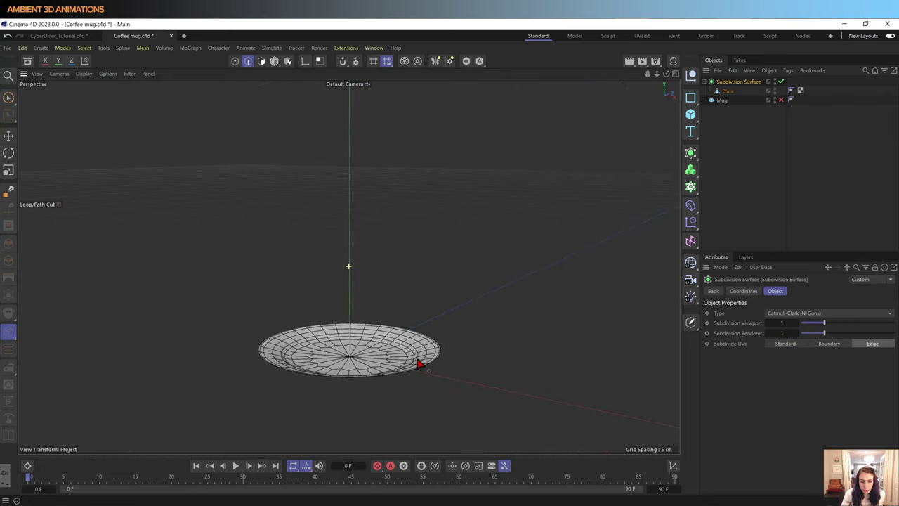
pyautogui.scroll(1, 392, 366)
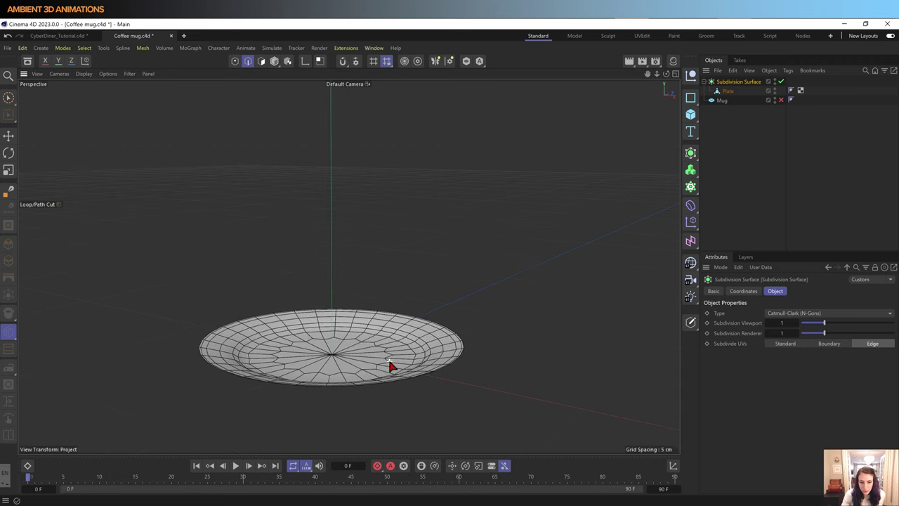
pyautogui.scroll(2, 392, 366)
pyautogui.scroll(2, 392, 366)
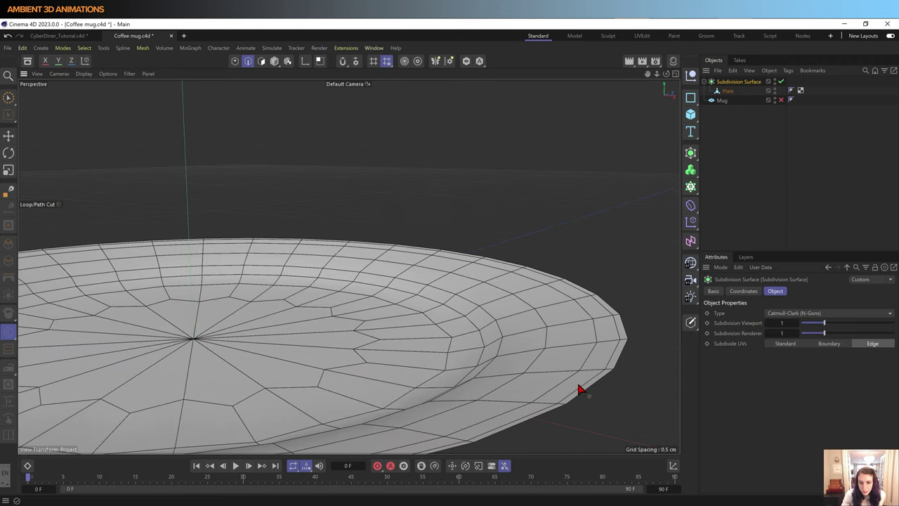
pyautogui.click(797, 324)
pyautogui.click(797, 333)
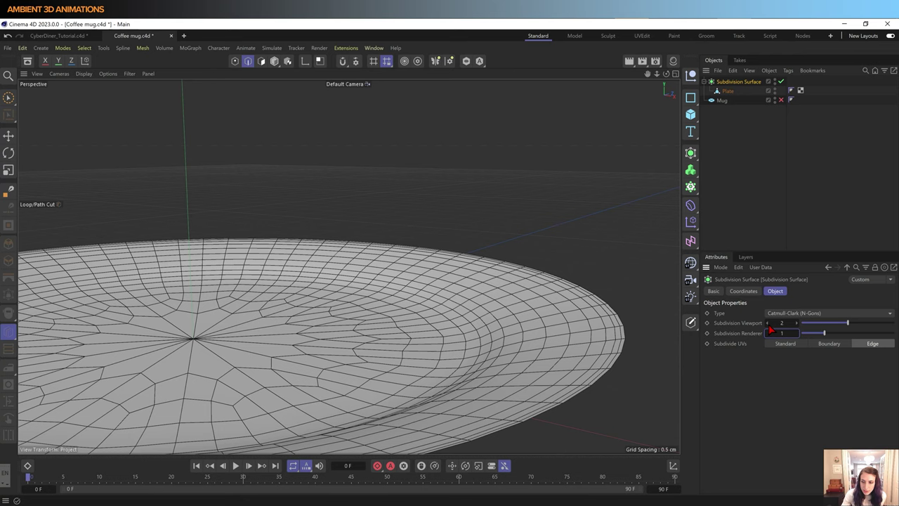
pyautogui.click(768, 323)
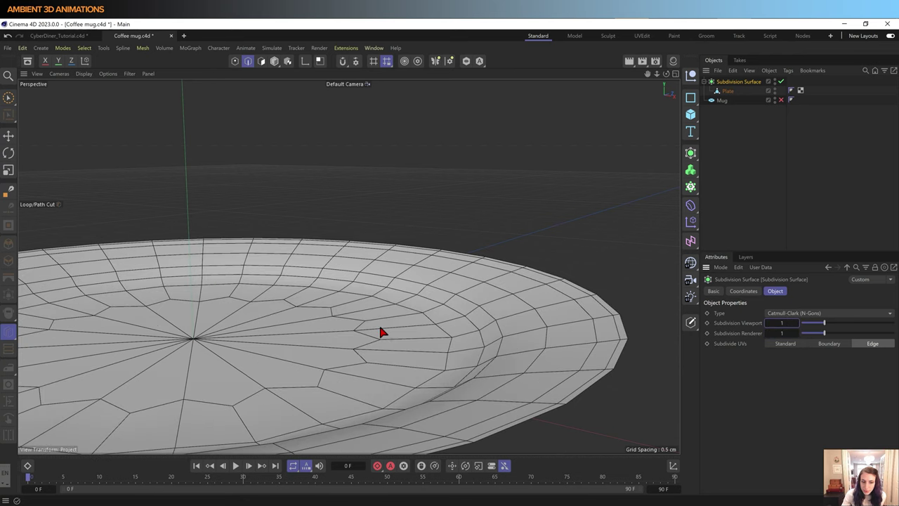
pyautogui.scroll(-3, 379, 332)
pyautogui.scroll(-3, 379, 331)
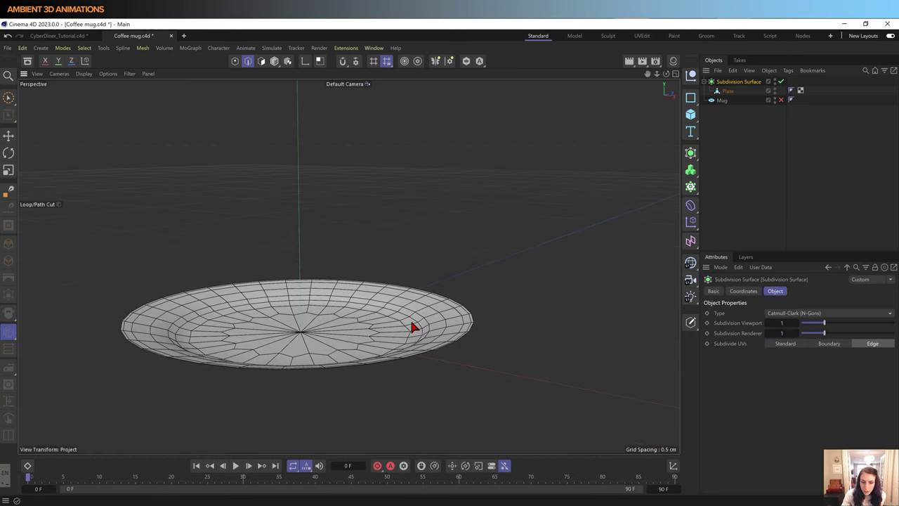
pyautogui.moveTo(413, 327)
pyautogui.keyDown('alt'); pyautogui.mouseDown()
pyautogui.moveTo(404, 358)
pyautogui.moveTo(411, 365)
pyautogui.moveTo(419, 345)
pyautogui.moveTo(408, 317)
pyautogui.moveTo(407, 327)
pyautogui.moveTo(427, 321)
pyautogui.mouseUp(); pyautogui.keyUp('alt')
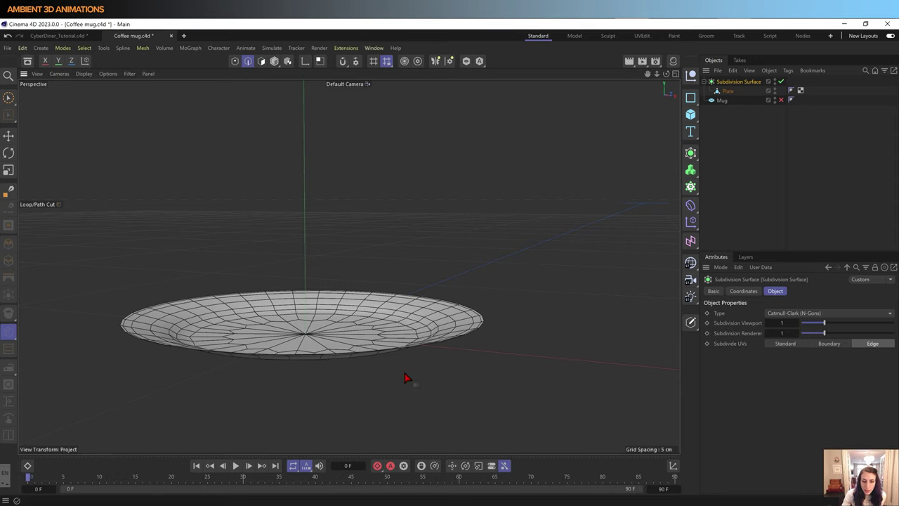
# Step: Cut an edge loop along the Plate's inner step, near the base-brim crease
pyautogui.scroll(2, 419, 330)
pyautogui.scroll(2, 423, 336)
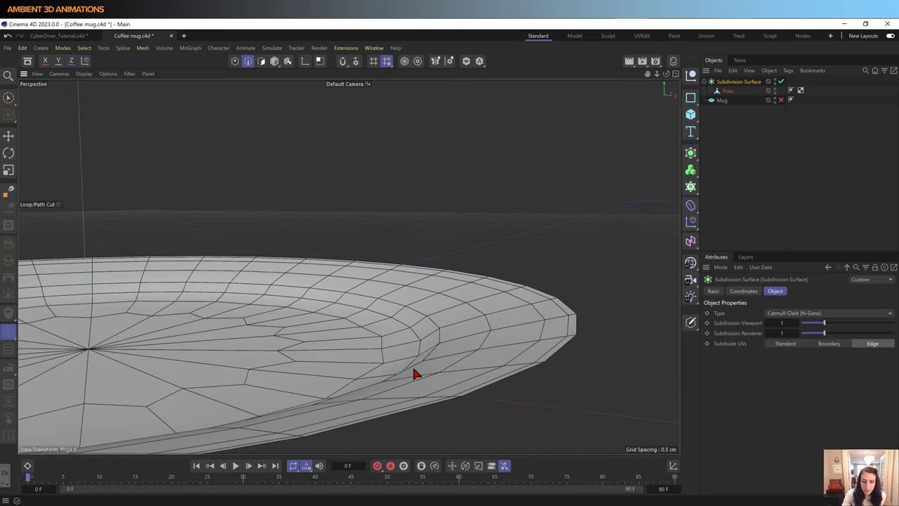
pyautogui.keyDown('alt'); pyautogui.moveTo(415, 374); pyautogui.dragTo(441, 371); pyautogui.keyUp('alt')
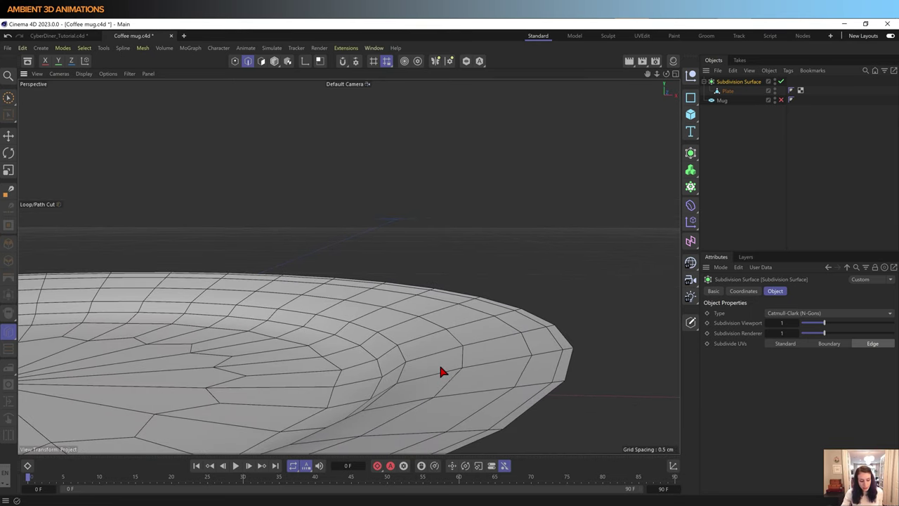
pyautogui.rightClick(441, 371)
pyautogui.click(456, 373)
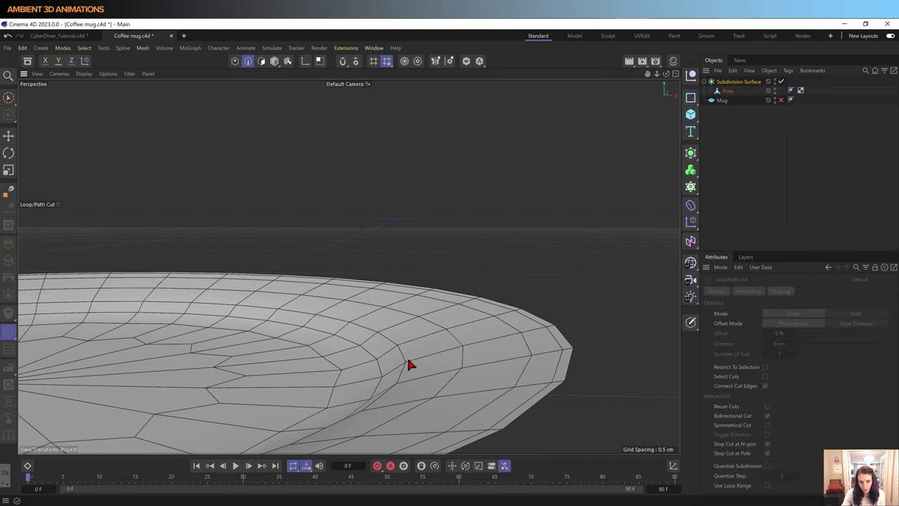
pyautogui.click(728, 91)
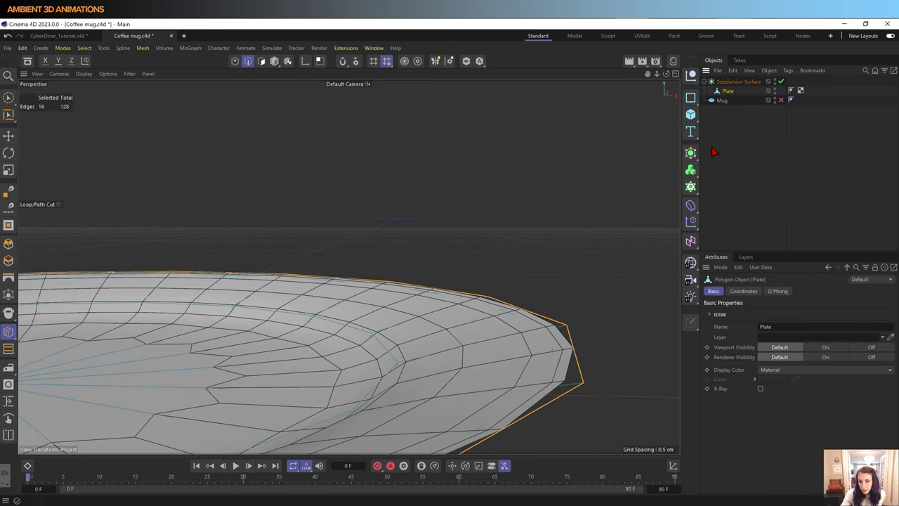
pyautogui.click(405, 366)
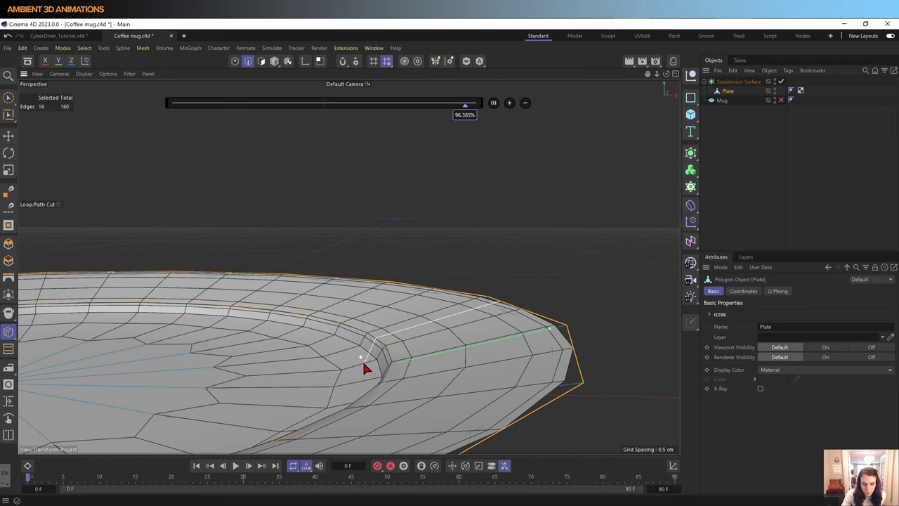
pyautogui.scroll(3, 377, 368)
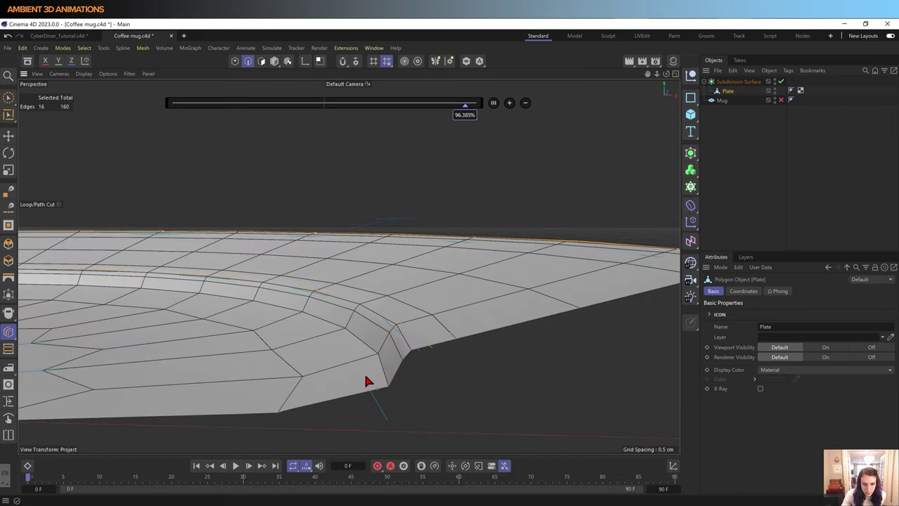
pyautogui.scroll(2, 371, 371)
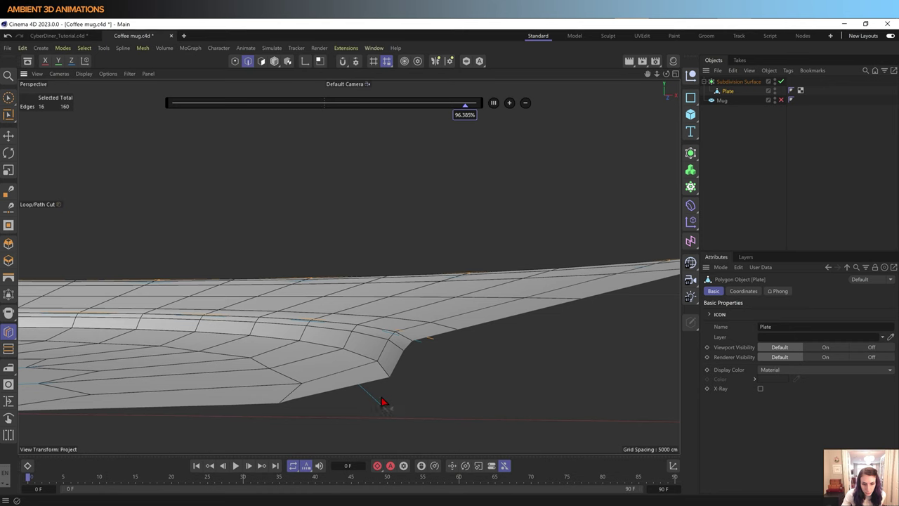
pyautogui.scroll(2, 383, 400)
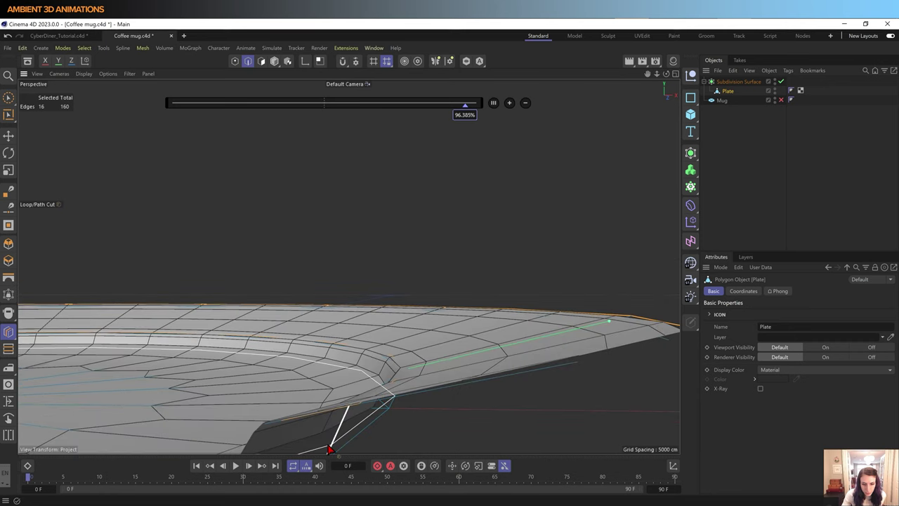
# Step: Cut one more edge loop across the Plate's rim
pyautogui.click(336, 430)
pyautogui.scroll(-3, 350, 390)
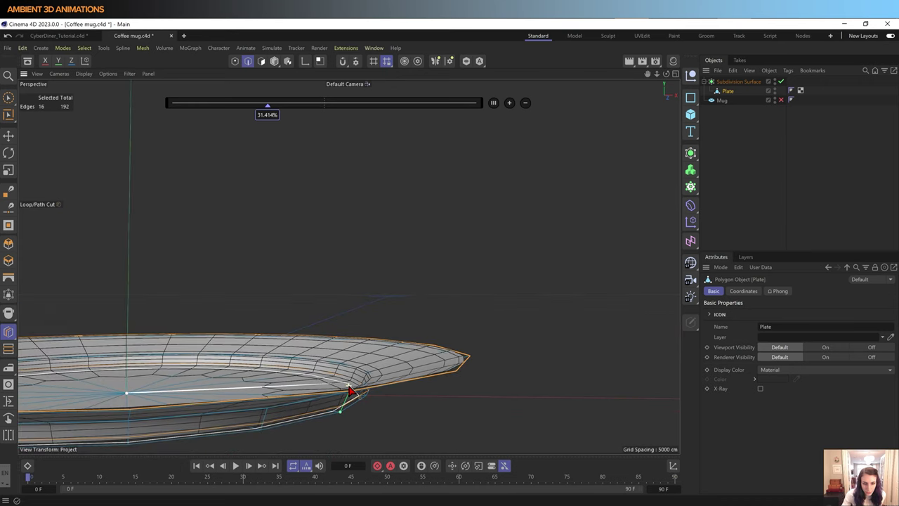
pyautogui.keyDown('alt'); pyautogui.moveTo(350, 390); pyautogui.dragTo(329, 407); pyautogui.keyUp('alt')
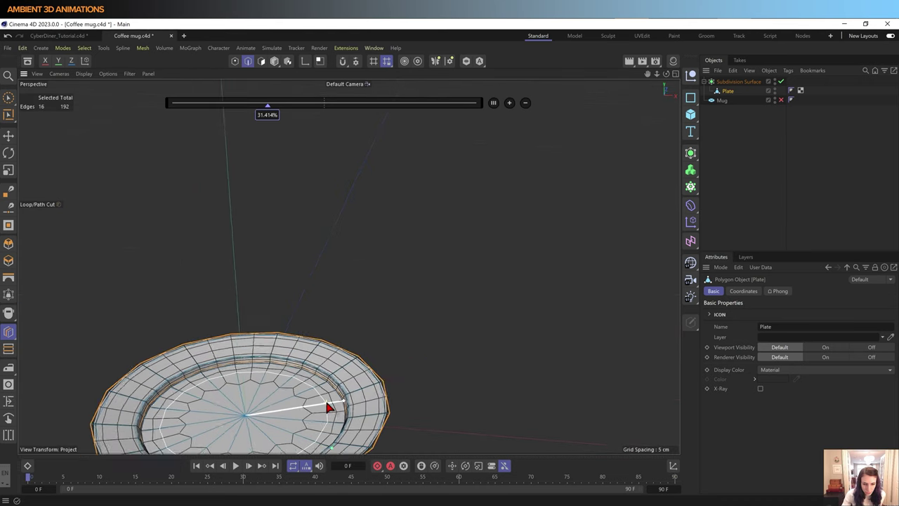
pyautogui.scroll(-3, 329, 407)
pyautogui.keyDown('alt'); pyautogui.moveTo(329, 407); pyautogui.dragTo(385, 332, button='middle'); pyautogui.keyUp('alt')
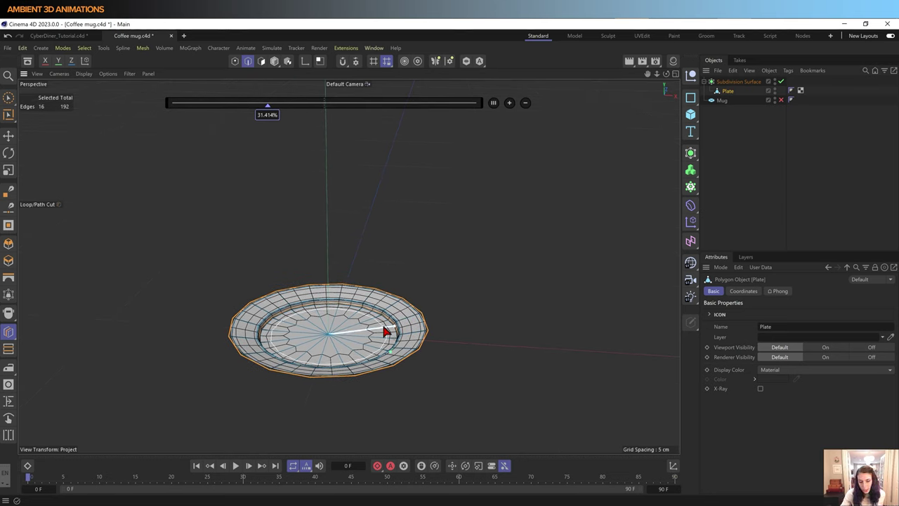
# Step: Toggle the Subdivision Surface off and on with Q to check the plate, then select Mug
pyautogui.press('q')
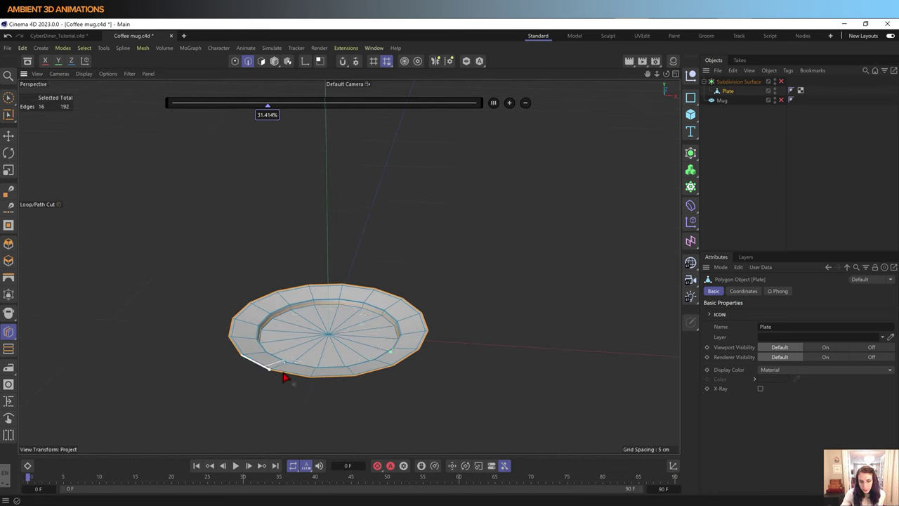
pyautogui.scroll(3, 345, 367)
pyautogui.moveTo(365, 335)
pyautogui.keyDown('alt'); pyautogui.mouseDown()
pyautogui.moveTo(440, 315)
pyautogui.moveTo(373, 345)
pyautogui.mouseUp(); pyautogui.keyUp('alt')
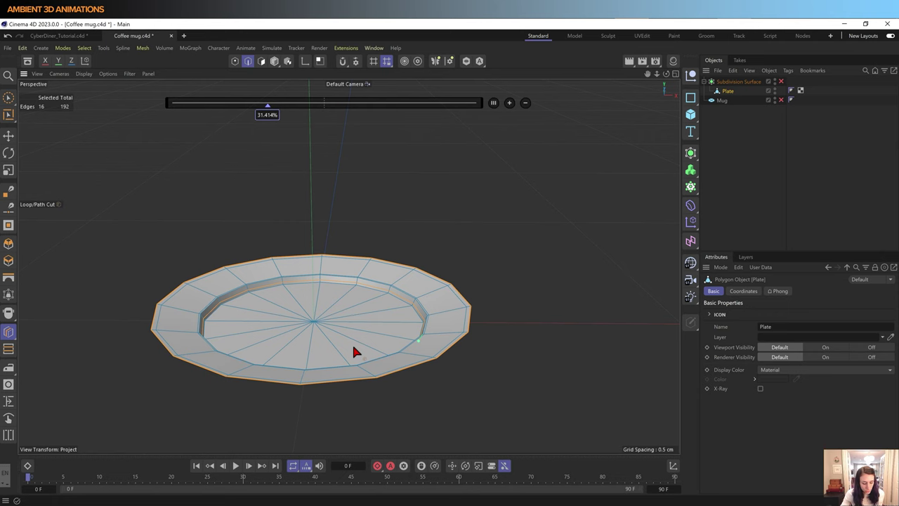
pyautogui.press('q')
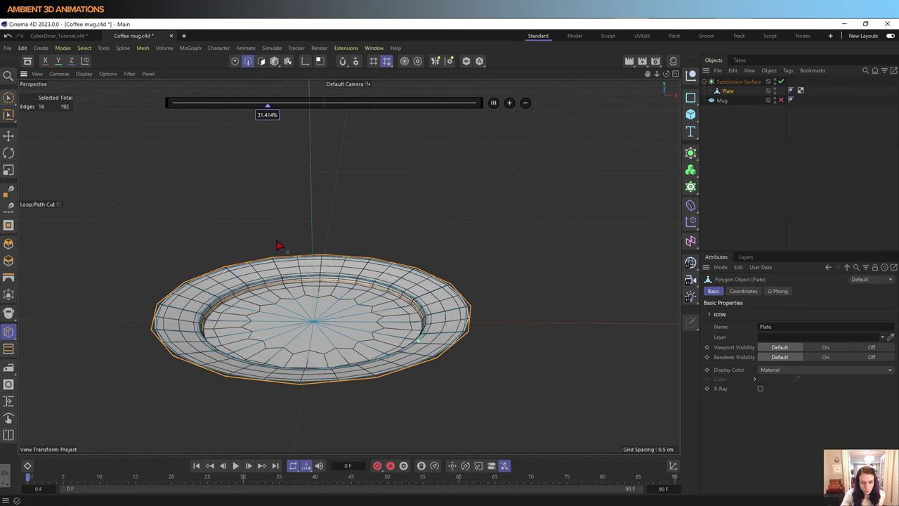
pyautogui.moveTo(407, 359)
pyautogui.keyDown('alt'); pyautogui.mouseDown()
pyautogui.moveTo(396, 374)
pyautogui.moveTo(414, 363)
pyautogui.mouseUp(); pyautogui.keyUp('alt')
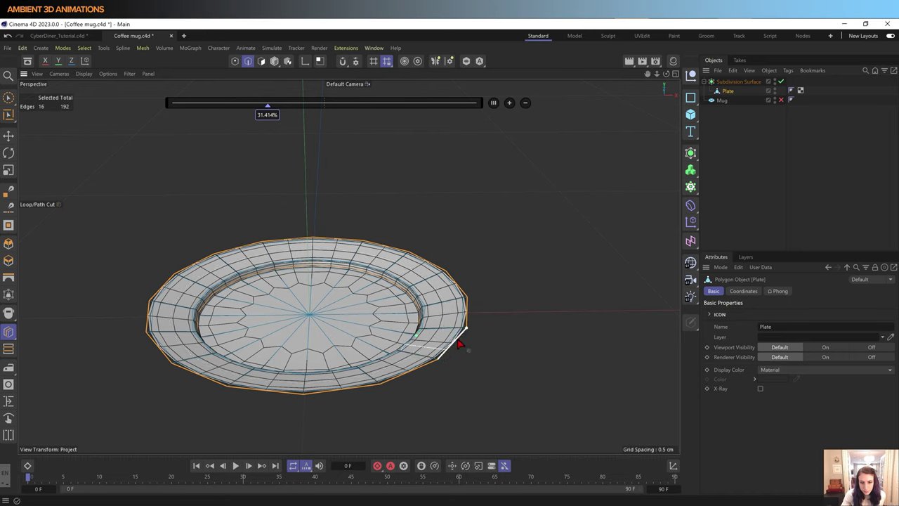
pyautogui.scroll(-4, 236, 378)
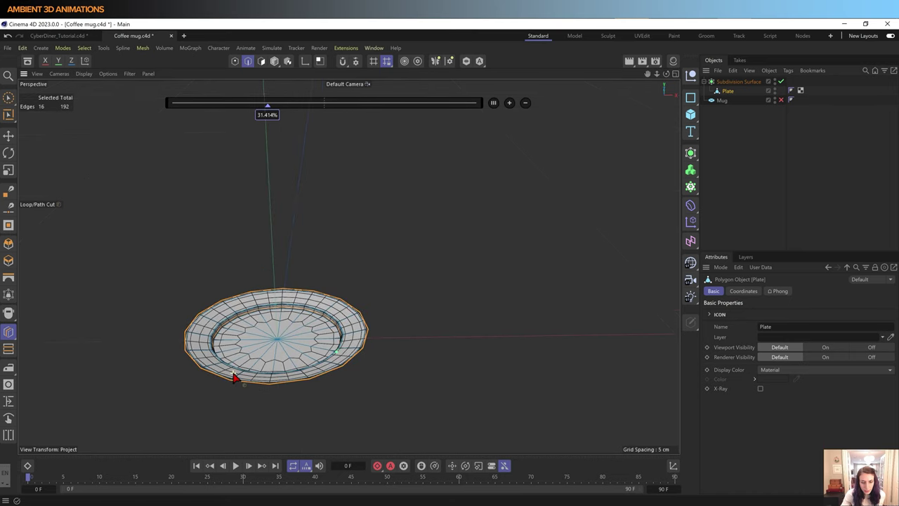
pyautogui.keyDown('alt'); pyautogui.moveTo(230, 380); pyautogui.dragTo(233, 353); pyautogui.keyUp('alt')
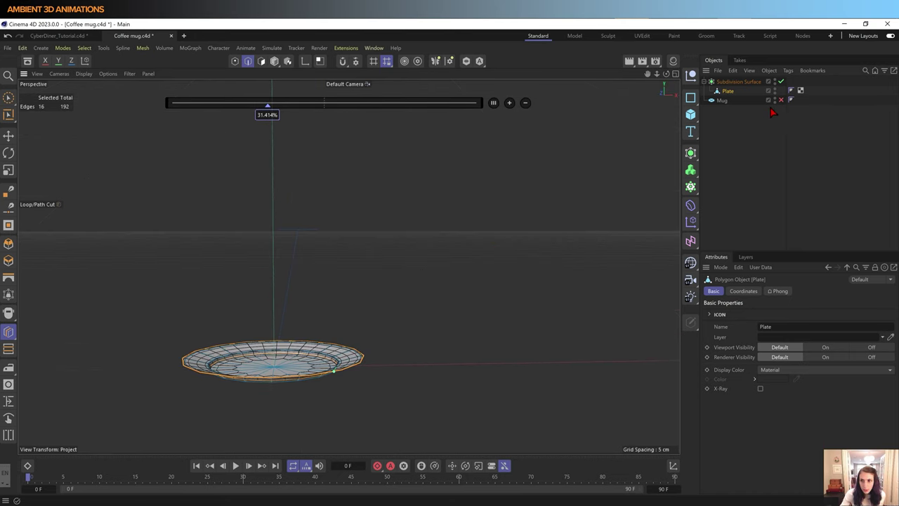
pyautogui.click(722, 102)
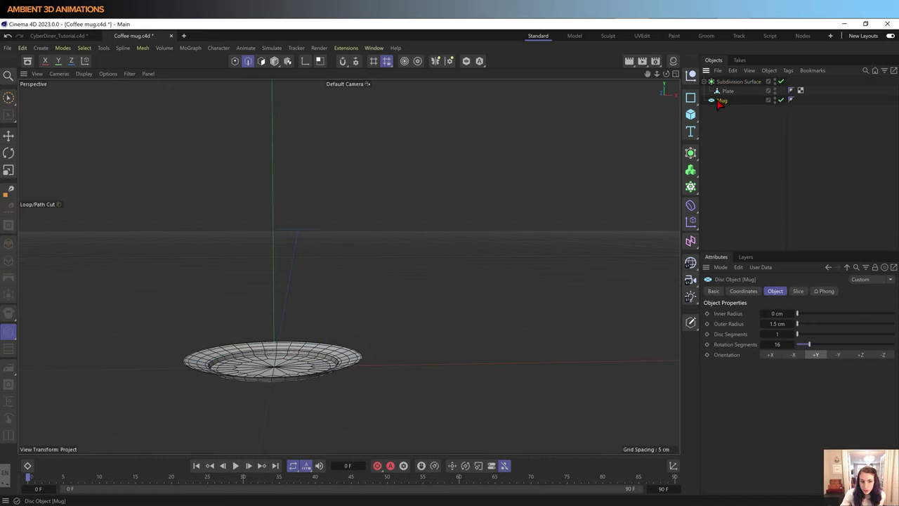
# Step: Move Mug to the top of the hierarchy and use brush selection in Polygon mode
pyautogui.moveTo(726, 103); pyautogui.dragTo(728, 82)
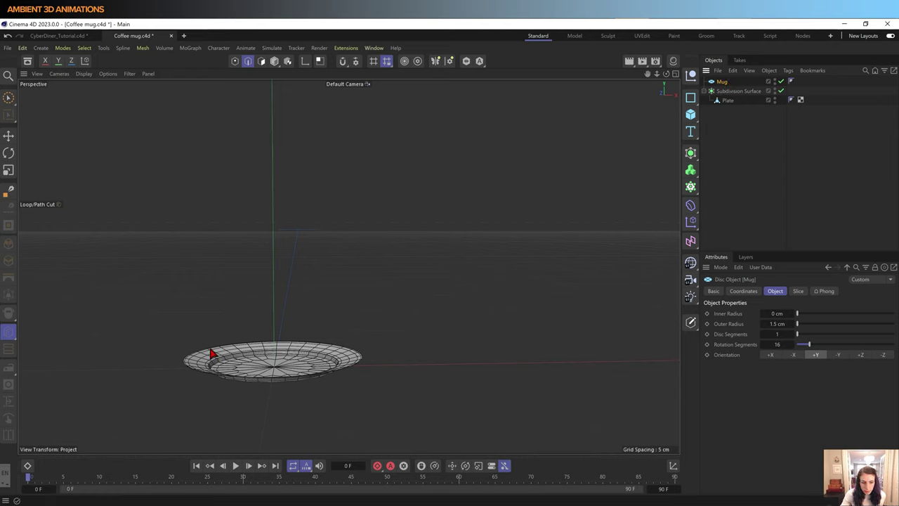
pyautogui.click(9, 98)
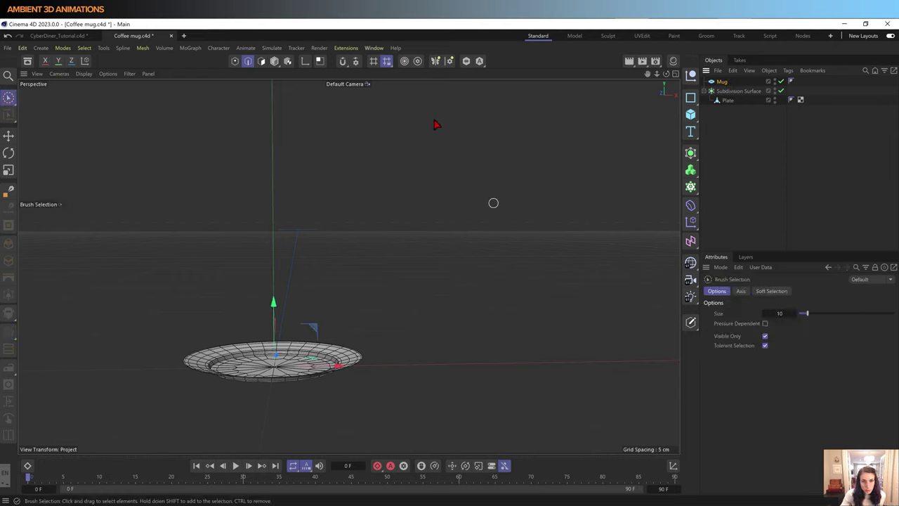
pyautogui.click(275, 61)
# Step: Nudge the plate's inner faces slightly and view the plate from above with Scale active
pyautogui.scroll(3, 281, 281)
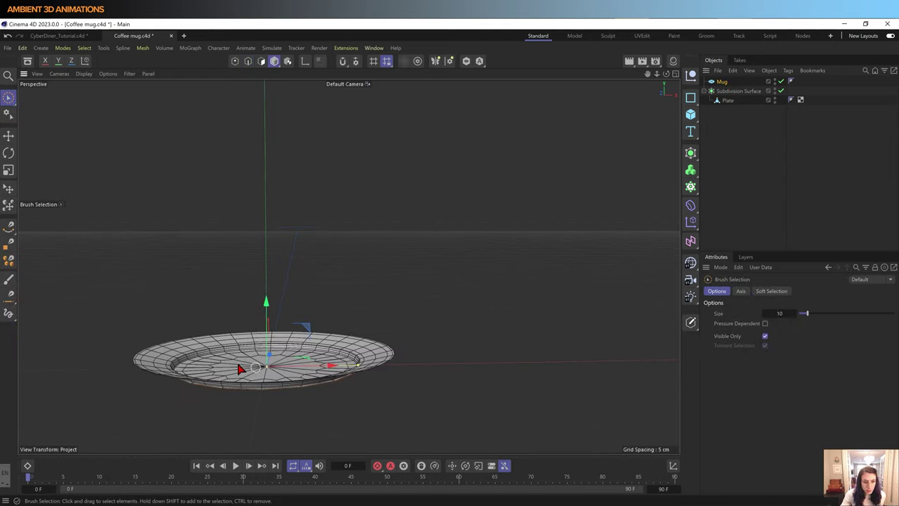
pyautogui.scroll(2, 269, 311)
pyautogui.moveTo(280, 304); pyautogui.dragTo(279, 302)
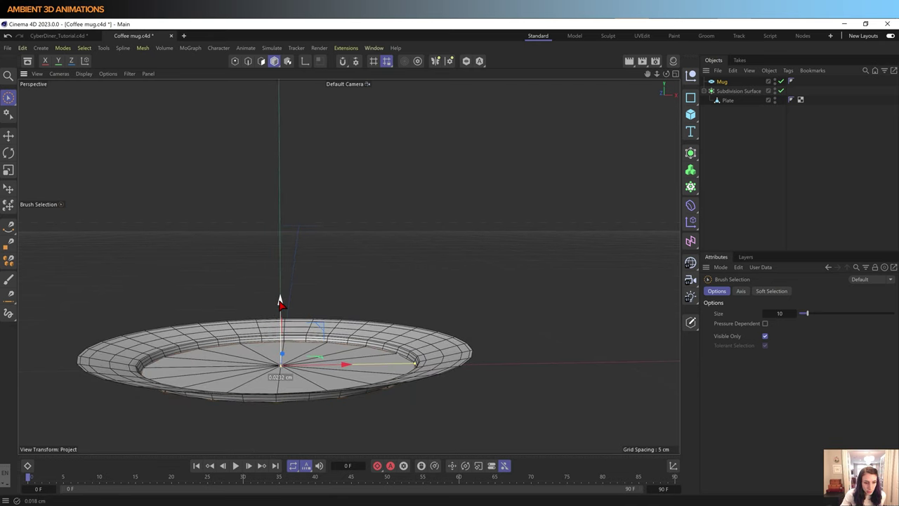
pyautogui.scroll(-2, 281, 309)
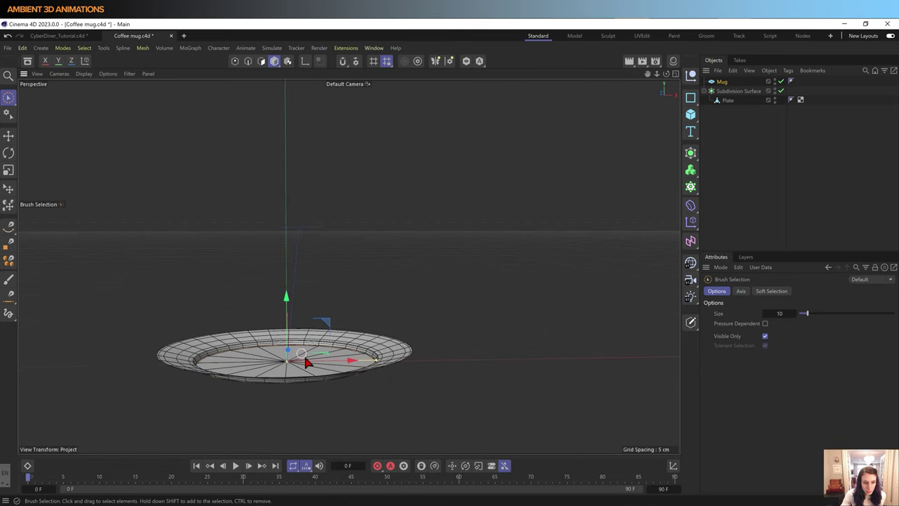
pyautogui.keyDown('alt'); pyautogui.moveTo(281, 309); pyautogui.dragTo(298, 390); pyautogui.keyUp('alt')
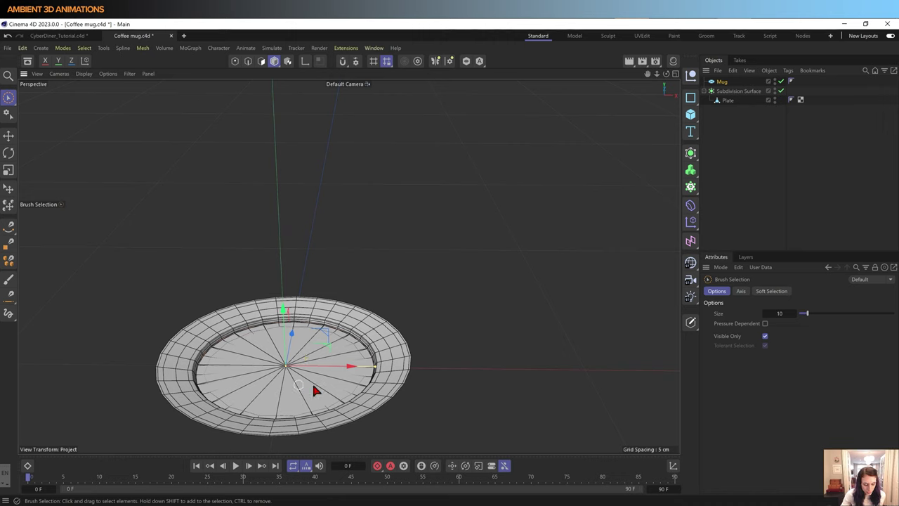
pyautogui.press('t')
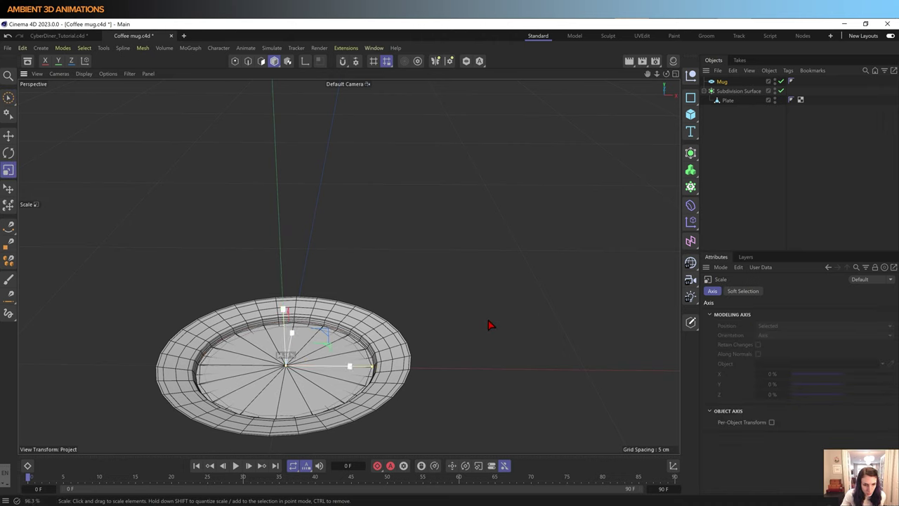
pyautogui.scroll(1, 245, 401)
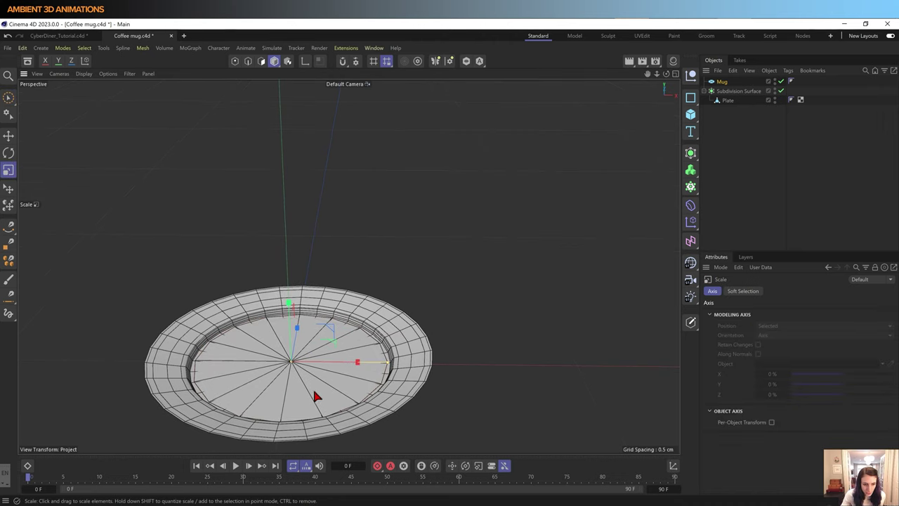
pyautogui.moveTo(314, 395)
pyautogui.keyDown('alt'); pyautogui.mouseDown()
pyautogui.moveTo(300, 390)
pyautogui.moveTo(287, 422)
pyautogui.moveTo(301, 391)
pyautogui.mouseUp(); pyautogui.keyUp('alt')
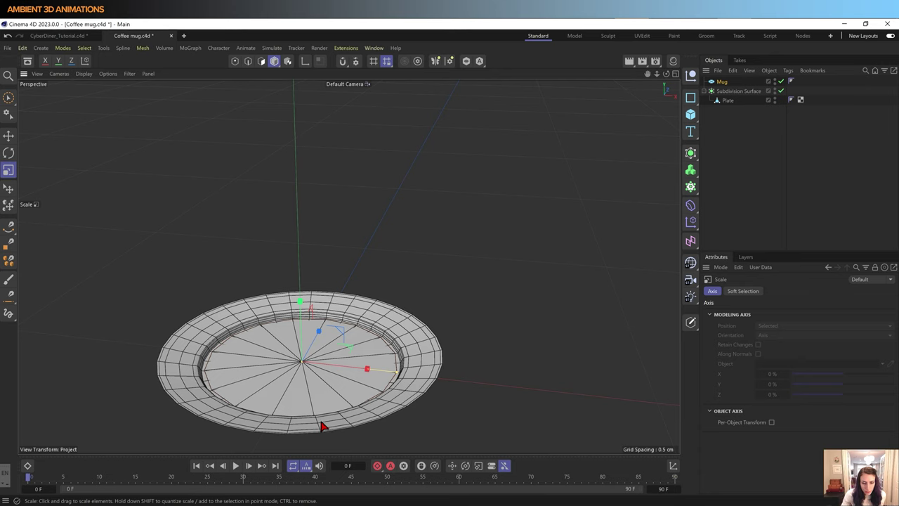
pyautogui.moveTo(321, 426)
pyautogui.keyDown('alt'); pyautogui.mouseDown()
pyautogui.moveTo(331, 407)
pyautogui.moveTo(326, 383)
pyautogui.moveTo(323, 417)
pyautogui.moveTo(313, 424)
pyautogui.mouseUp(); pyautogui.keyUp('alt')
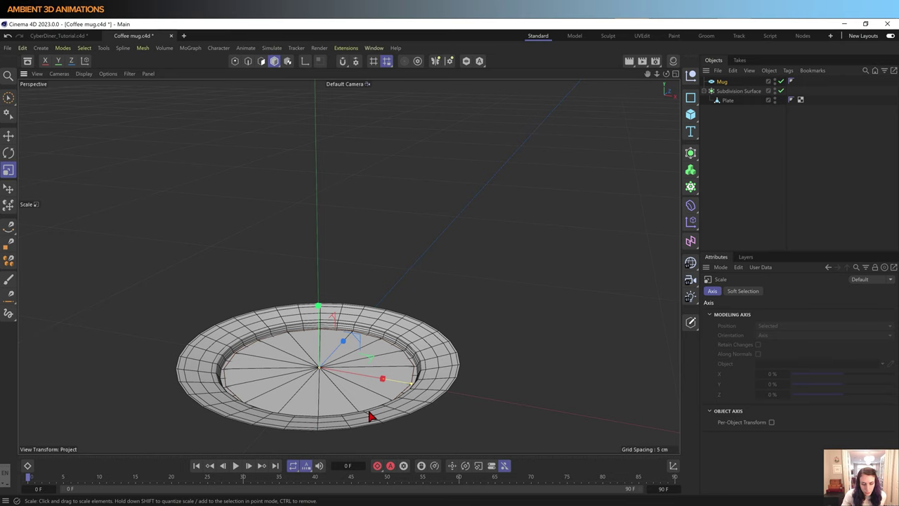
pyautogui.keyDown('alt'); pyautogui.moveTo(368, 412); pyautogui.dragTo(374, 368); pyautogui.keyUp('alt')
pyautogui.keyDown('alt'); pyautogui.moveTo(349, 253); pyautogui.dragTo(348, 266); pyautogui.keyUp('alt')
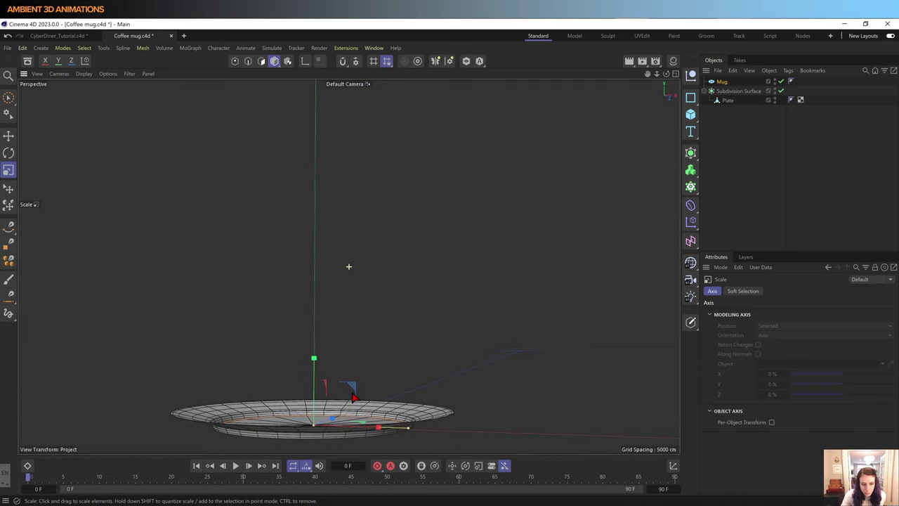
pyautogui.moveTo(359, 401)
pyautogui.keyDown('alt'); pyautogui.mouseDown()
pyautogui.moveTo(335, 430)
pyautogui.moveTo(440, 374)
pyautogui.mouseUp(); pyautogui.keyUp('alt')
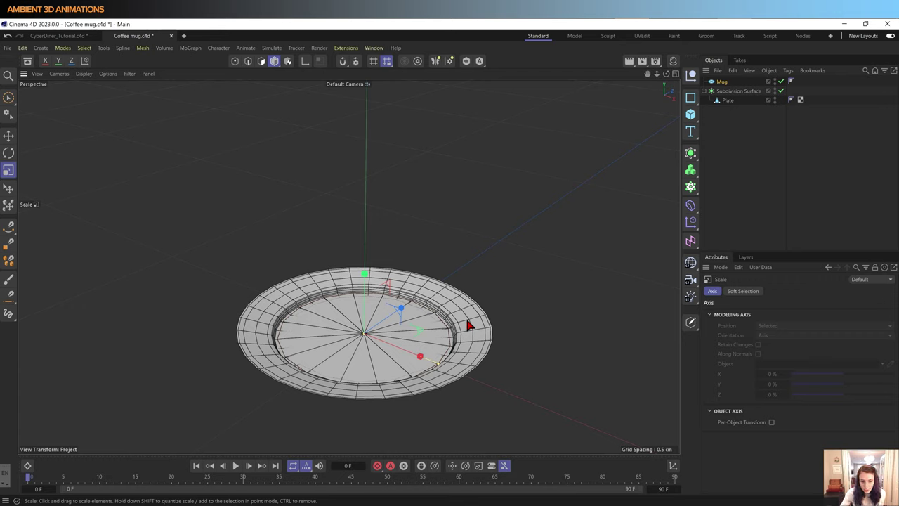
pyautogui.click(726, 83)
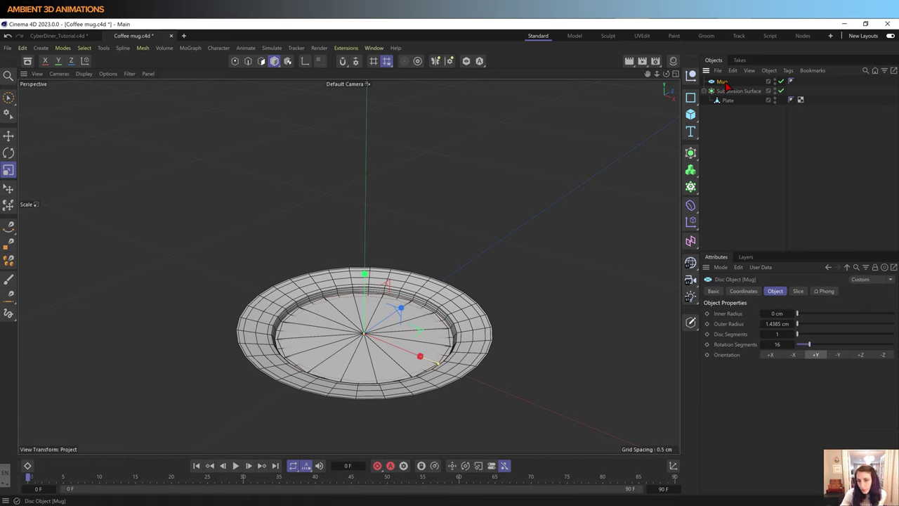
pyautogui.click(10, 98)
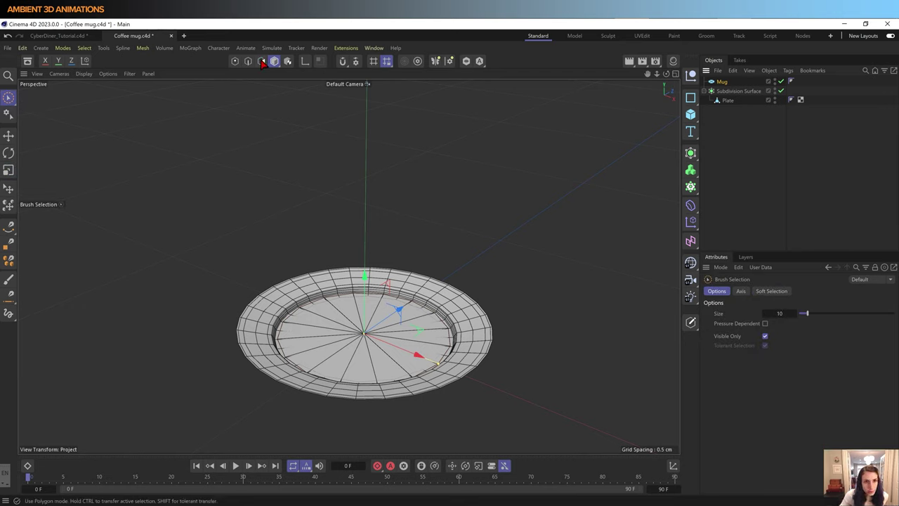
pyautogui.rightClick(568, 370)
# Step: Make the Mug disc editable polygons and switch to Edge mode
pyautogui.click(590, 276)
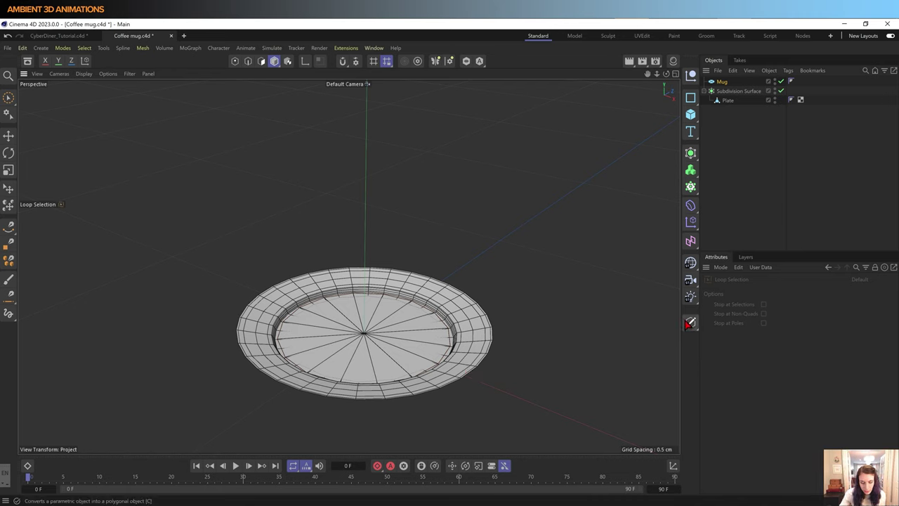
pyautogui.click(691, 323)
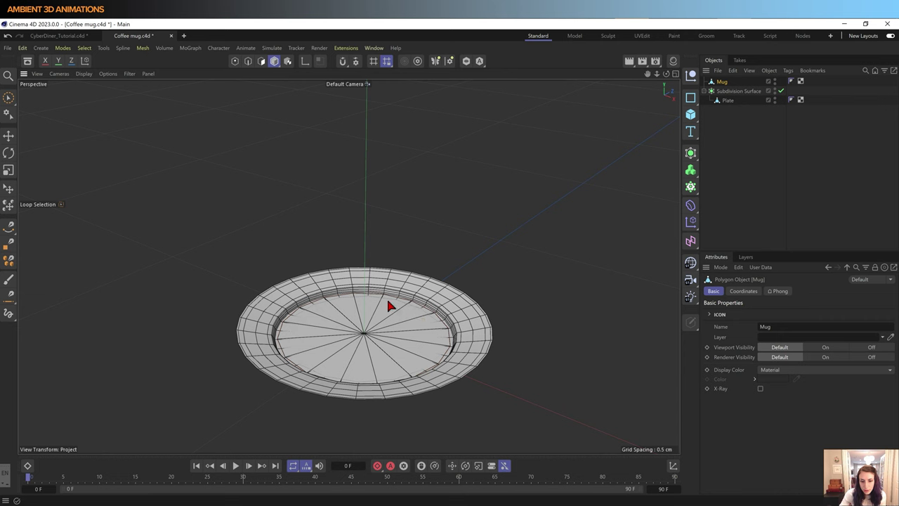
pyautogui.click(247, 61)
pyautogui.click(433, 306)
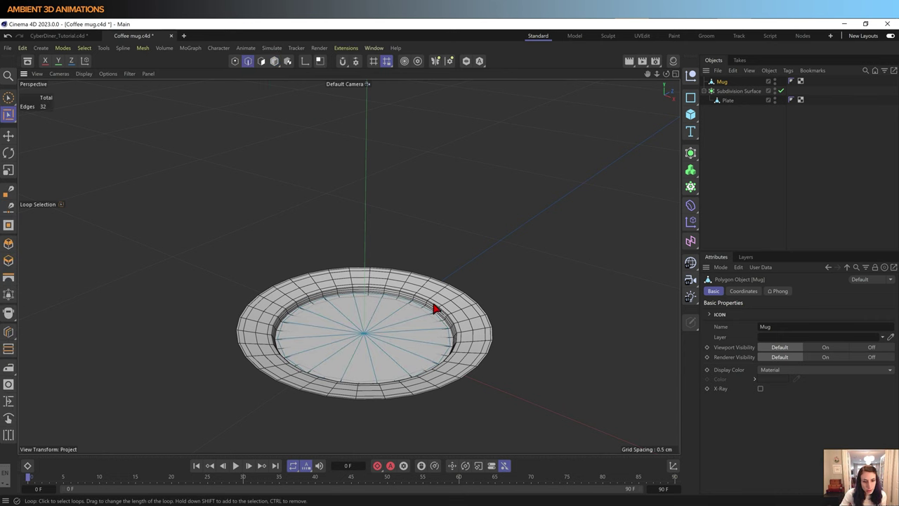
pyautogui.scroll(5, 460, 343)
# Step: Loop-select the Mug's 16-edge outer loop, ready for moving
pyautogui.rightClick(453, 344)
pyautogui.click(452, 344)
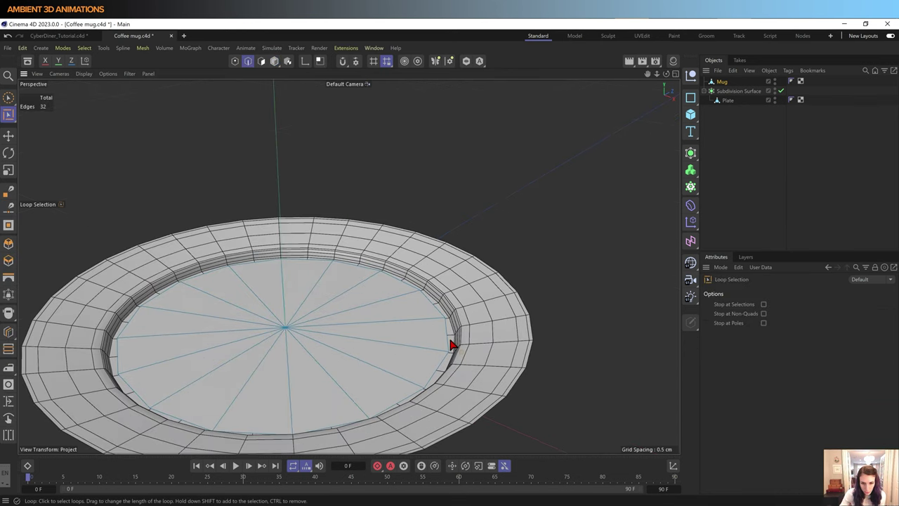
pyautogui.click(450, 346)
pyautogui.scroll(-5, 353, 362)
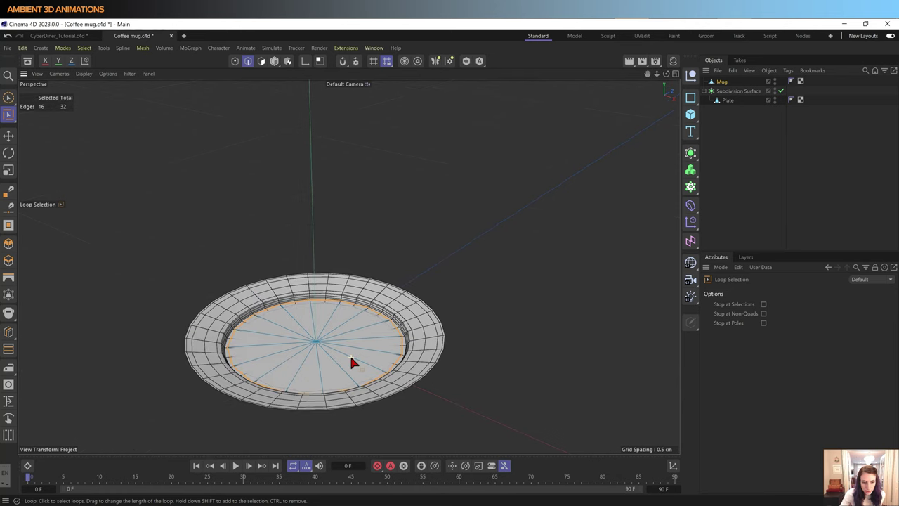
pyautogui.press('e')
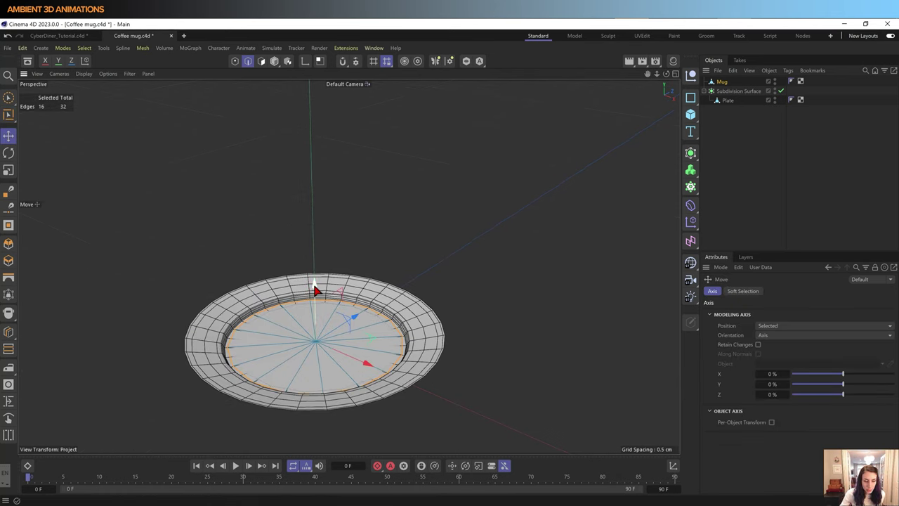
# Step: Extrude the Mug's outer edge loop upward into a short wall, then fine-tune its height
pyautogui.moveTo(317, 288)
pyautogui.keyDown('ctrl'); pyautogui.mouseDown()
pyautogui.moveTo(331, 120)
pyautogui.moveTo(321, 301)
pyautogui.mouseUp(); pyautogui.keyUp('ctrl')
pyautogui.scroll(-3, 345, 330)
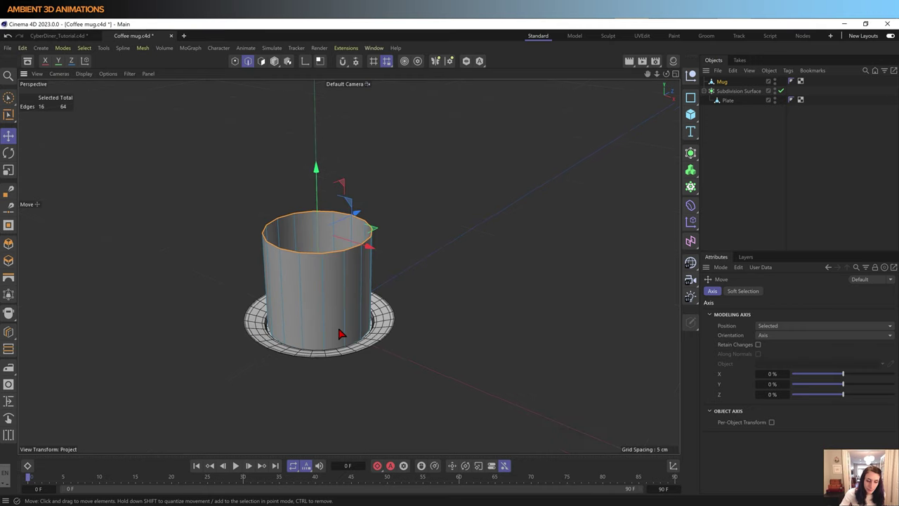
pyautogui.keyDown('alt'); pyautogui.moveTo(345, 331); pyautogui.dragTo(344, 298); pyautogui.keyUp('alt')
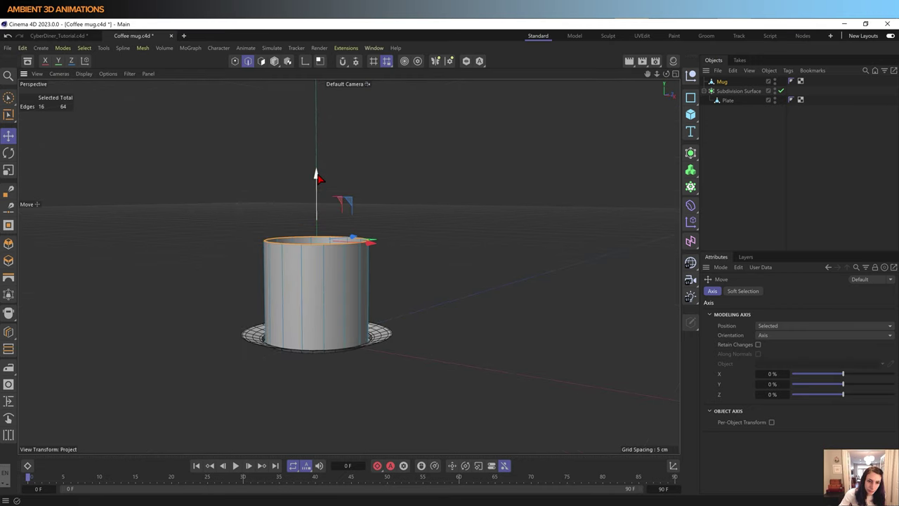
pyautogui.moveTo(316, 175); pyautogui.dragTo(316, 224)
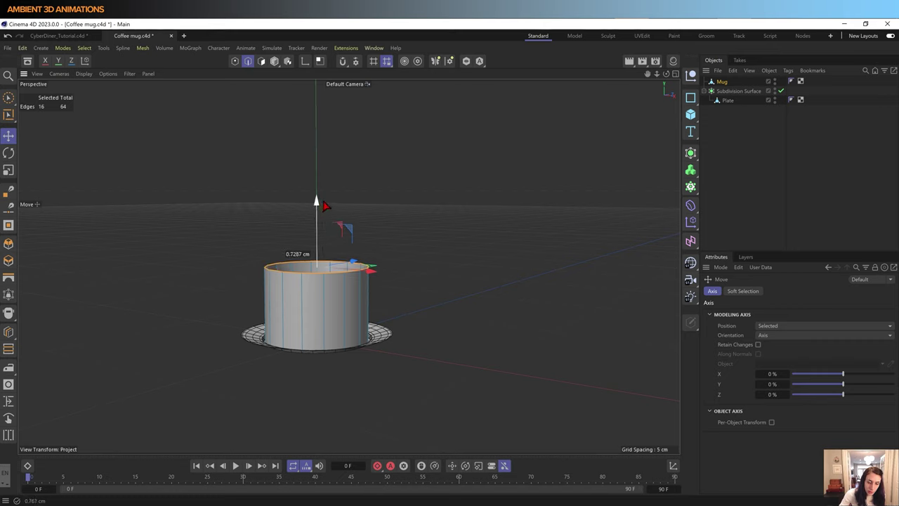
pyautogui.moveTo(316, 224); pyautogui.dragTo(320, 213)
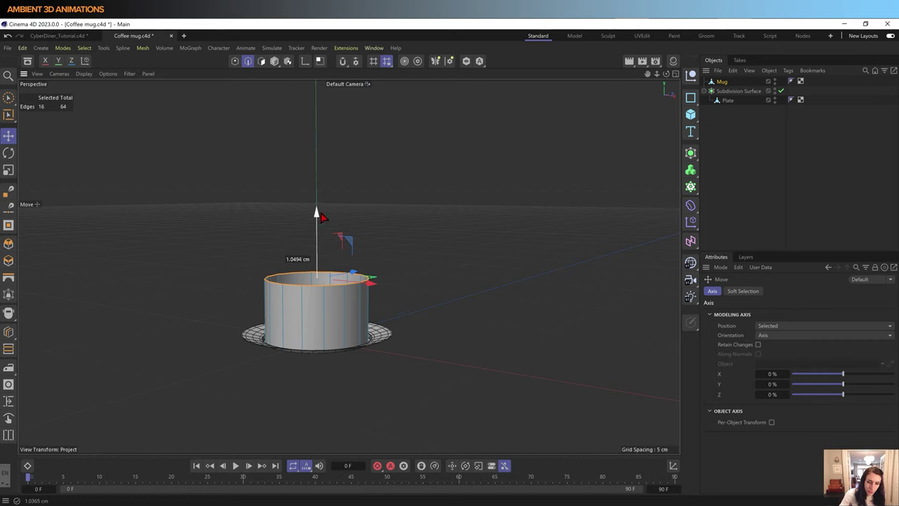
pyautogui.click(729, 102)
# Step: Loop-select the outer rim edge loop and scale it wider
pyautogui.scroll(2, 298, 328)
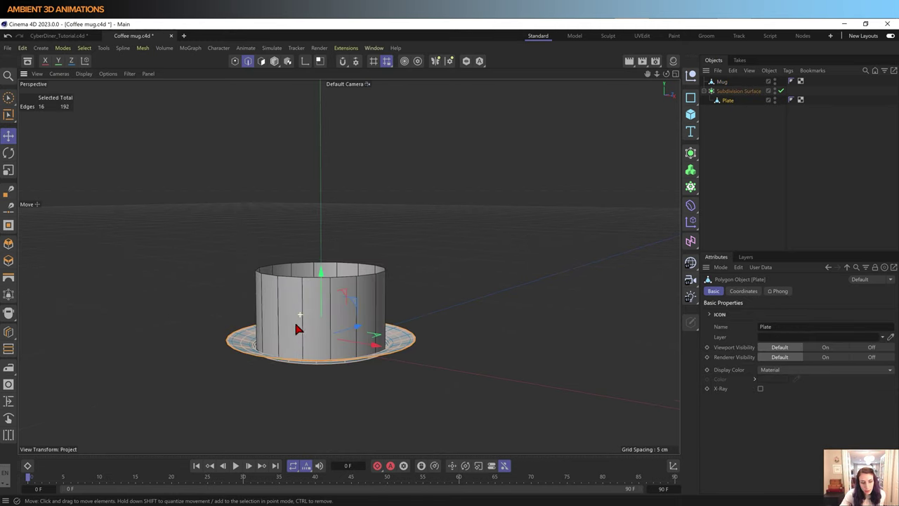
pyautogui.moveTo(284, 381)
pyautogui.keyDown('alt'); pyautogui.mouseDown()
pyautogui.moveTo(292, 384)
pyautogui.moveTo(283, 403)
pyautogui.mouseUp(); pyautogui.keyUp('alt')
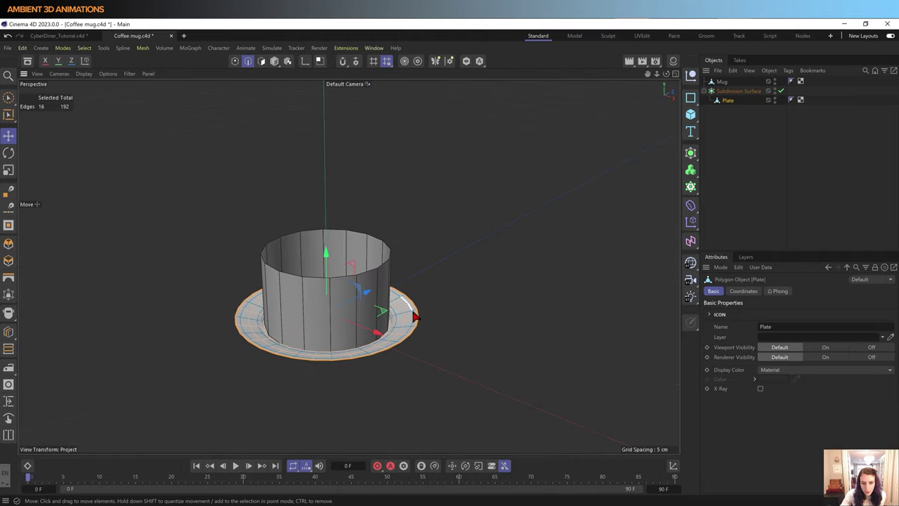
pyautogui.press('u')
pyautogui.press('l')
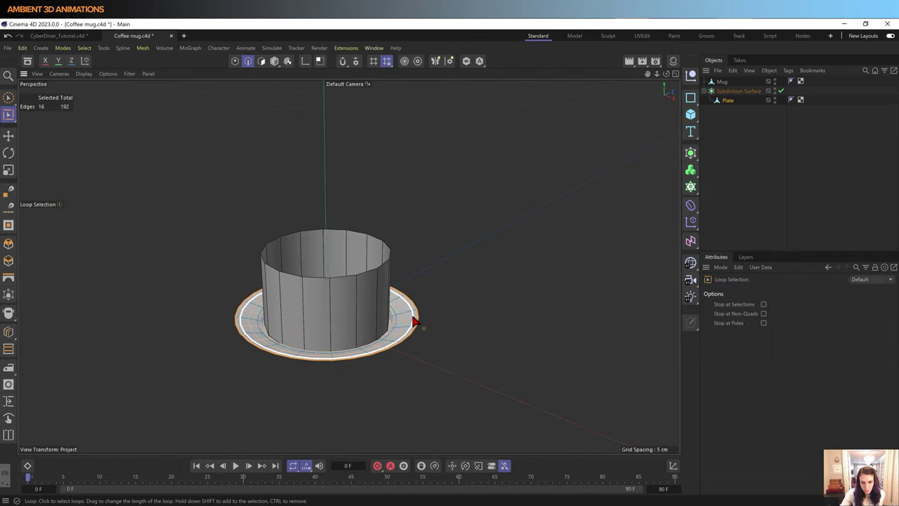
pyautogui.keyDown('shift'); pyautogui.click(419, 322); pyautogui.keyUp('shift')
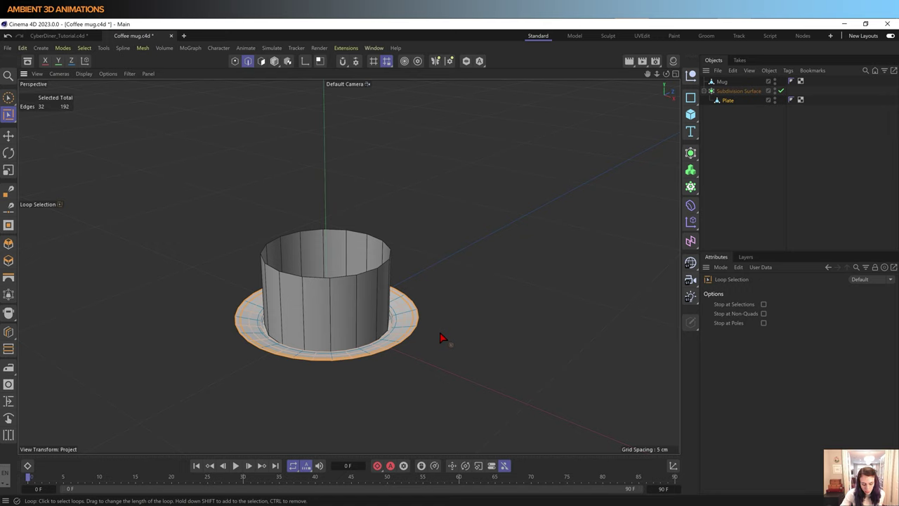
pyautogui.press('t')
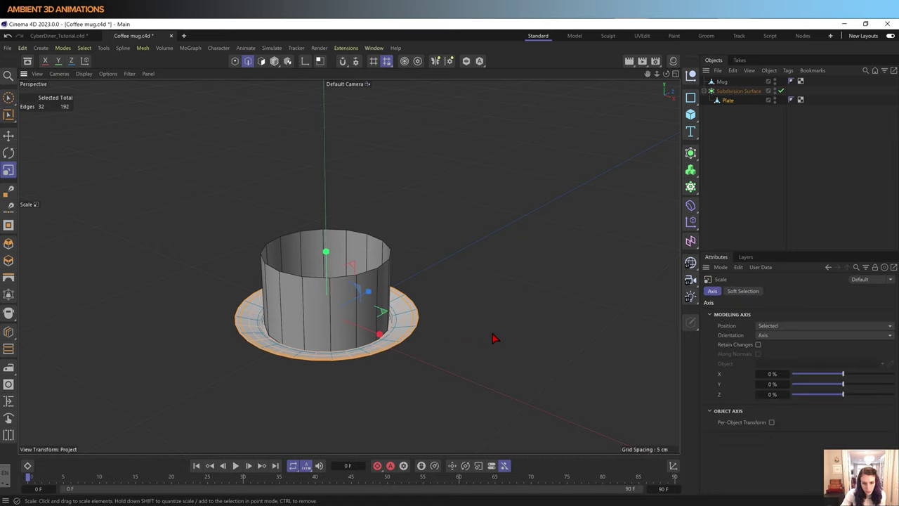
pyautogui.moveTo(493, 339); pyautogui.dragTo(562, 311)
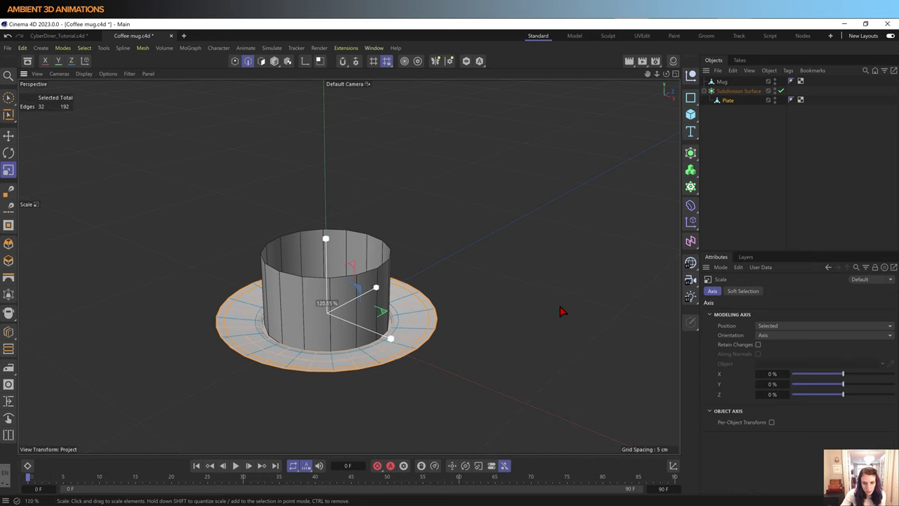
pyautogui.moveTo(562, 311); pyautogui.dragTo(567, 309)
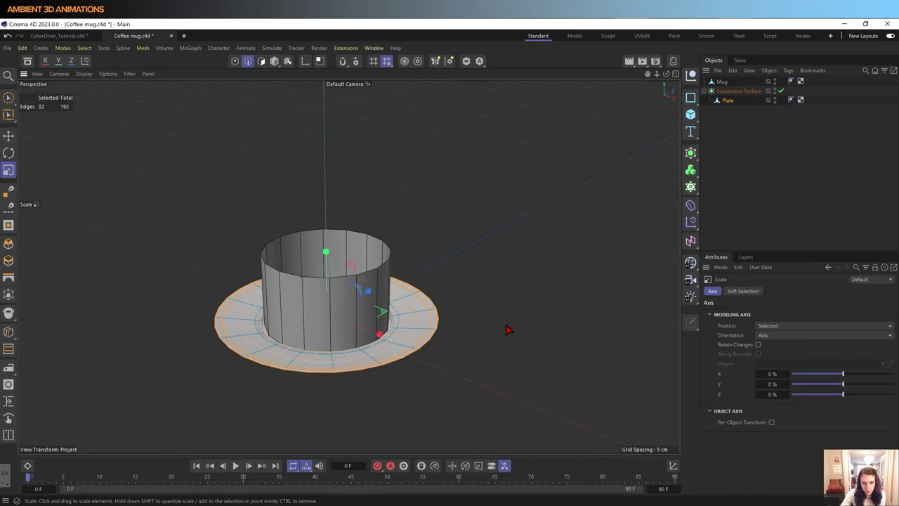
pyautogui.click(444, 326)
# Step: Reselect the outer rim loop and scale it up about 2% for a slight flare
pyautogui.press('u')
pyautogui.press('l')
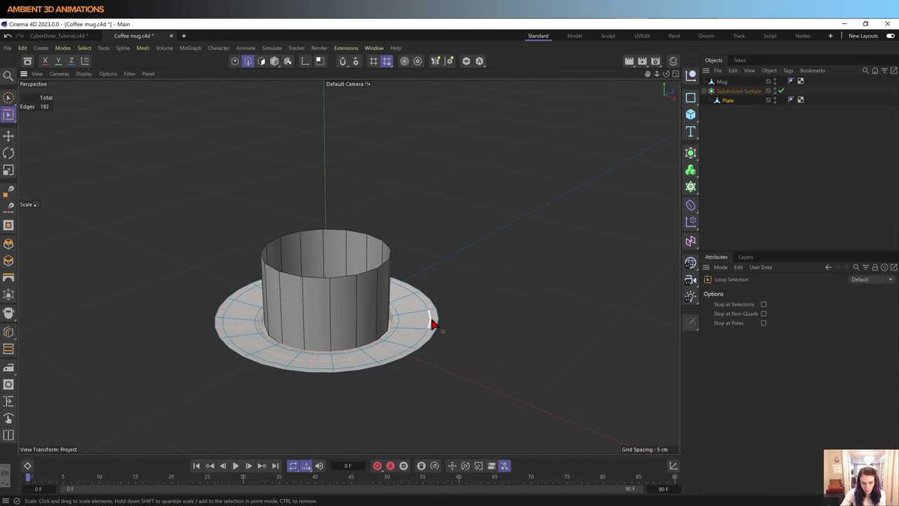
pyautogui.click(432, 324)
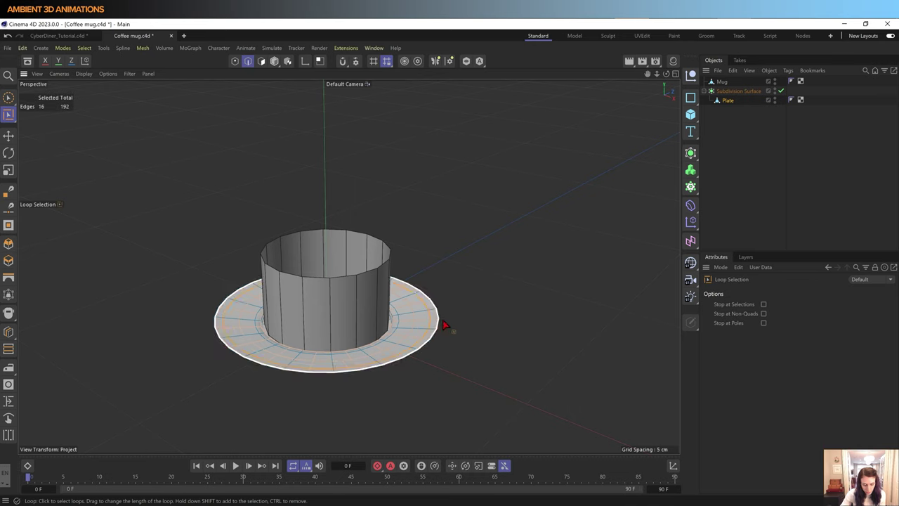
pyautogui.press('t')
pyautogui.moveTo(518, 305); pyautogui.dragTo(522, 300)
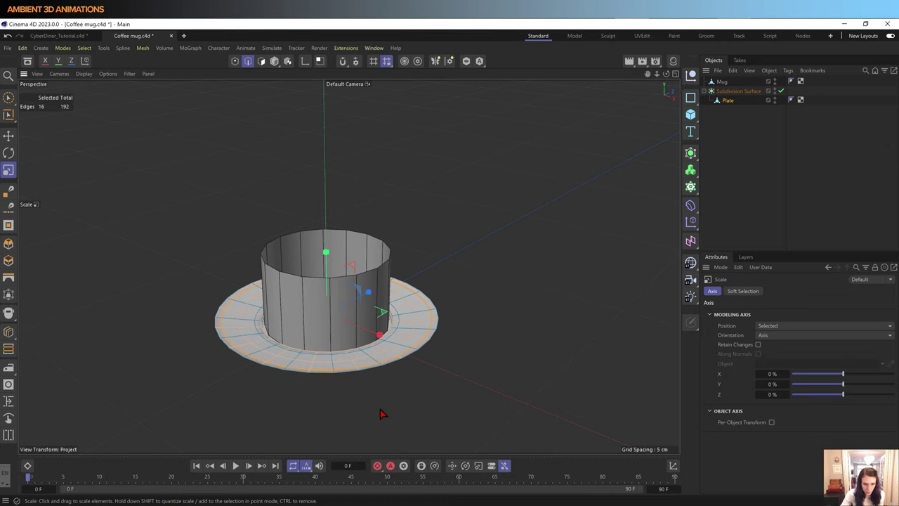
pyautogui.moveTo(381, 414)
pyautogui.keyDown('alt'); pyautogui.mouseDown()
pyautogui.moveTo(387, 368)
pyautogui.moveTo(387, 403)
pyautogui.moveTo(390, 379)
pyautogui.mouseUp(); pyautogui.keyUp('alt')
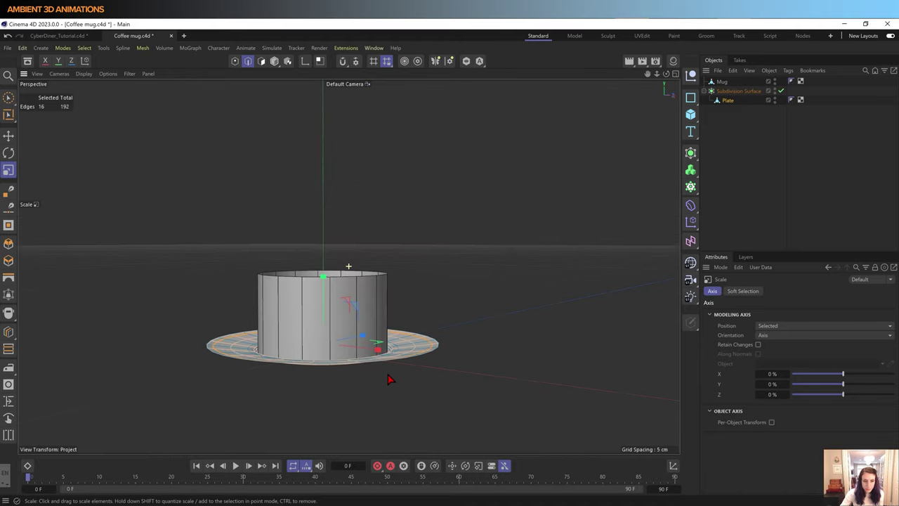
# Step: Select the Mug and move its top edge ring up along Y
pyautogui.click(723, 82)
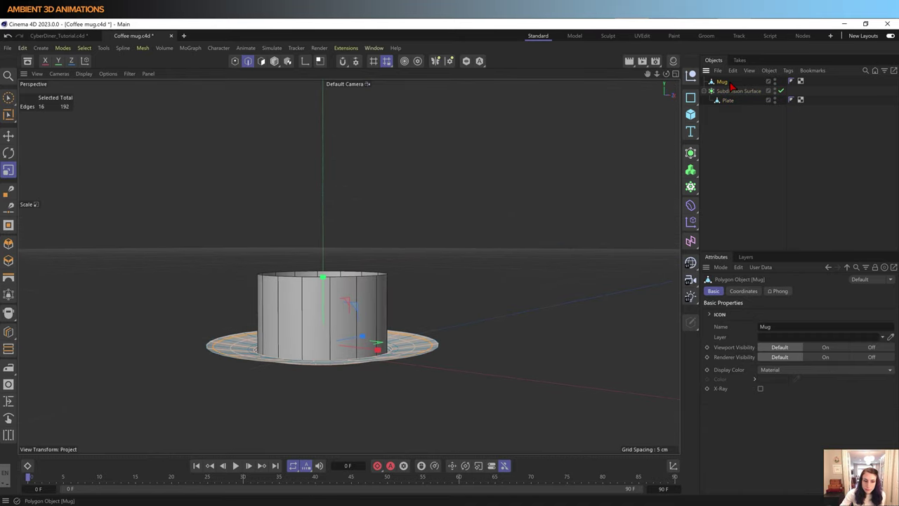
pyautogui.press('e')
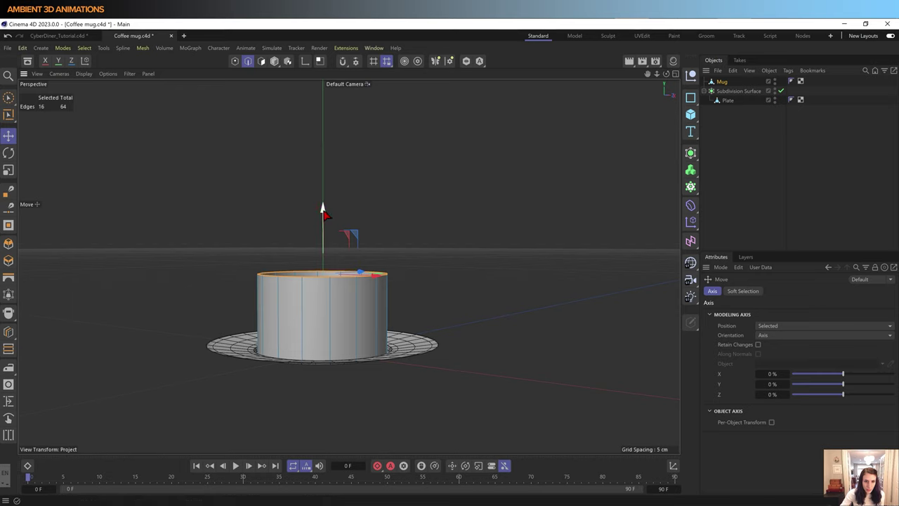
pyautogui.moveTo(323, 207); pyautogui.dragTo(324, 206)
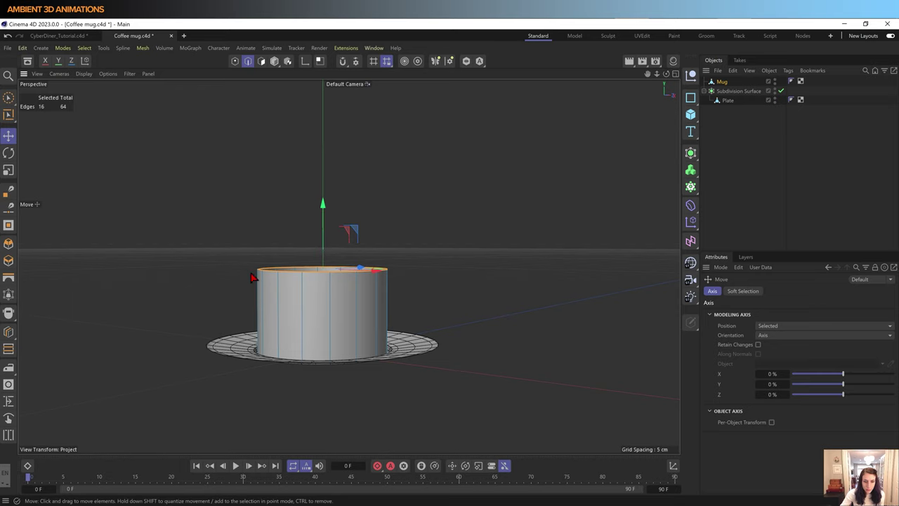
pyautogui.moveTo(399, 287)
pyautogui.keyDown('alt'); pyautogui.mouseDown()
pyautogui.moveTo(385, 400)
pyautogui.moveTo(402, 286)
pyautogui.mouseUp(); pyautogui.keyUp('alt')
pyautogui.moveTo(325, 205); pyautogui.dragTo(324, 189)
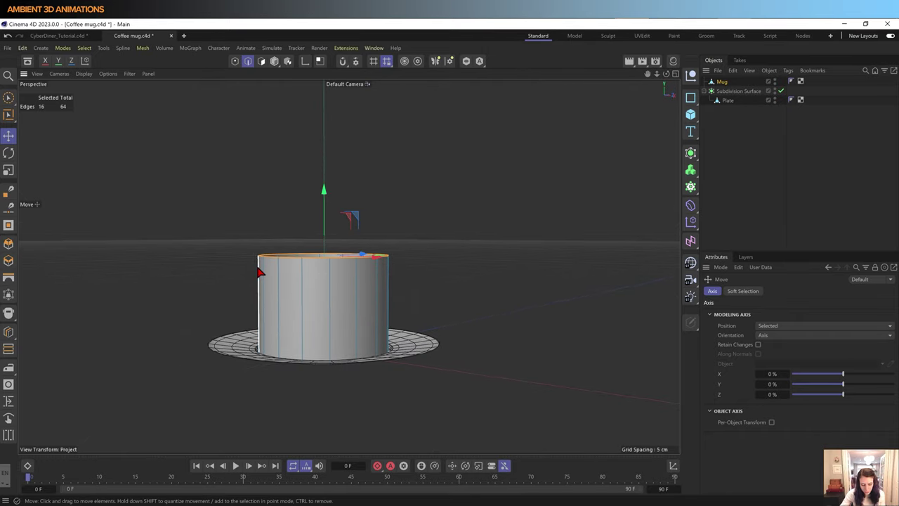
pyautogui.rightClick(400, 299)
# Step: Loop-cut the mug wall just below the rim and just above the base, redoing misplaced cuts
pyautogui.click(425, 369)
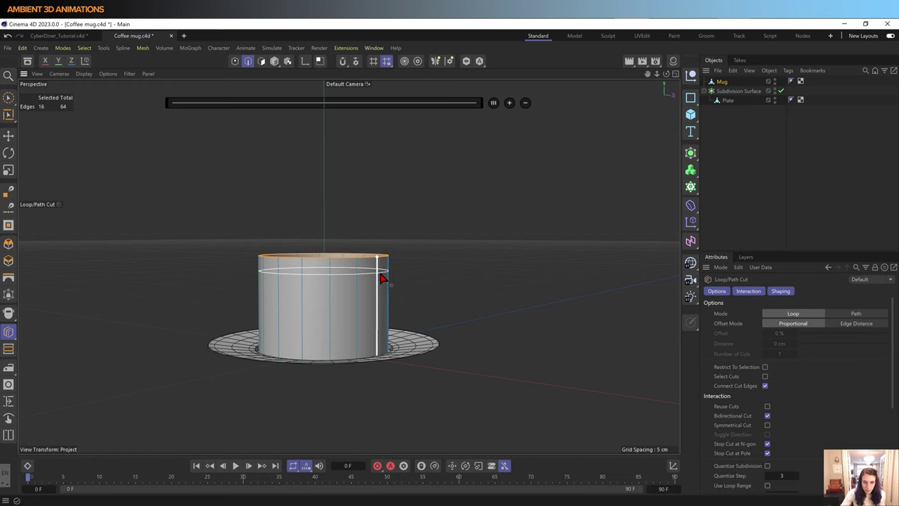
pyautogui.click(382, 278)
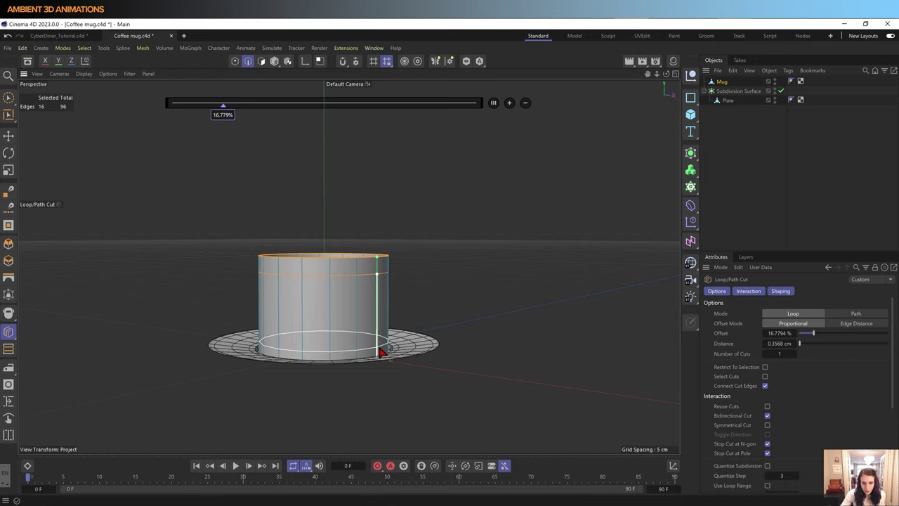
pyautogui.click(380, 351)
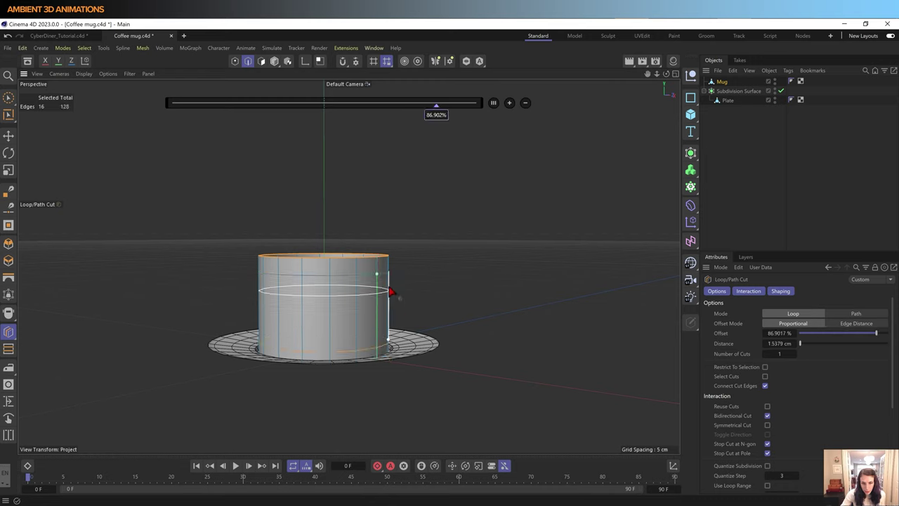
pyautogui.hotkey('ctrl', 'z')
pyautogui.hotkey('ctrl', 'z')
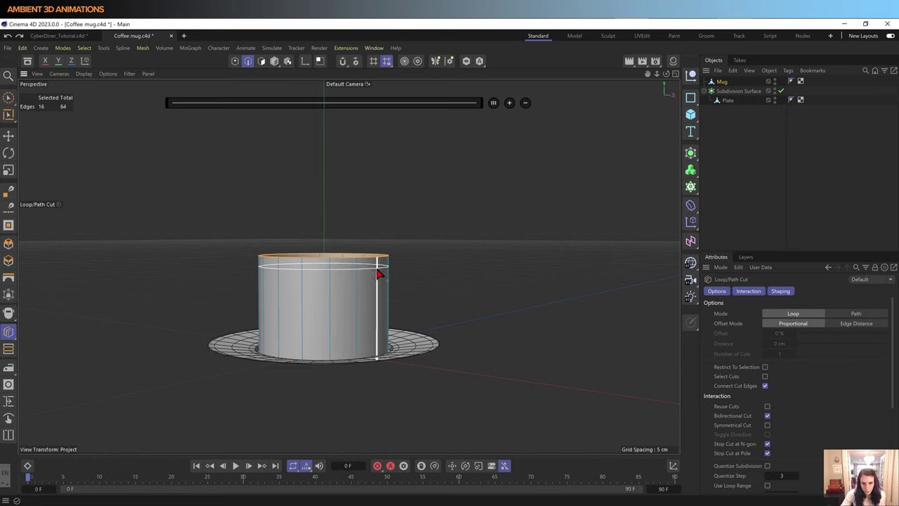
pyautogui.click(377, 276)
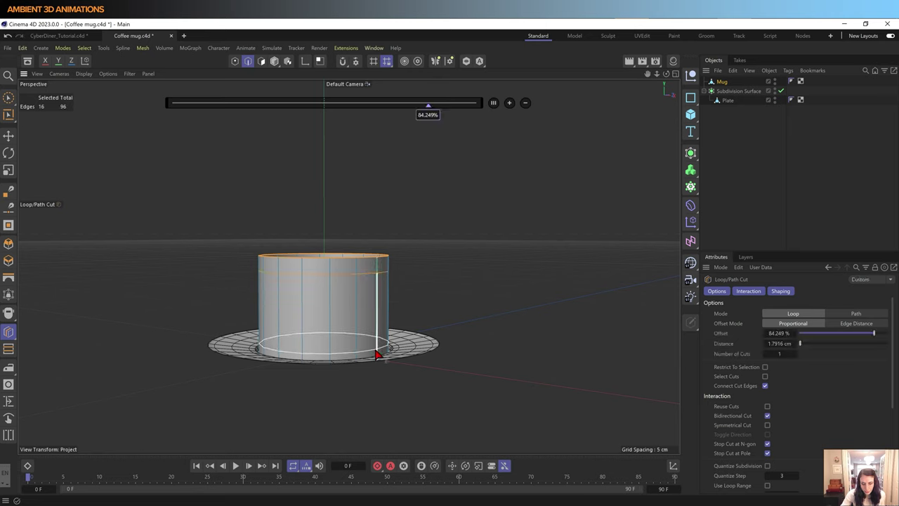
pyautogui.click(377, 354)
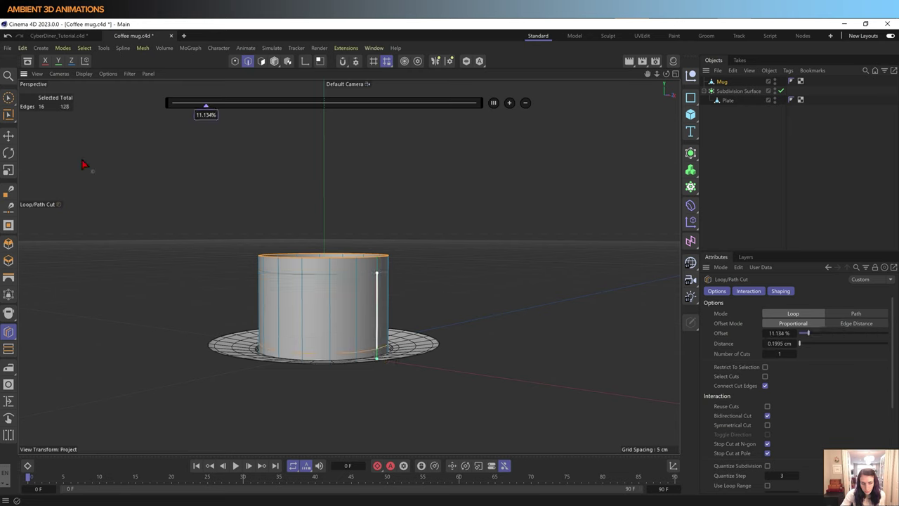
pyautogui.click(262, 61)
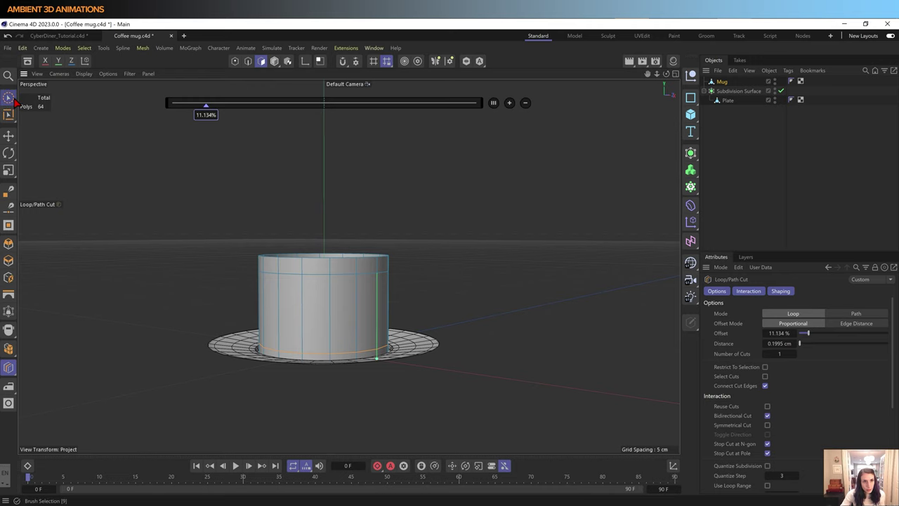
pyautogui.press('9')
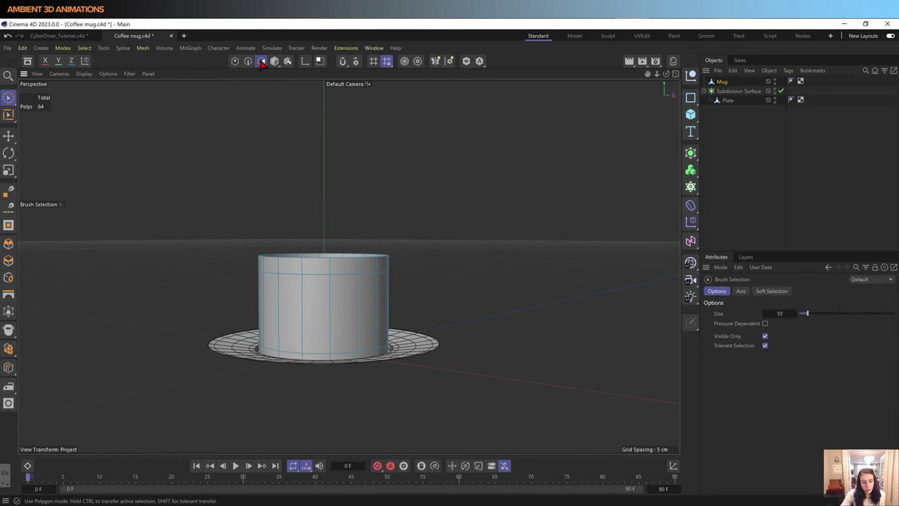
# Step: Brush-select two adjacent faces in the band just below the mug's rim
pyautogui.scroll(3, 443, 288)
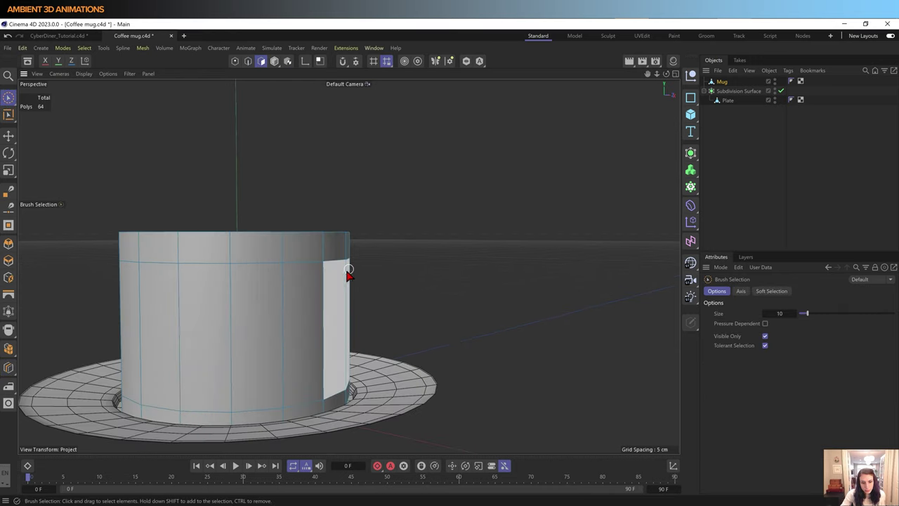
pyautogui.moveTo(348, 274)
pyautogui.keyDown('alt'); pyautogui.mouseDown()
pyautogui.moveTo(327, 295)
pyautogui.moveTo(243, 285)
pyautogui.mouseUp(); pyautogui.keyUp('alt')
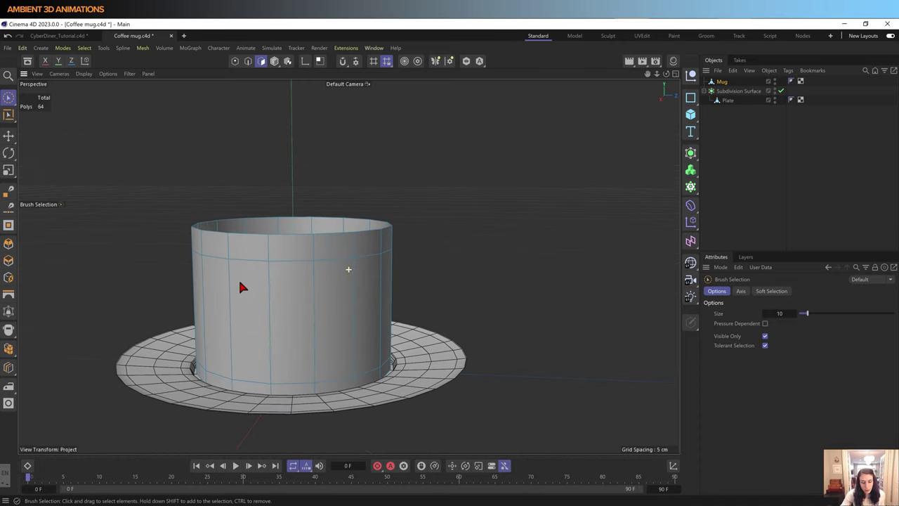
pyautogui.click(300, 251)
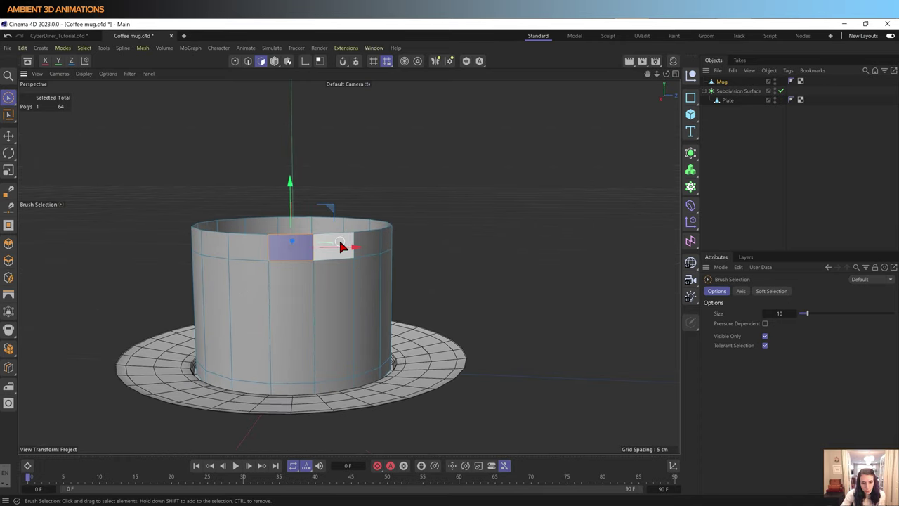
pyautogui.keyDown('shift'); pyautogui.click(341, 245); pyautogui.keyUp('shift')
pyautogui.moveTo(341, 297)
pyautogui.keyDown('alt'); pyautogui.mouseDown()
pyautogui.moveTo(321, 293)
pyautogui.moveTo(377, 299)
pyautogui.moveTo(361, 363)
pyautogui.moveTo(376, 345)
pyautogui.moveTo(367, 338)
pyautogui.moveTo(375, 326)
pyautogui.mouseUp(); pyautogui.keyUp('alt')
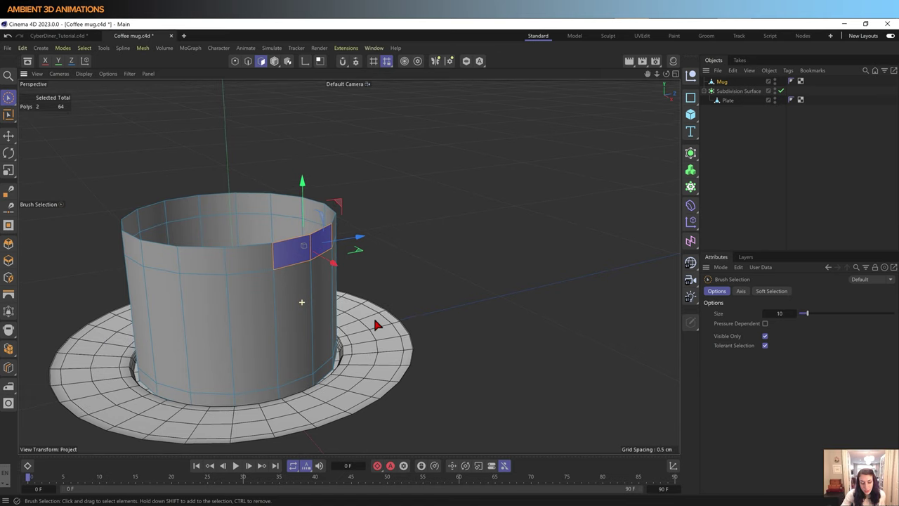
pyautogui.keyDown('alt'); pyautogui.moveTo(373, 321); pyautogui.dragTo(476, 333, button='right'); pyautogui.keyUp('alt')
pyautogui.keyDown('alt'); pyautogui.moveTo(476, 333); pyautogui.dragTo(513, 328); pyautogui.keyUp('alt')
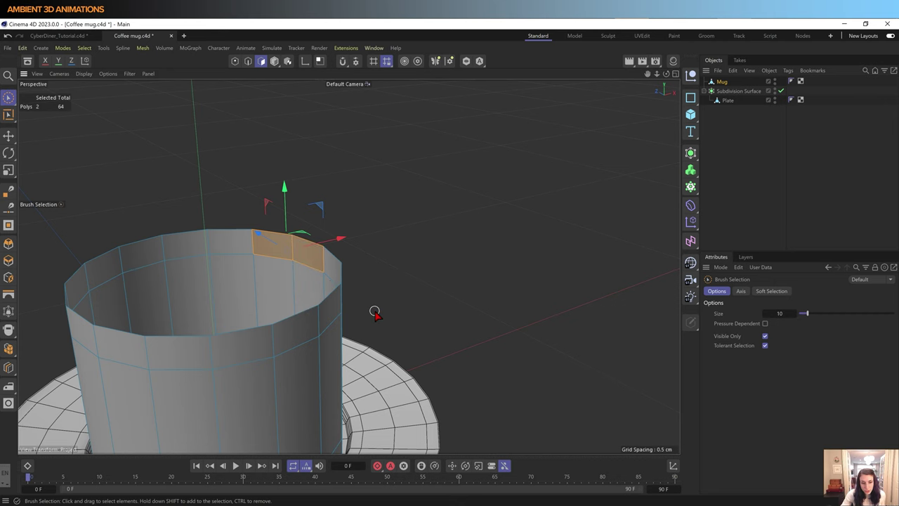
pyautogui.keyDown('alt'); pyautogui.moveTo(347, 262); pyautogui.dragTo(225, 317); pyautogui.keyUp('alt')
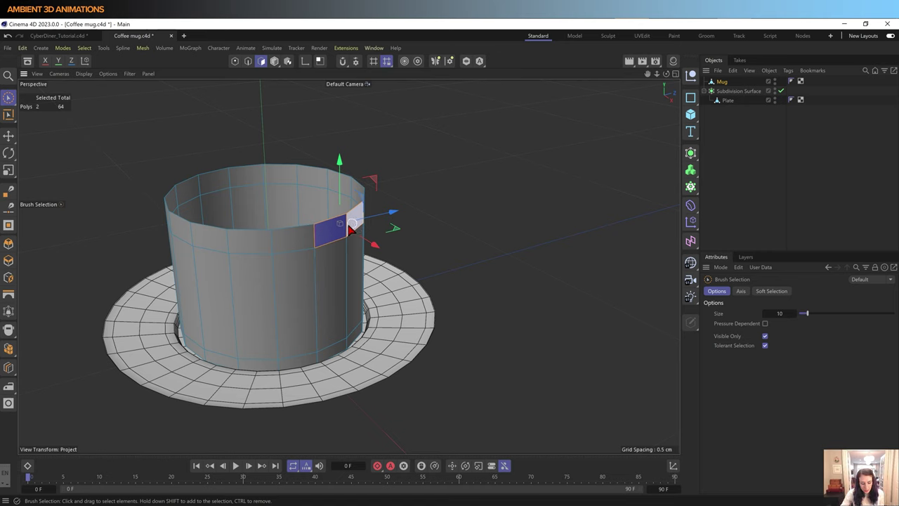
pyautogui.keyDown('shift'); pyautogui.moveTo(349, 230); pyautogui.dragTo(345, 231); pyautogui.keyUp('shift')
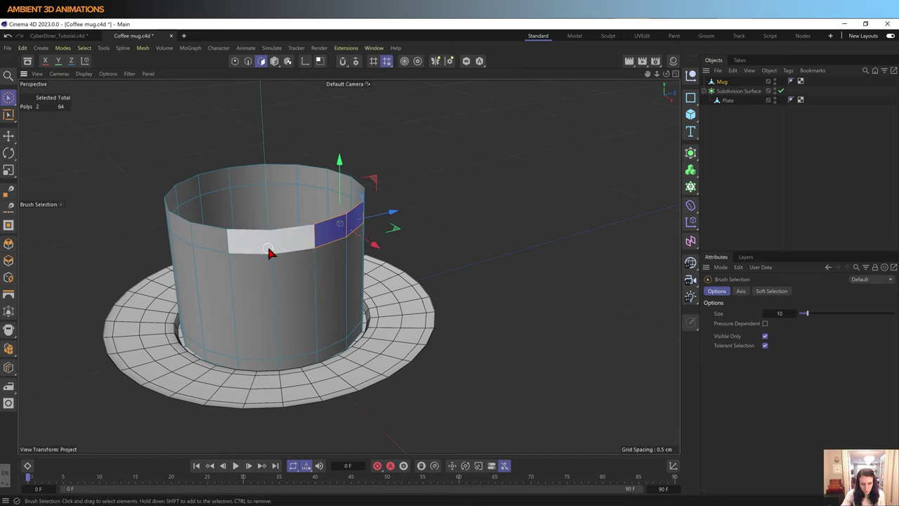
# Step: Box-select all 64 mug polygons with Rectangle Selection, then view the interior from above
pyautogui.click(9, 98)
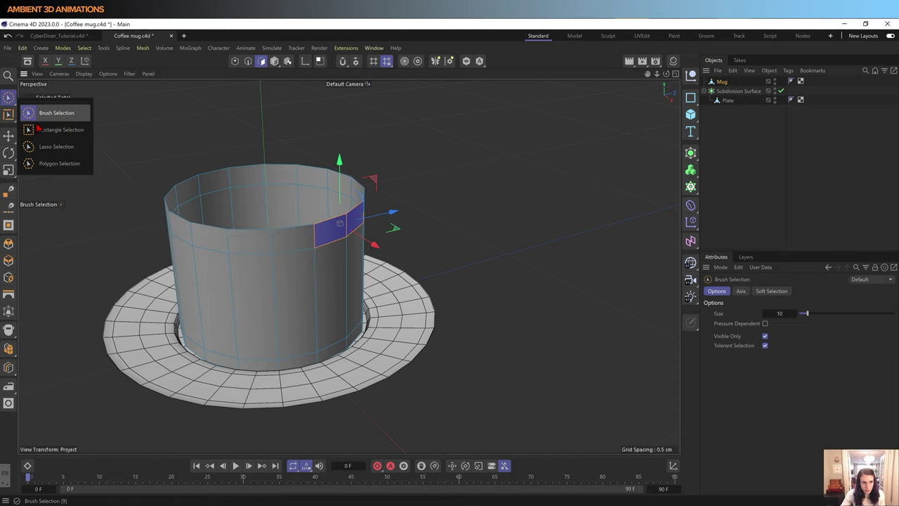
pyautogui.click(40, 129)
pyautogui.scroll(-5, 311, 266)
pyautogui.scroll(-3, 315, 260)
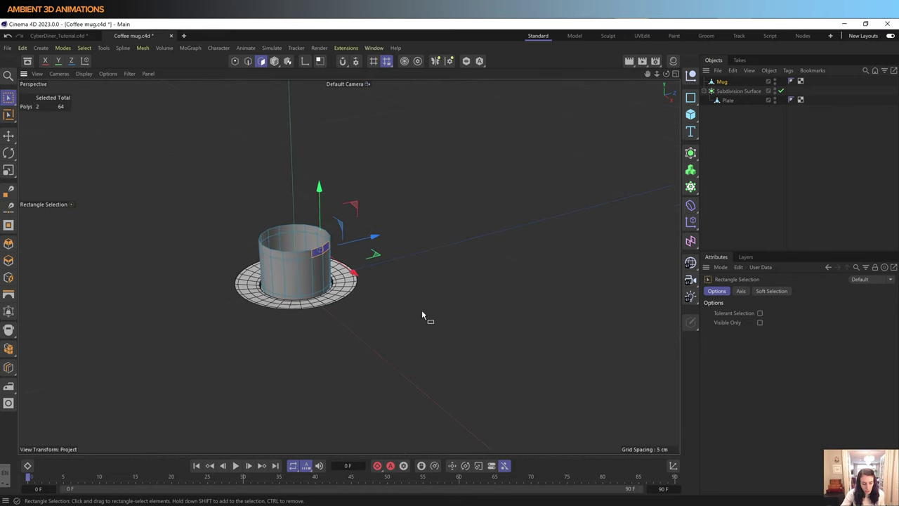
pyautogui.keyDown('alt'); pyautogui.moveTo(415, 314); pyautogui.dragTo(435, 273); pyautogui.keyUp('alt')
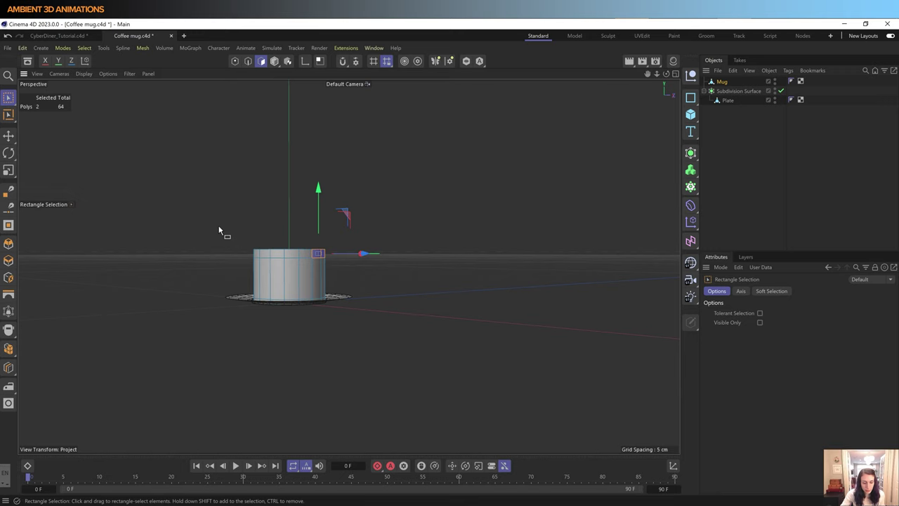
pyautogui.moveTo(219, 229); pyautogui.dragTo(356, 342)
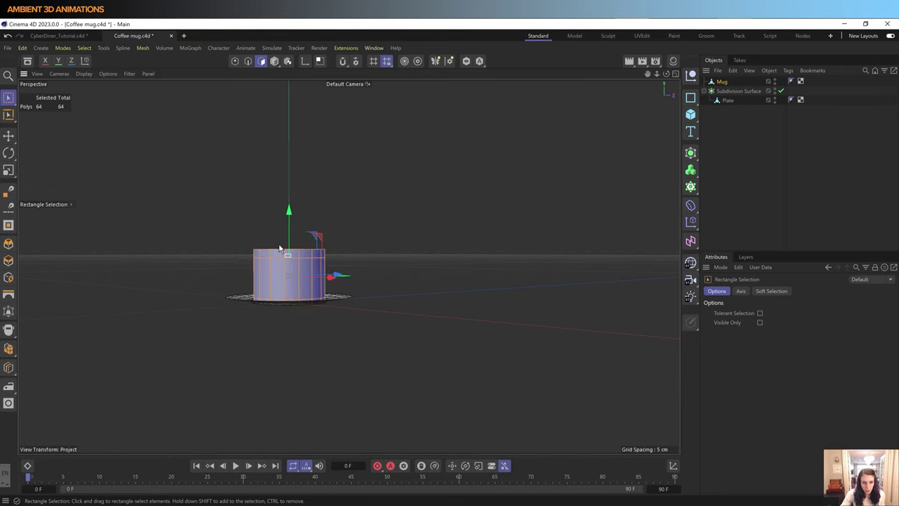
pyautogui.scroll(2, 281, 251)
pyautogui.scroll(2, 291, 281)
pyautogui.scroll(2, 307, 295)
pyautogui.scroll(2, 366, 274)
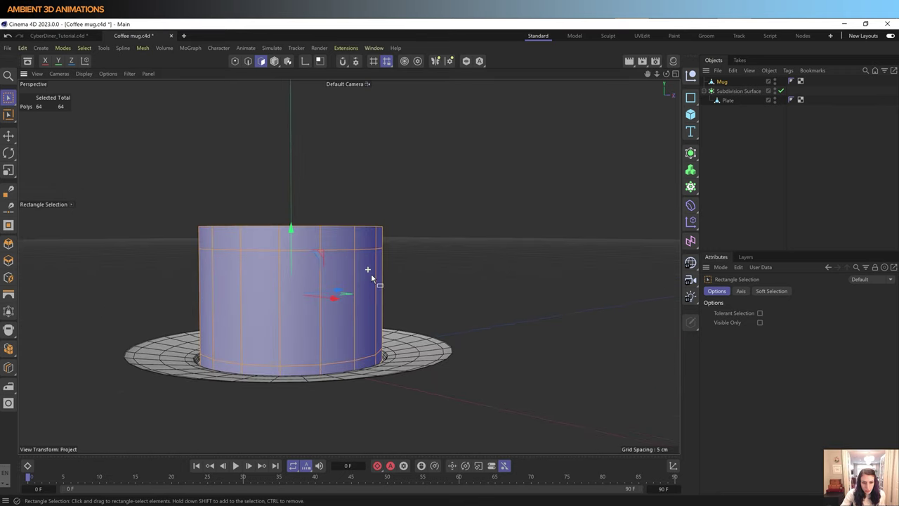
pyautogui.moveTo(371, 273)
pyautogui.keyDown('alt'); pyautogui.mouseDown()
pyautogui.moveTo(377, 377)
pyautogui.moveTo(422, 302)
pyautogui.moveTo(398, 304)
pyautogui.mouseUp(); pyautogui.keyUp('alt')
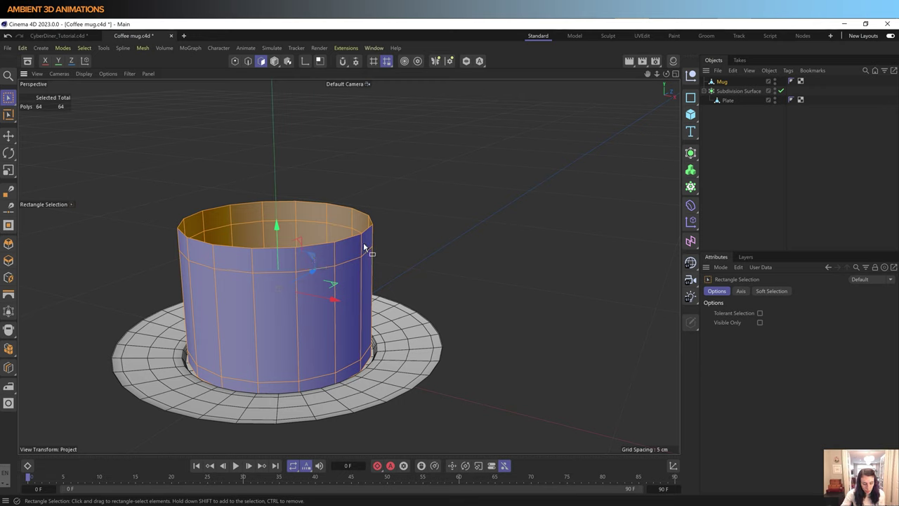
# Step: Test extrusions on the mug polygons, including an uncapped 0.2 cm offset, and undo them
pyautogui.press('m')
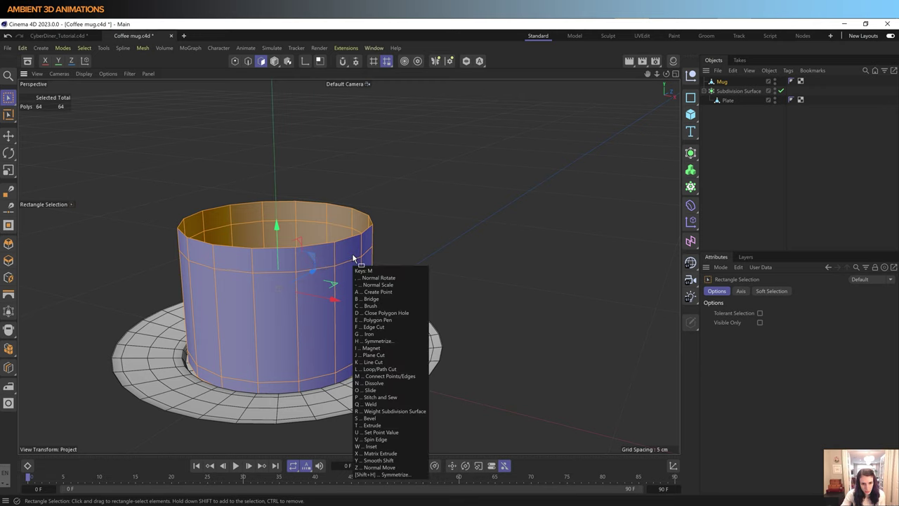
pyautogui.press('t')
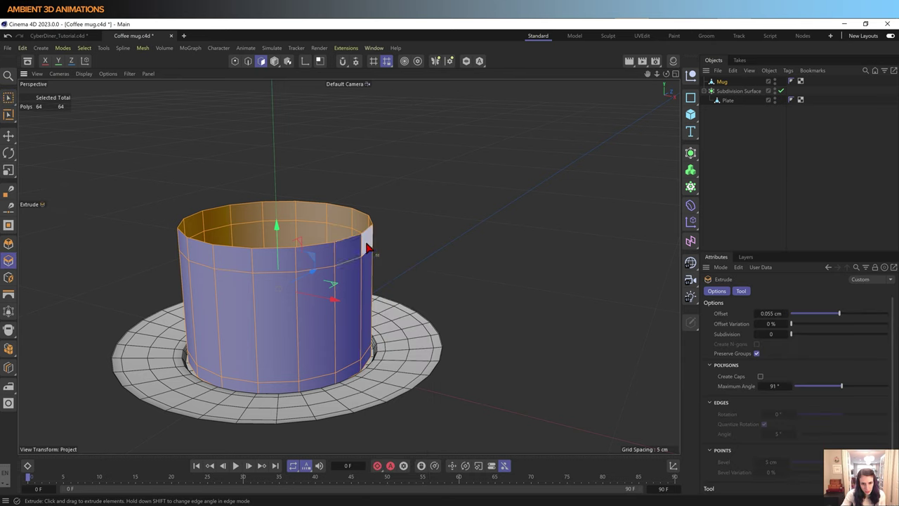
pyautogui.moveTo(367, 248); pyautogui.dragTo(364, 250)
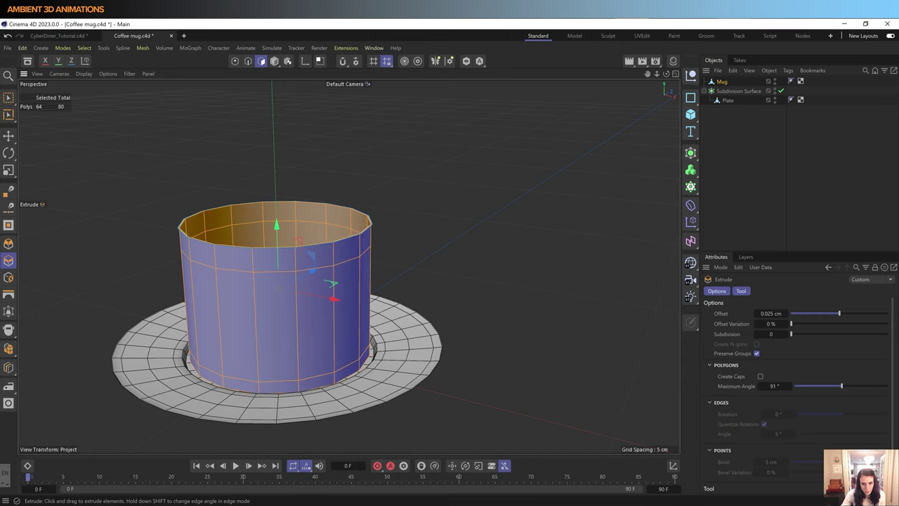
pyautogui.click(761, 376)
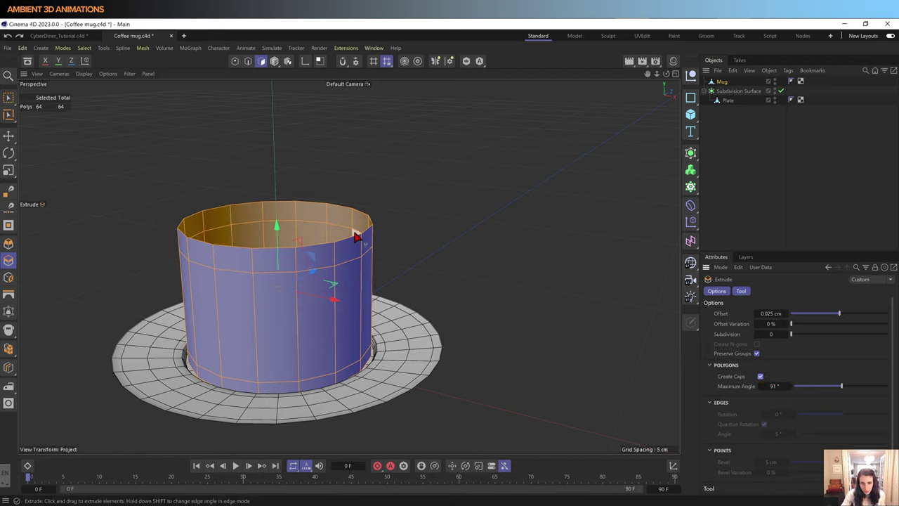
pyautogui.moveTo(356, 238); pyautogui.dragTo(365, 237)
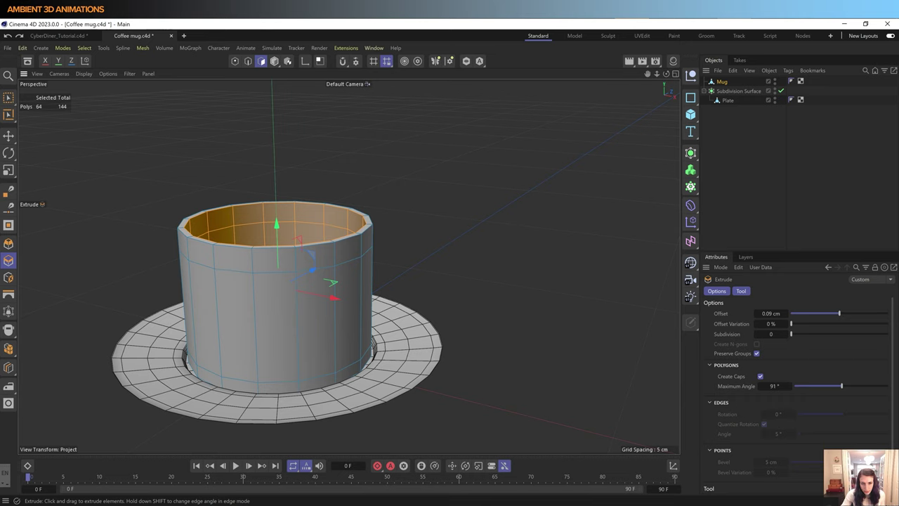
pyautogui.hotkey('ctrl', 'z')
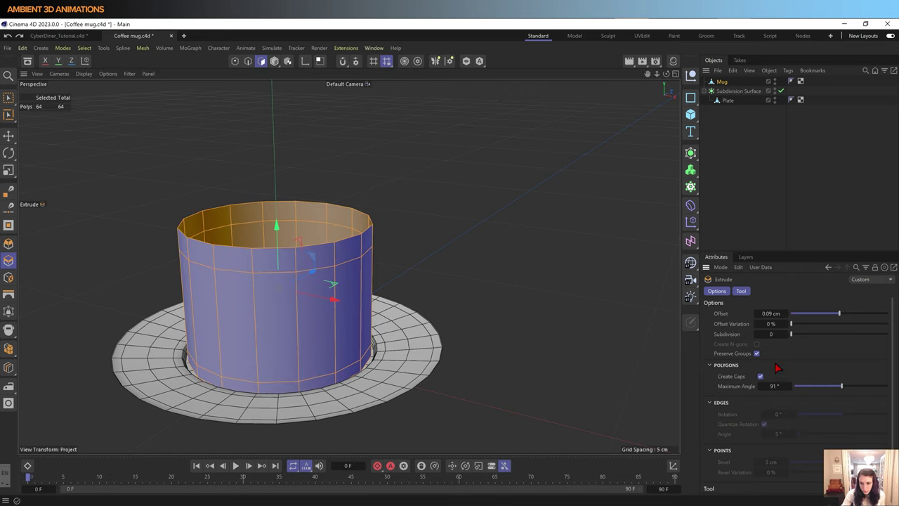
pyautogui.click(760, 376)
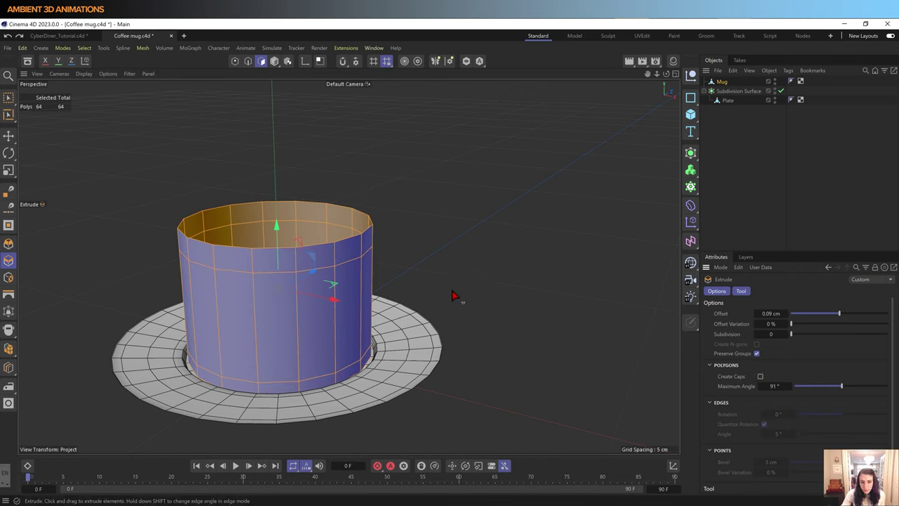
pyautogui.moveTo(458, 297); pyautogui.dragTo(393, 298)
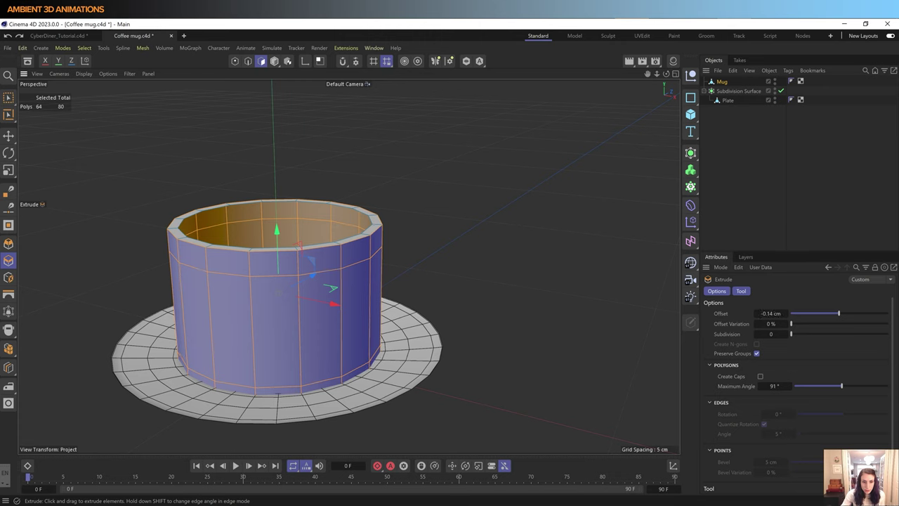
pyautogui.write('0.2')
pyautogui.press('Return')
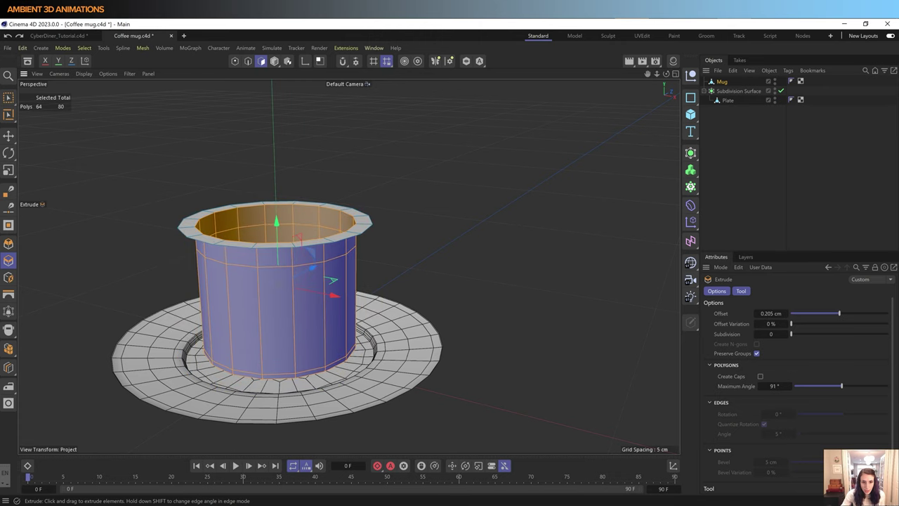
pyautogui.hotkey('ctrl', 'z')
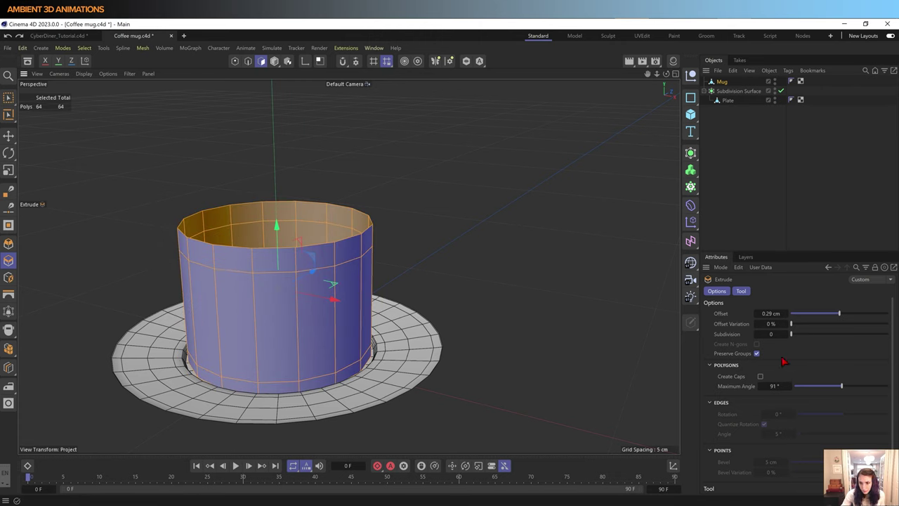
# Step: Extrude the mug polygons with caps at a 0.1 cm offset
pyautogui.moveTo(378, 255); pyautogui.dragTo(368, 255)
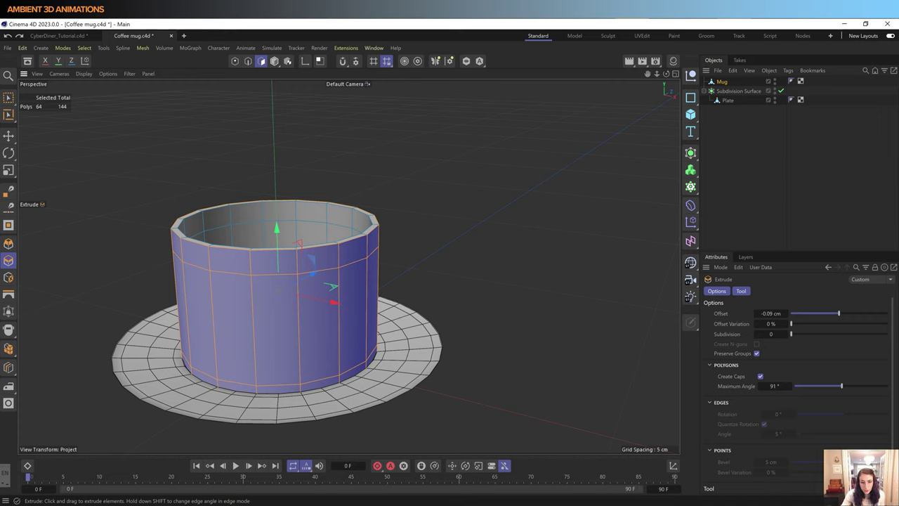
pyautogui.moveTo(368, 255); pyautogui.dragTo(373, 255)
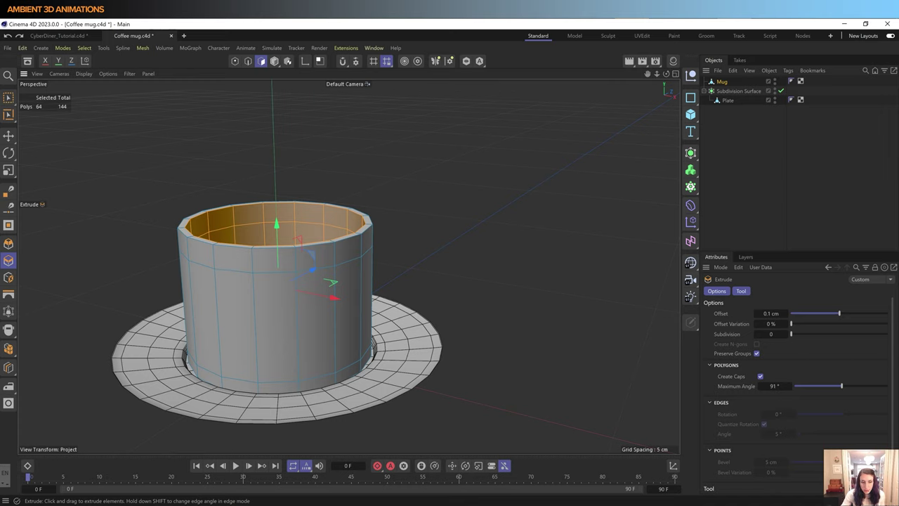
pyautogui.click(8, 97)
# Step: Brush-select two neighbouring outer-wall faces just below the mug's rim
pyautogui.click(29, 113)
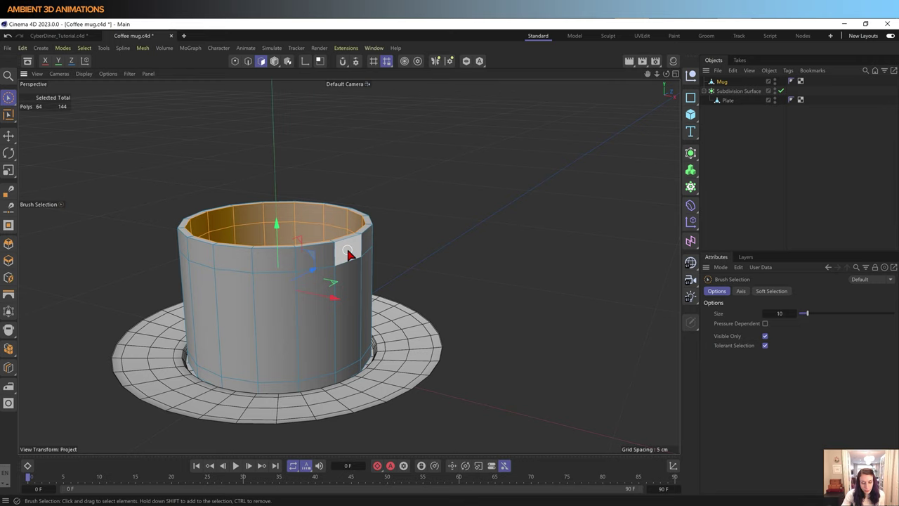
pyautogui.click(345, 248)
pyautogui.click(349, 286)
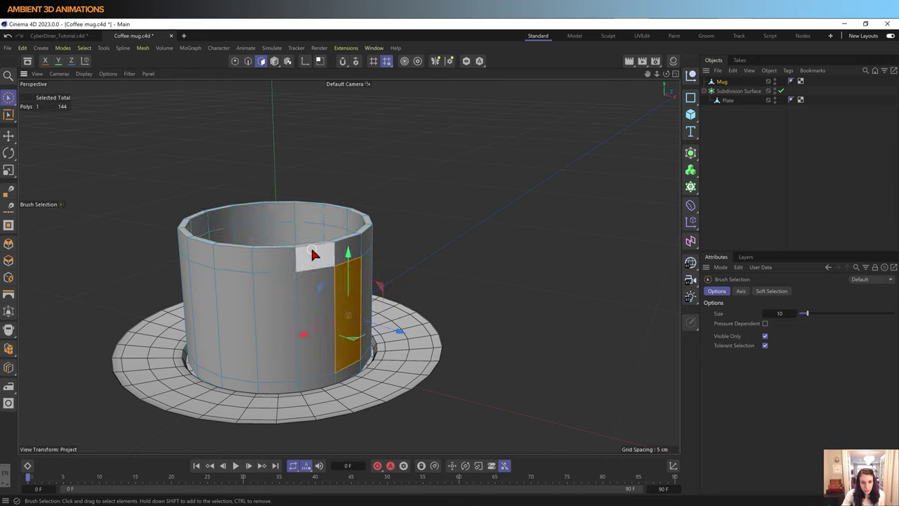
pyautogui.click(314, 251)
pyautogui.click(334, 218)
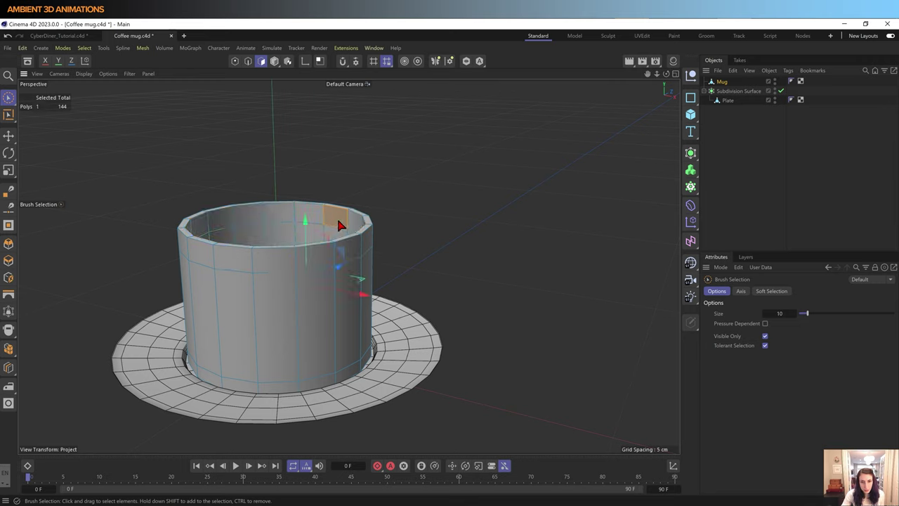
pyautogui.moveTo(368, 223); pyautogui.dragTo(360, 245)
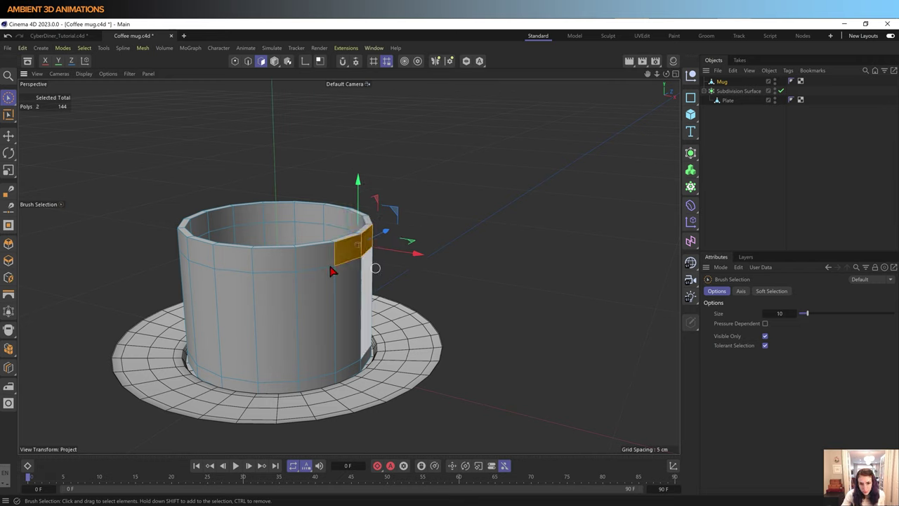
pyautogui.click(558, 274)
pyautogui.moveTo(502, 281)
pyautogui.keyDown('alt'); pyautogui.mouseDown()
pyautogui.moveTo(481, 306)
pyautogui.moveTo(472, 382)
pyautogui.moveTo(475, 370)
pyautogui.moveTo(540, 356)
pyautogui.moveTo(498, 368)
pyautogui.moveTo(451, 291)
pyautogui.moveTo(453, 267)
pyautogui.moveTo(353, 261)
pyautogui.moveTo(397, 249)
pyautogui.moveTo(375, 247)
pyautogui.moveTo(380, 240)
pyautogui.mouseUp(); pyautogui.keyUp('alt')
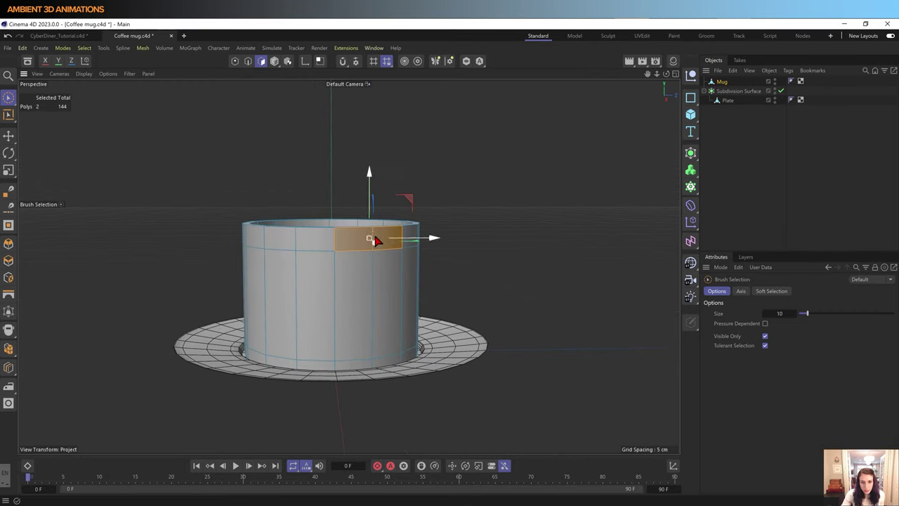
# Step: Extrude the two selected wall faces outward about 1 cm into a short block
pyautogui.keyDown('alt'); pyautogui.moveTo(503, 280); pyautogui.dragTo(550, 325); pyautogui.keyUp('alt')
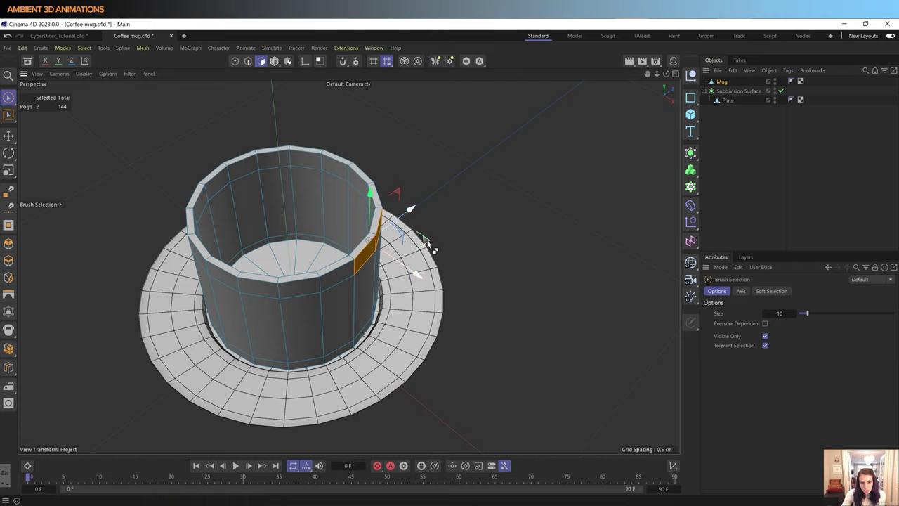
pyautogui.moveTo(424, 253)
pyautogui.keyDown('ctrl'); pyautogui.mouseDown()
pyautogui.moveTo(453, 254)
pyautogui.moveTo(484, 280)
pyautogui.moveTo(492, 259)
pyautogui.mouseUp(); pyautogui.keyUp('ctrl')
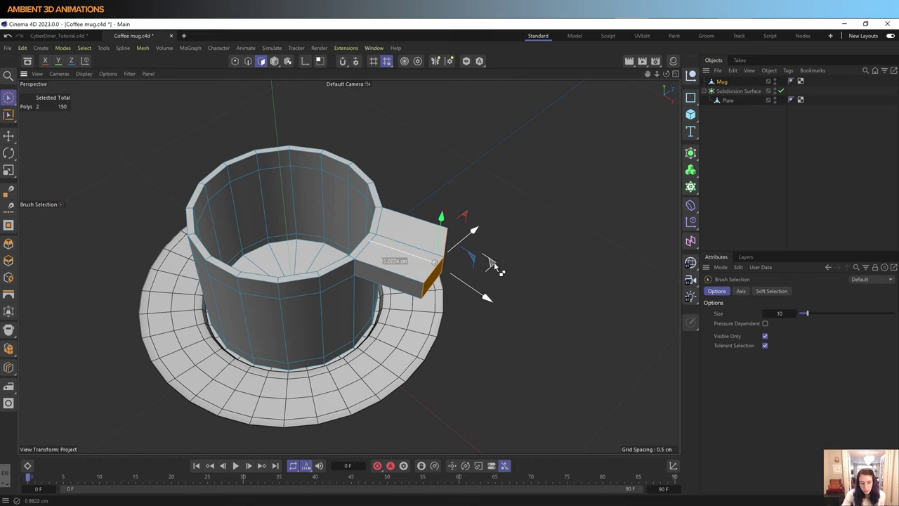
pyautogui.moveTo(496, 266)
pyautogui.keyDown('ctrl'); pyautogui.mouseDown()
pyautogui.moveTo(461, 255)
pyautogui.moveTo(498, 257)
pyautogui.mouseUp(); pyautogui.keyUp('ctrl')
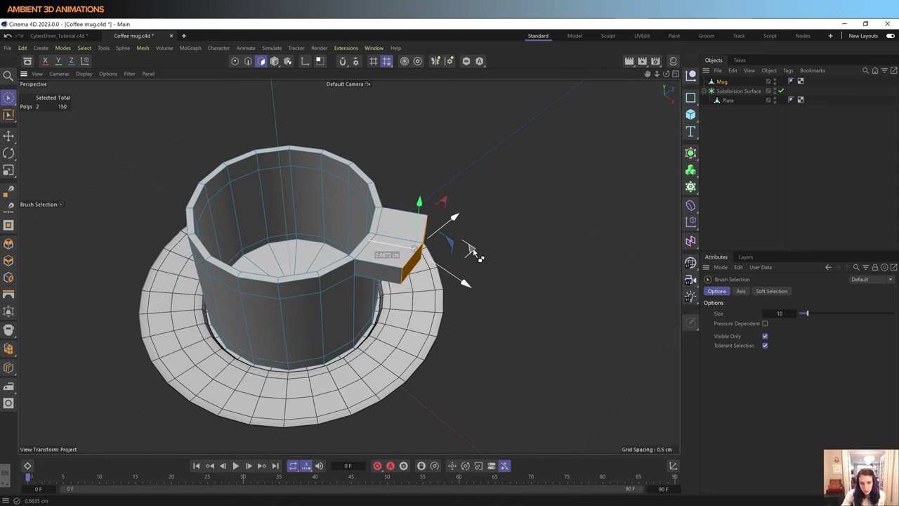
pyautogui.middleClick(513, 253)
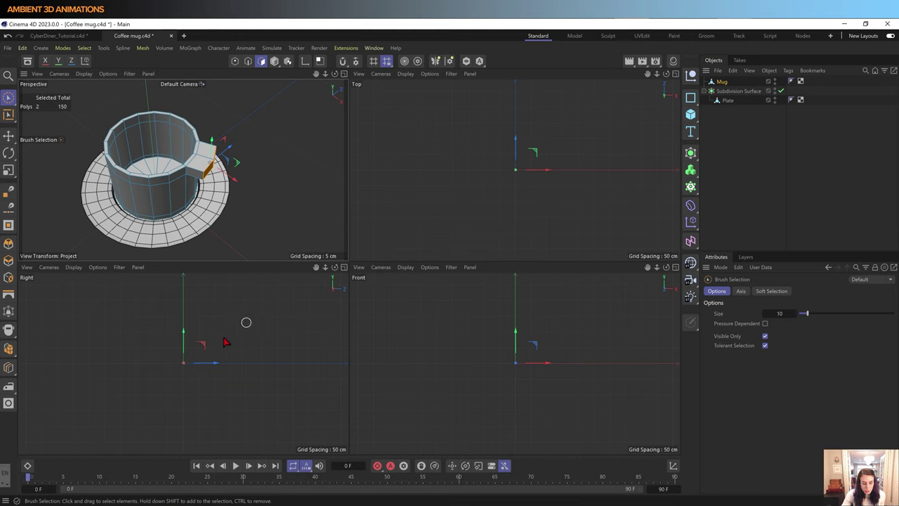
# Step: Zoom in the Top view and scale the handle's end faces down to about 68%
pyautogui.scroll(3, 520, 167)
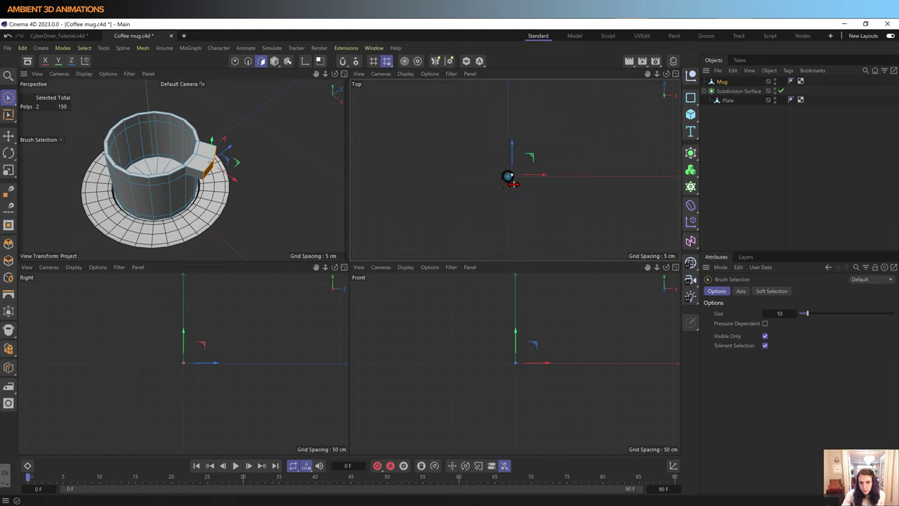
pyautogui.scroll(1, 512, 183)
pyautogui.scroll(2, 512, 183)
pyautogui.scroll(2, 512, 183)
pyautogui.scroll(3, 512, 183)
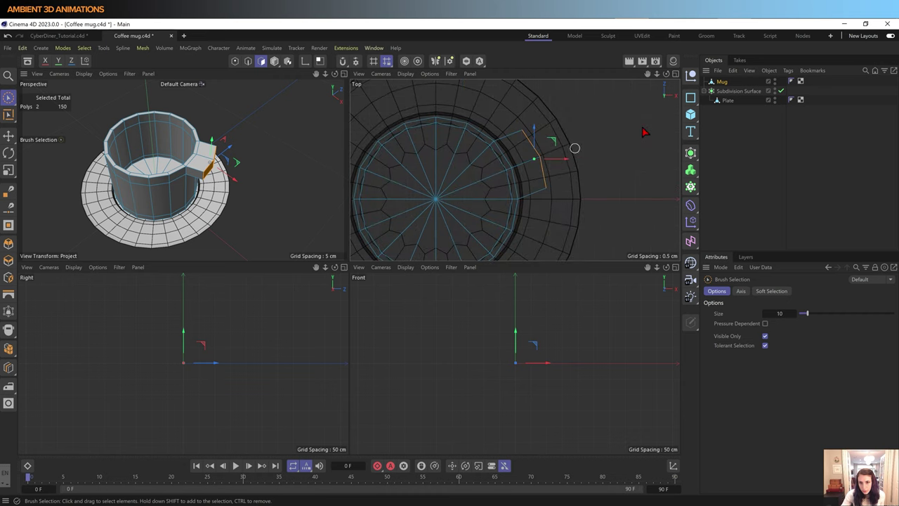
pyautogui.moveTo(554, 144); pyautogui.dragTo(554, 143)
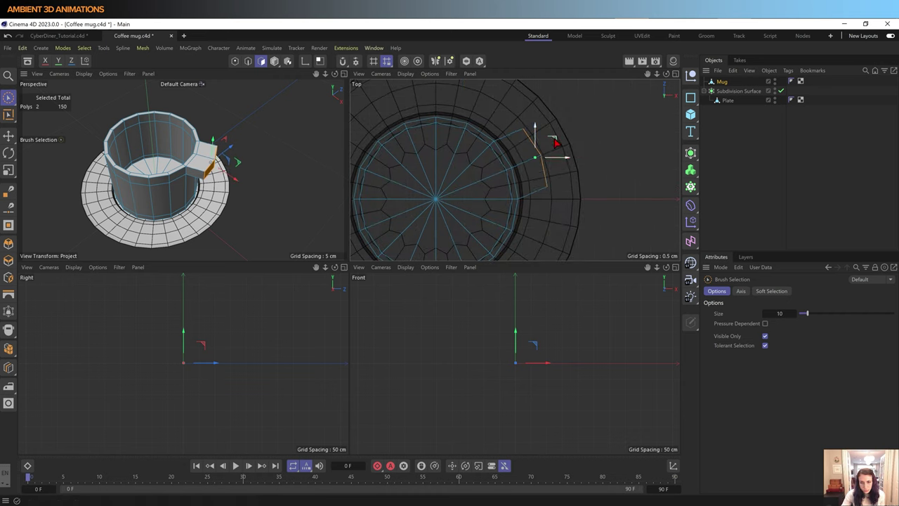
pyautogui.press('t')
pyautogui.moveTo(636, 137); pyautogui.dragTo(592, 213)
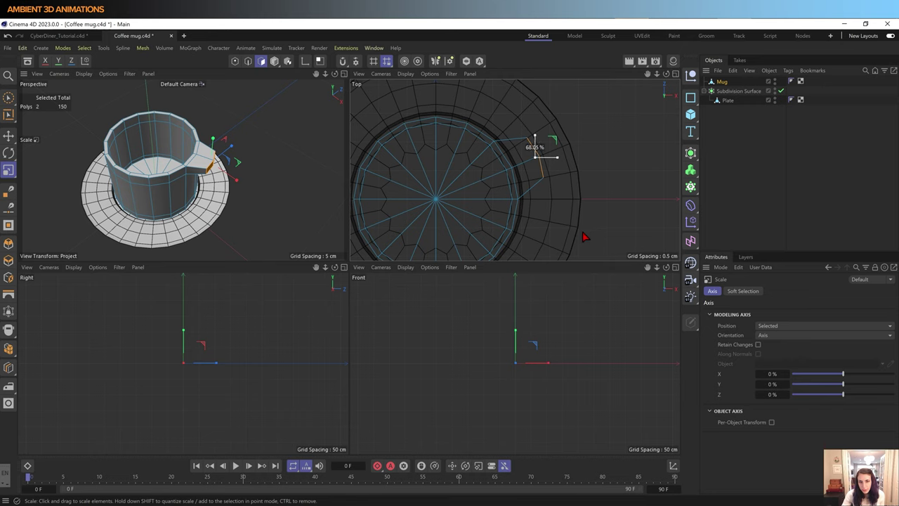
pyautogui.moveTo(583, 237); pyautogui.dragTo(583, 237)
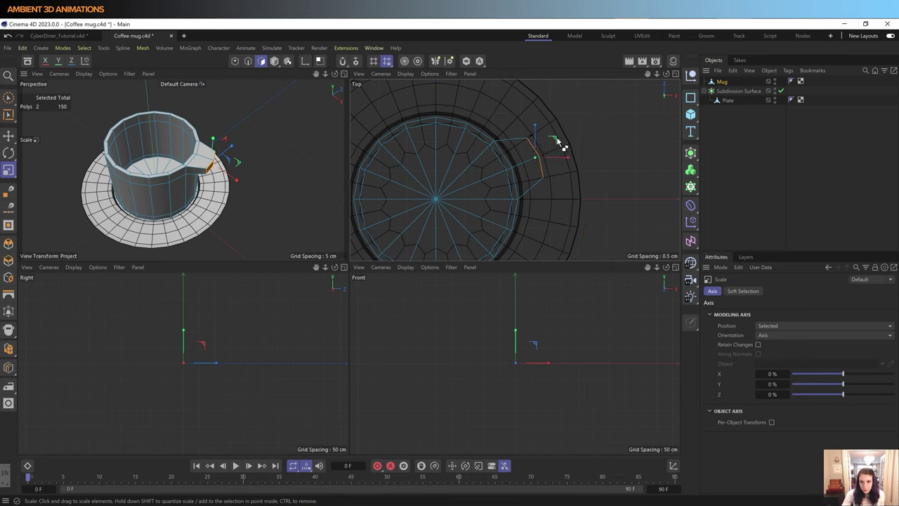
# Step: Extrude the handle end further outward from the mug
pyautogui.moveTo(562, 145); pyautogui.dragTo(568, 141)
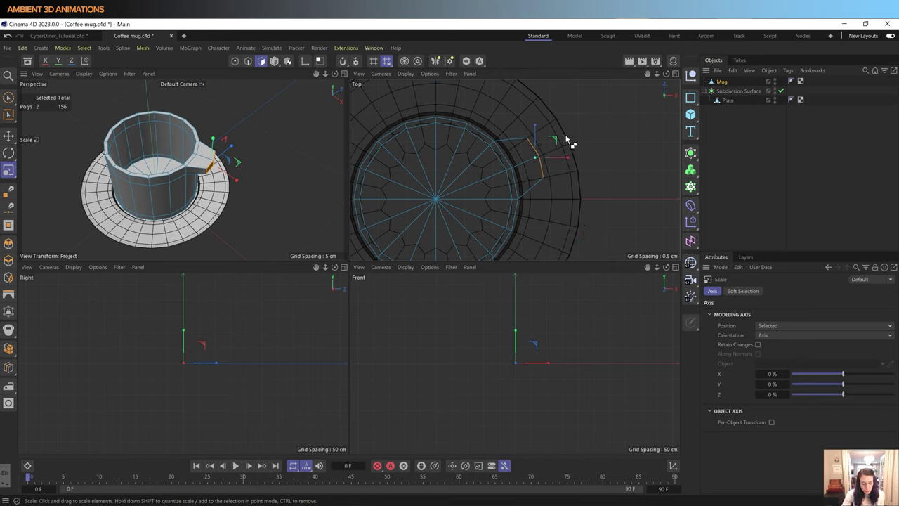
pyautogui.press('e')
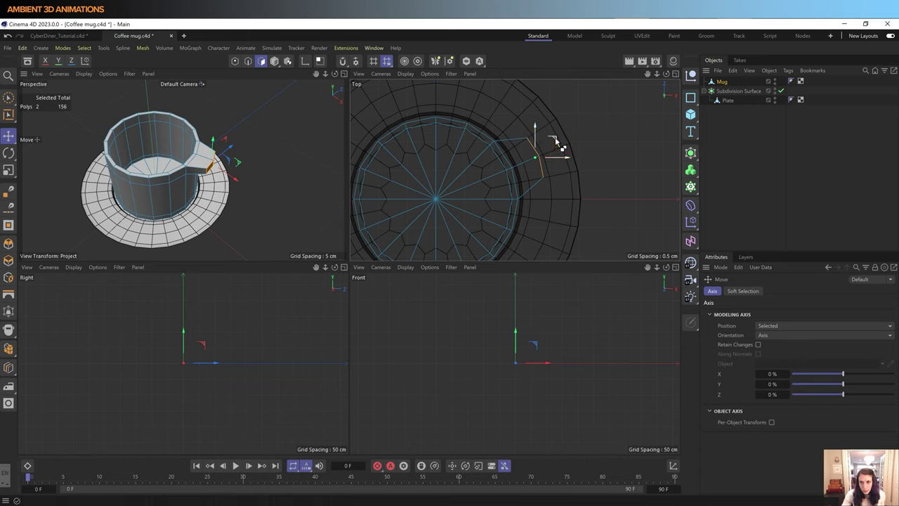
pyautogui.keyDown('ctrl'); pyautogui.moveTo(555, 142); pyautogui.dragTo(571, 139); pyautogui.keyUp('ctrl')
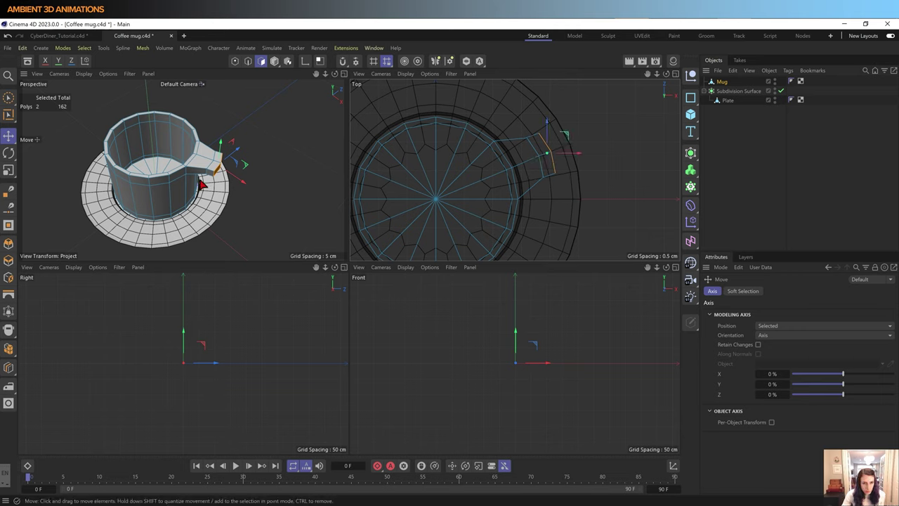
# Step: Frame the handle close up and try a 12.5° tilt of its end faces, then undo it
pyautogui.scroll(5, 221, 188)
pyautogui.keyDown('alt'); pyautogui.moveTo(215, 203); pyautogui.dragTo(237, 150); pyautogui.keyUp('alt')
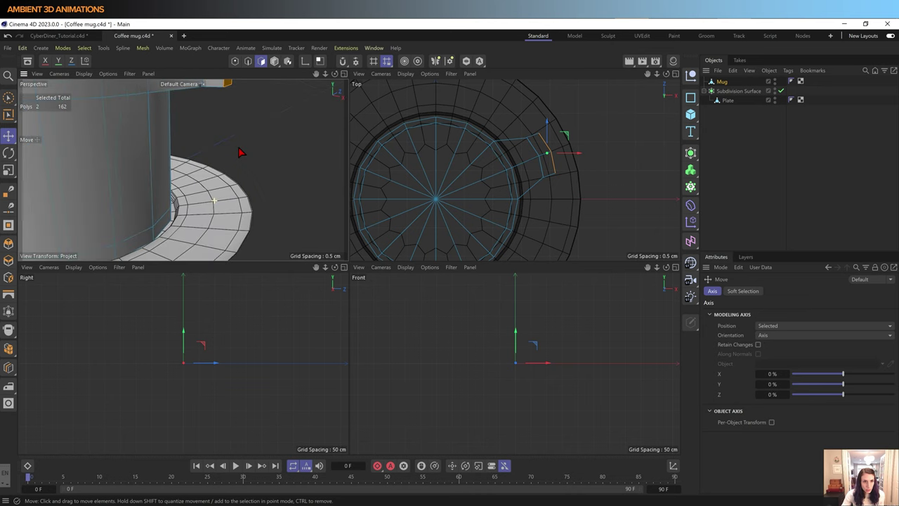
pyautogui.hotkey('ctrl', 'shift', 'z')
pyautogui.hotkey('ctrl', 'shift', 'y')
pyautogui.hotkey('ctrl', 'shift', 'z')
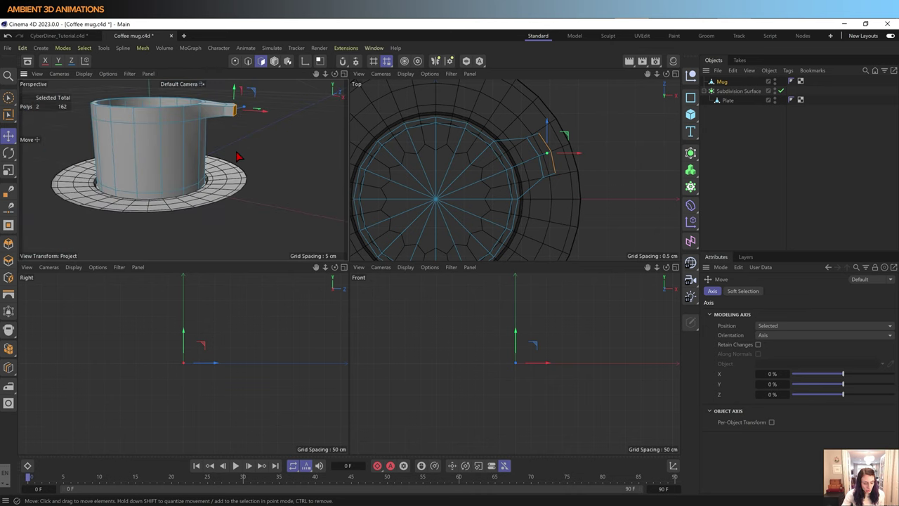
pyautogui.press('r')
pyautogui.moveTo(253, 111); pyautogui.dragTo(258, 113)
pyautogui.hotkey('ctrl', 'z')
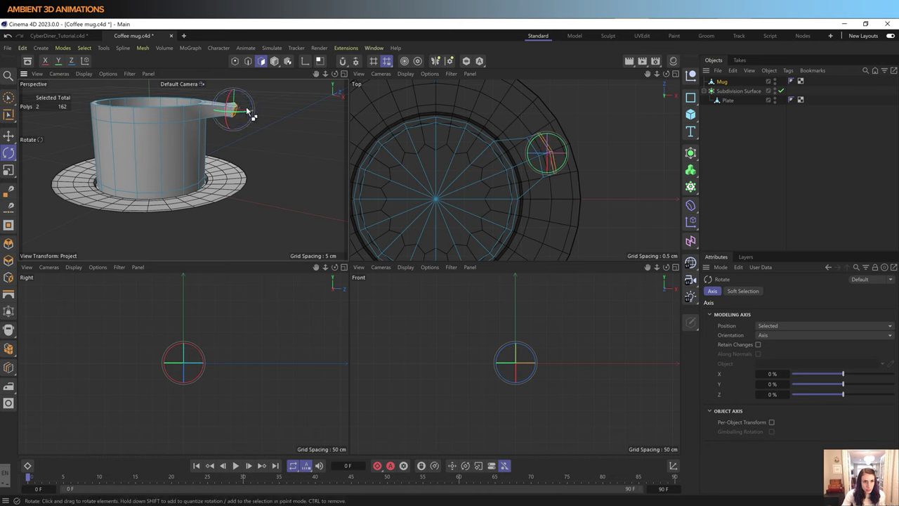
# Step: Rotate the handle's two end faces so they bend downward, with axis editing enabled
pyautogui.hotkey('ctrl', 'shift', 'z')
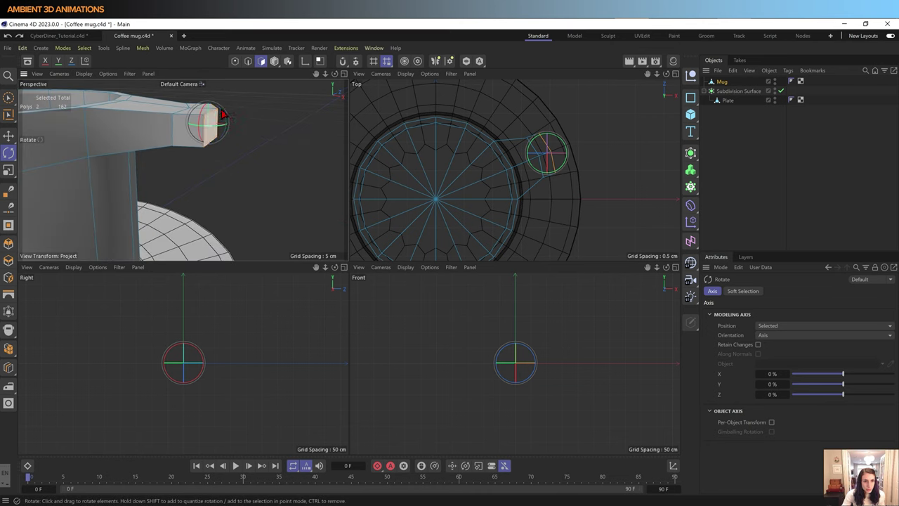
pyautogui.moveTo(237, 135)
pyautogui.keyDown('alt'); pyautogui.mouseDown()
pyautogui.moveTo(180, 149)
pyautogui.moveTo(222, 211)
pyautogui.mouseUp(); pyautogui.keyUp('alt')
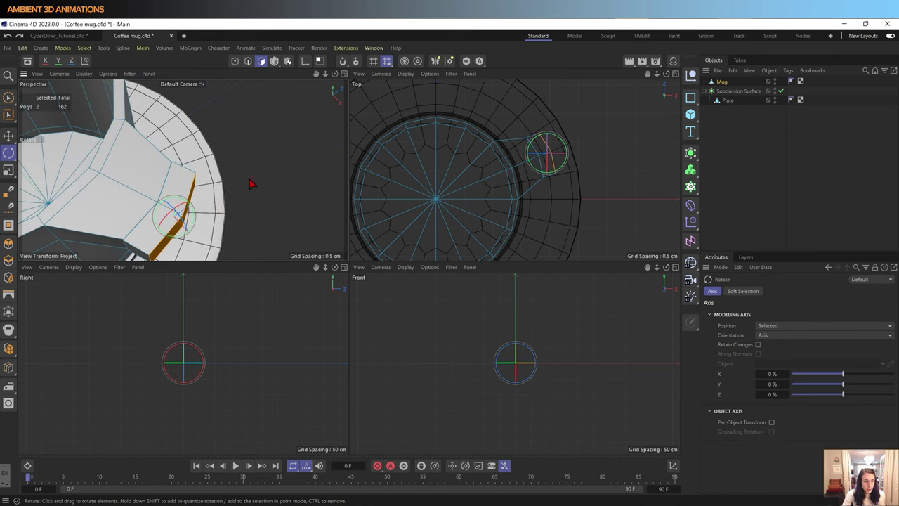
pyautogui.moveTo(195, 211)
pyautogui.mouseDown()
pyautogui.moveTo(186, 223)
pyautogui.moveTo(169, 204)
pyautogui.mouseUp()
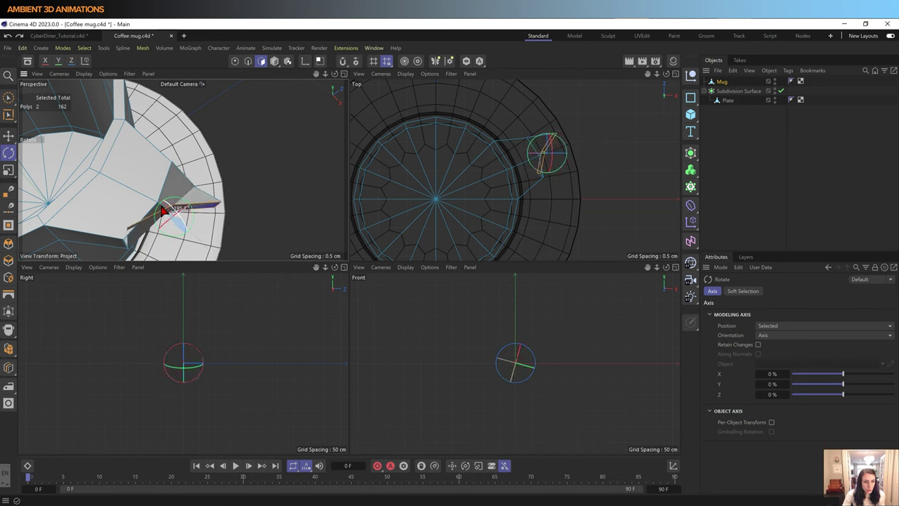
pyautogui.moveTo(168, 204); pyautogui.dragTo(191, 233)
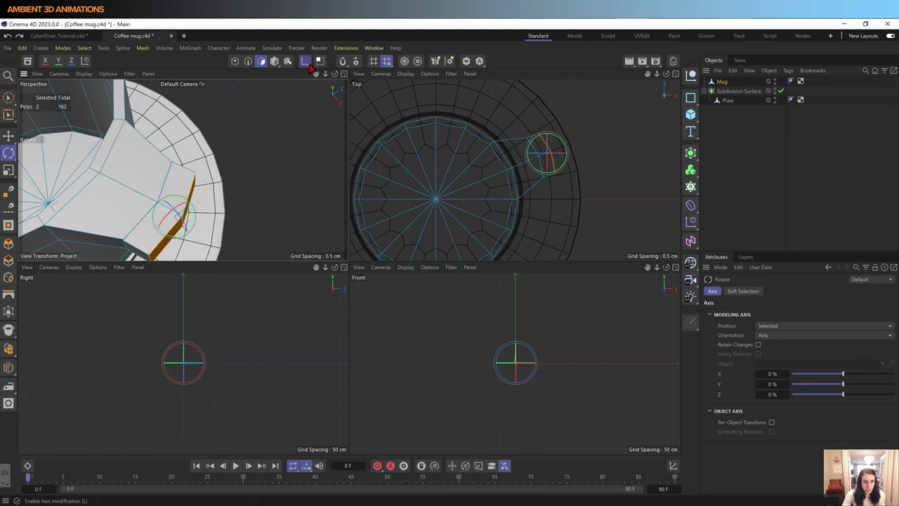
pyautogui.click(306, 64)
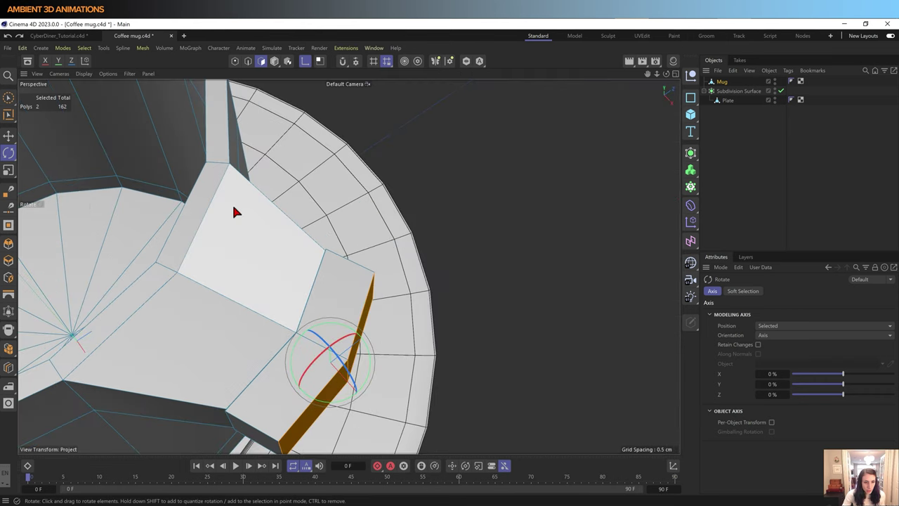
# Step: Turn the end faces' axis about 22.5° in Perspective and refine it in Top view along the handle edge
pyautogui.middleClick(210, 225)
pyautogui.moveTo(345, 403); pyautogui.dragTo(357, 398)
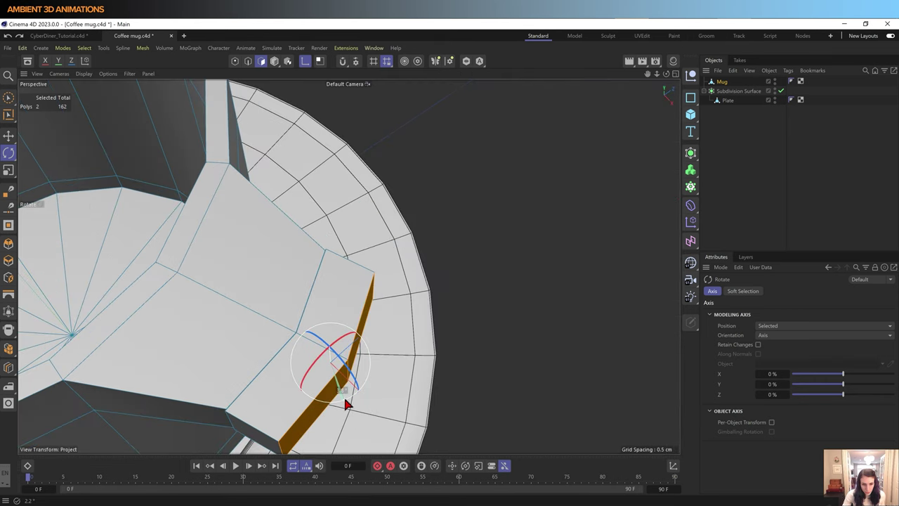
pyautogui.middleClick(482, 261)
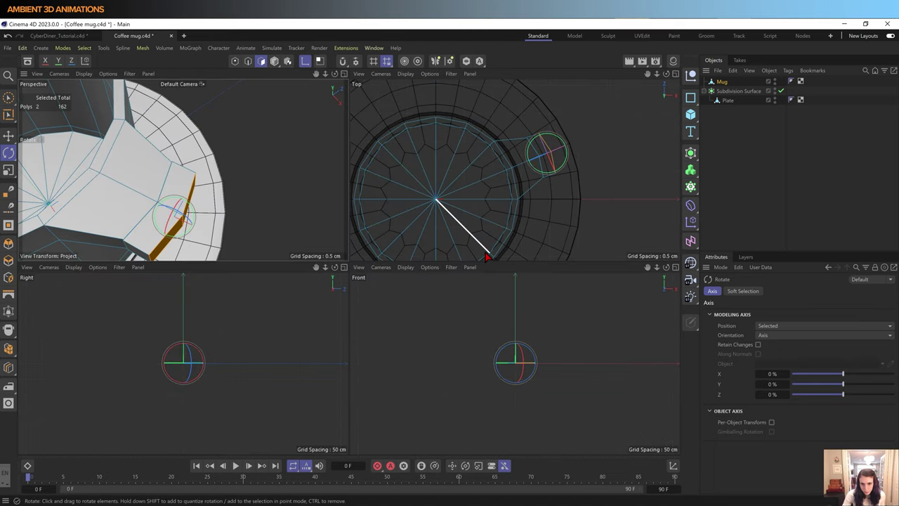
pyautogui.scroll(5, 549, 144)
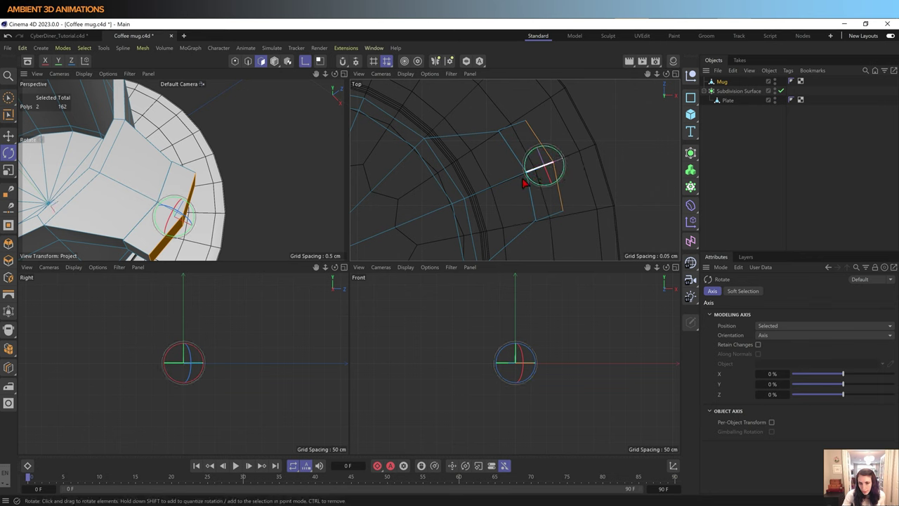
pyautogui.moveTo(534, 181); pyautogui.dragTo(544, 177)
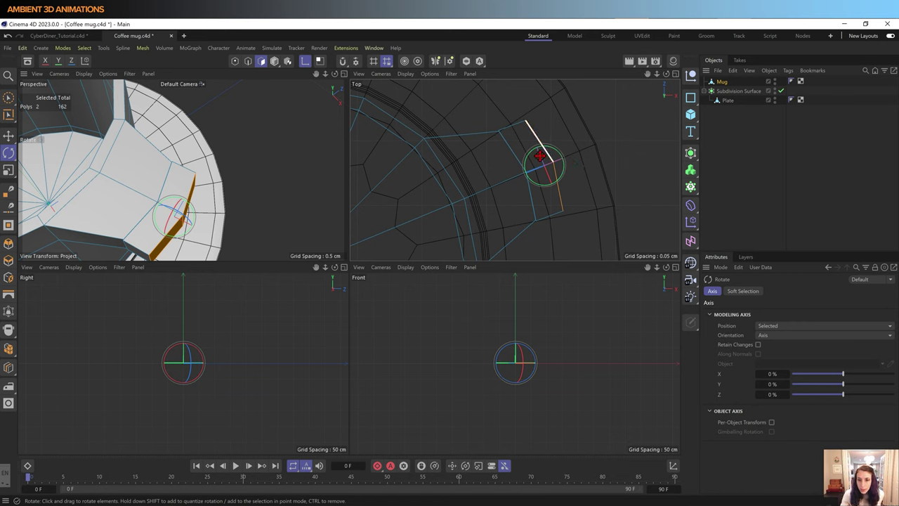
pyautogui.scroll(2, 572, 168)
pyautogui.scroll(2, 570, 177)
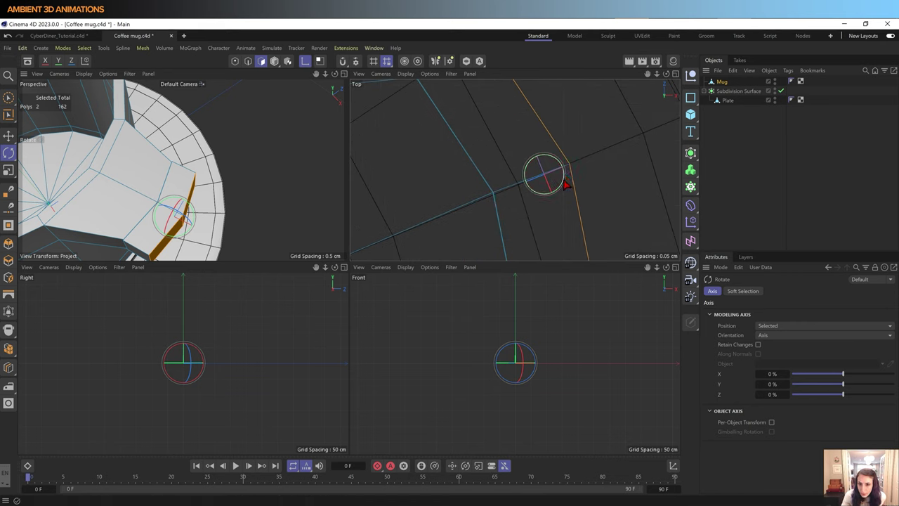
pyautogui.moveTo(566, 185); pyautogui.dragTo(566, 184)
pyautogui.scroll(-5, 564, 187)
pyautogui.scroll(-5, 564, 187)
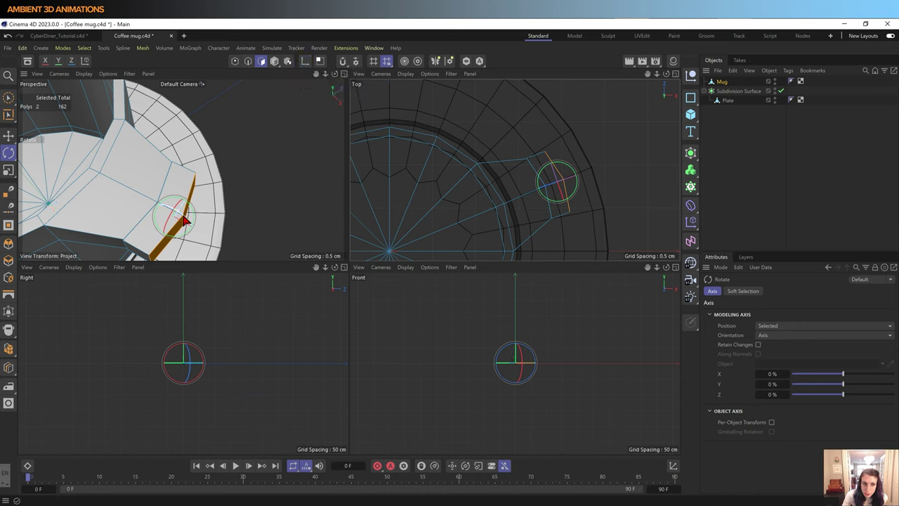
pyautogui.moveTo(186, 221)
pyautogui.mouseDown()
pyautogui.moveTo(193, 227)
pyautogui.moveTo(253, 143)
pyautogui.mouseUp()
# Step: Extrude the handle end outward a short distance and tilt it down about 18 degrees
pyautogui.scroll(-3, 192, 218)
pyautogui.scroll(-3, 220, 237)
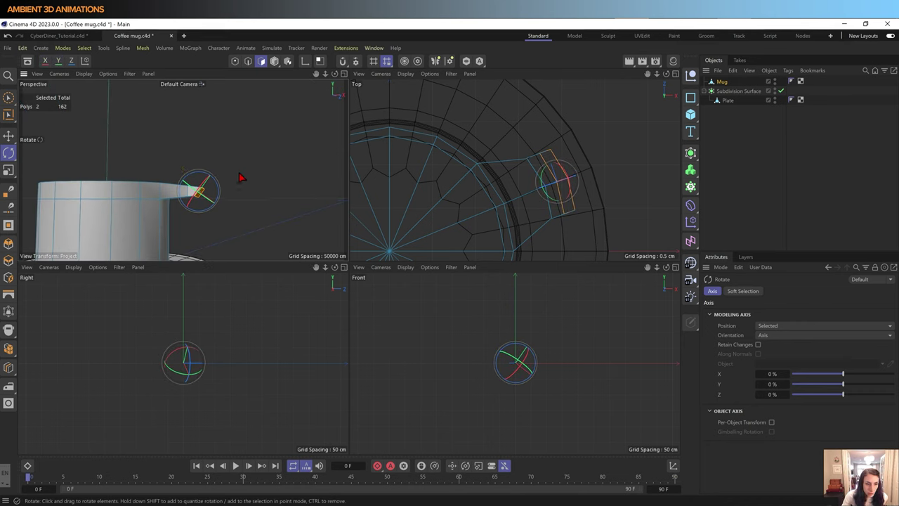
pyautogui.press('e')
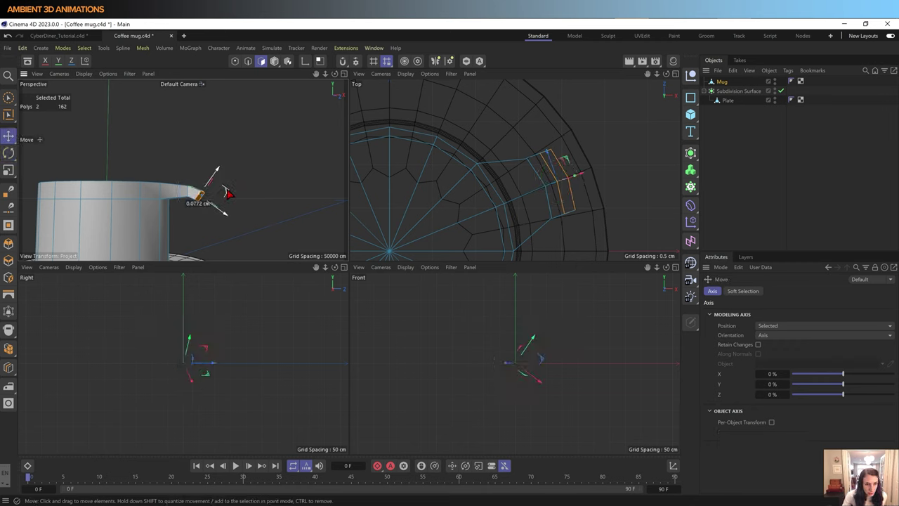
pyautogui.keyDown('alt'); pyautogui.moveTo(257, 197); pyautogui.dragTo(275, 125); pyautogui.keyUp('alt')
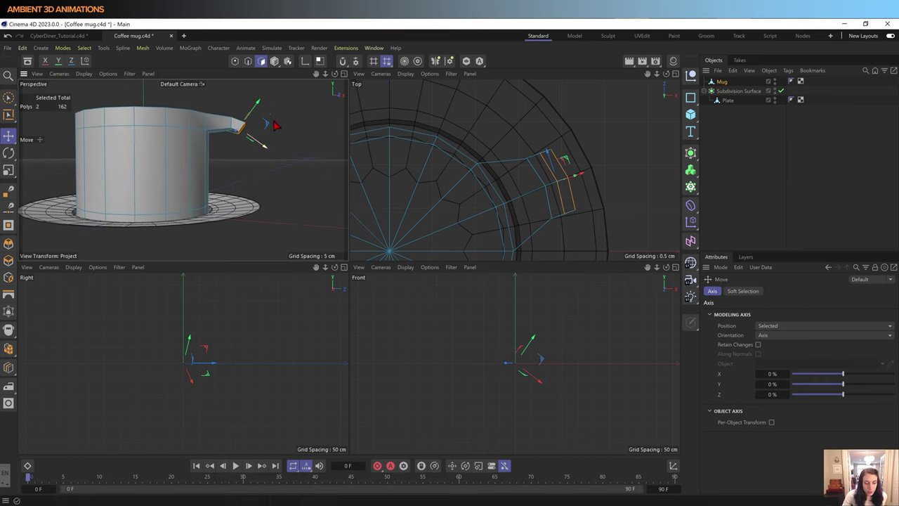
pyautogui.keyDown('ctrl'); pyautogui.moveTo(269, 127); pyautogui.dragTo(279, 141); pyautogui.keyUp('ctrl')
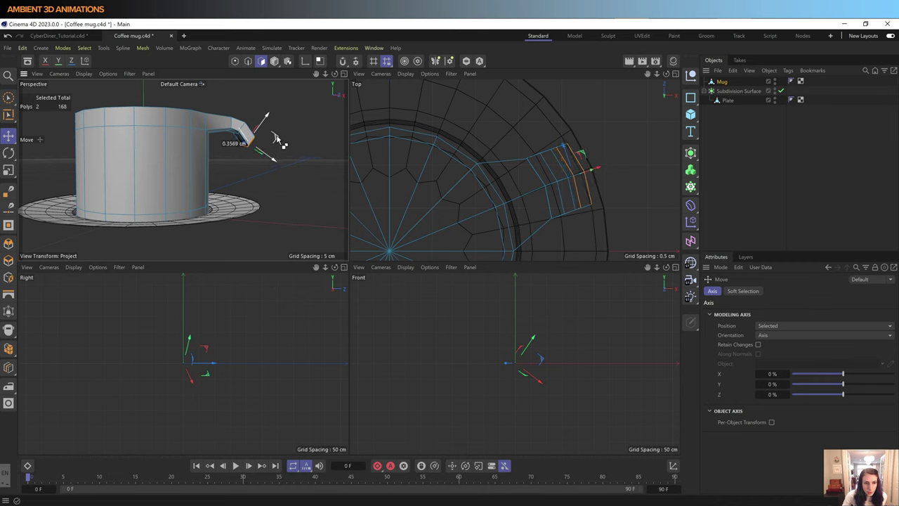
pyautogui.press('r')
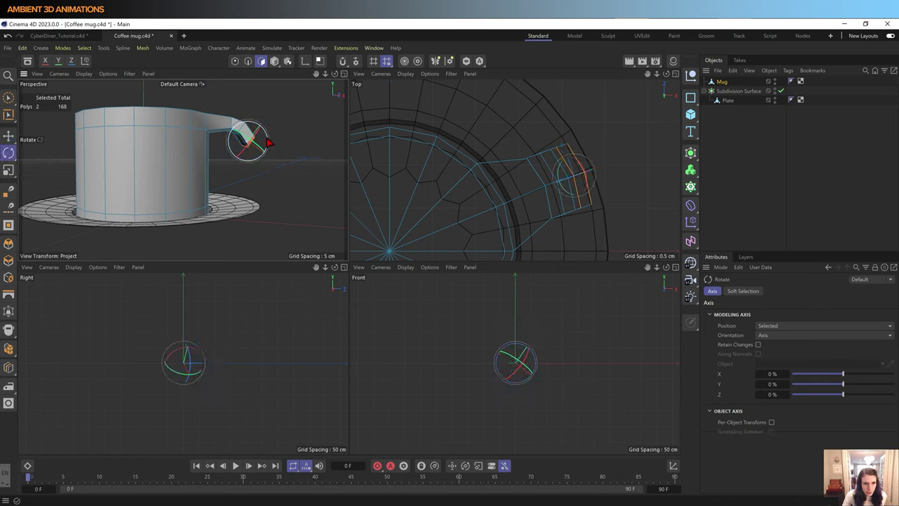
pyautogui.moveTo(269, 143); pyautogui.dragTo(271, 148)
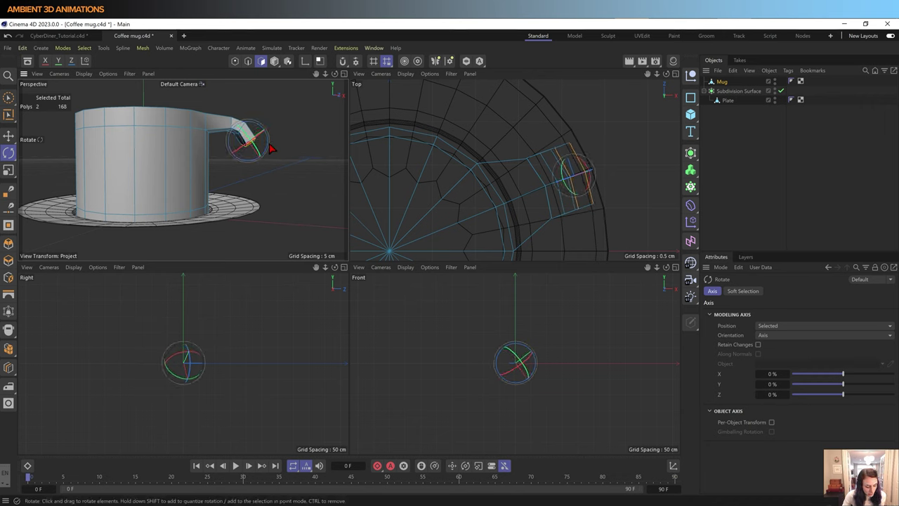
# Step: Extrude two more handle sections downward toward the mug
pyautogui.press('e')
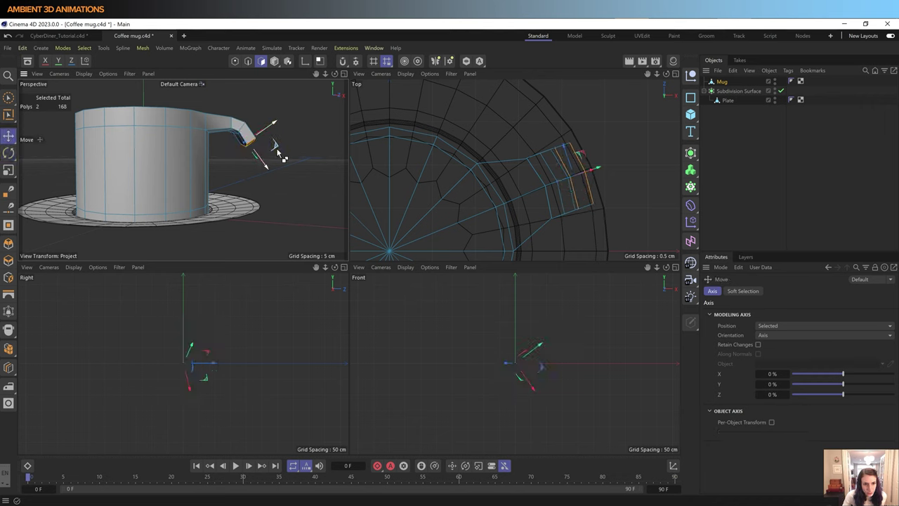
pyautogui.keyDown('ctrl'); pyautogui.moveTo(277, 152); pyautogui.dragTo(276, 168); pyautogui.keyUp('ctrl')
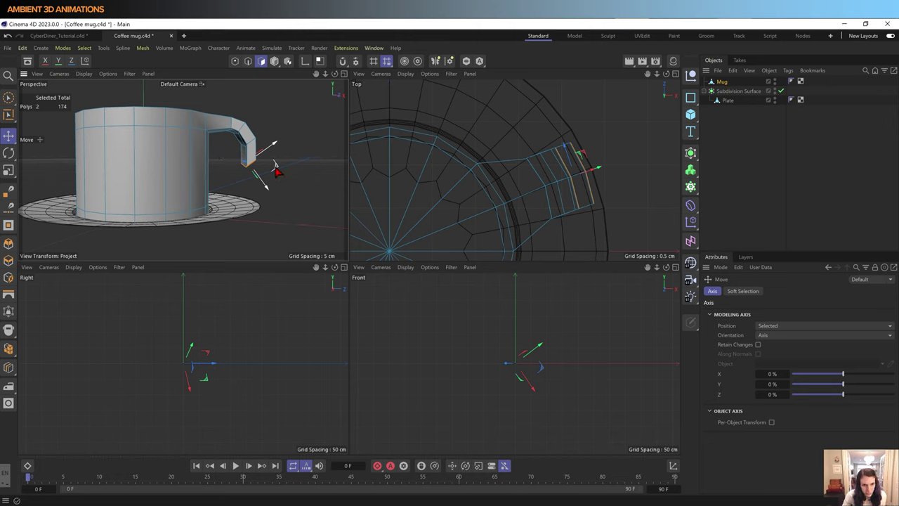
pyautogui.press('t')
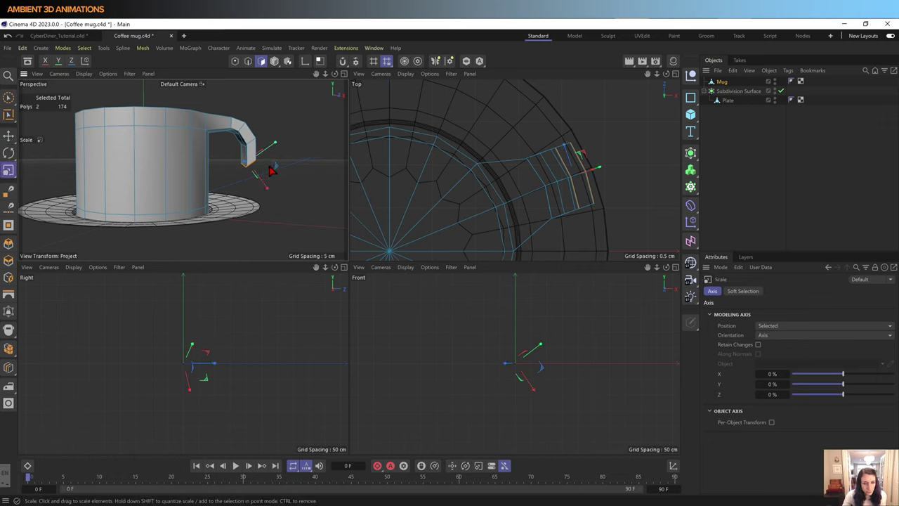
pyautogui.press('e')
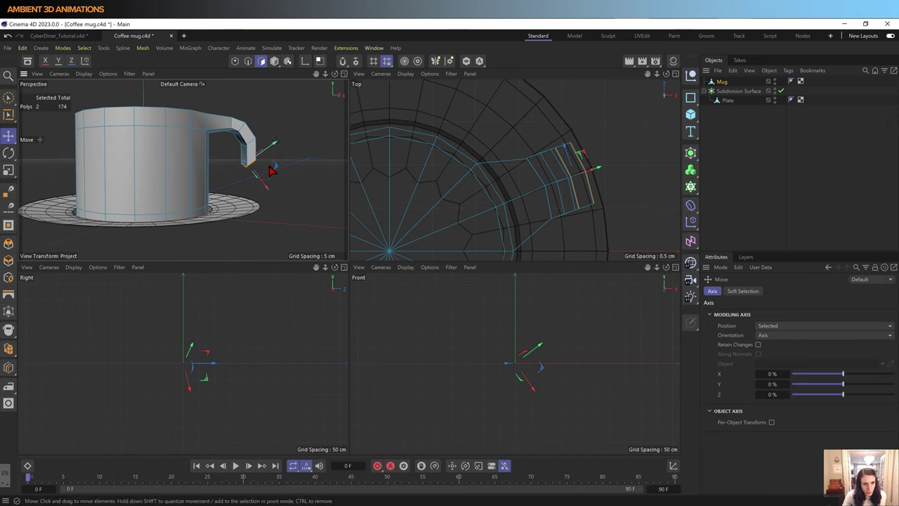
pyautogui.keyDown('ctrl'); pyautogui.moveTo(276, 170); pyautogui.dragTo(268, 188); pyautogui.keyUp('ctrl')
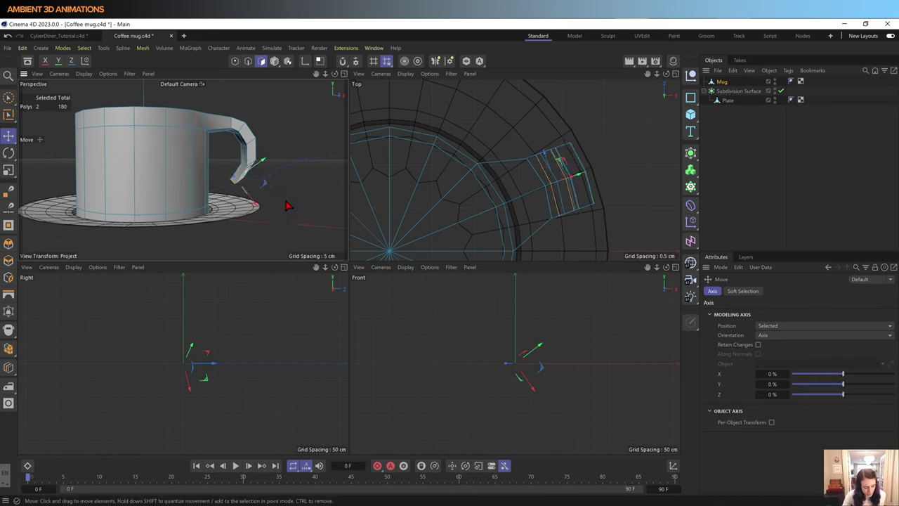
# Step: Angle the handle end back toward the mug and shrink it to about 89%
pyautogui.press('r')
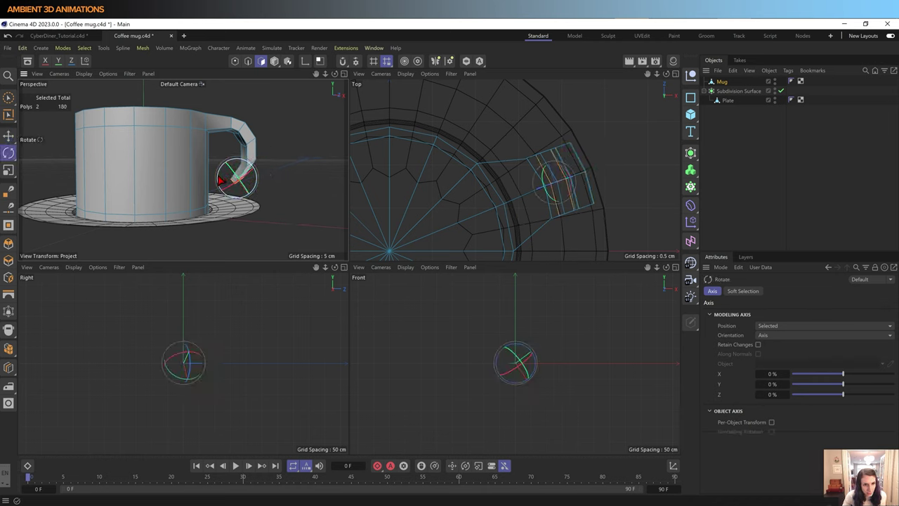
pyautogui.moveTo(222, 182); pyautogui.dragTo(226, 170)
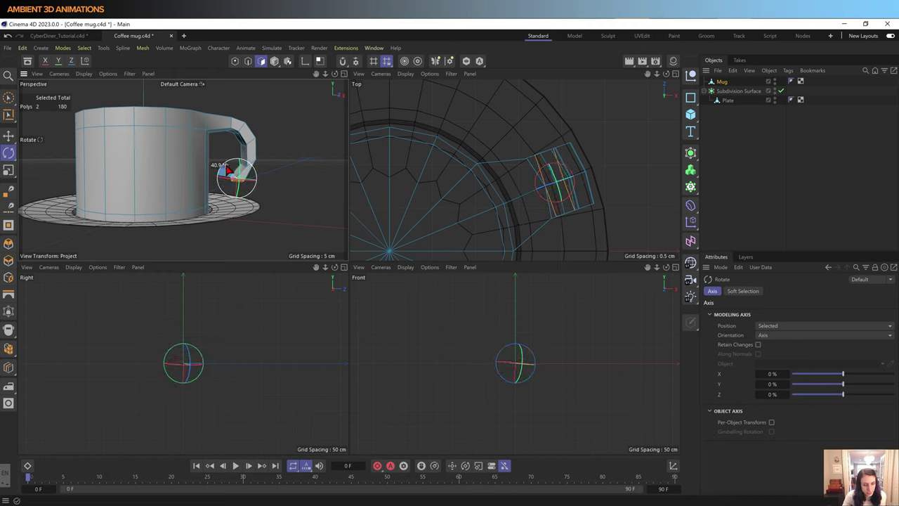
pyautogui.scroll(2, 226, 170)
pyautogui.scroll(2, 271, 199)
pyautogui.scroll(2, 253, 196)
pyautogui.scroll(1, 246, 189)
pyautogui.press('t')
pyautogui.moveTo(293, 192); pyautogui.dragTo(179, 258)
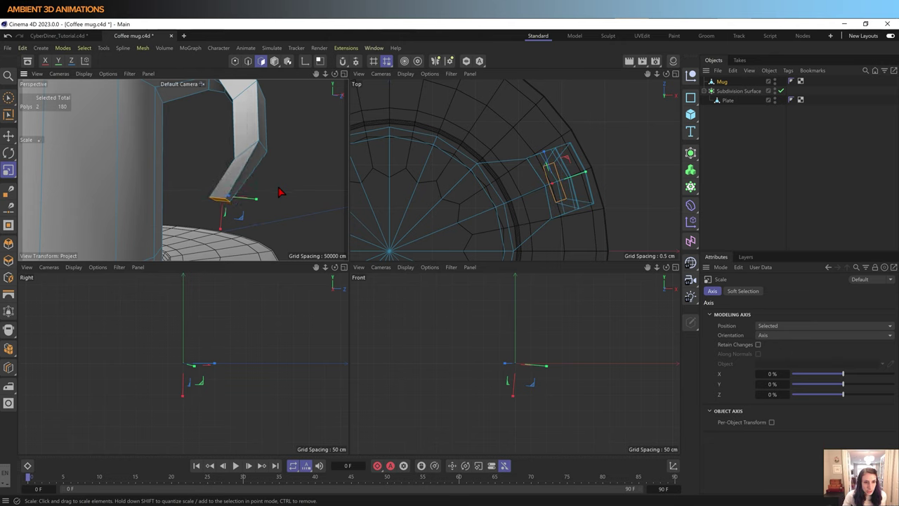
# Step: Extrude the handle end down toward the saucer, then another section toward the mug body
pyautogui.scroll(-3, 281, 195)
pyautogui.scroll(1, 286, 187)
pyautogui.scroll(1, 300, 206)
pyautogui.moveTo(300, 206)
pyautogui.keyDown('alt'); pyautogui.mouseDown()
pyautogui.moveTo(294, 232)
pyautogui.moveTo(278, 225)
pyautogui.mouseUp(); pyautogui.keyUp('alt')
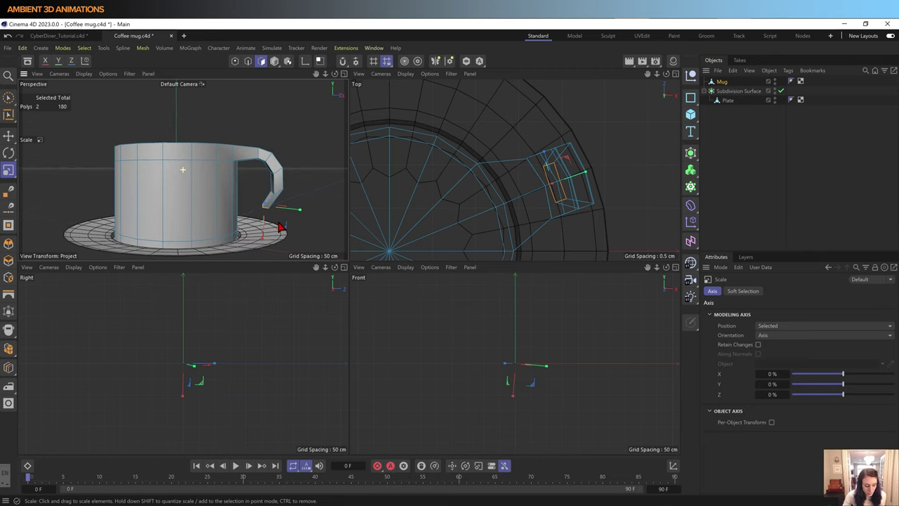
pyautogui.press('e')
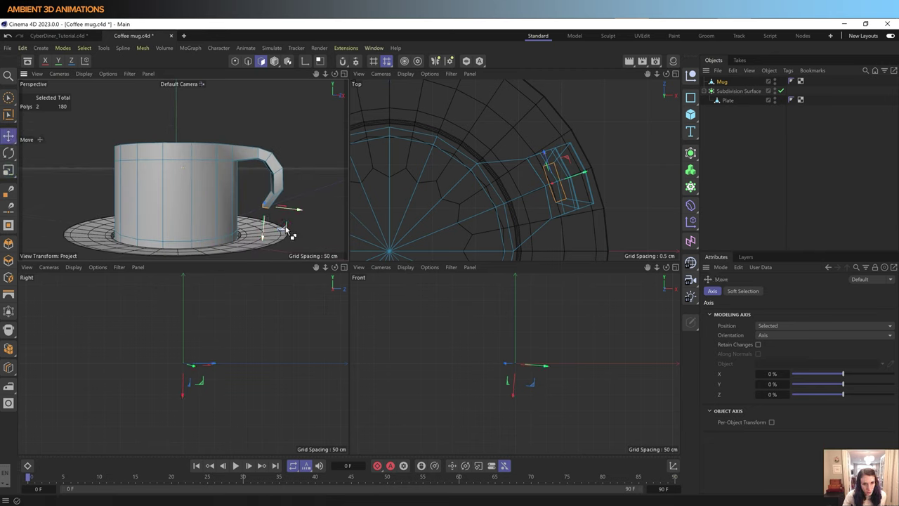
pyautogui.keyDown('ctrl'); pyautogui.moveTo(288, 229); pyautogui.dragTo(260, 239); pyautogui.keyUp('ctrl')
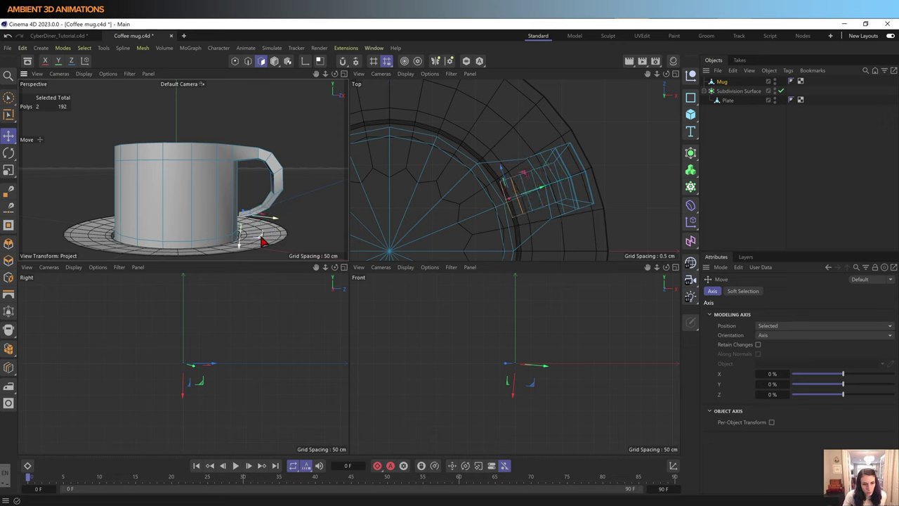
pyautogui.keyDown('ctrl'); pyautogui.moveTo(267, 247); pyautogui.dragTo(269, 256); pyautogui.keyUp('ctrl')
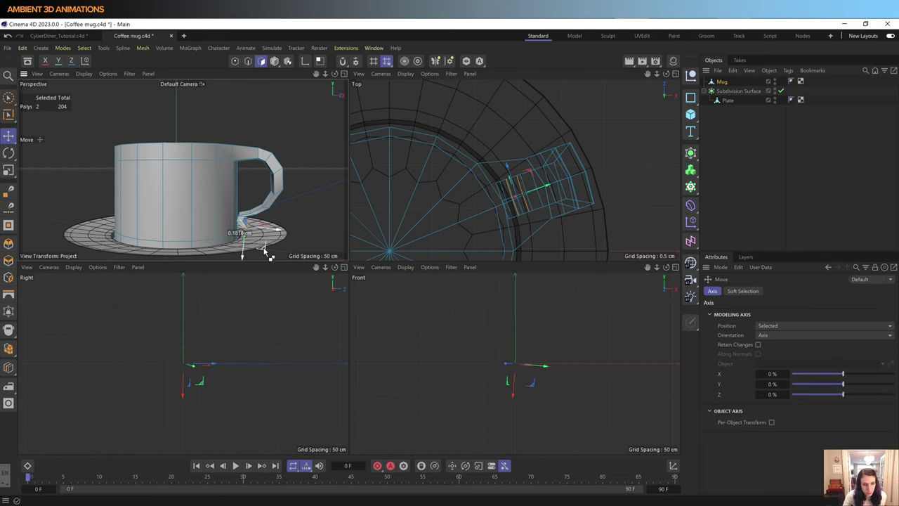
pyautogui.keyDown('ctrl'); pyautogui.moveTo(264, 250); pyautogui.dragTo(274, 251); pyautogui.keyUp('ctrl')
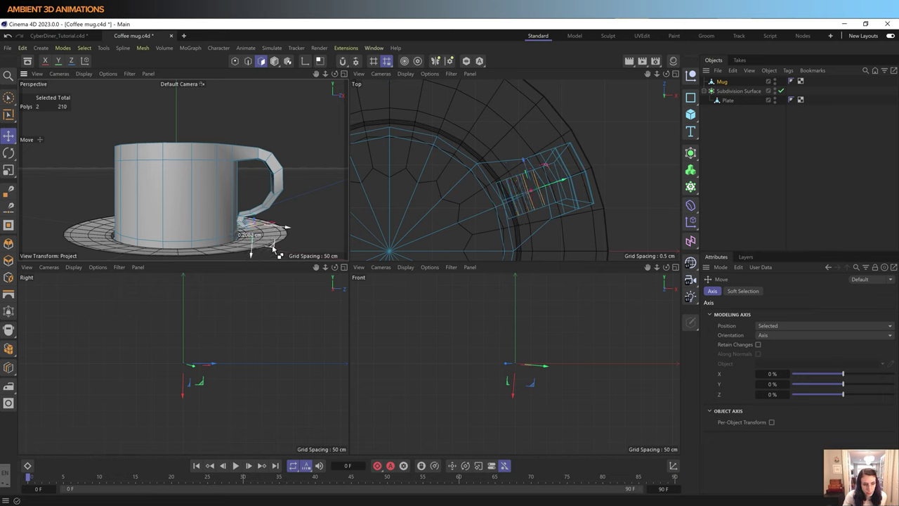
# Step: Undo the last extrusion, turn the handle end to face the mug wall, and shrink it
pyautogui.scroll(5, 260, 231)
pyautogui.scroll(2, 261, 228)
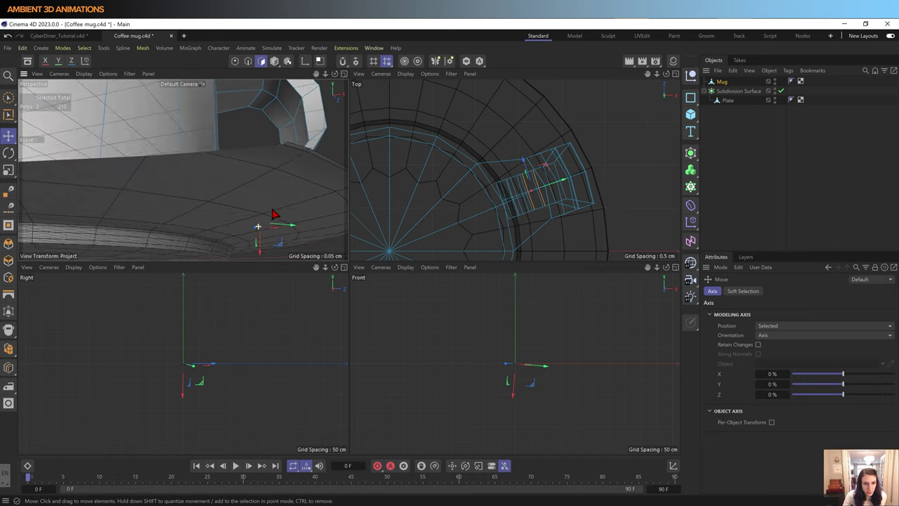
pyautogui.scroll(-2, 274, 226)
pyautogui.scroll(-2, 257, 231)
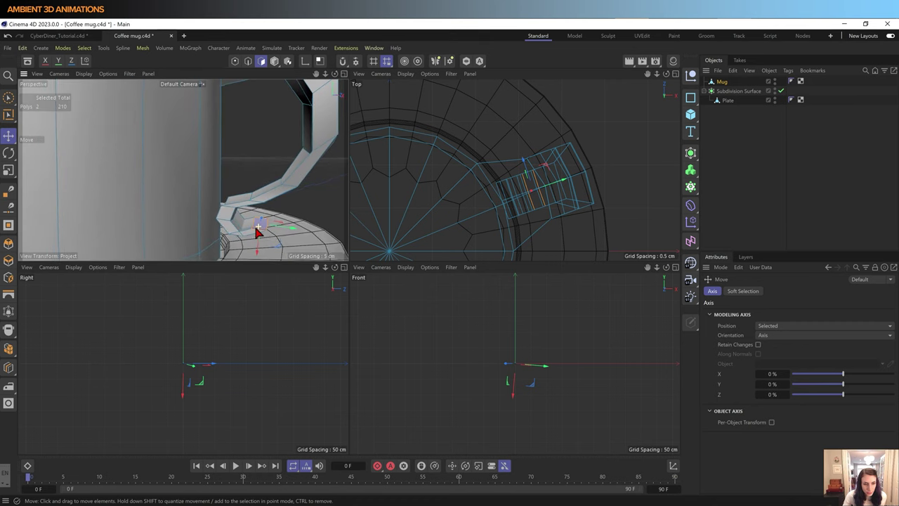
pyautogui.hotkey('ctrl', 'z')
pyautogui.press('r')
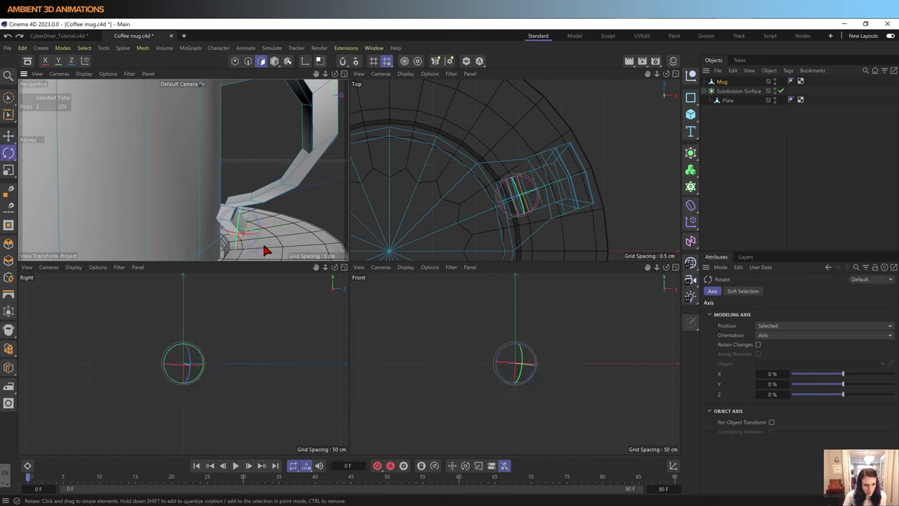
pyautogui.moveTo(258, 234); pyautogui.dragTo(253, 221)
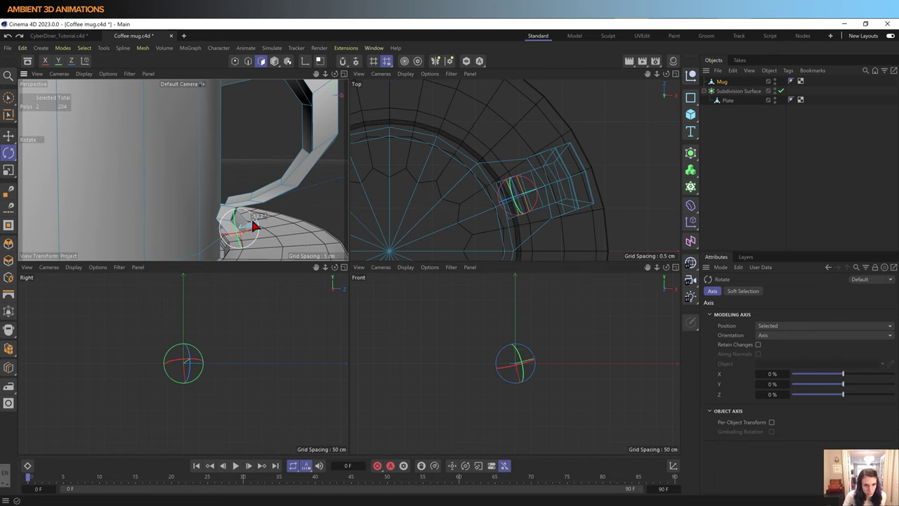
pyautogui.press('t')
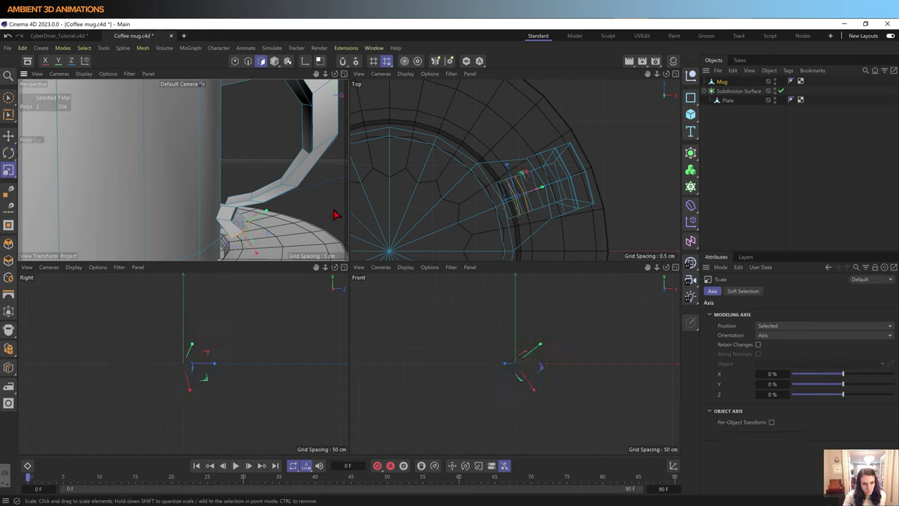
pyautogui.moveTo(337, 215); pyautogui.dragTo(292, 254)
# Step: Extrude the handle end polygons further out toward the mug
pyautogui.scroll(-6, 290, 253)
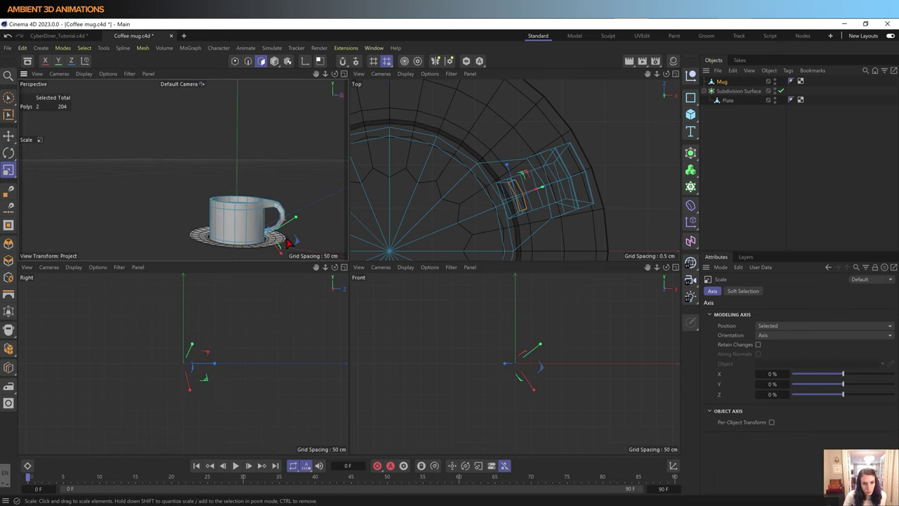
pyautogui.scroll(3, 281, 241)
pyautogui.keyDown('alt'); pyautogui.moveTo(281, 240); pyautogui.dragTo(281, 201); pyautogui.keyUp('alt')
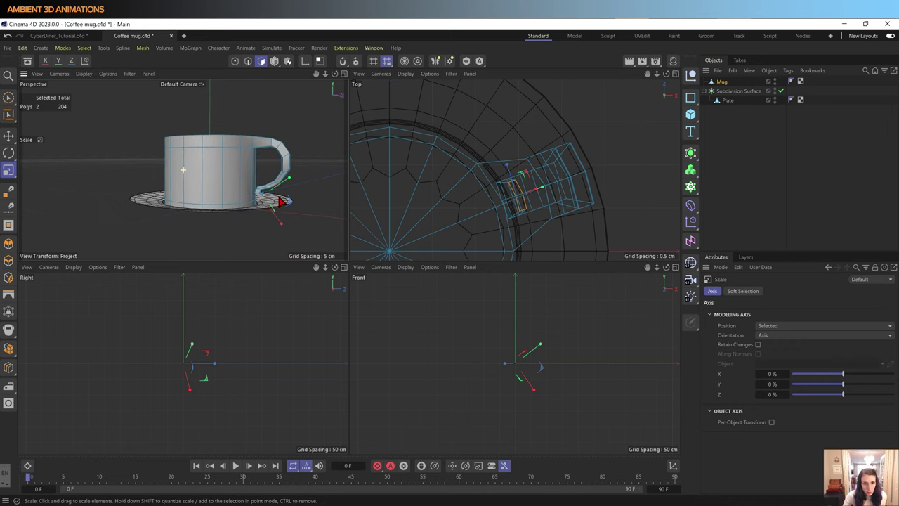
pyautogui.scroll(3, 272, 204)
pyautogui.press('e')
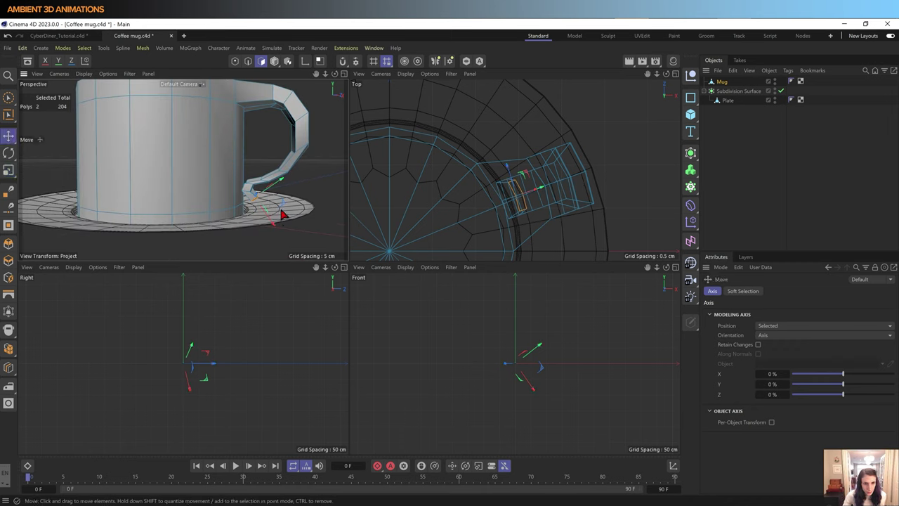
pyautogui.keyDown('ctrl'); pyautogui.moveTo(285, 209); pyautogui.dragTo(296, 205); pyautogui.keyUp('ctrl')
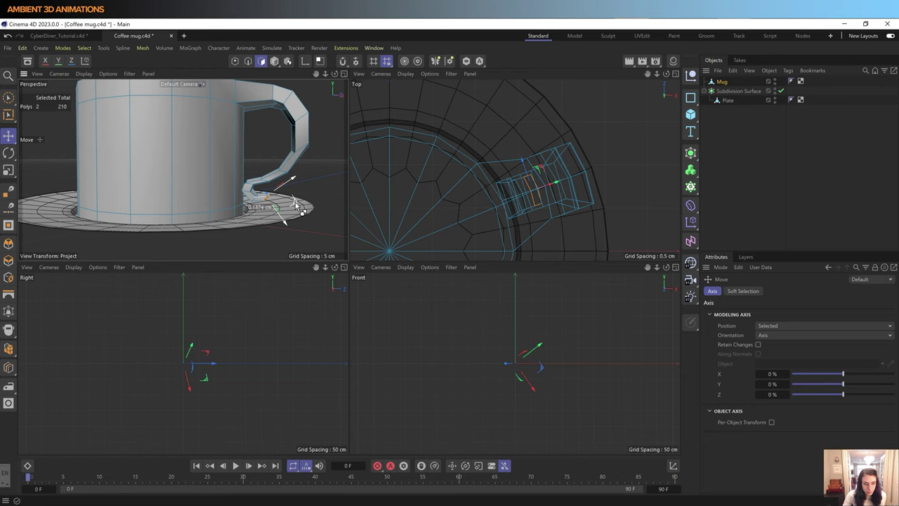
pyautogui.scroll(-5, 296, 205)
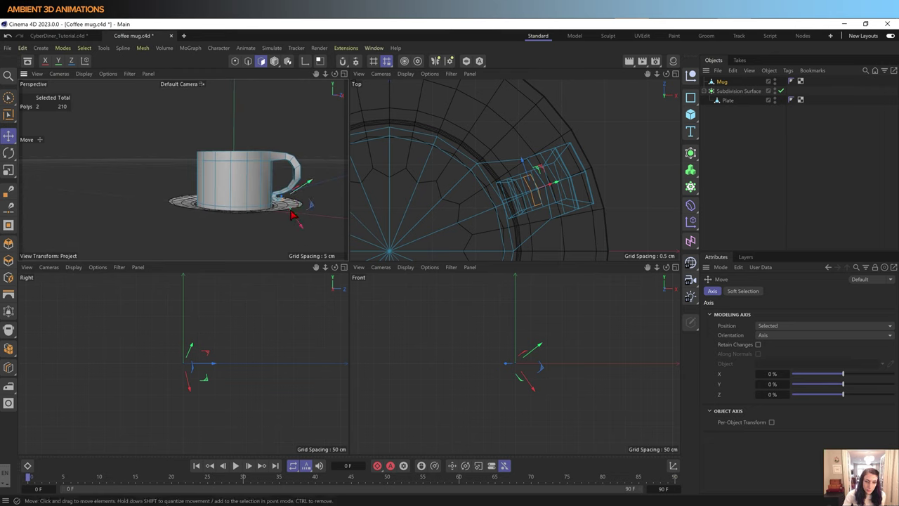
pyautogui.keyDown('alt'); pyautogui.moveTo(296, 205); pyautogui.dragTo(295, 223); pyautogui.keyUp('alt')
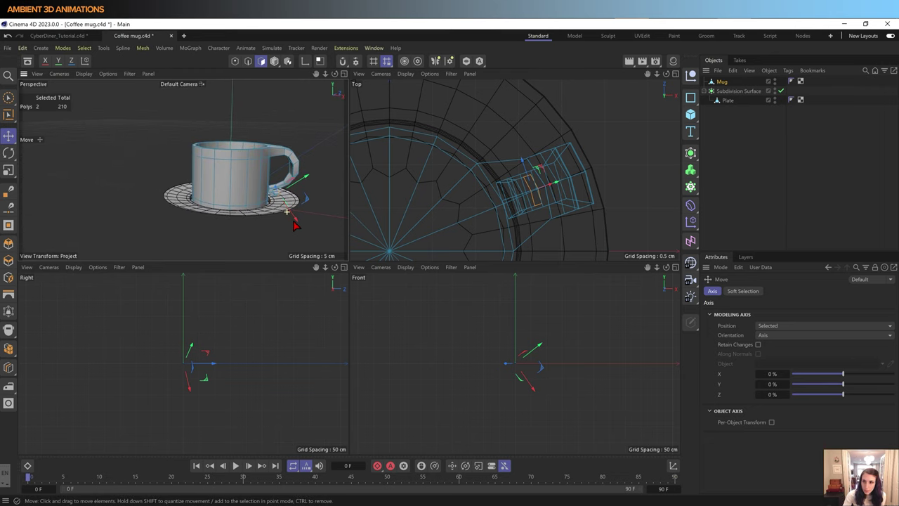
pyautogui.click(722, 82)
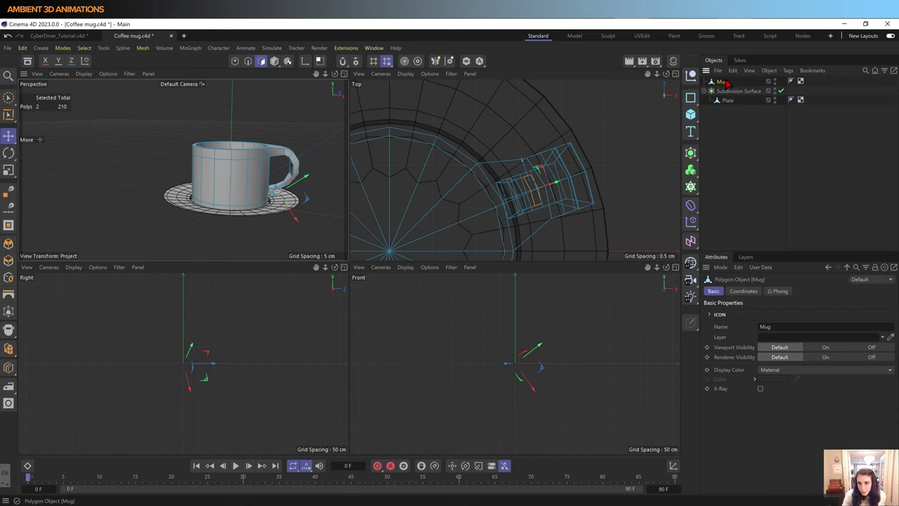
# Step: Step back through recent handle edits and hide the Mug.1 copy in viewport and render
pyautogui.scroll(2, 270, 200)
pyautogui.scroll(2, 267, 199)
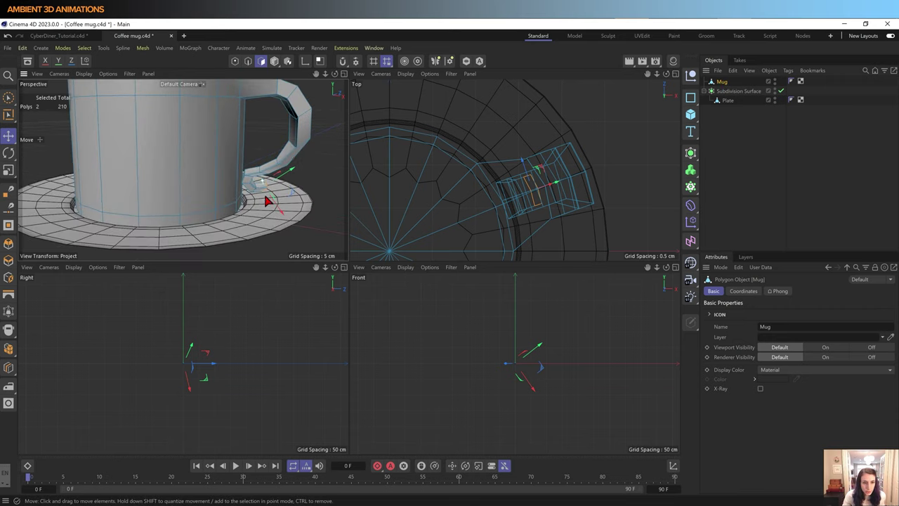
pyautogui.scroll(1, 246, 211)
pyautogui.scroll(-3, 239, 207)
pyautogui.scroll(-1, 229, 200)
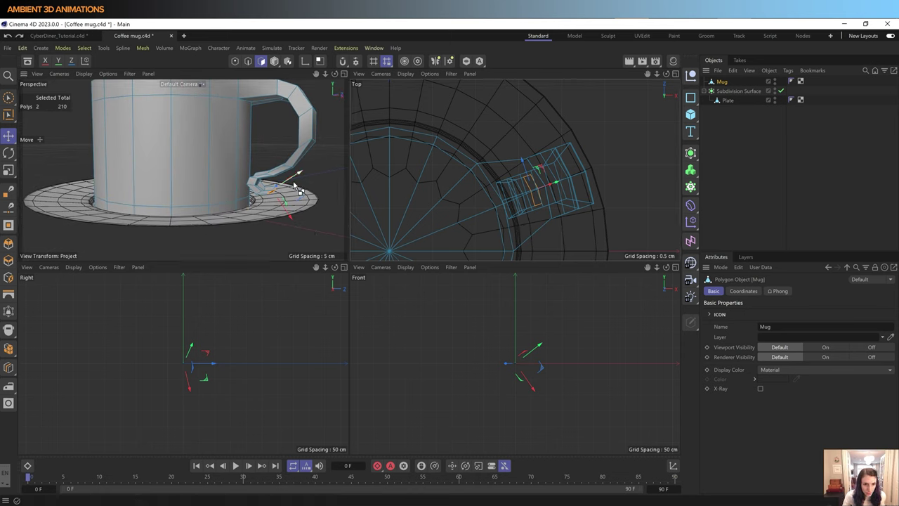
pyautogui.hotkey('ctrl', 'z')
pyautogui.hotkey('ctrl', 'z')
pyautogui.hotkey('ctrl', 'z')
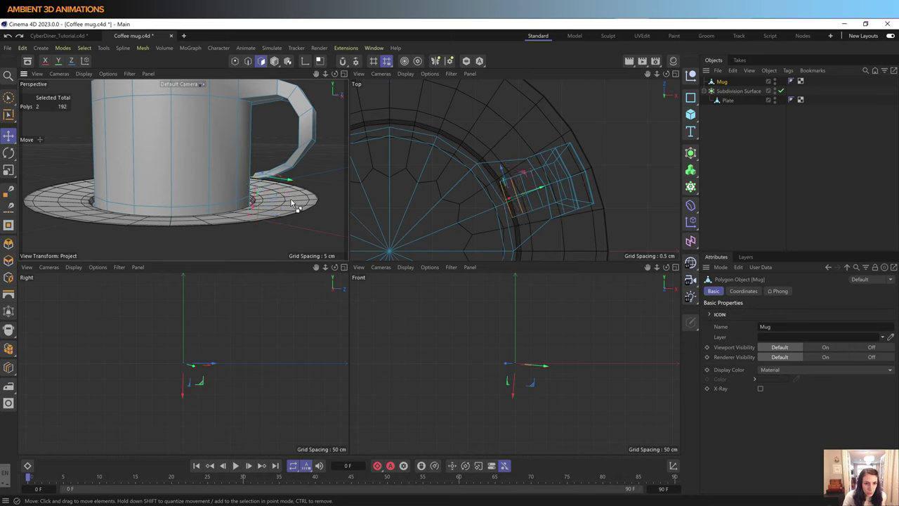
pyautogui.hotkey('ctrl', 'z')
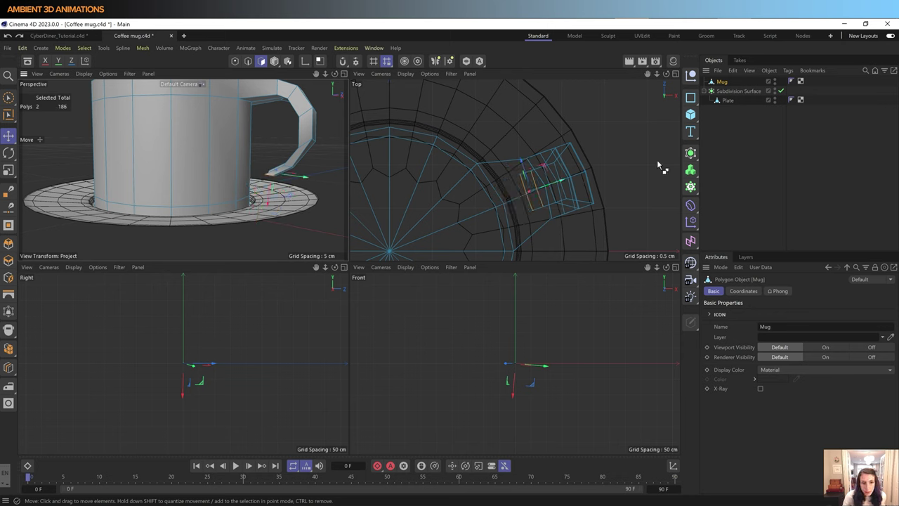
pyautogui.hotkey('ctrl', 'z')
pyautogui.hotkey('ctrl', 'z')
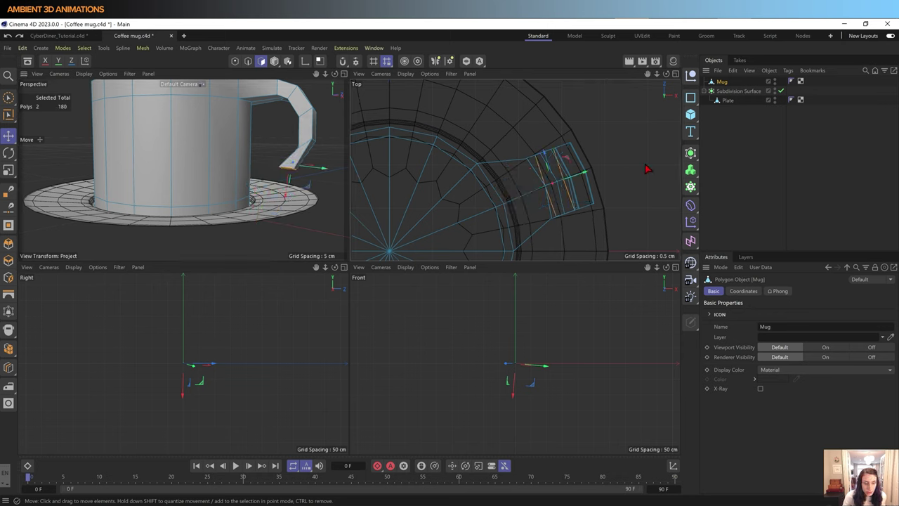
pyautogui.hotkey('ctrl', 'z')
pyautogui.hotkey('ctrl', 'z')
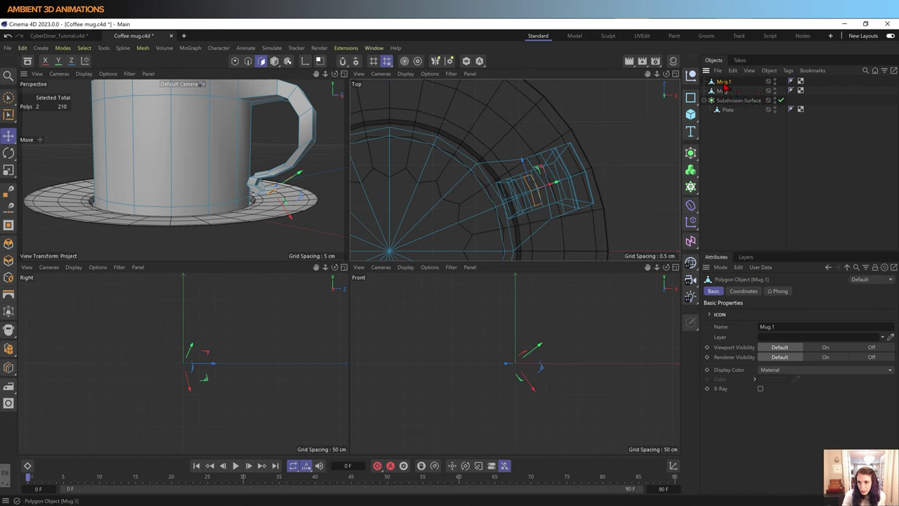
pyautogui.click(775, 81)
# Step: Rename the copy to 'Elegant mug' and the original to 'Modern Mug'
pyautogui.doubleClick(724, 81)
pyautogui.write('El')
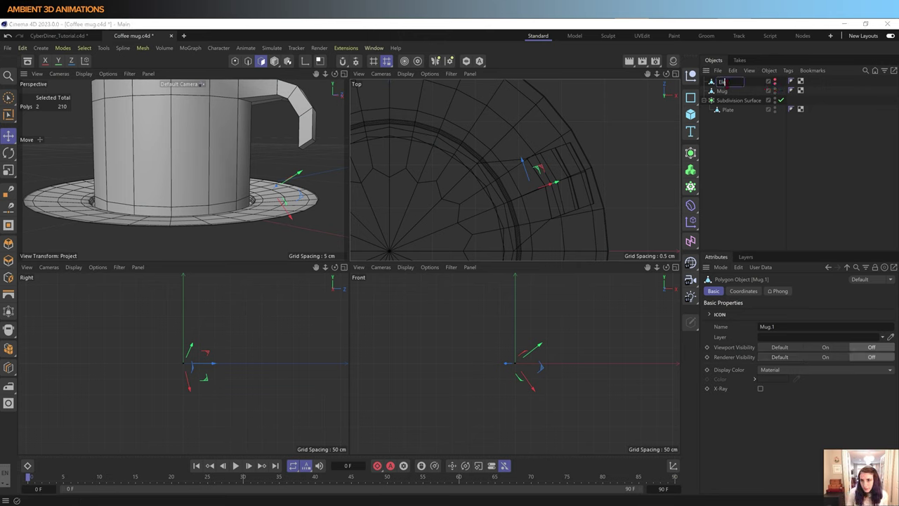
pyautogui.write('egant mug')
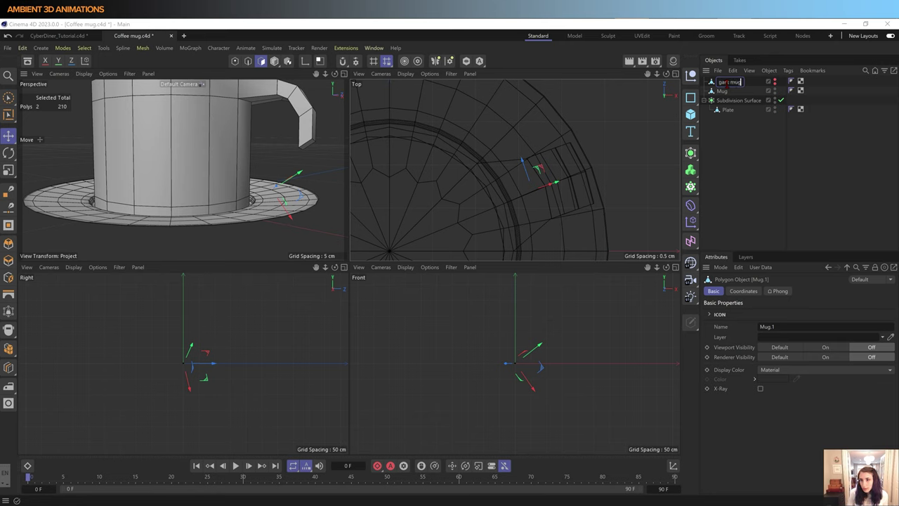
pyautogui.press('Return')
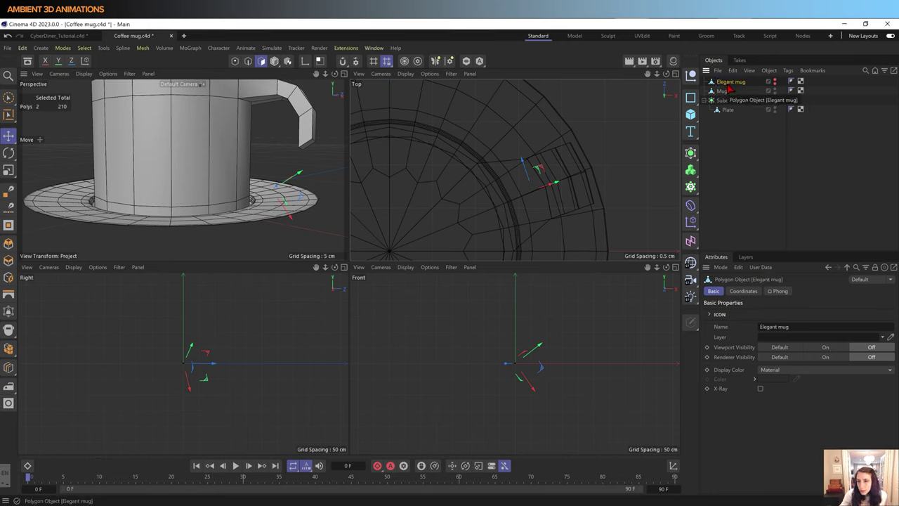
pyautogui.click(724, 91)
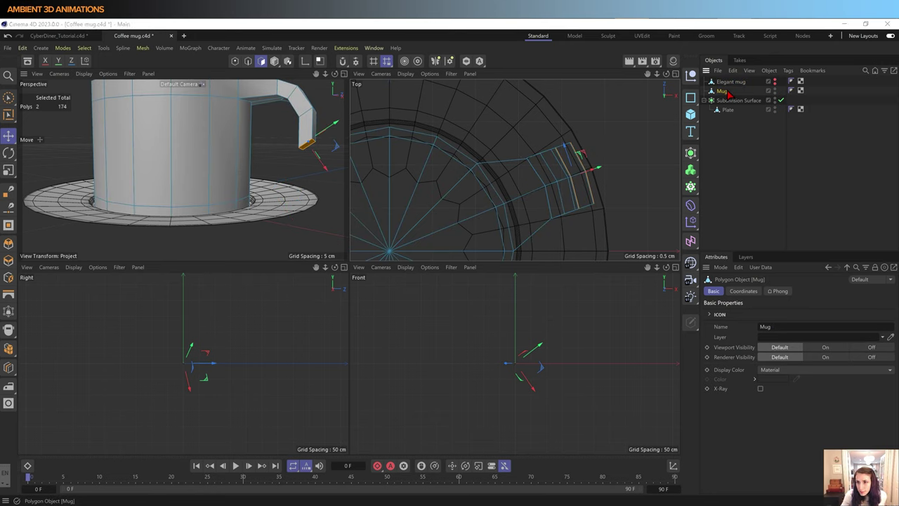
pyautogui.doubleClick(723, 92)
pyautogui.write('sm')
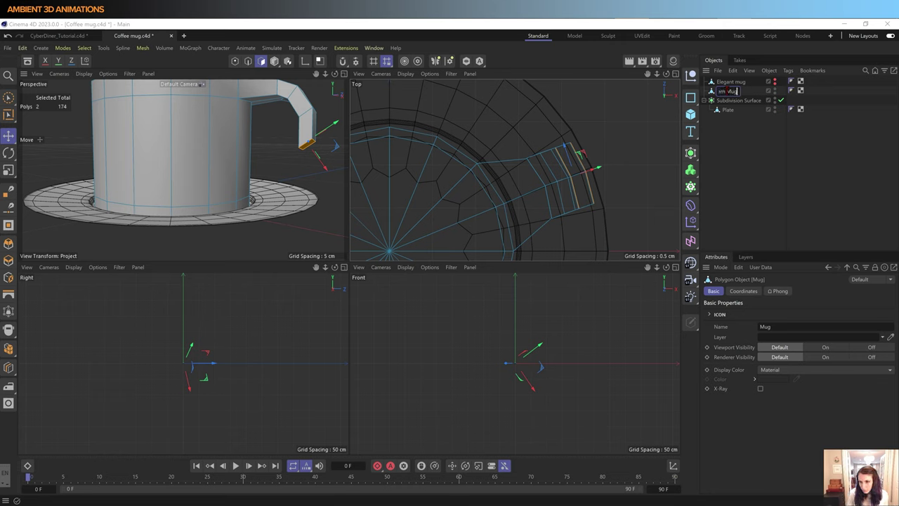
pyautogui.press('Return')
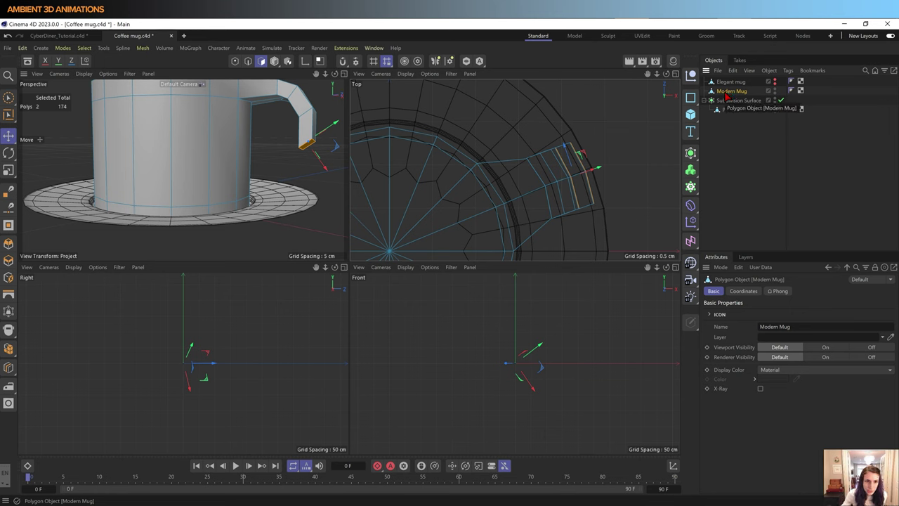
pyautogui.keyDown('alt'); pyautogui.moveTo(274, 157); pyautogui.dragTo(340, 172); pyautogui.keyUp('alt')
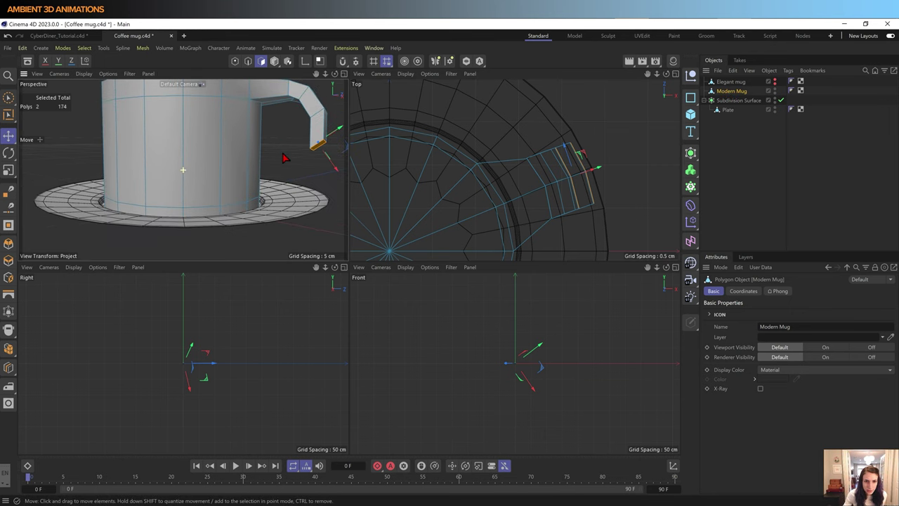
# Step: Rotate the Modern Mug's handle end about 35° and scale it flat to a thin sliver
pyautogui.press('r')
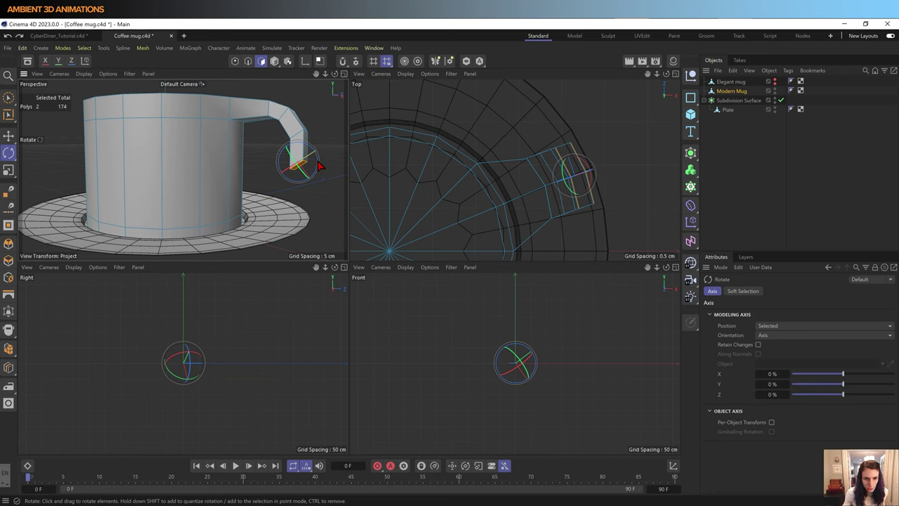
pyautogui.moveTo(320, 167); pyautogui.dragTo(321, 182)
pyautogui.press('e')
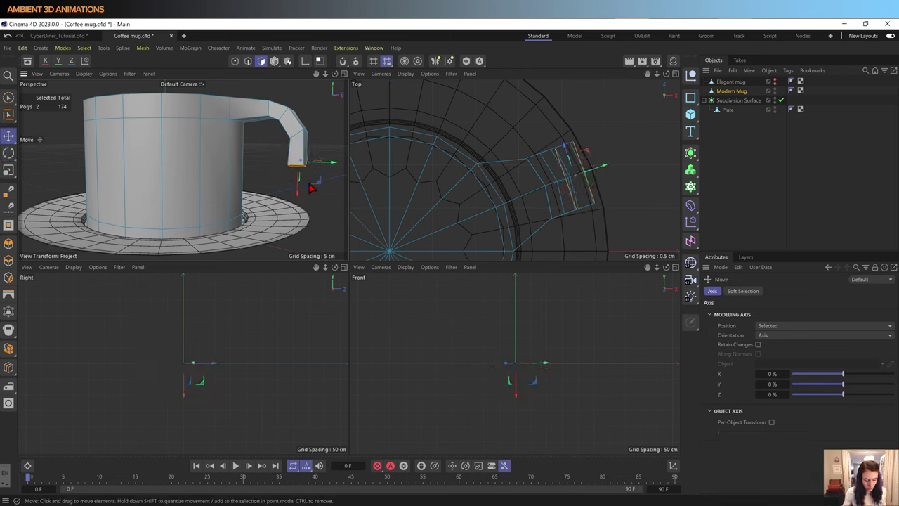
pyautogui.press('t')
pyautogui.moveTo(299, 196); pyautogui.dragTo(298, 185)
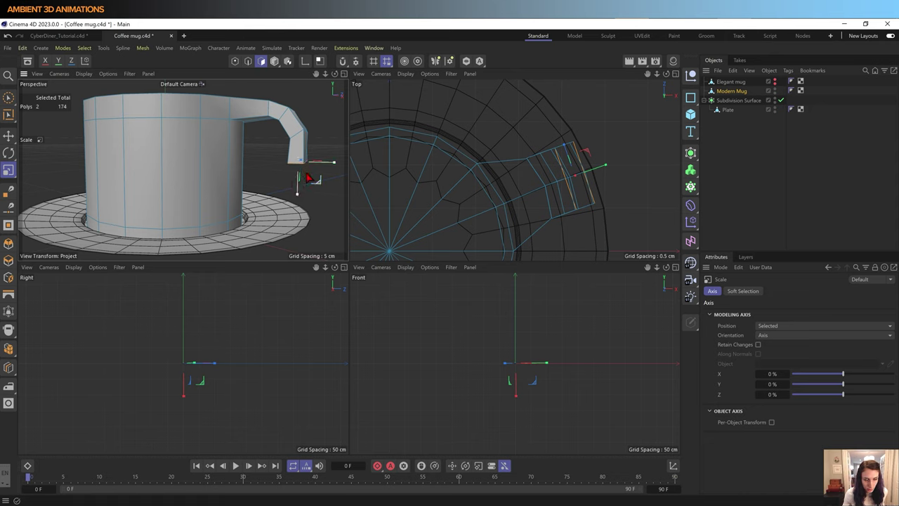
pyautogui.keyDown('alt'); pyautogui.moveTo(185, 169); pyautogui.dragTo(234, 176); pyautogui.keyUp('alt')
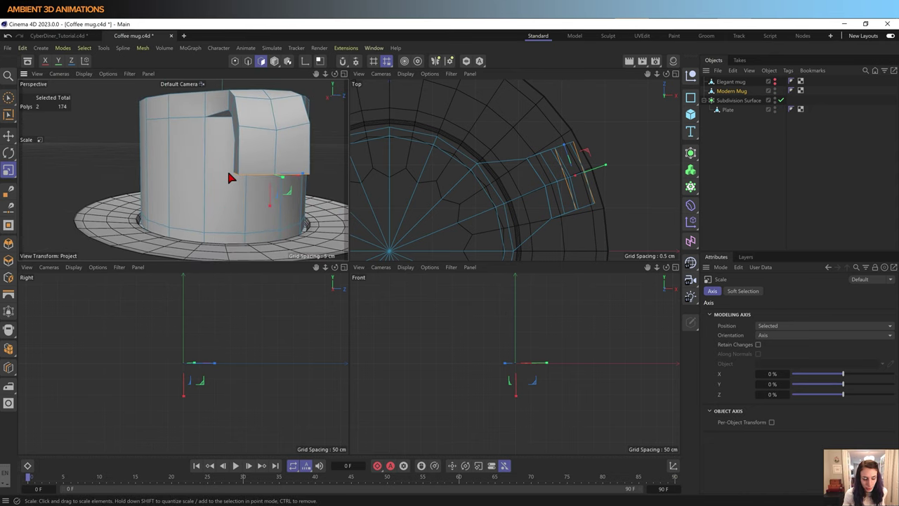
pyautogui.moveTo(280, 209)
pyautogui.mouseDown()
pyautogui.moveTo(270, 208)
pyautogui.moveTo(271, 177)
pyautogui.mouseUp()
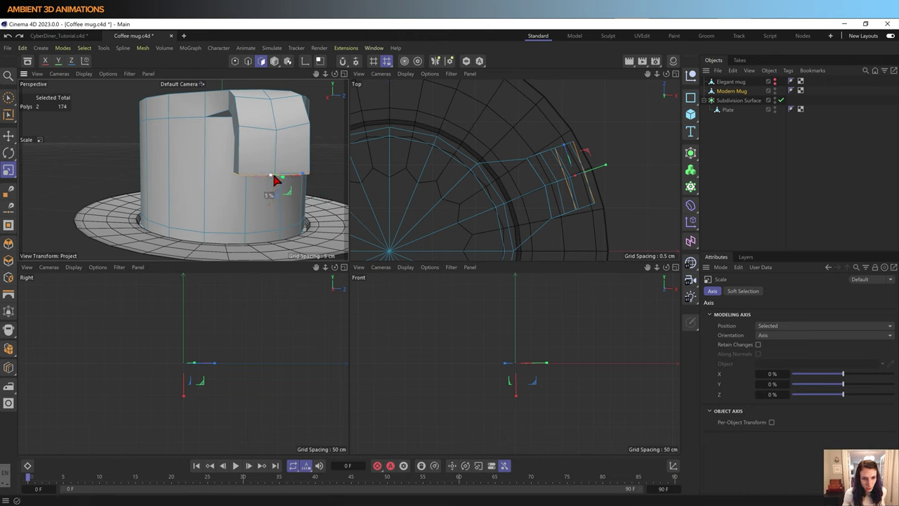
pyautogui.keyDown('alt'); pyautogui.moveTo(234, 205); pyautogui.dragTo(183, 170); pyautogui.keyUp('alt')
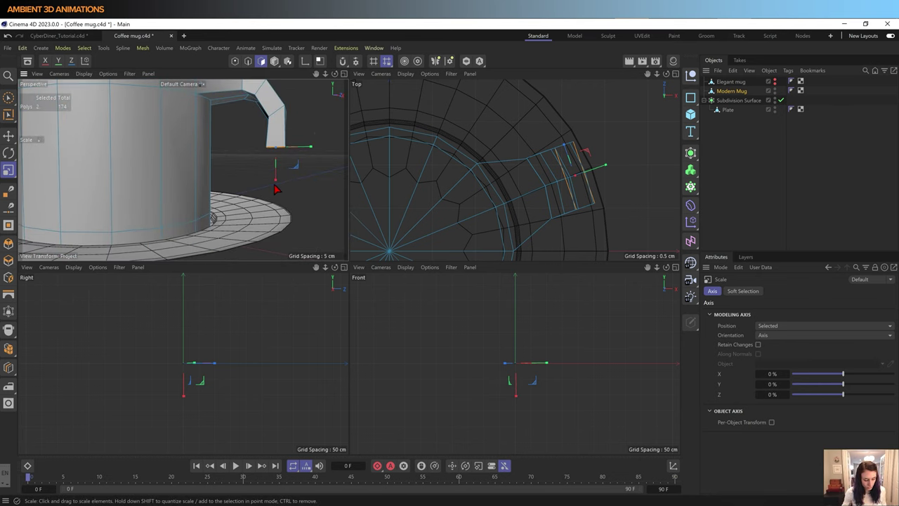
# Step: Move the handle end down, rotate it about 12°, and slide its end face against the mug body
pyautogui.press('e')
pyautogui.moveTo(277, 180); pyautogui.dragTo(274, 215)
pyautogui.press('r')
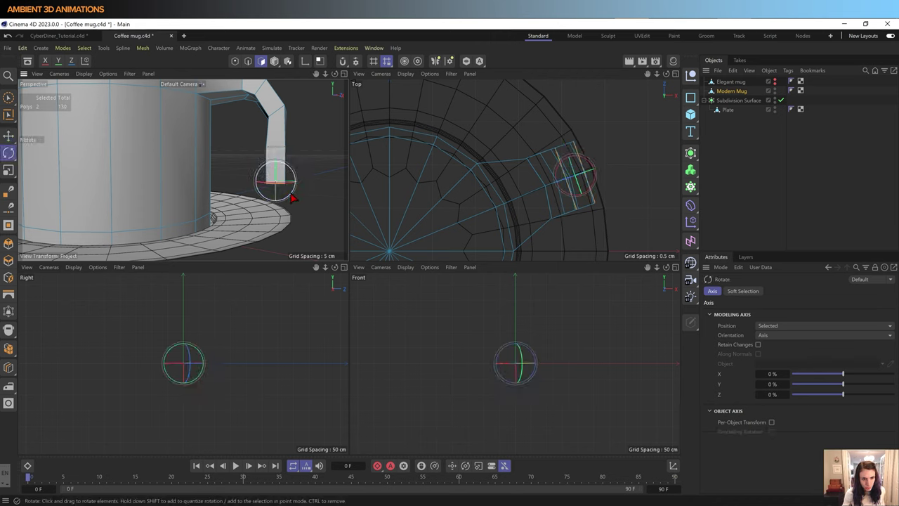
pyautogui.moveTo(295, 195); pyautogui.dragTo(288, 206)
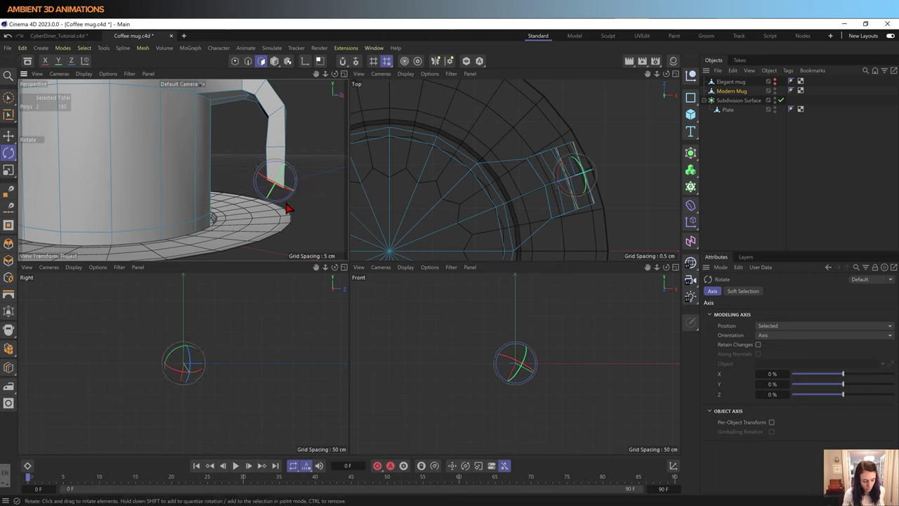
pyautogui.press('e')
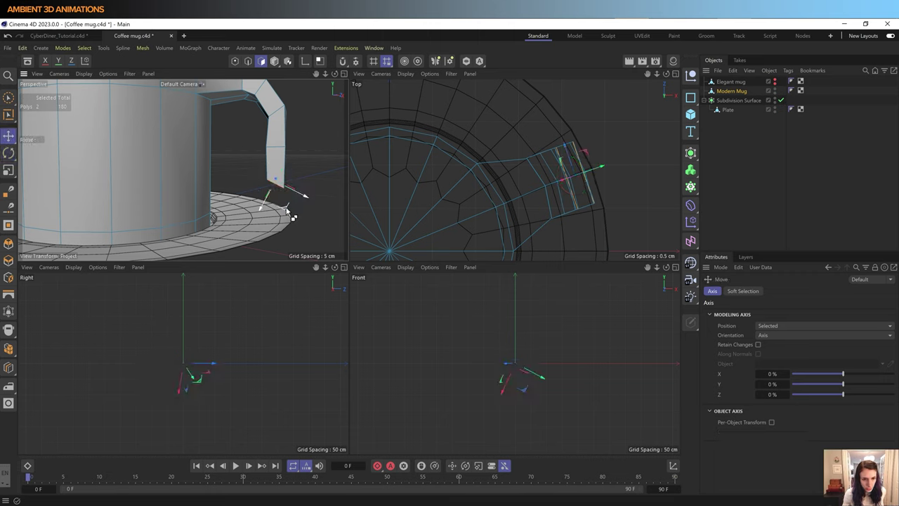
pyautogui.moveTo(286, 208)
pyautogui.mouseDown()
pyautogui.moveTo(263, 223)
pyautogui.moveTo(265, 234)
pyautogui.mouseUp()
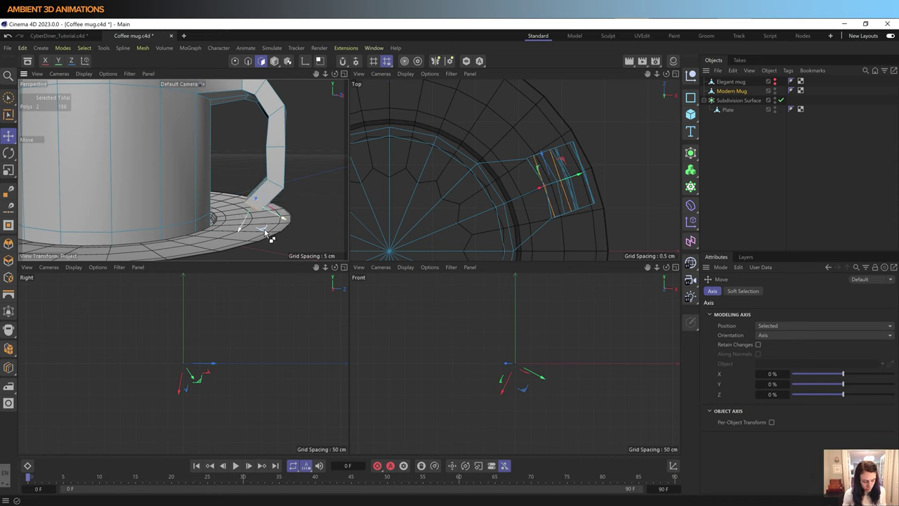
pyautogui.press('r')
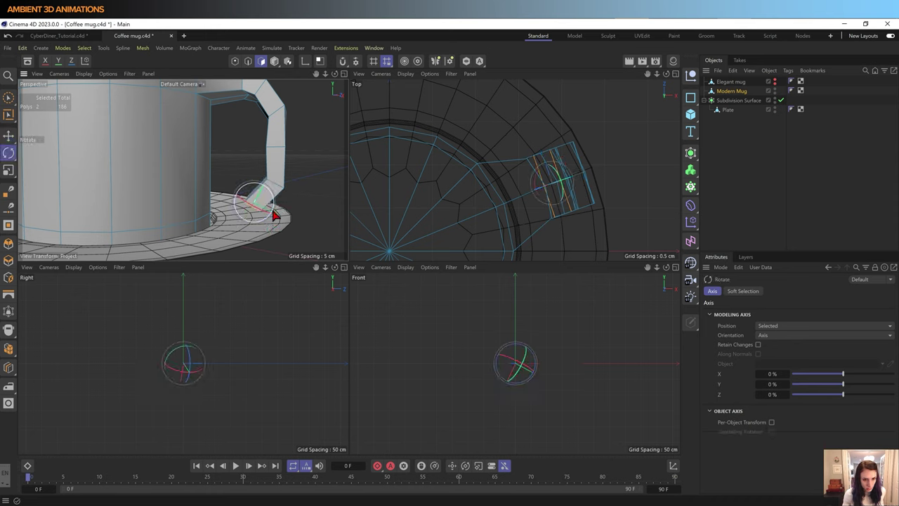
pyautogui.moveTo(274, 216); pyautogui.dragTo(265, 236)
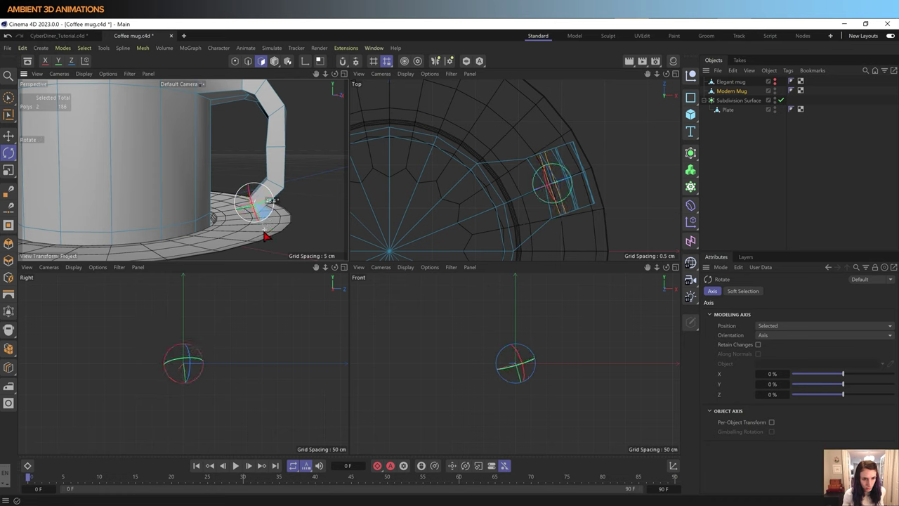
pyautogui.press('e')
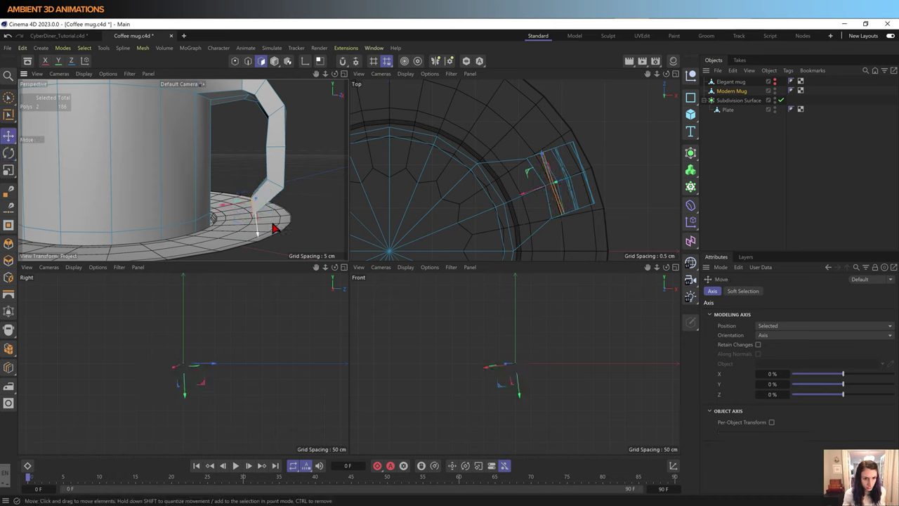
pyautogui.moveTo(220, 211)
pyautogui.mouseDown()
pyautogui.moveTo(189, 207)
pyautogui.moveTo(194, 255)
pyautogui.moveTo(227, 197)
pyautogui.moveTo(241, 194)
pyautogui.moveTo(227, 194)
pyautogui.mouseUp()
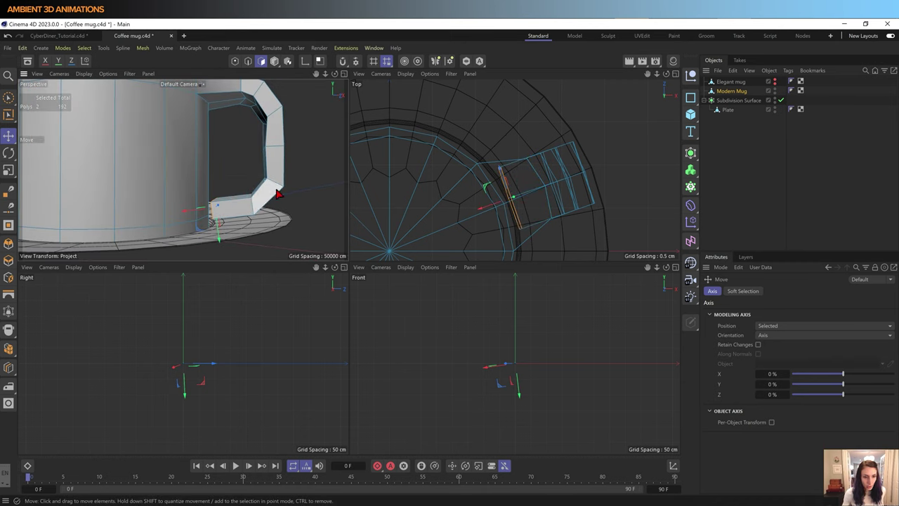
pyautogui.scroll(-5, 279, 194)
pyautogui.scroll(2, 263, 198)
# Step: Maximise the Perspective view and loop-select an edge loop around the handle
pyautogui.press('u')
pyautogui.press('l')
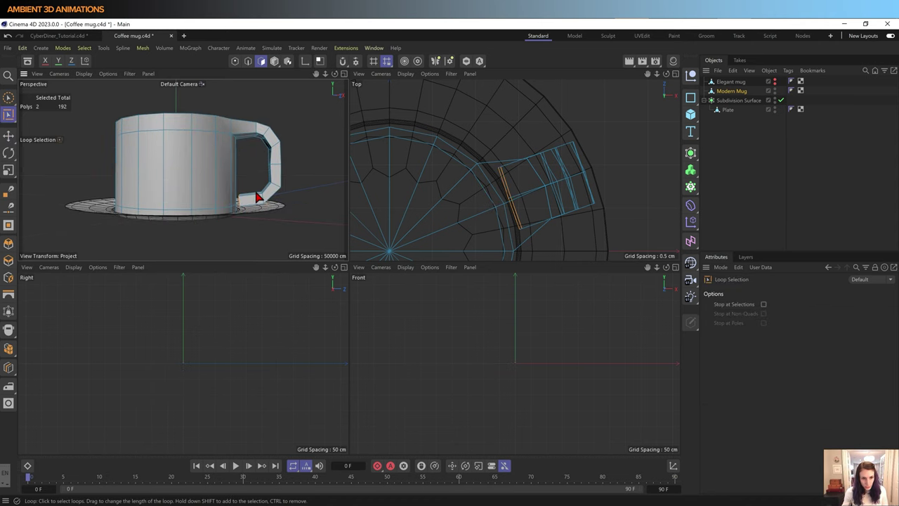
pyautogui.middleClick(252, 198)
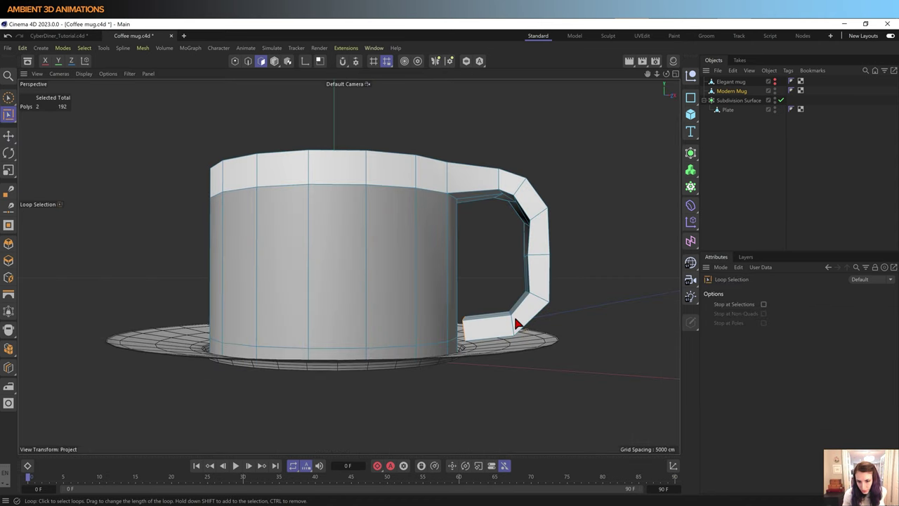
pyautogui.hotkey('ctrl', 'z')
pyautogui.hotkey('ctrl', 'z')
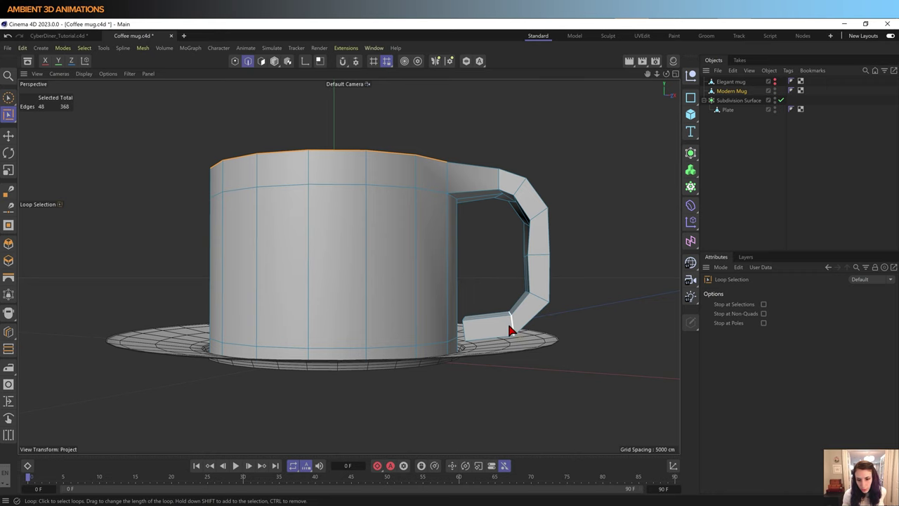
pyautogui.click(511, 330)
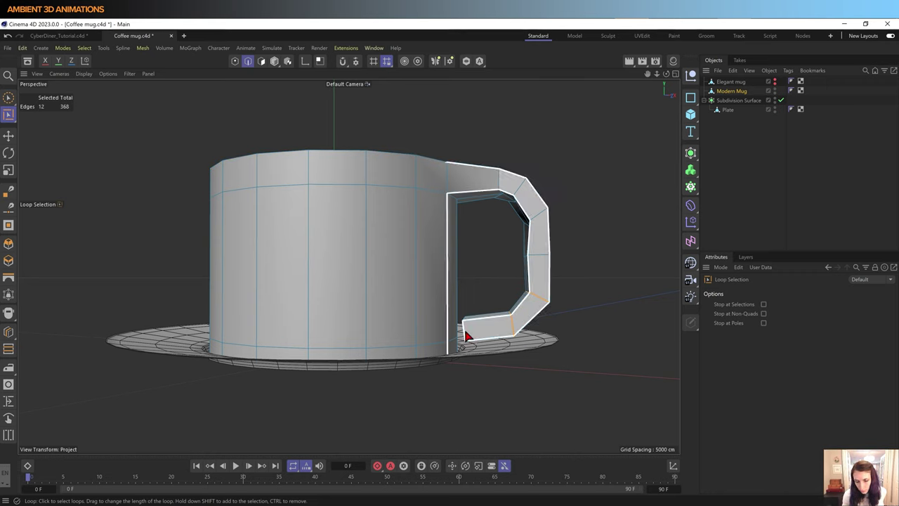
# Step: Add a second handle edge loop and raise the selection slightly, about 0.16 cm
pyautogui.scroll(2, 463, 321)
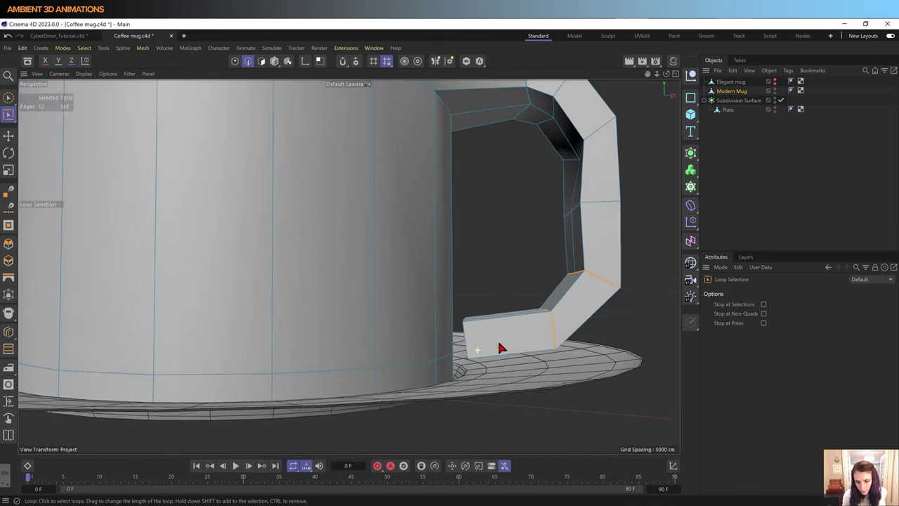
pyautogui.keyDown('alt'); pyautogui.moveTo(498, 345); pyautogui.dragTo(483, 347); pyautogui.keyUp('alt')
pyautogui.keyDown('shift'); pyautogui.click(463, 346); pyautogui.keyUp('shift')
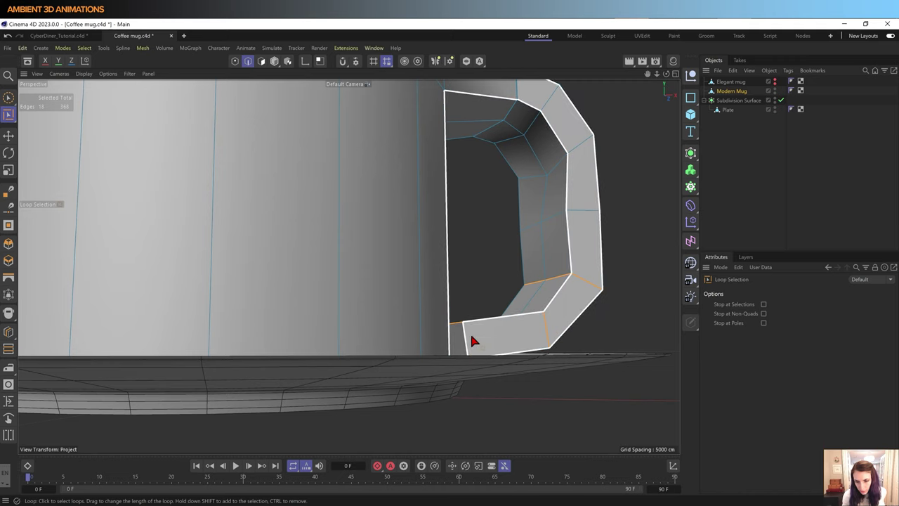
pyautogui.scroll(-3, 472, 336)
pyautogui.keyDown('alt'); pyautogui.moveTo(494, 325); pyautogui.dragTo(469, 343); pyautogui.keyUp('alt')
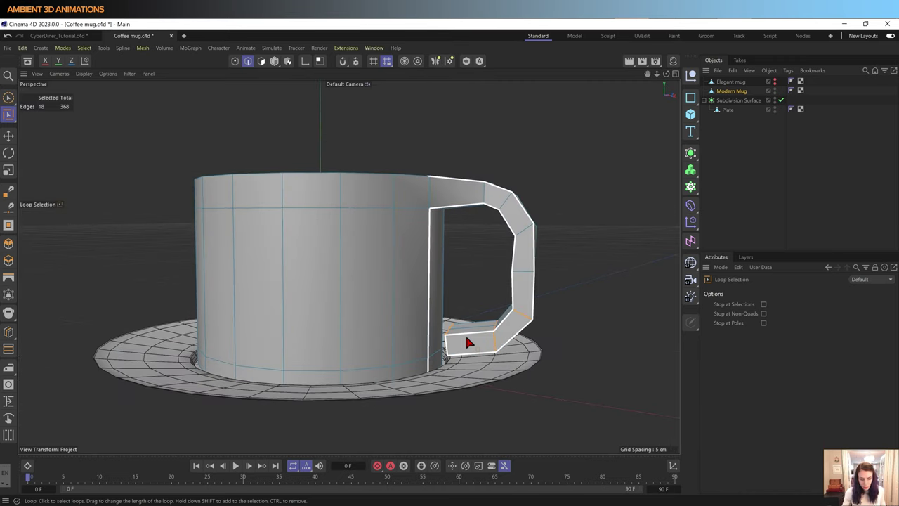
pyautogui.press('e')
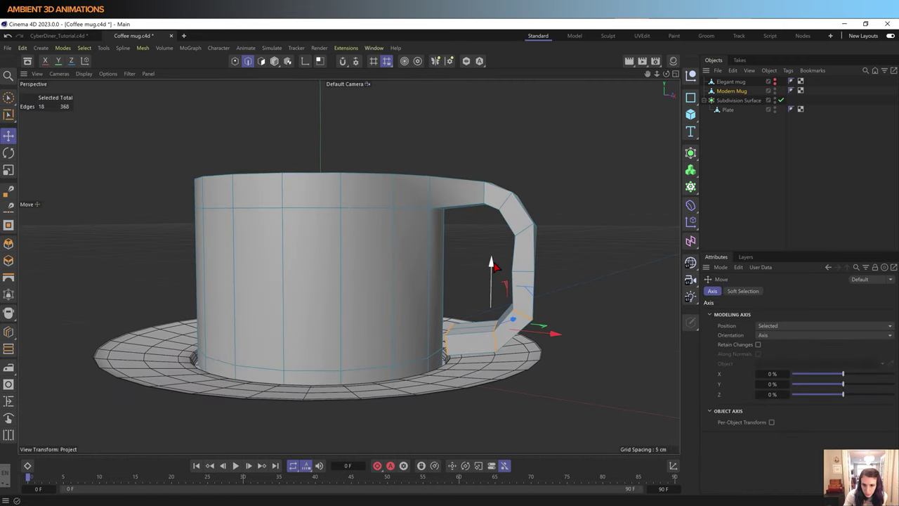
pyautogui.moveTo(493, 266); pyautogui.dragTo(493, 252)
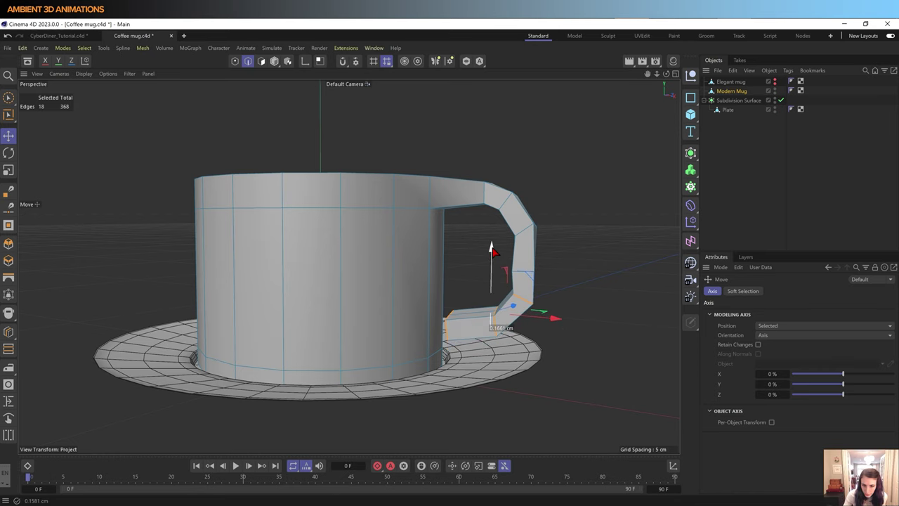
pyautogui.keyDown('alt'); pyautogui.moveTo(458, 342); pyautogui.dragTo(478, 327); pyautogui.keyUp('alt')
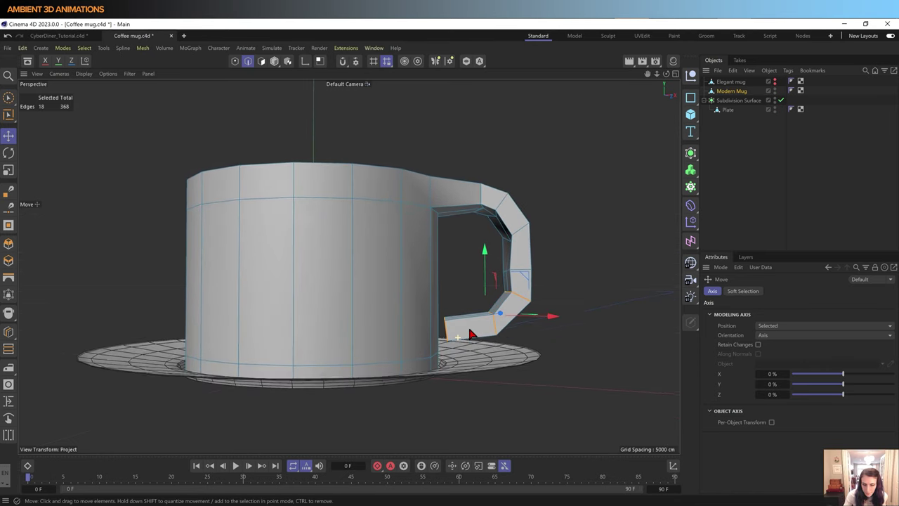
# Step: Loop-select the mug body's bottom edge loop and raise it along Y
pyautogui.rightClick(426, 353)
pyautogui.click(431, 367)
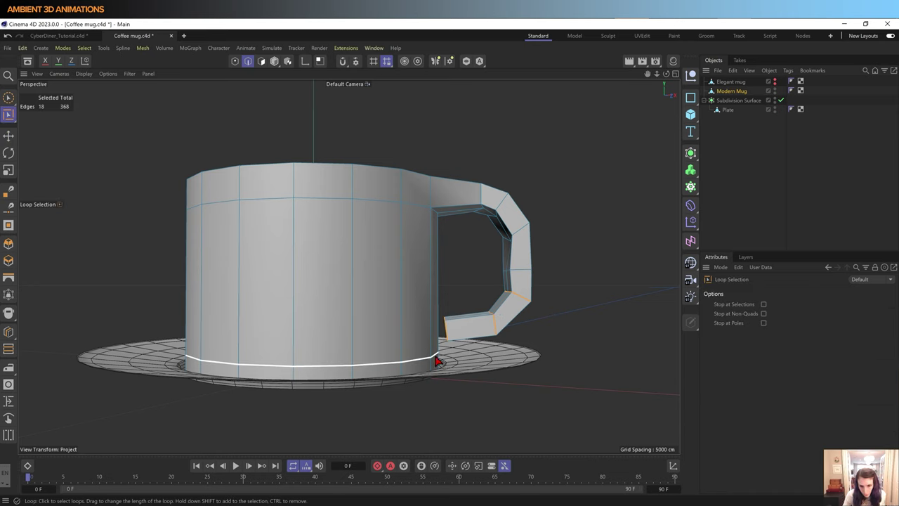
pyautogui.click(434, 361)
pyautogui.press('e')
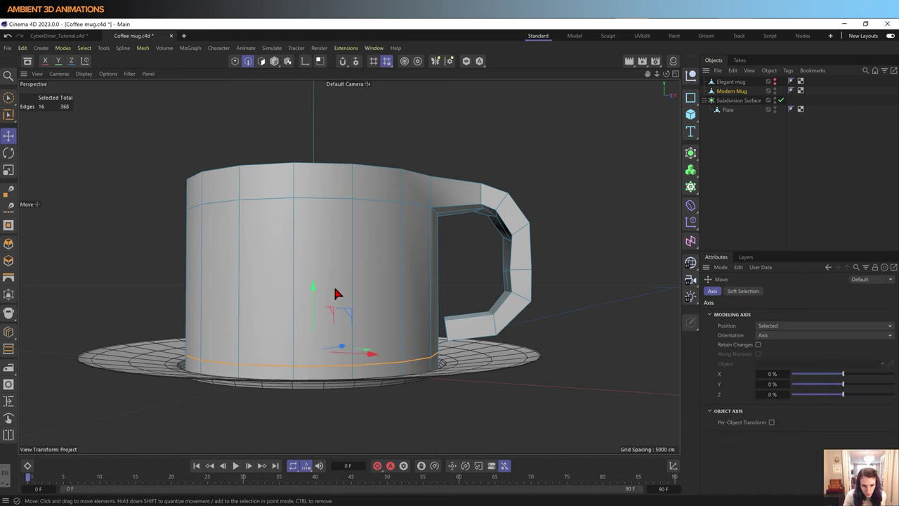
pyautogui.moveTo(314, 283); pyautogui.dragTo(315, 273)
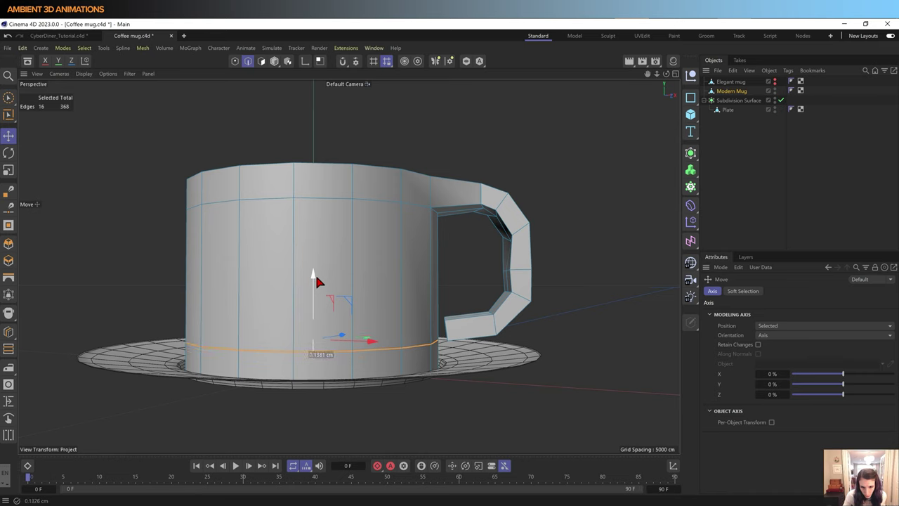
# Step: Cut a new horizontal edge loop around the mug body near the handle's lower end
pyautogui.press('m')
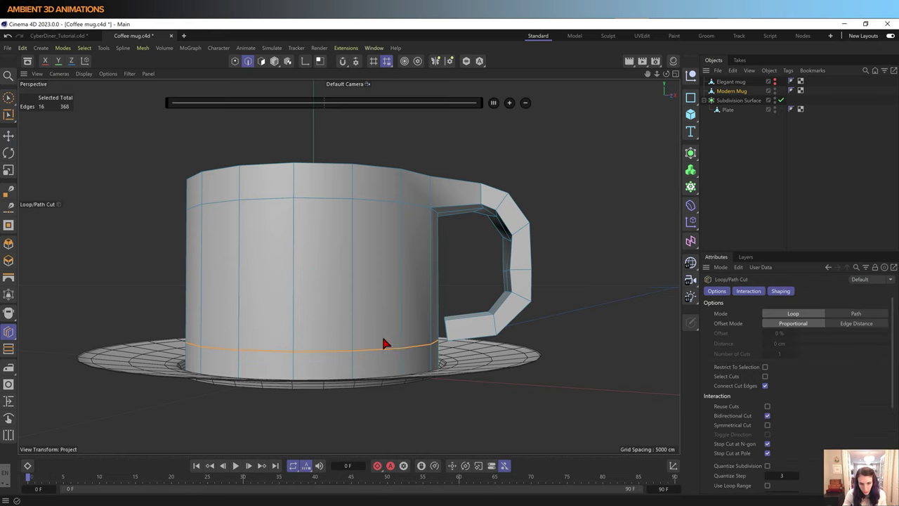
pyautogui.press('l')
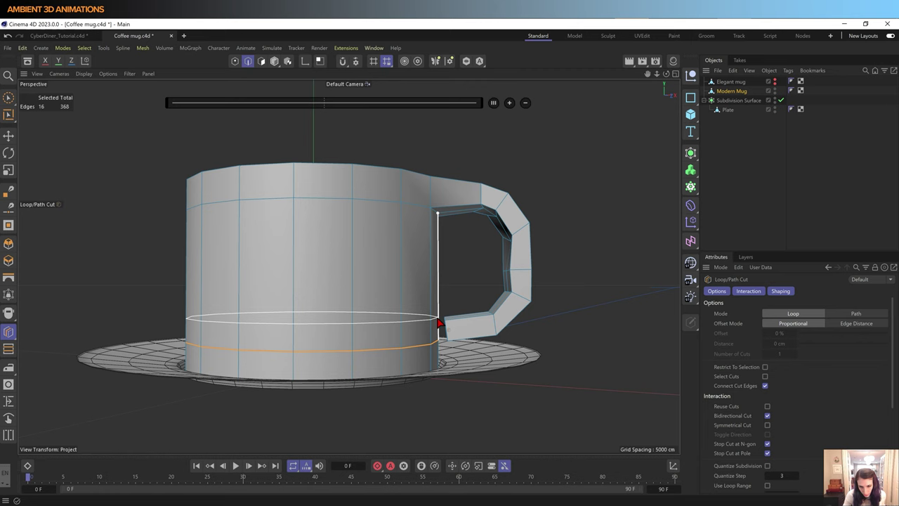
pyautogui.click(438, 323)
pyautogui.keyDown('alt'); pyautogui.moveTo(442, 345); pyautogui.dragTo(399, 342); pyautogui.keyUp('alt')
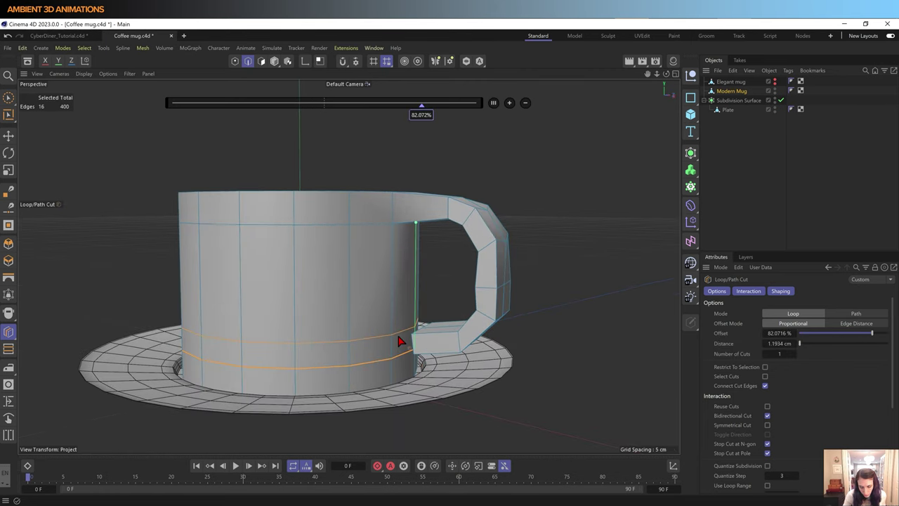
pyautogui.scroll(2, 408, 341)
pyautogui.scroll(3, 421, 342)
pyautogui.scroll(2, 457, 362)
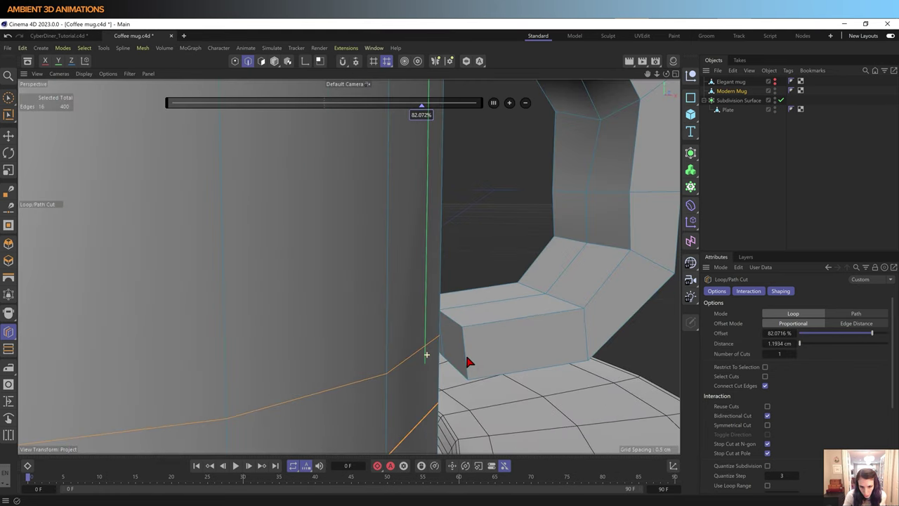
pyautogui.moveTo(470, 362)
pyautogui.keyDown('alt'); pyautogui.mouseDown()
pyautogui.moveTo(450, 332)
pyautogui.moveTo(413, 353)
pyautogui.moveTo(438, 361)
pyautogui.moveTo(381, 364)
pyautogui.moveTo(457, 325)
pyautogui.moveTo(487, 333)
pyautogui.moveTo(481, 321)
pyautogui.mouseUp(); pyautogui.keyUp('alt')
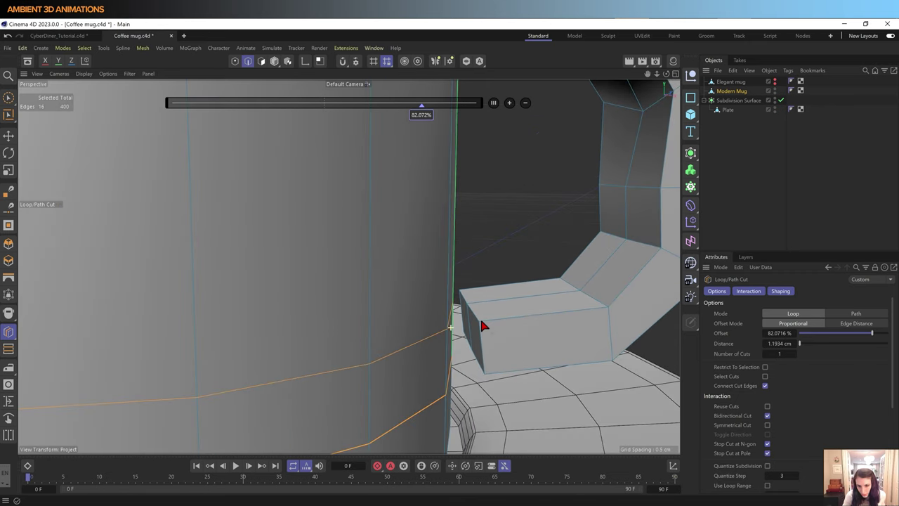
pyautogui.click(261, 62)
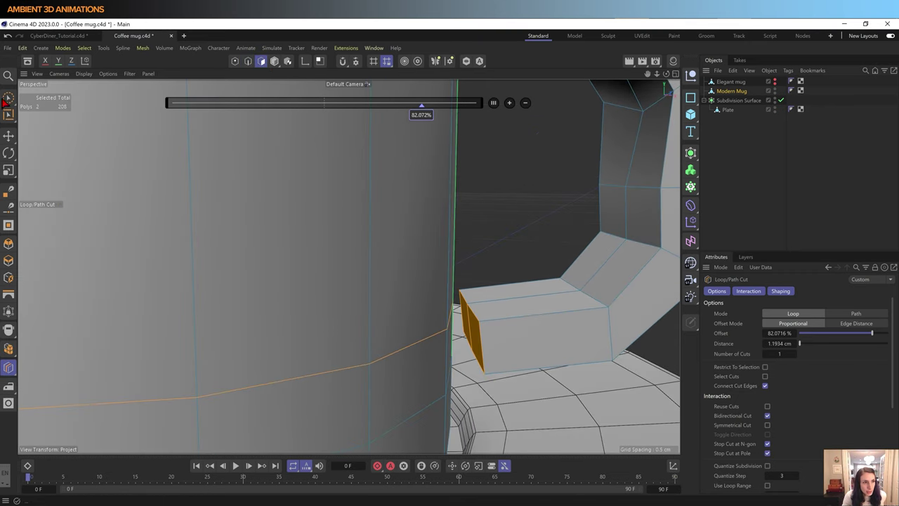
# Step: Delete the two end faces at the handle's lower end with Brush Selection
pyautogui.click(8, 96)
pyautogui.keyDown('alt'); pyautogui.moveTo(456, 337); pyautogui.dragTo(478, 345); pyautogui.keyUp('alt')
pyautogui.click(475, 337)
pyautogui.press('Delete')
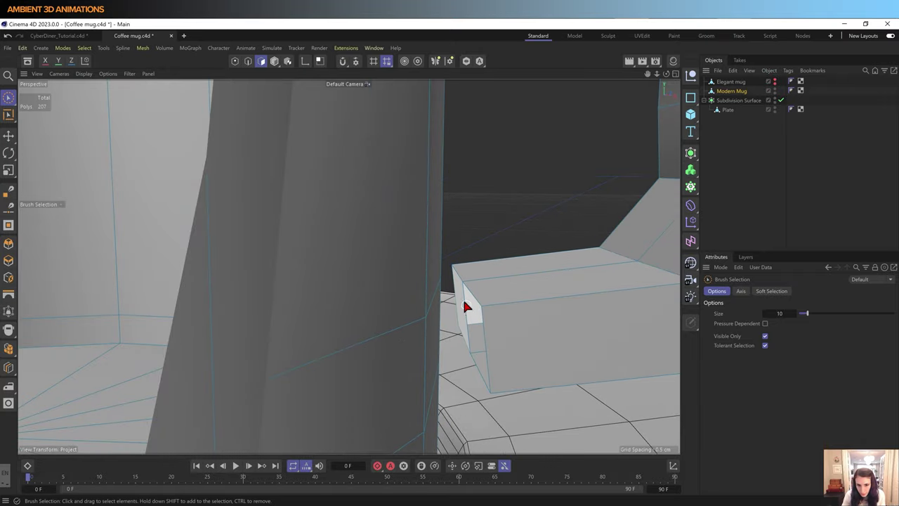
pyautogui.click(461, 306)
pyautogui.press('Delete')
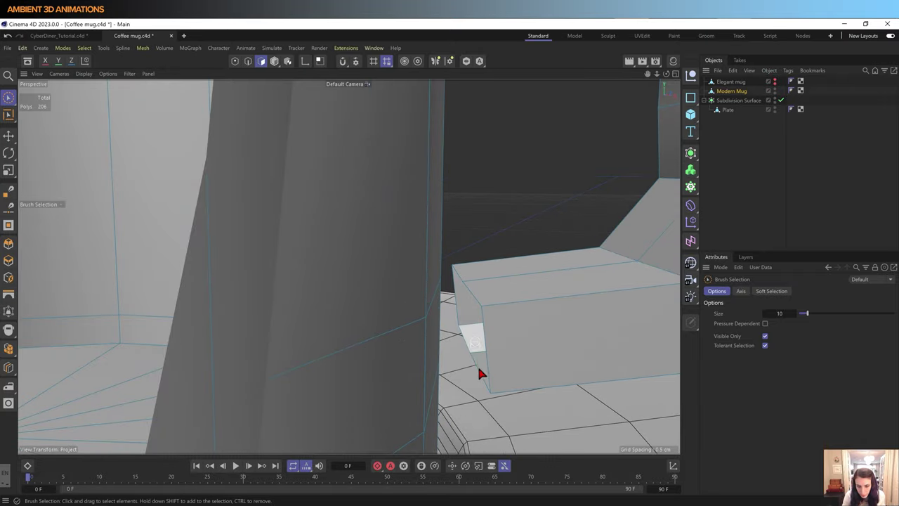
# Step: Delete the two matching mug-wall faces beside the handle, leaving openings to join
pyautogui.moveTo(490, 363)
pyautogui.keyDown('alt'); pyautogui.mouseDown()
pyautogui.moveTo(506, 336)
pyautogui.moveTo(466, 357)
pyautogui.moveTo(435, 348)
pyautogui.moveTo(450, 348)
pyautogui.moveTo(431, 367)
pyautogui.mouseUp(); pyautogui.keyUp('alt')
pyautogui.click(434, 345)
pyautogui.press('Delete')
pyautogui.click(437, 347)
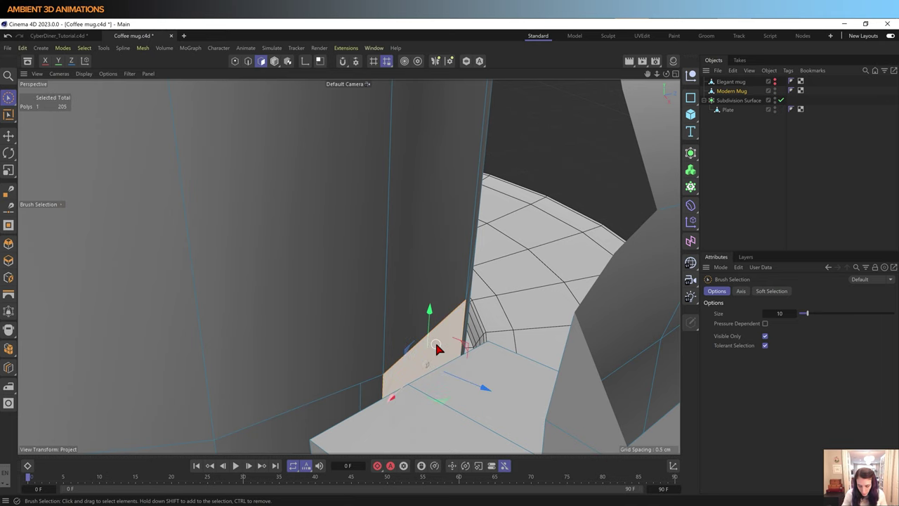
pyautogui.press('Delete')
pyautogui.moveTo(362, 408)
pyautogui.keyDown('alt'); pyautogui.mouseDown()
pyautogui.moveTo(374, 401)
pyautogui.moveTo(427, 260)
pyautogui.mouseUp(); pyautogui.keyUp('alt')
pyautogui.keyDown('alt'); pyautogui.moveTo(455, 295); pyautogui.dragTo(485, 266); pyautogui.keyUp('alt')
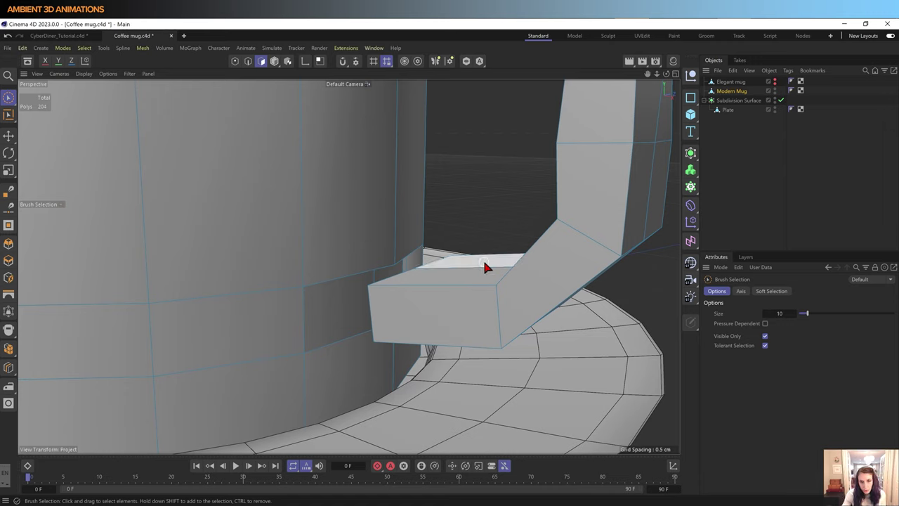
pyautogui.press('m')
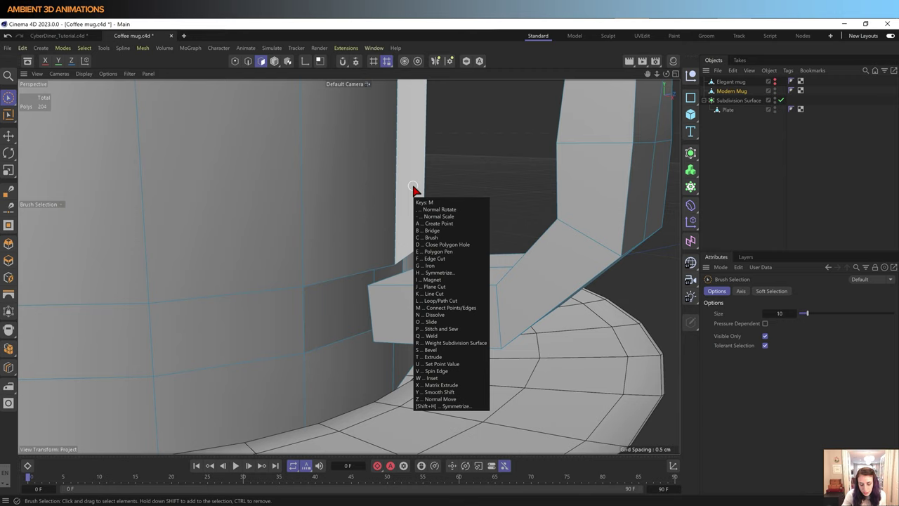
# Step: Bridge the handle's upper strip and first edges into the mug wall
pyautogui.press('b')
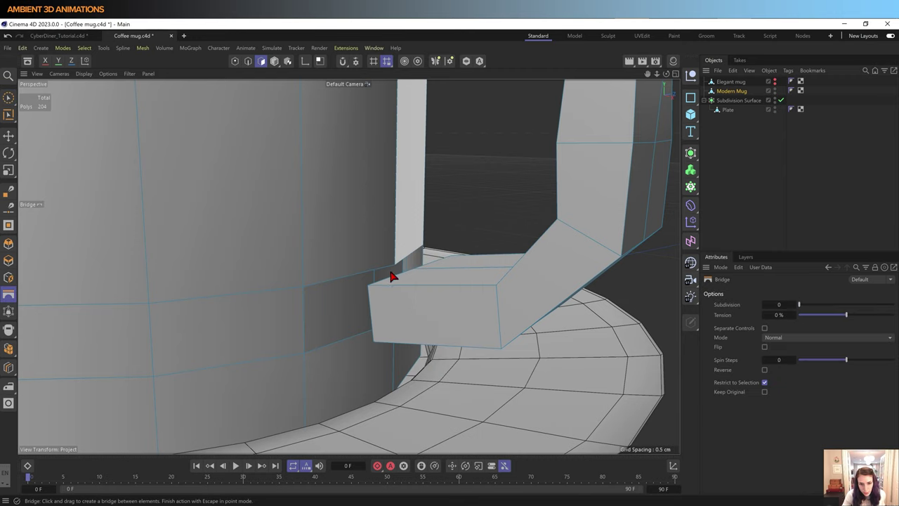
pyautogui.moveTo(393, 277); pyautogui.dragTo(220, 104)
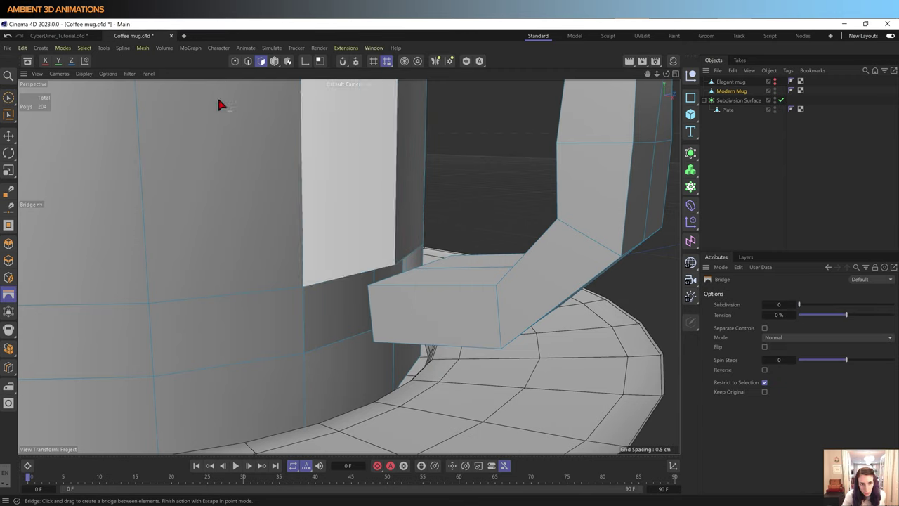
pyautogui.click(249, 61)
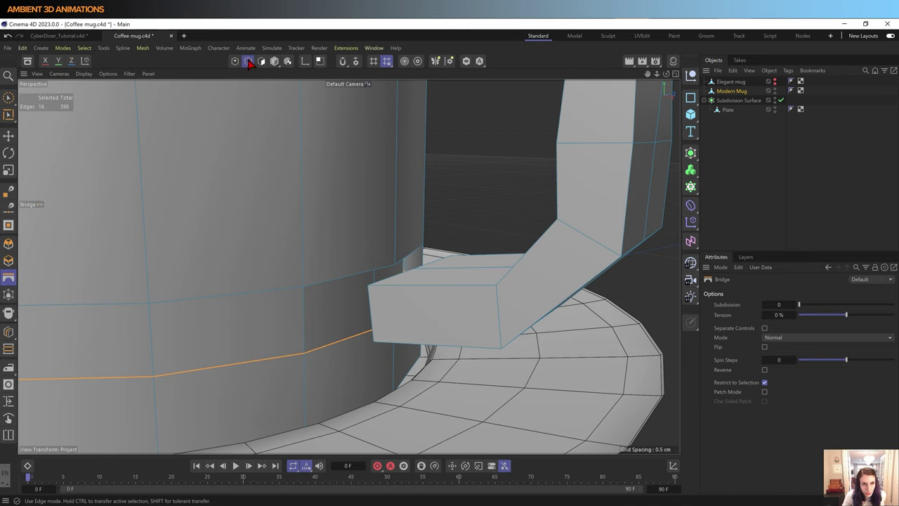
pyautogui.click(372, 274)
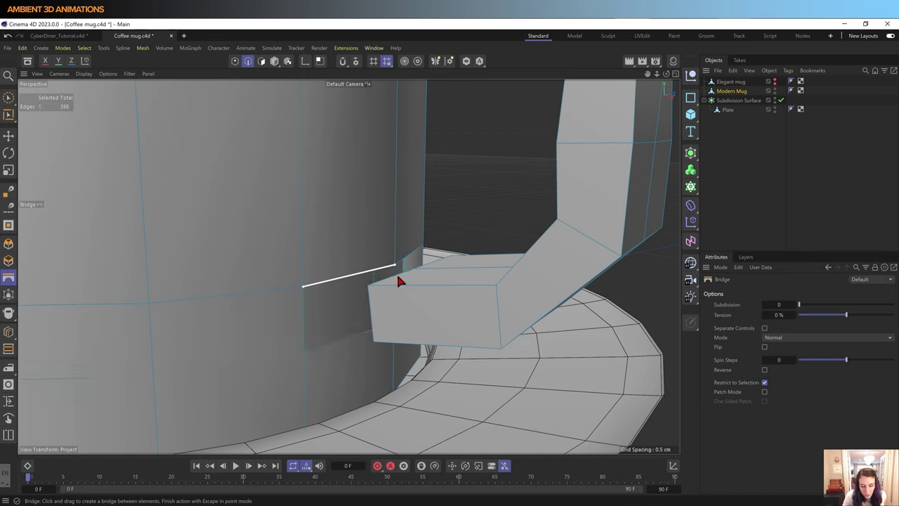
pyautogui.moveTo(398, 309)
pyautogui.keyDown('alt'); pyautogui.mouseDown()
pyautogui.moveTo(411, 317)
pyautogui.moveTo(337, 271)
pyautogui.mouseUp(); pyautogui.keyUp('alt')
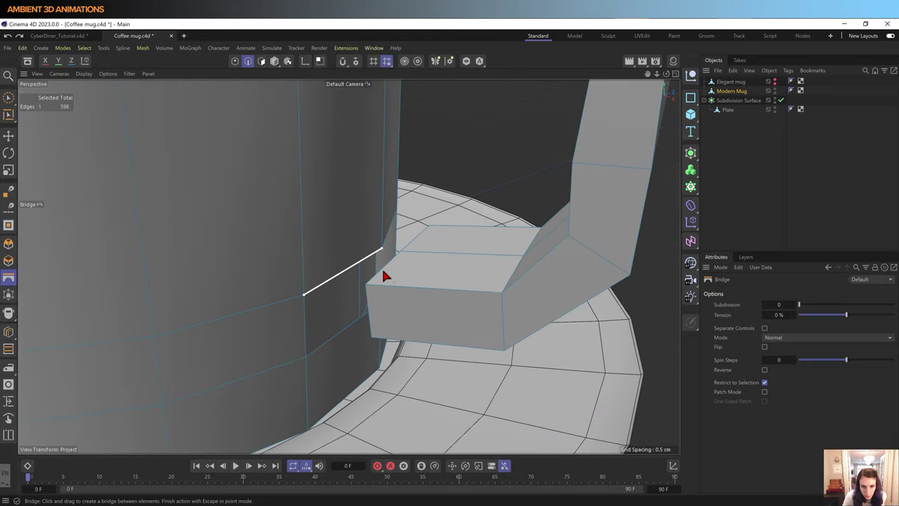
pyautogui.moveTo(380, 276)
pyautogui.mouseDown()
pyautogui.moveTo(358, 274)
pyautogui.moveTo(391, 276)
pyautogui.mouseUp()
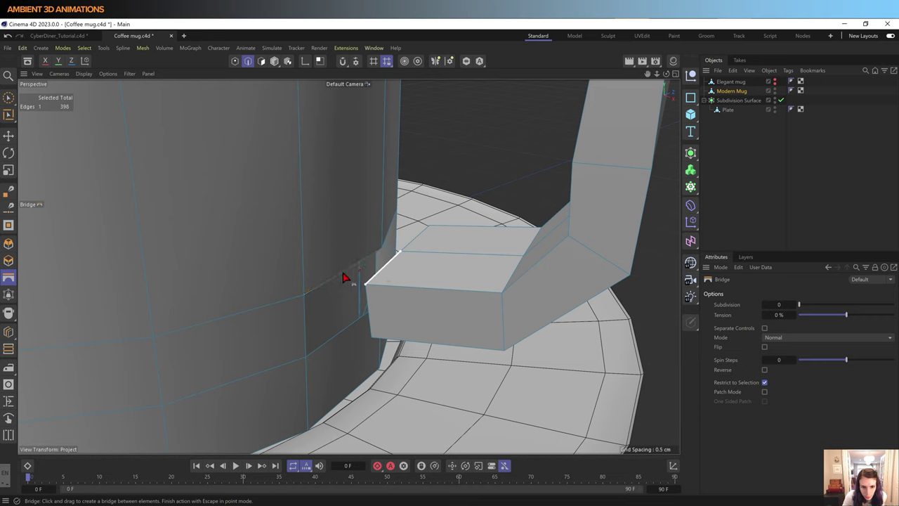
pyautogui.moveTo(377, 251)
pyautogui.keyDown('alt'); pyautogui.mouseDown()
pyautogui.moveTo(408, 287)
pyautogui.moveTo(432, 243)
pyautogui.mouseUp(); pyautogui.keyUp('alt')
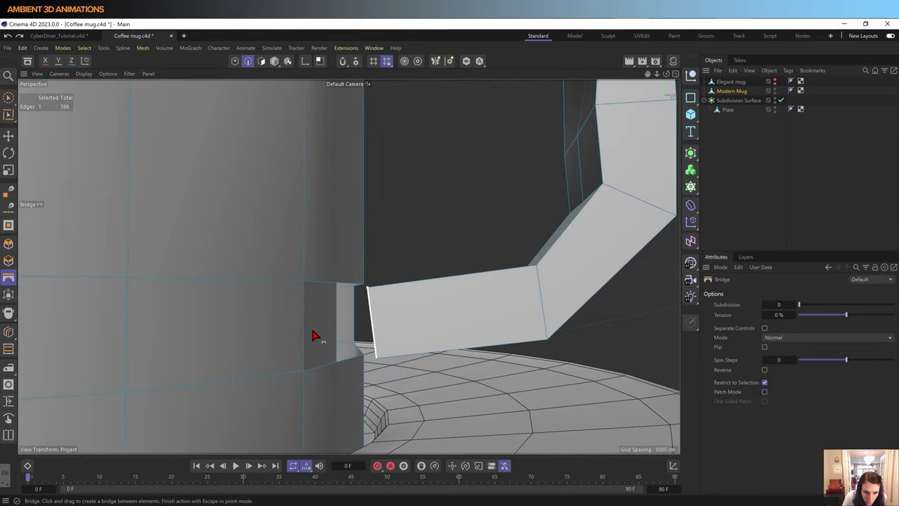
pyautogui.moveTo(306, 336); pyautogui.dragTo(374, 324)
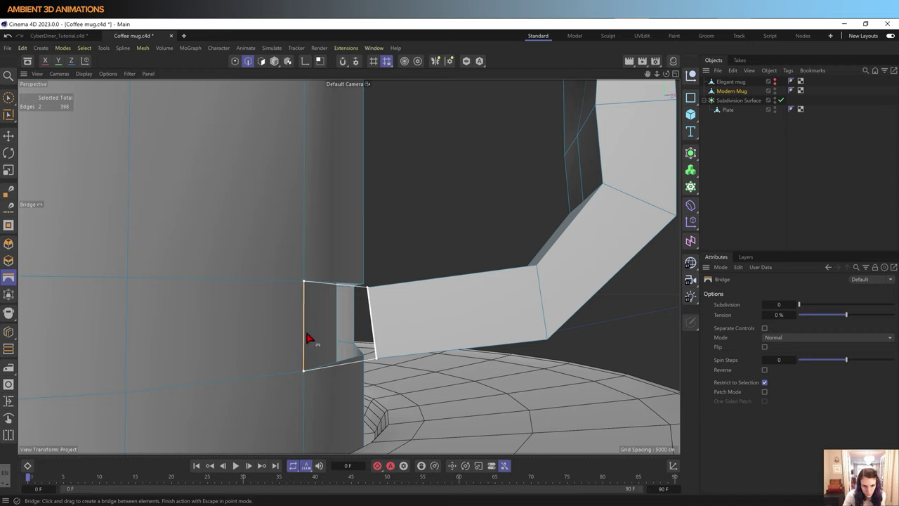
pyautogui.moveTo(304, 339); pyautogui.dragTo(356, 344)
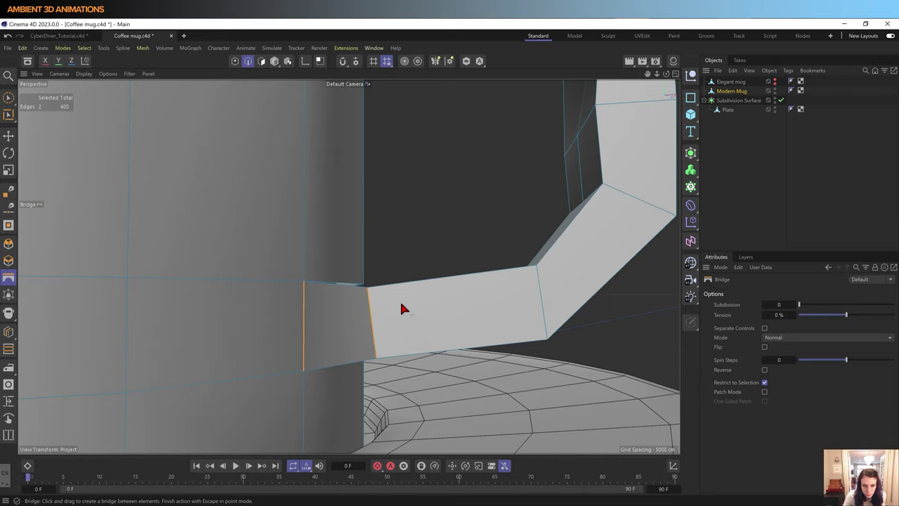
# Step: Bridge the upper handle-joint edges to the mug and fill the triangular gap beside the handle
pyautogui.moveTo(402, 309)
pyautogui.keyDown('alt'); pyautogui.mouseDown()
pyautogui.moveTo(393, 277)
pyautogui.moveTo(393, 378)
pyautogui.moveTo(393, 353)
pyautogui.mouseUp(); pyautogui.keyUp('alt')
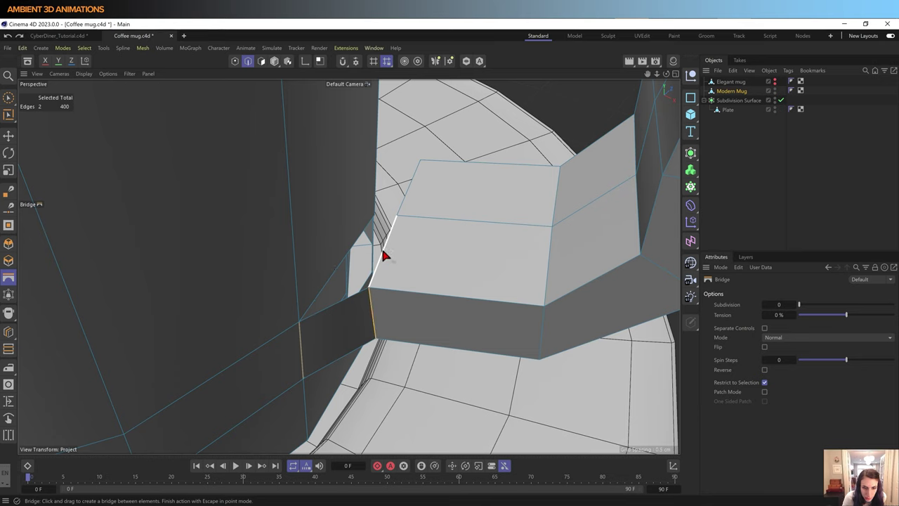
pyautogui.moveTo(385, 255); pyautogui.dragTo(335, 279)
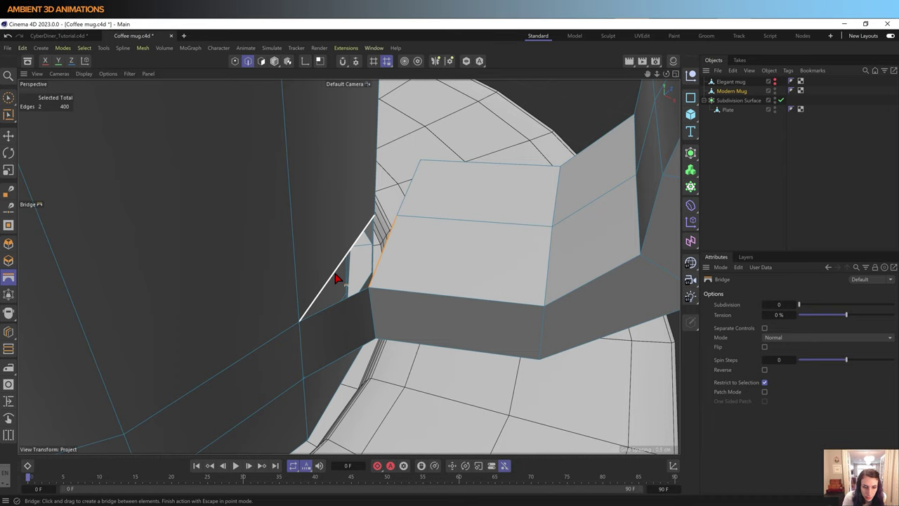
pyautogui.moveTo(380, 264); pyautogui.dragTo(380, 264)
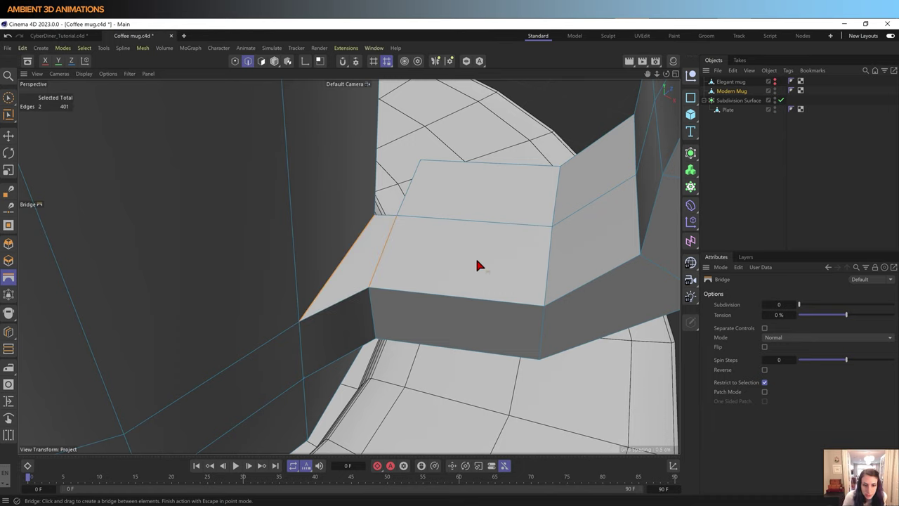
pyautogui.moveTo(477, 262)
pyautogui.keyDown('alt'); pyautogui.mouseDown()
pyautogui.moveTo(226, 225)
pyautogui.moveTo(453, 241)
pyautogui.moveTo(506, 277)
pyautogui.moveTo(422, 260)
pyautogui.moveTo(433, 281)
pyautogui.mouseUp(); pyautogui.keyUp('alt')
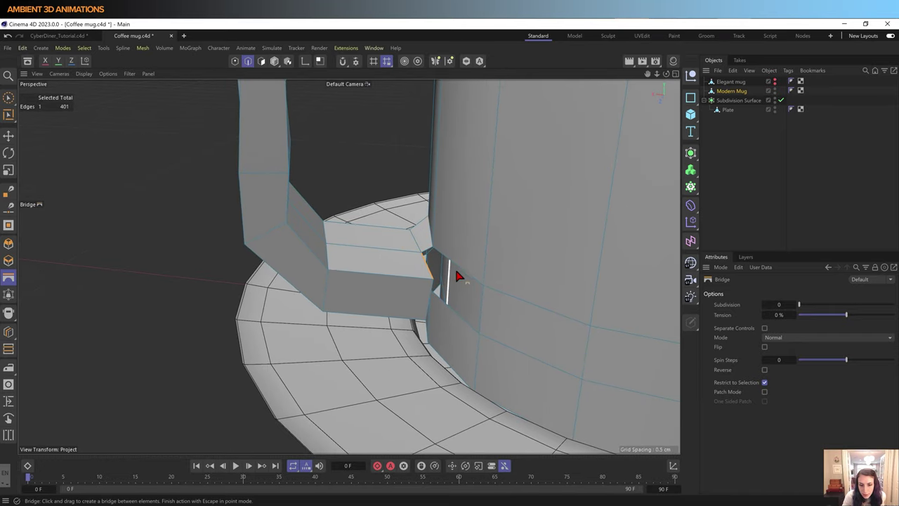
pyautogui.moveTo(463, 274); pyautogui.dragTo(439, 279)
pyautogui.moveTo(433, 278); pyautogui.dragTo(435, 280)
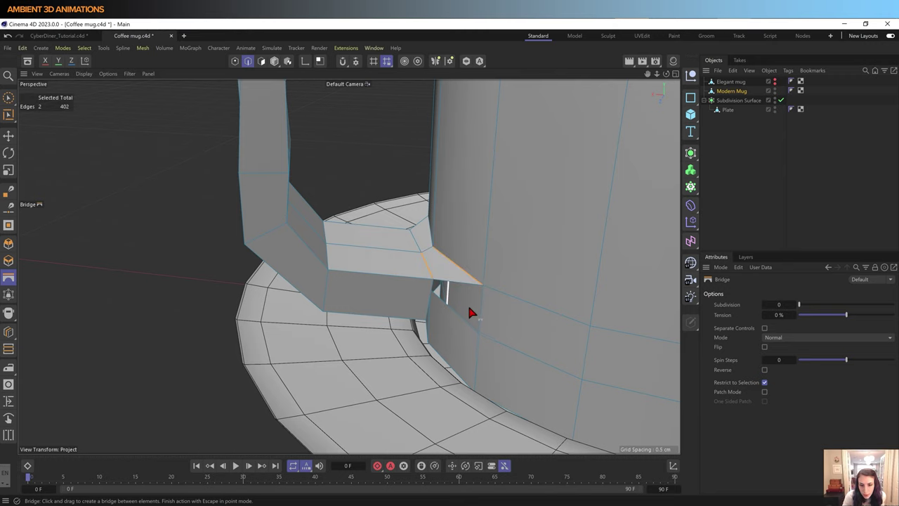
# Step: Bridge the lower handle edges to the mug's bottom edge, closing the remaining gap underneath
pyautogui.moveTo(455, 337)
pyautogui.keyDown('alt'); pyautogui.mouseDown()
pyautogui.moveTo(457, 311)
pyautogui.moveTo(472, 299)
pyautogui.mouseUp(); pyautogui.keyUp('alt')
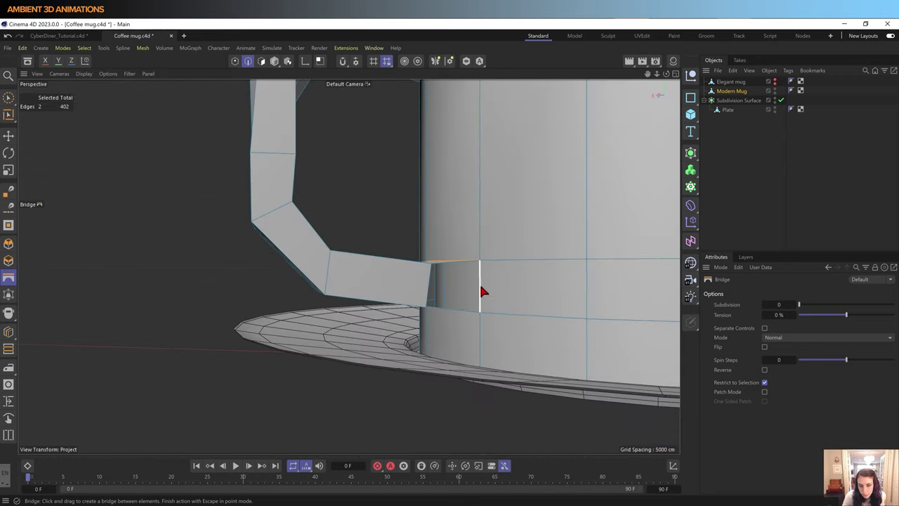
pyautogui.click(481, 289)
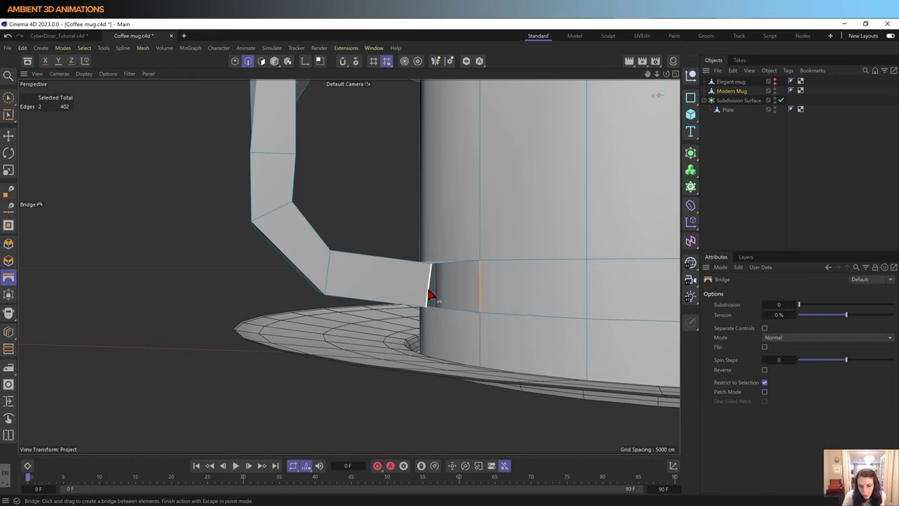
pyautogui.moveTo(475, 291)
pyautogui.mouseDown()
pyautogui.moveTo(427, 305)
pyautogui.moveTo(474, 298)
pyautogui.mouseUp()
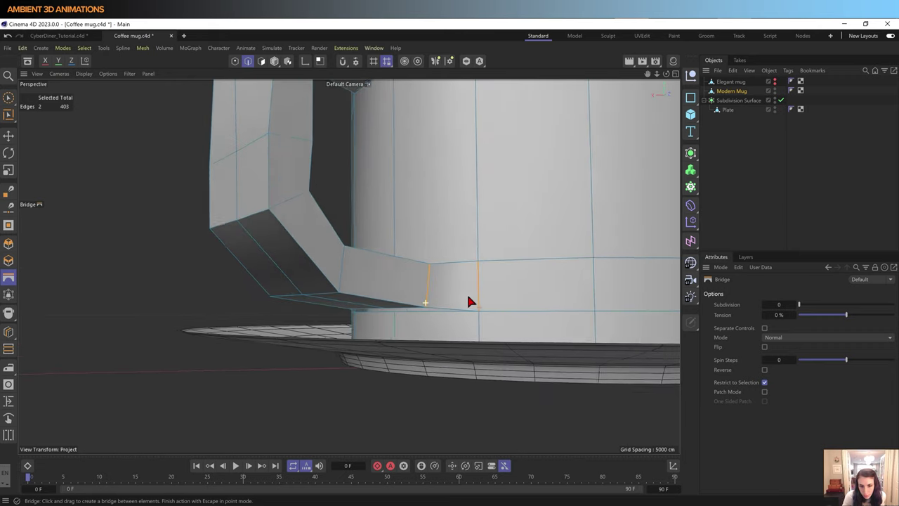
pyautogui.click(396, 309)
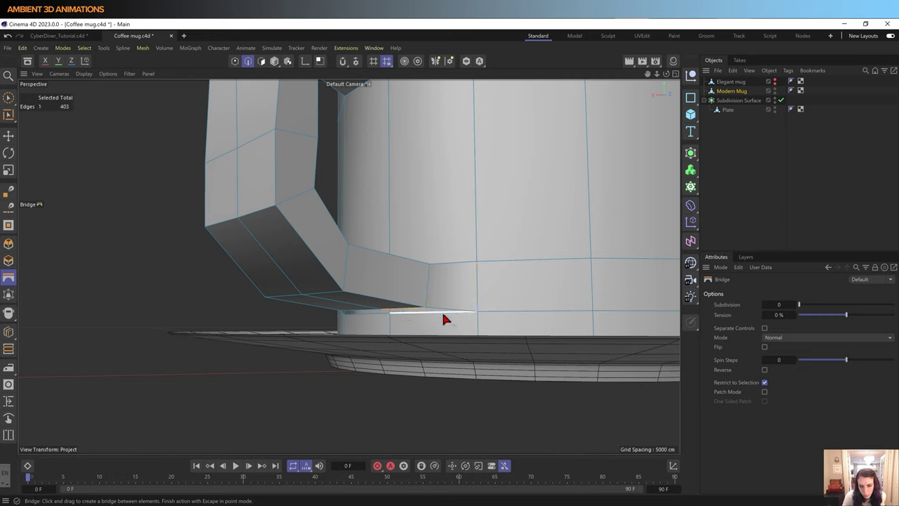
pyautogui.moveTo(442, 315)
pyautogui.mouseDown()
pyautogui.moveTo(382, 314)
pyautogui.moveTo(516, 311)
pyautogui.mouseUp()
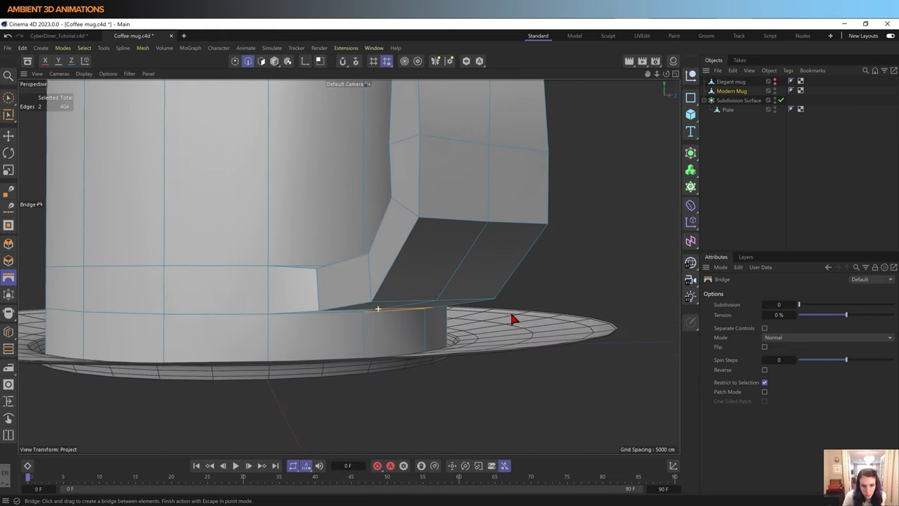
pyautogui.click(351, 317)
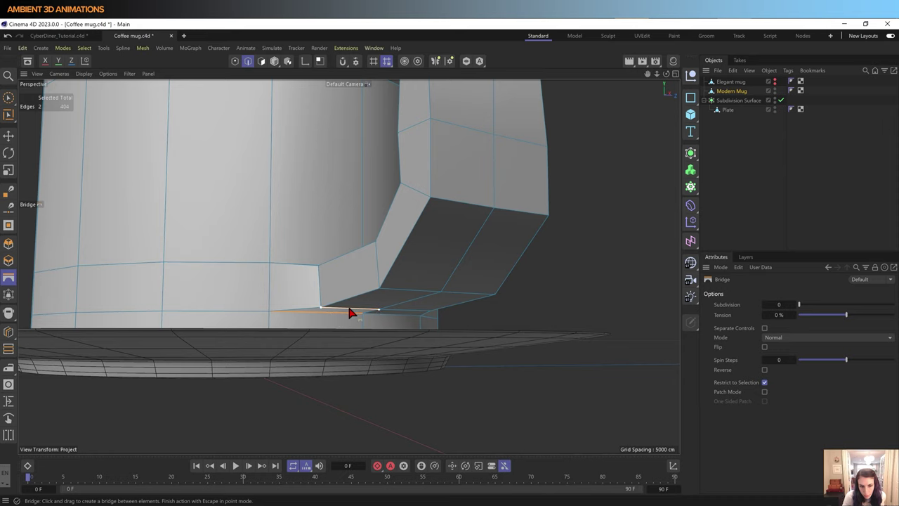
pyautogui.moveTo(357, 314); pyautogui.dragTo(340, 316)
pyautogui.scroll(-5, 331, 311)
pyautogui.moveTo(331, 311)
pyautogui.keyDown('alt'); pyautogui.mouseDown()
pyautogui.moveTo(354, 364)
pyautogui.moveTo(347, 301)
pyautogui.moveTo(377, 304)
pyautogui.mouseUp(); pyautogui.keyUp('alt')
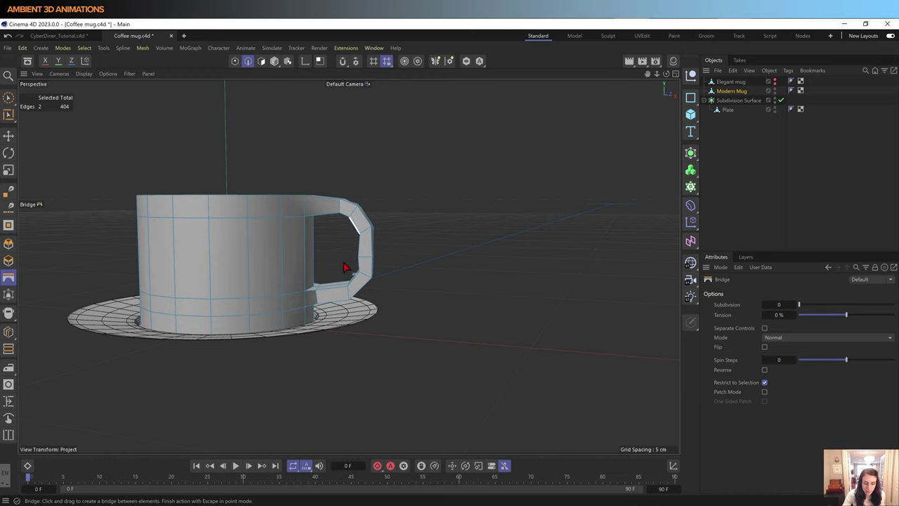
pyautogui.moveTo(344, 267)
pyautogui.keyDown('alt'); pyautogui.mouseDown()
pyautogui.moveTo(351, 297)
pyautogui.moveTo(372, 292)
pyautogui.mouseUp(); pyautogui.keyUp('alt')
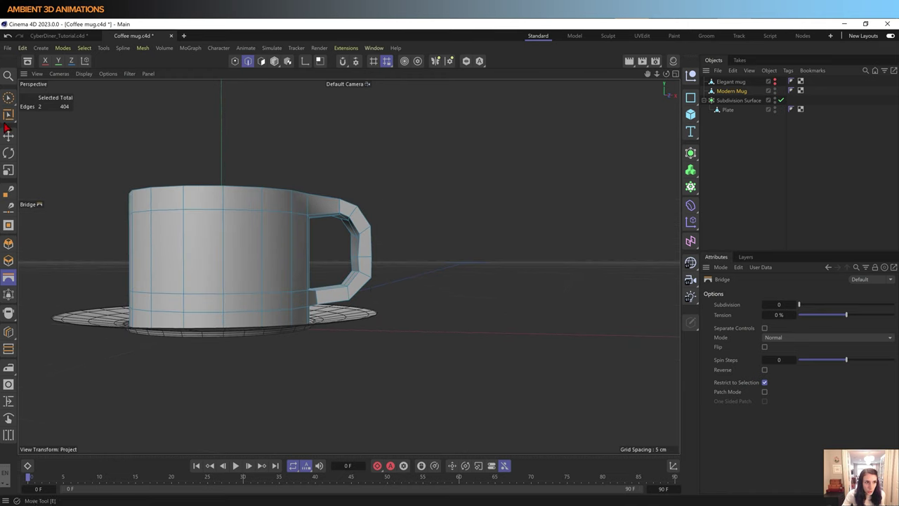
# Step: Loop-select a handle edge loop and scale it flat to zero height on Y
pyautogui.press('space')
pyautogui.scroll(2, 380, 256)
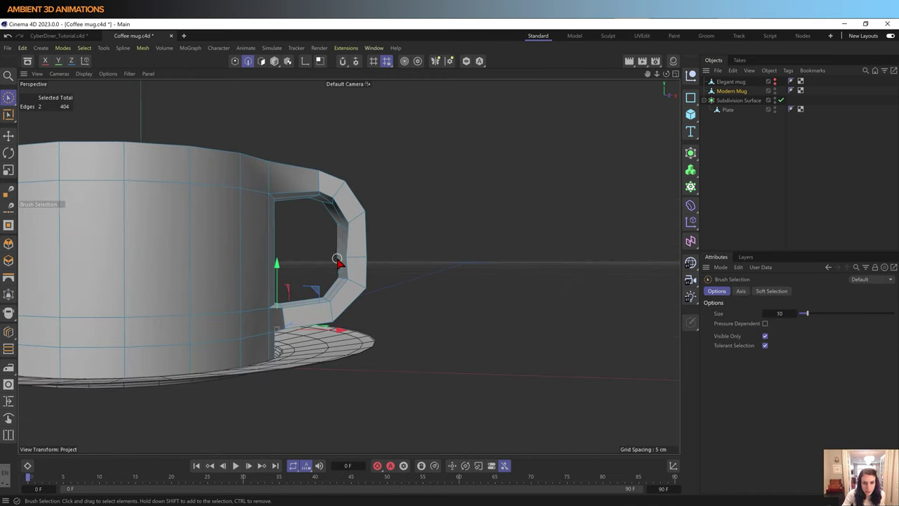
pyautogui.scroll(2, 383, 266)
pyautogui.press('u')
pyautogui.press('l')
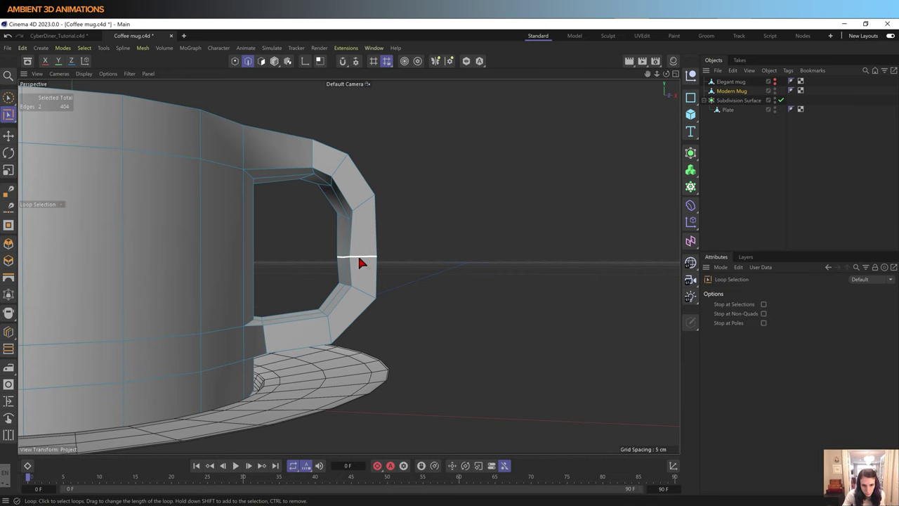
pyautogui.click(364, 208)
pyautogui.press('t')
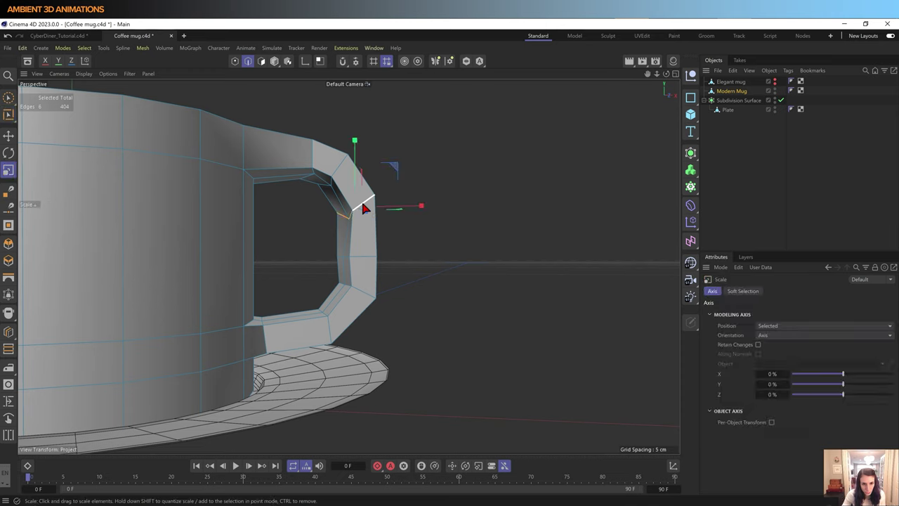
pyautogui.moveTo(354, 143); pyautogui.dragTo(361, 204)
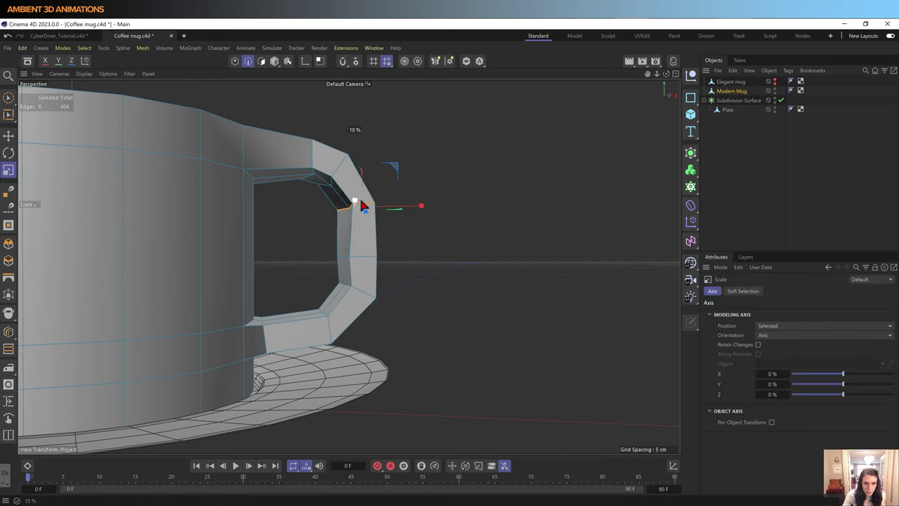
pyautogui.moveTo(361, 204); pyautogui.dragTo(362, 209)
pyautogui.moveTo(357, 208)
pyautogui.mouseDown()
pyautogui.moveTo(385, 251)
pyautogui.moveTo(407, 255)
pyautogui.moveTo(353, 261)
pyautogui.moveTo(331, 290)
pyautogui.moveTo(206, 296)
pyautogui.mouseUp()
# Step: Loop-select the vertical loop around the handle and scale it down
pyautogui.keyDown('alt'); pyautogui.moveTo(440, 169); pyautogui.dragTo(427, 245); pyautogui.keyUp('alt')
pyautogui.click(367, 229)
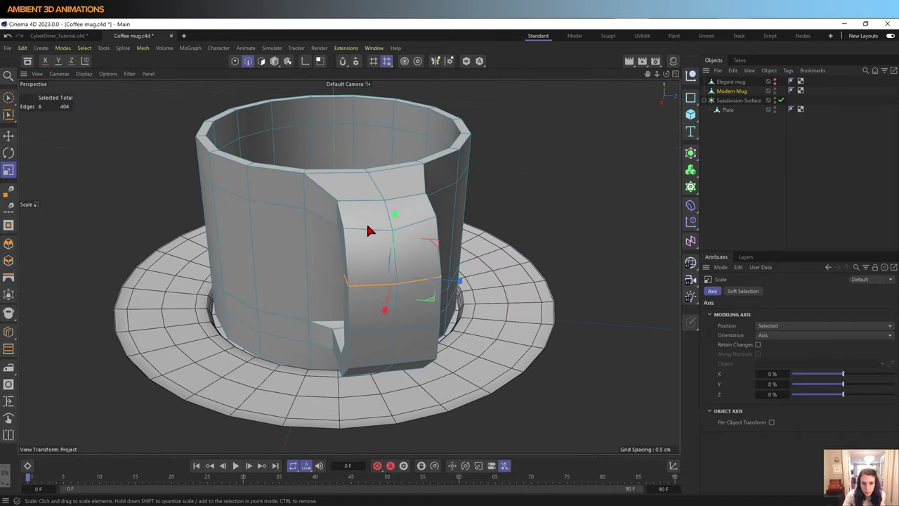
pyautogui.rightClick(366, 227)
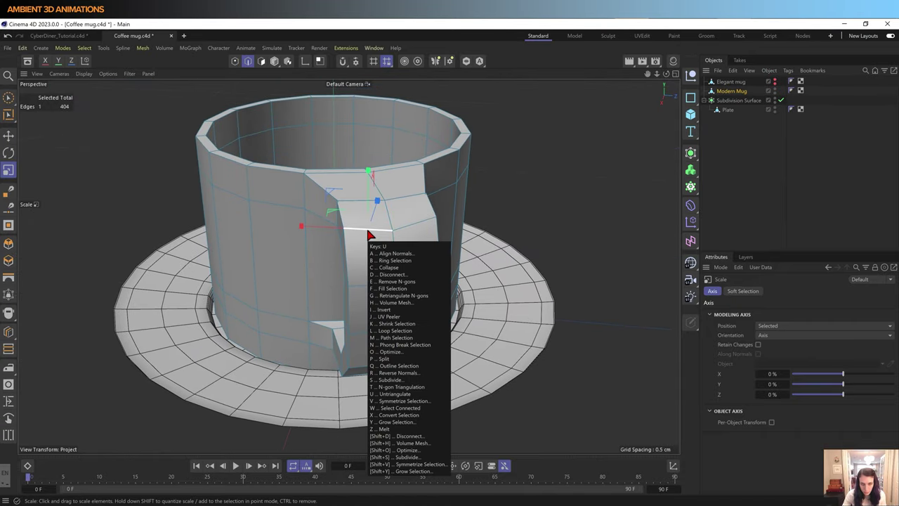
pyautogui.click(387, 295)
pyautogui.click(399, 232)
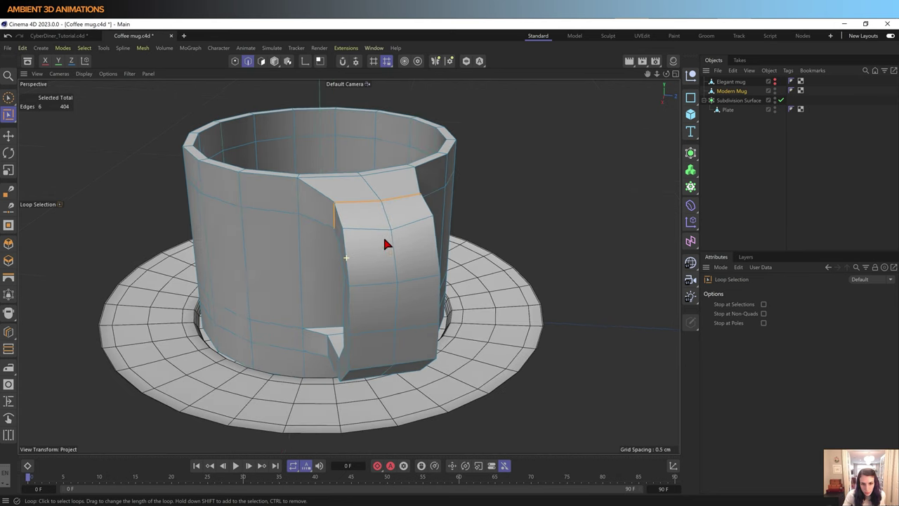
pyautogui.moveTo(382, 235)
pyautogui.keyDown('alt'); pyautogui.mouseDown()
pyautogui.moveTo(482, 236)
pyautogui.moveTo(485, 247)
pyautogui.mouseUp(); pyautogui.keyUp('alt')
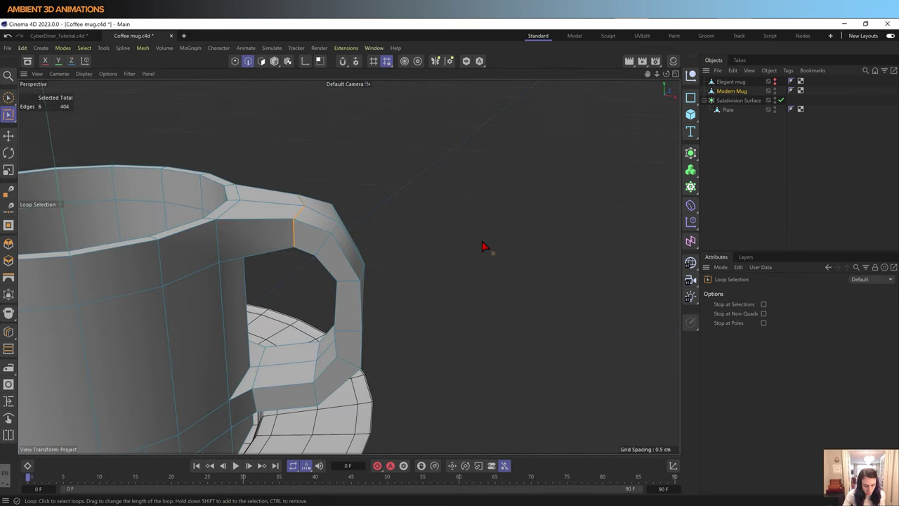
pyautogui.press('t')
pyautogui.moveTo(361, 226)
pyautogui.mouseDown()
pyautogui.moveTo(321, 231)
pyautogui.moveTo(252, 322)
pyautogui.mouseUp()
pyautogui.hotkey('ctrl', 'z')
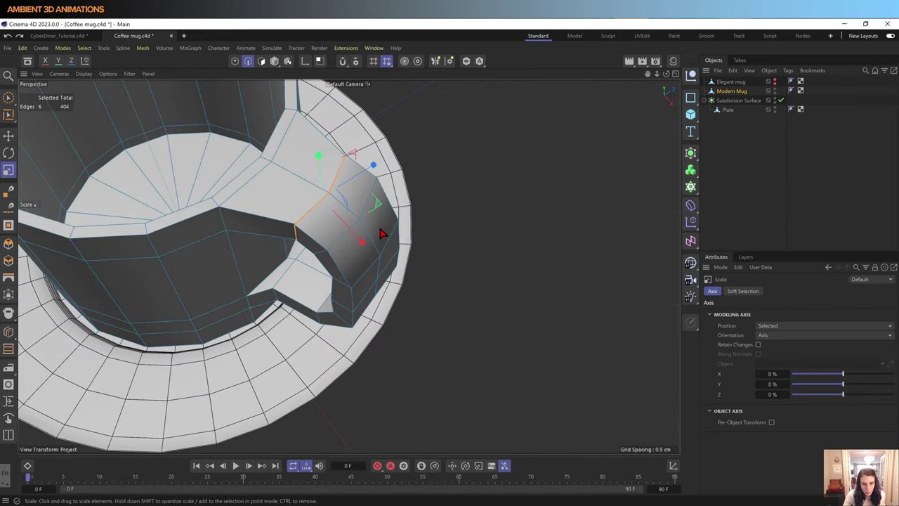
pyautogui.moveTo(380, 233); pyautogui.dragTo(364, 243)
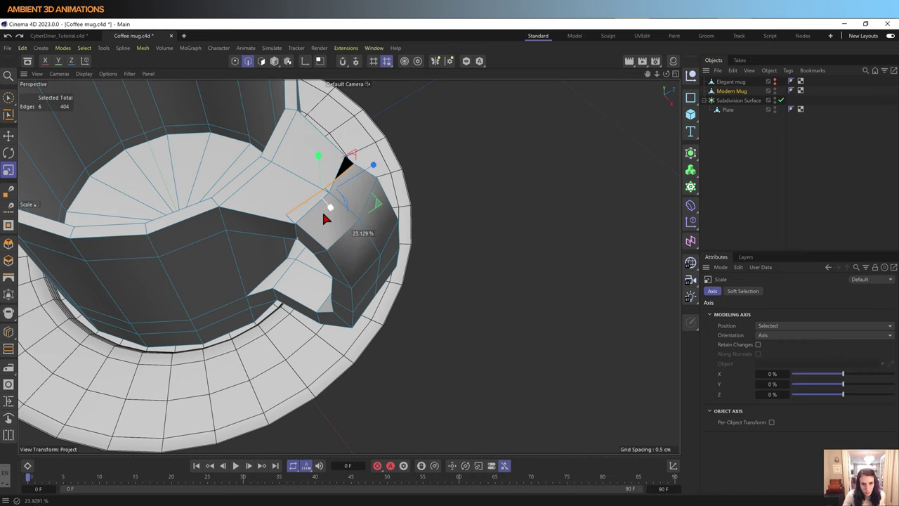
pyautogui.moveTo(362, 243)
pyautogui.mouseDown()
pyautogui.moveTo(321, 209)
pyautogui.moveTo(131, 160)
pyautogui.moveTo(171, 197)
pyautogui.moveTo(185, 196)
pyautogui.mouseUp()
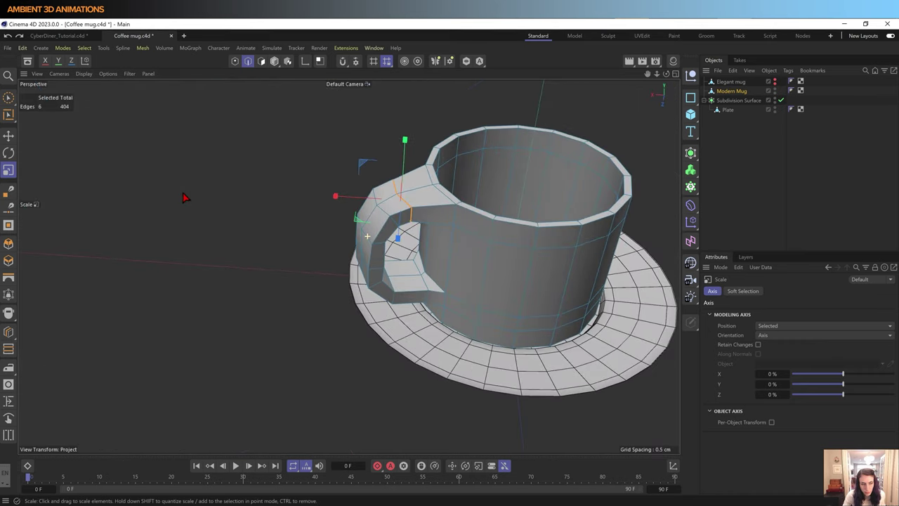
# Step: Nudge the six selected handle-join edges slightly outward
pyautogui.press('9')
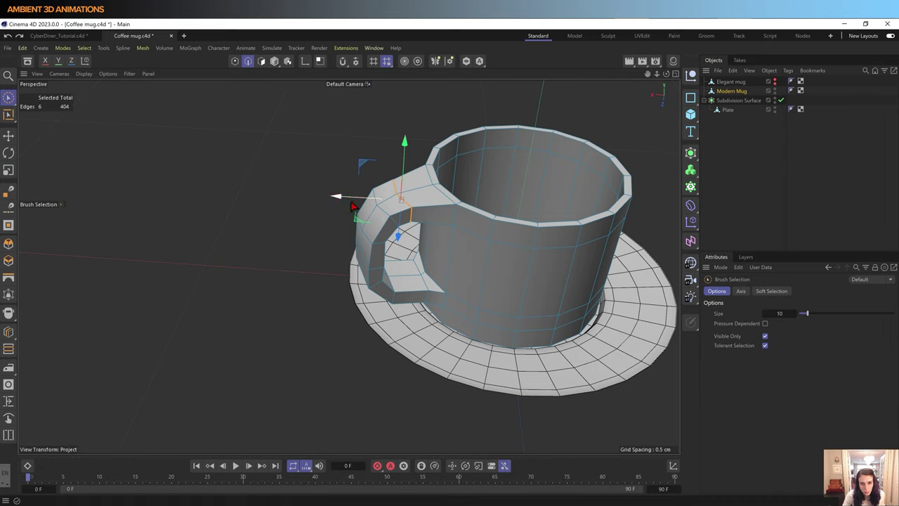
pyautogui.moveTo(314, 212)
pyautogui.mouseDown()
pyautogui.moveTo(341, 226)
pyautogui.moveTo(336, 204)
pyautogui.mouseUp()
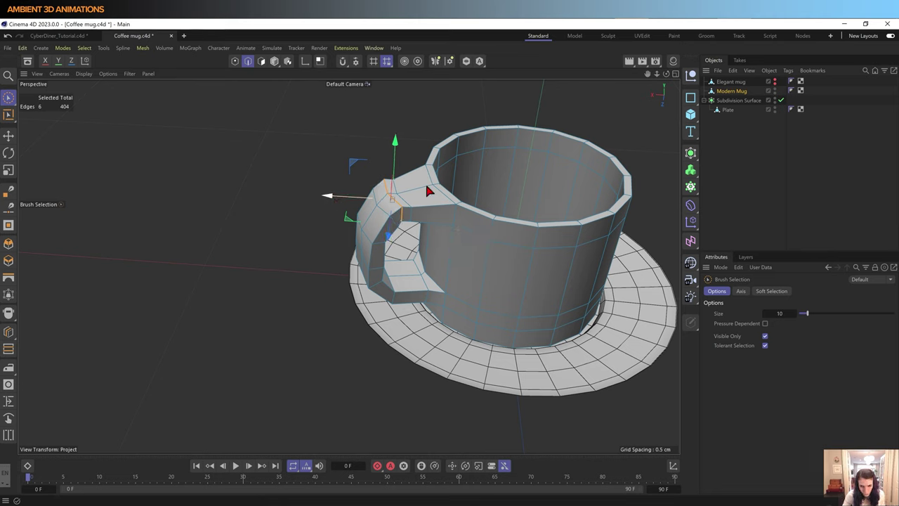
pyautogui.rightClick(401, 210)
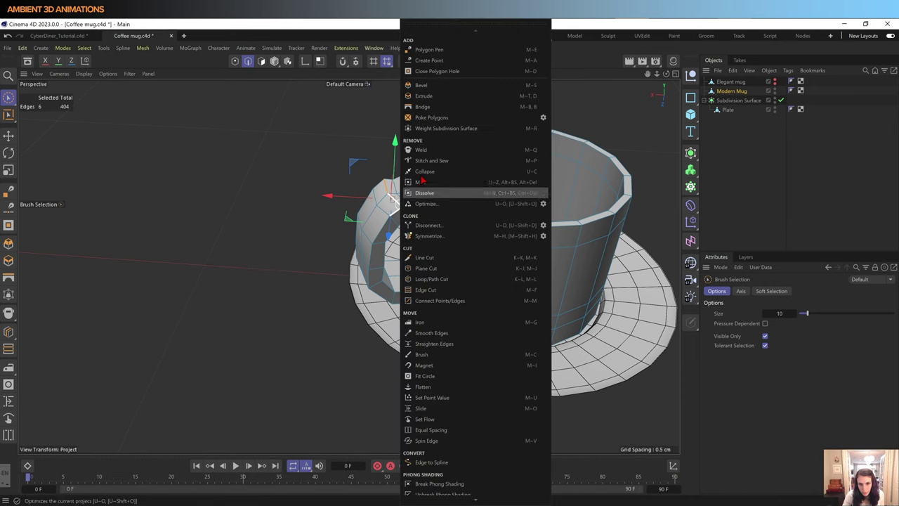
# Step: Dissolve the selected handle edges and move a handle edge loop outward to the left along X
pyautogui.click(424, 193)
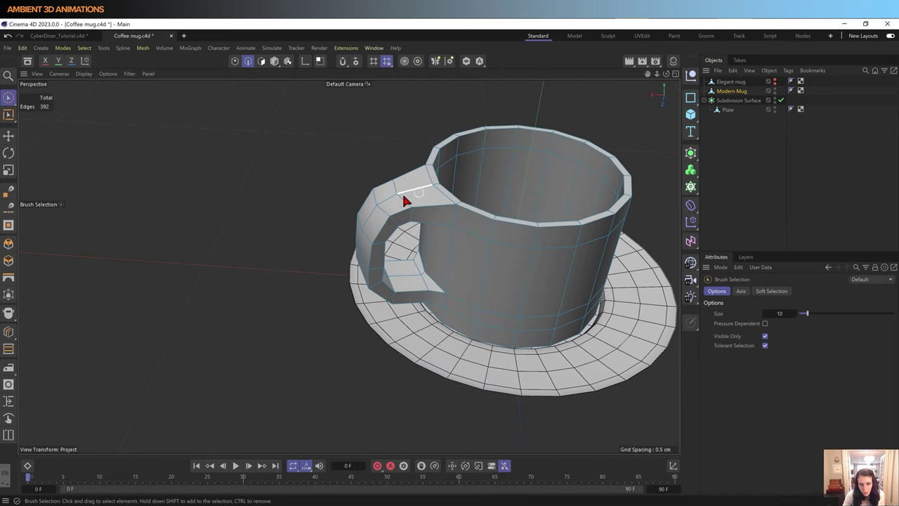
pyautogui.scroll(3, 407, 201)
pyautogui.scroll(3, 422, 215)
pyautogui.press('u')
pyautogui.press('l')
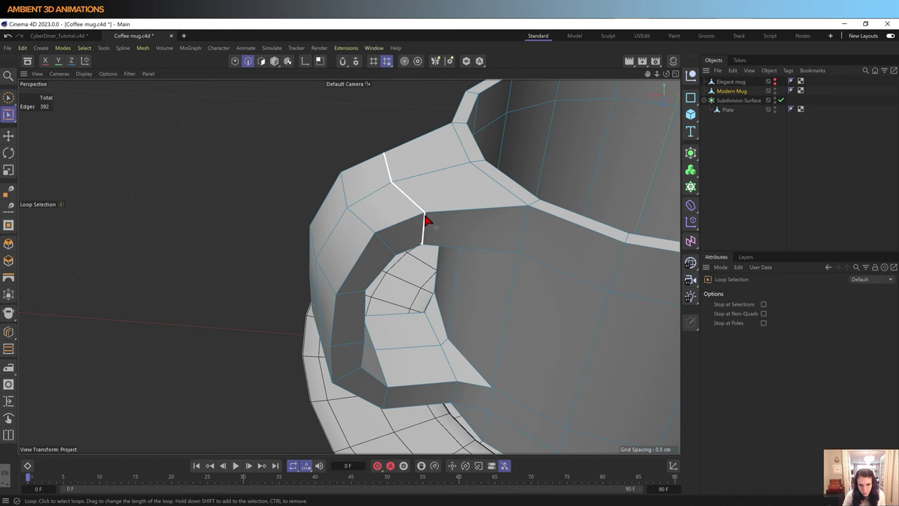
pyautogui.click(425, 213)
pyautogui.scroll(-2, 393, 219)
pyautogui.scroll(-3, 375, 235)
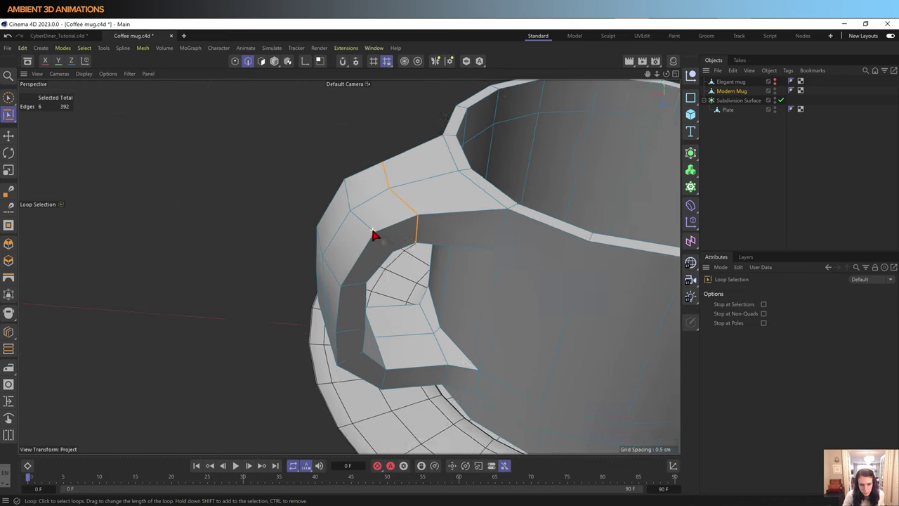
pyautogui.scroll(-3, 374, 236)
pyautogui.press('e')
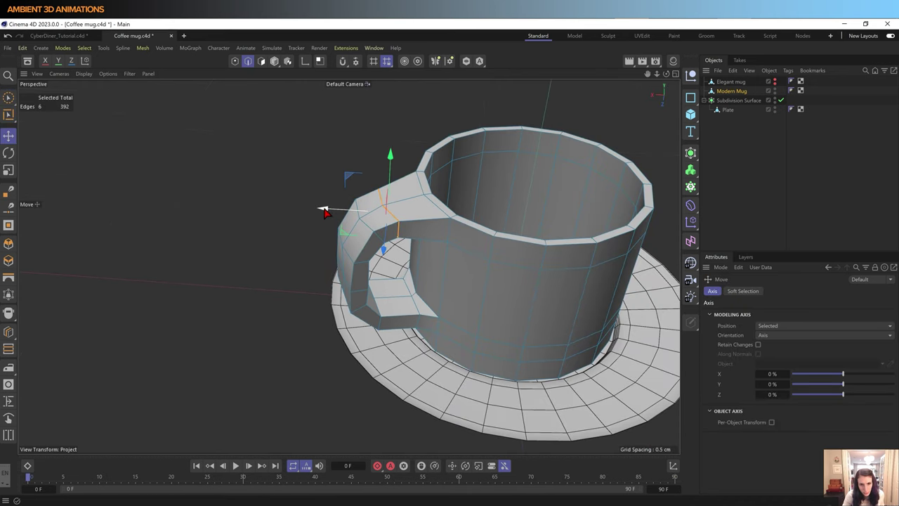
pyautogui.moveTo(325, 210)
pyautogui.mouseDown()
pyautogui.moveTo(308, 212)
pyautogui.moveTo(345, 207)
pyautogui.moveTo(305, 209)
pyautogui.moveTo(340, 210)
pyautogui.mouseUp()
# Step: Scale two edges near the handle's top corner down to about 65%
pyautogui.scroll(3, 413, 233)
pyautogui.scroll(3, 413, 233)
pyautogui.moveTo(413, 233)
pyautogui.keyDown('alt'); pyautogui.mouseDown()
pyautogui.moveTo(305, 199)
pyautogui.moveTo(319, 225)
pyautogui.moveTo(332, 223)
pyautogui.moveTo(301, 211)
pyautogui.moveTo(298, 193)
pyautogui.mouseUp(); pyautogui.keyUp('alt')
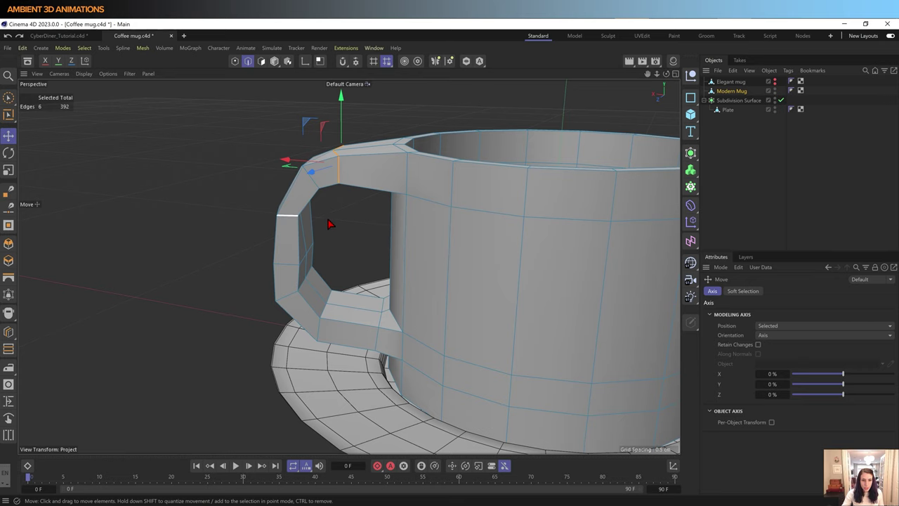
pyautogui.scroll(3, 302, 222)
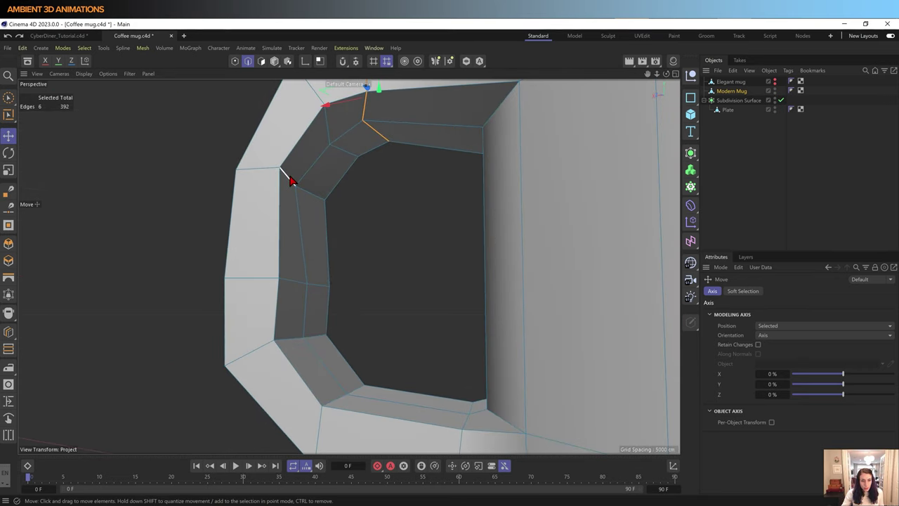
pyautogui.click(309, 194)
pyautogui.keyDown('shift'); pyautogui.click(288, 178); pyautogui.keyUp('shift')
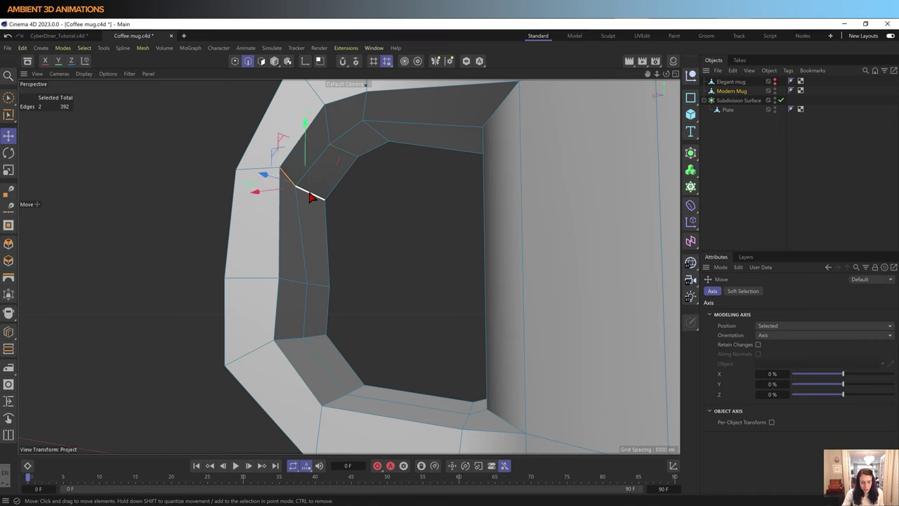
pyautogui.press('t')
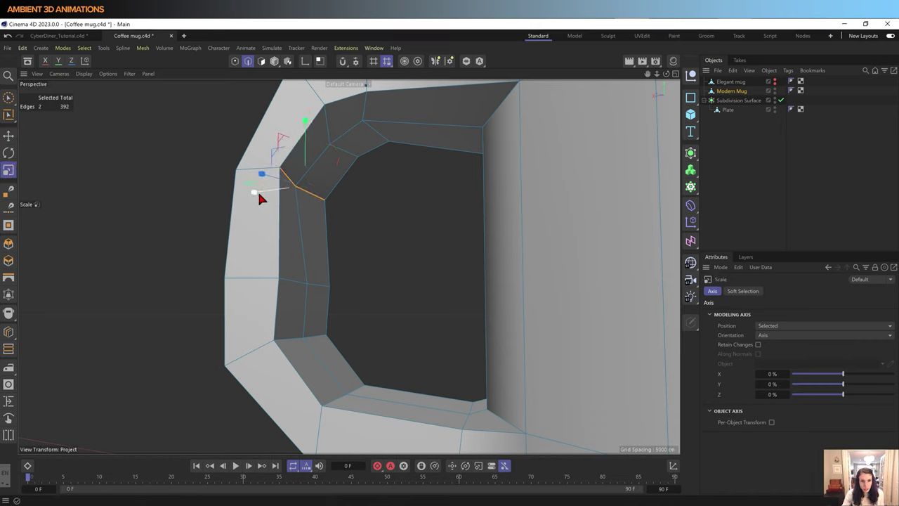
pyautogui.moveTo(255, 195); pyautogui.dragTo(270, 194)
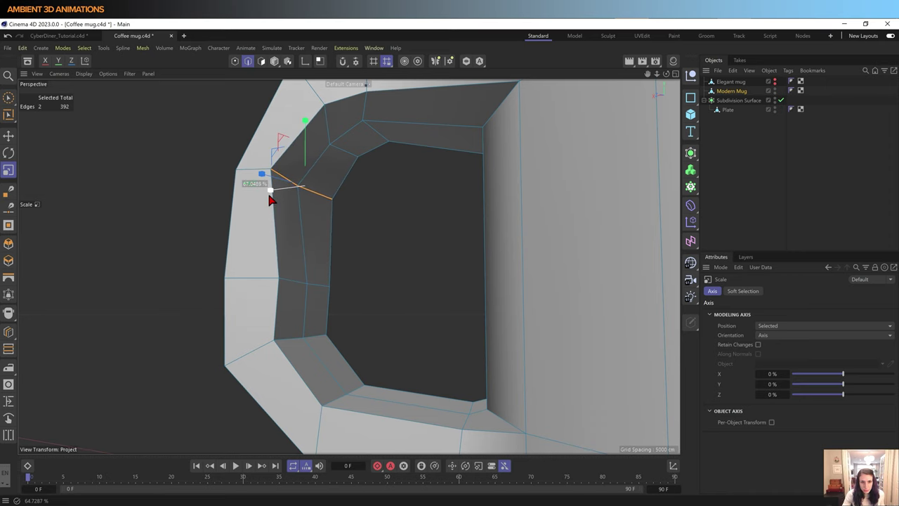
pyautogui.moveTo(271, 199); pyautogui.dragTo(261, 192)
# Step: In the four-view layout with Axis mode, rotate the handle edge pair to align with the handle
pyautogui.middleClick(367, 199)
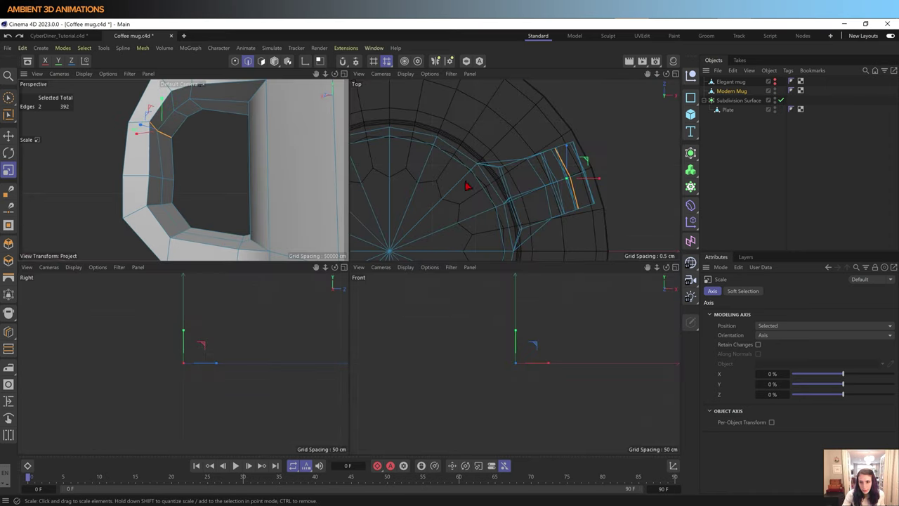
pyautogui.scroll(5, 569, 175)
pyautogui.scroll(2, 560, 160)
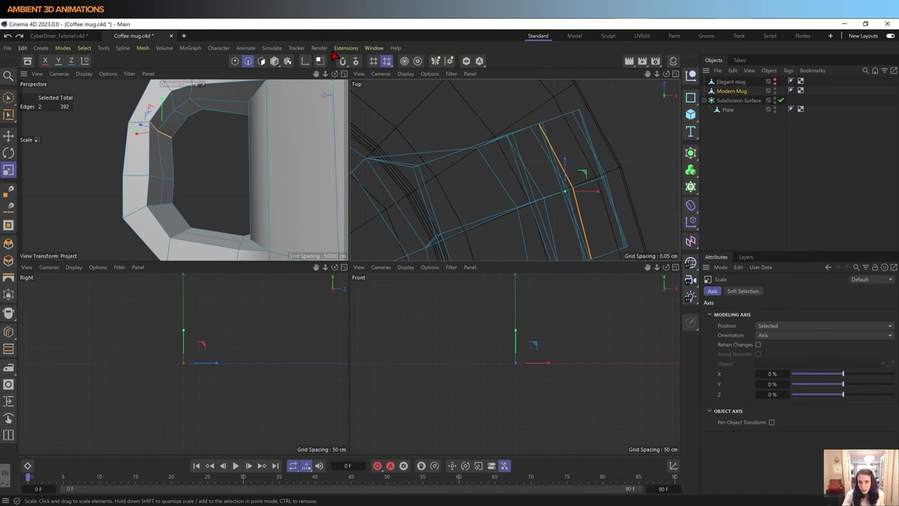
pyautogui.click(305, 62)
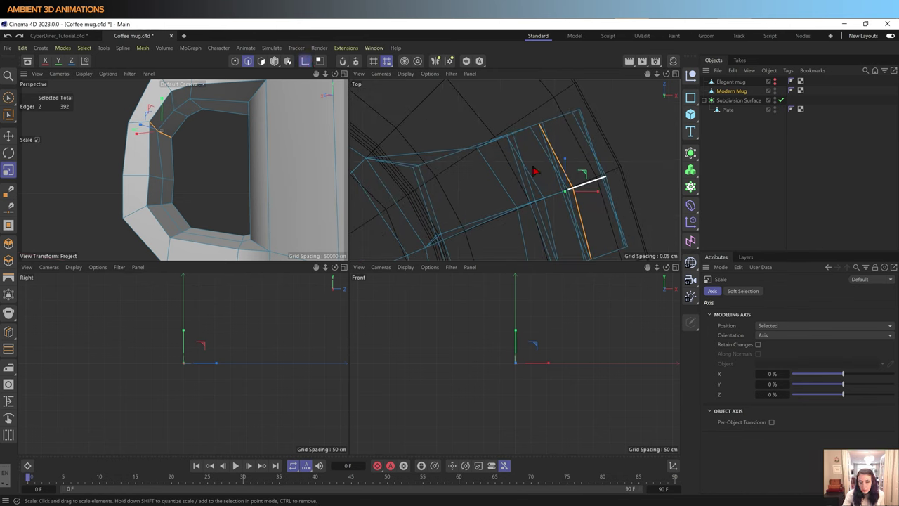
pyautogui.press('r')
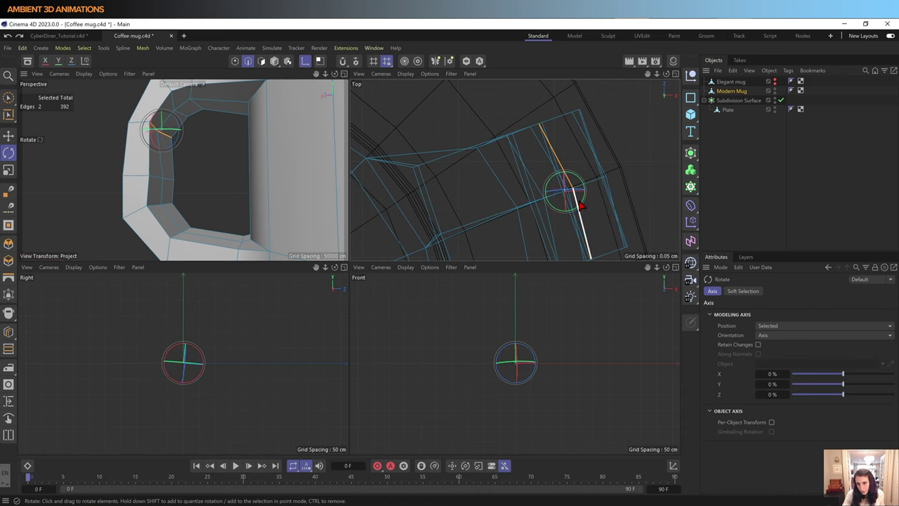
pyautogui.keyDown('shift'); pyautogui.click(580, 209); pyautogui.keyUp('shift')
pyautogui.moveTo(580, 209); pyautogui.dragTo(586, 206)
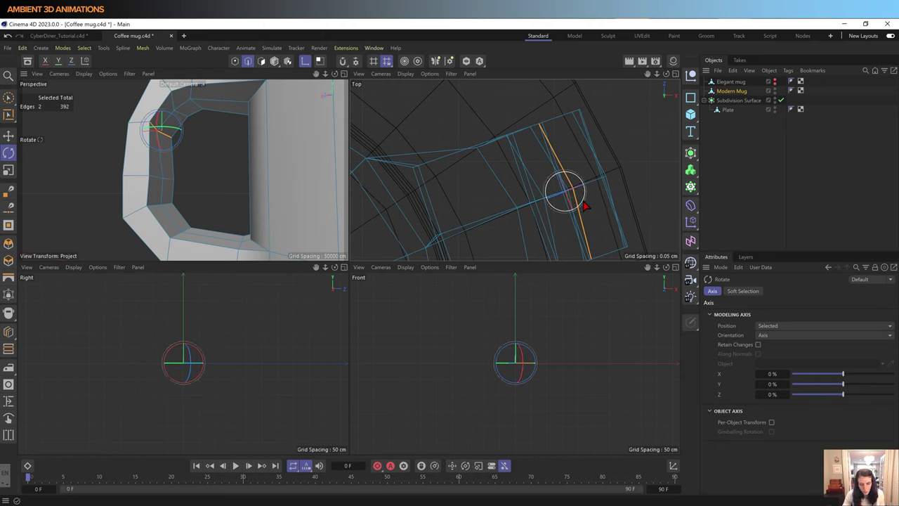
# Step: Scale the handle edge pair slightly inward
pyautogui.press('t')
pyautogui.moveTo(597, 184); pyautogui.dragTo(595, 187)
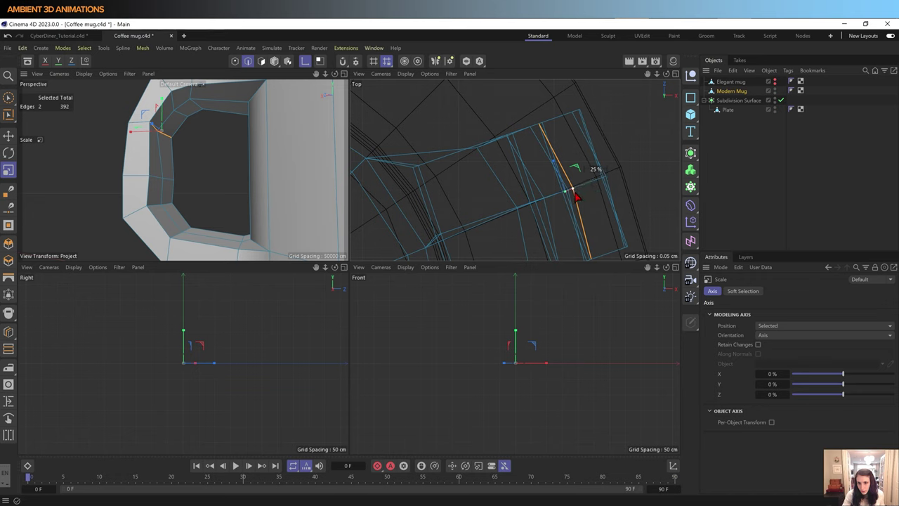
pyautogui.moveTo(574, 199); pyautogui.dragTo(579, 198)
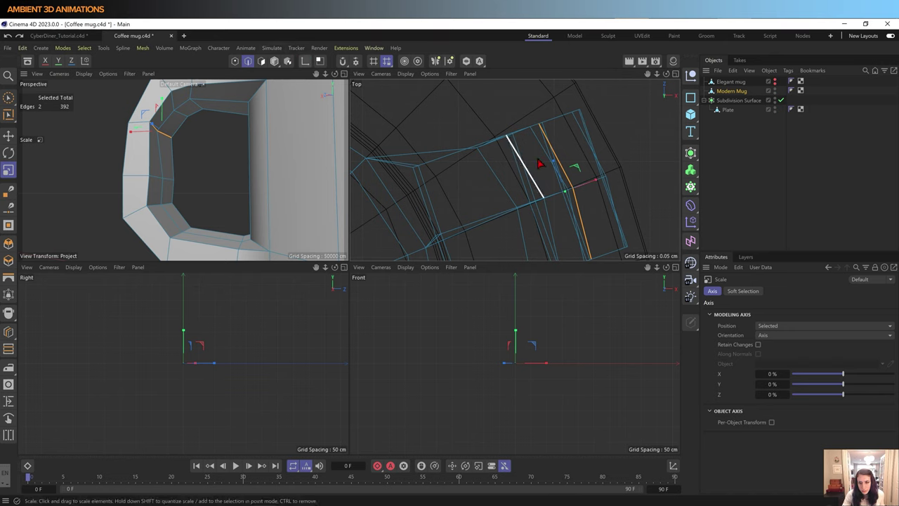
pyautogui.moveTo(594, 185); pyautogui.dragTo(569, 199)
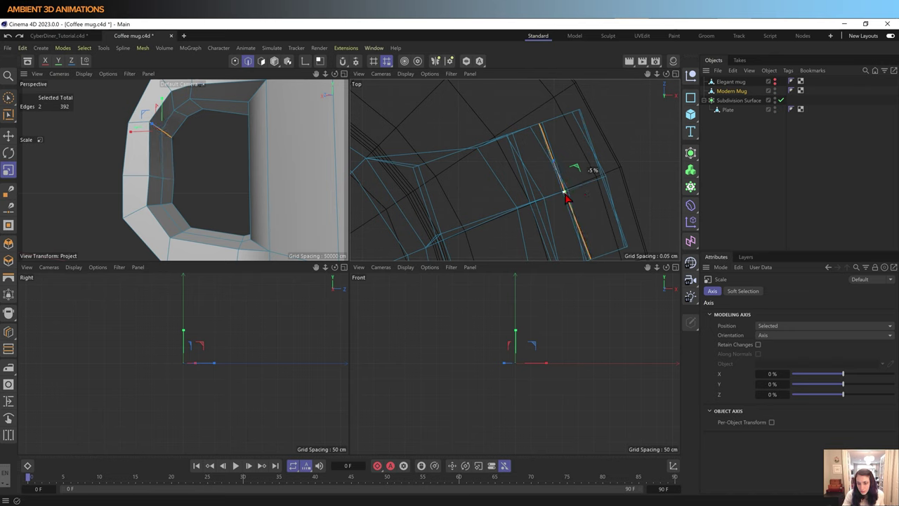
pyautogui.moveTo(569, 199); pyautogui.dragTo(569, 199)
# Step: Select a new pair of handle edges in the perspective view and toggle Axis mode
pyautogui.moveTo(171, 120)
pyautogui.keyDown('alt'); pyautogui.mouseDown()
pyautogui.moveTo(331, 201)
pyautogui.moveTo(279, 185)
pyautogui.moveTo(246, 190)
pyautogui.mouseUp(); pyautogui.keyUp('alt')
pyautogui.scroll(3, 259, 181)
pyautogui.scroll(3, 318, 200)
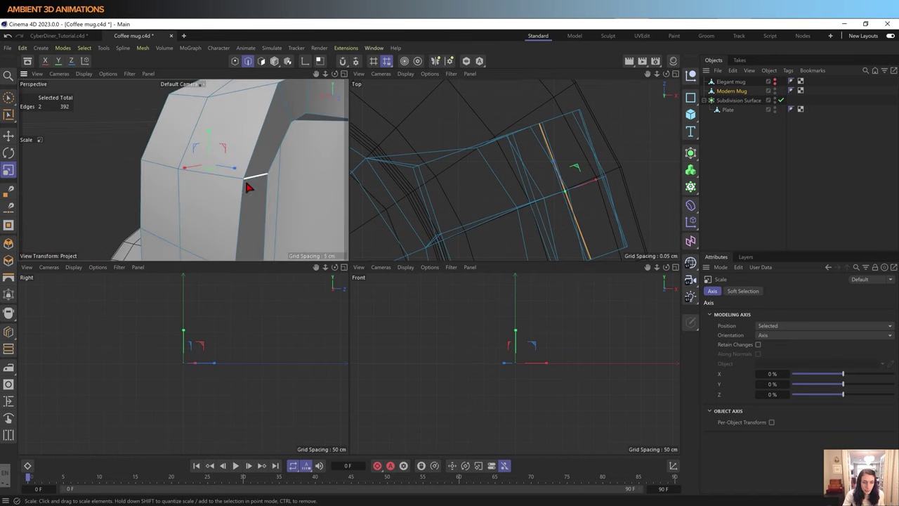
pyautogui.click(214, 174)
pyautogui.keyDown('shift'); pyautogui.click(159, 169); pyautogui.keyUp('shift')
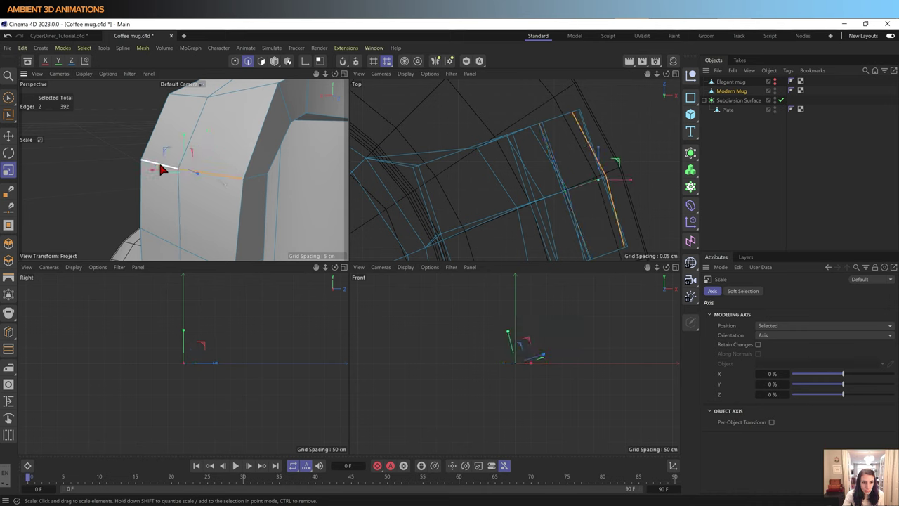
pyautogui.scroll(-3, 187, 184)
pyautogui.moveTo(206, 196)
pyautogui.keyDown('alt'); pyautogui.mouseDown()
pyautogui.moveTo(179, 230)
pyautogui.moveTo(211, 200)
pyautogui.mouseUp(); pyautogui.keyUp('alt')
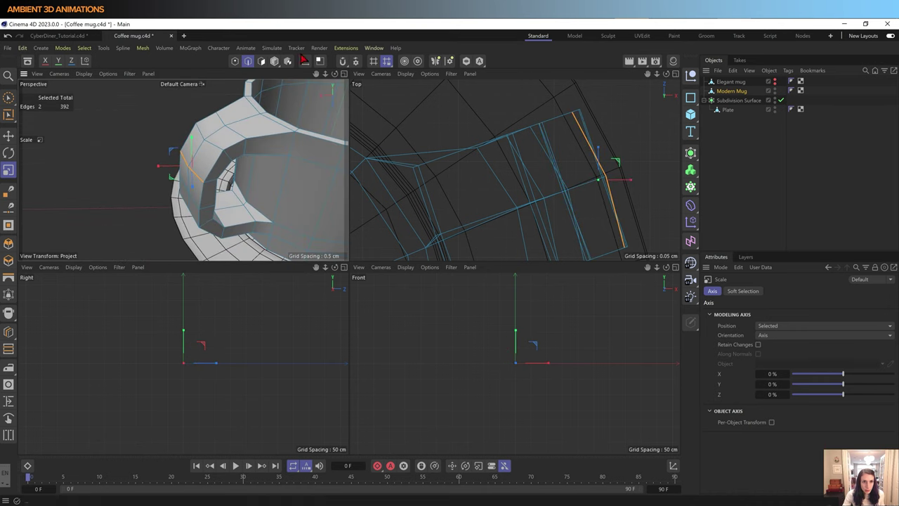
pyautogui.press('l')
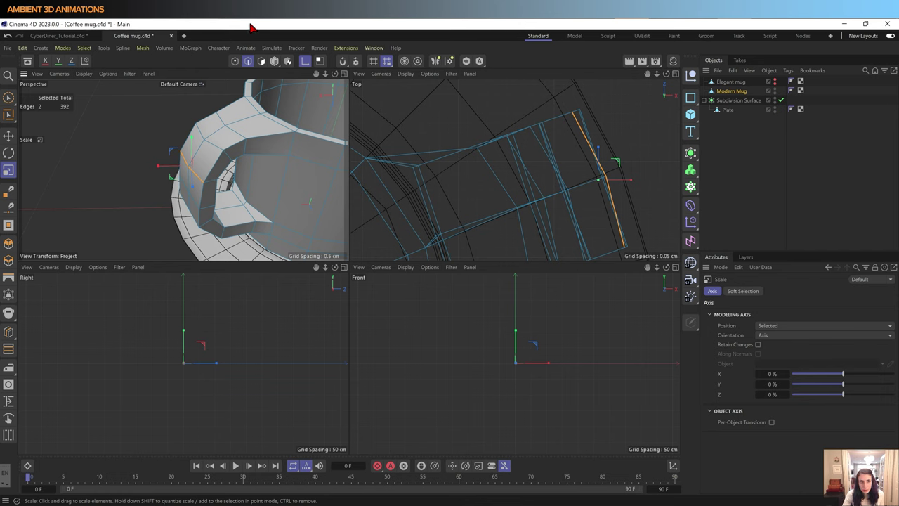
# Step: Rotate the selected handle edge pair about 20 degrees and scale it to close the gap
pyautogui.press('r')
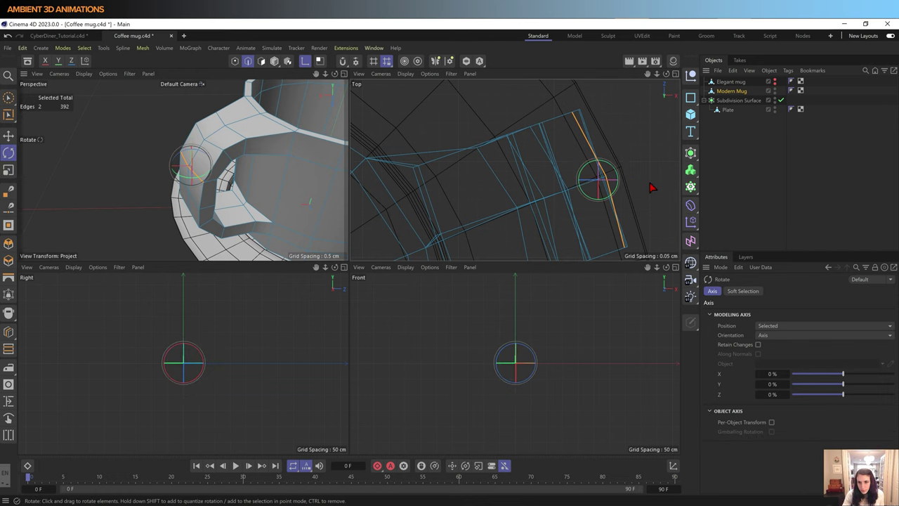
pyautogui.moveTo(618, 192); pyautogui.dragTo(621, 189)
pyautogui.press('t')
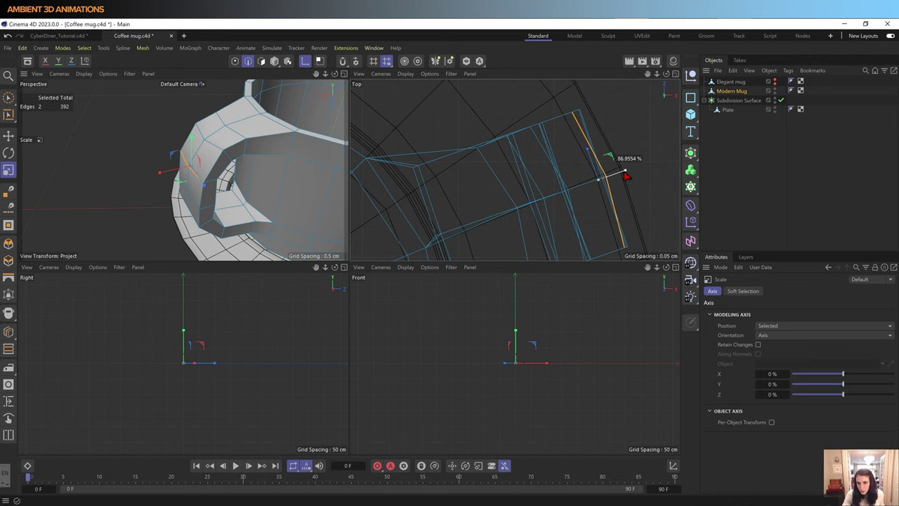
pyautogui.moveTo(623, 177); pyautogui.dragTo(623, 177)
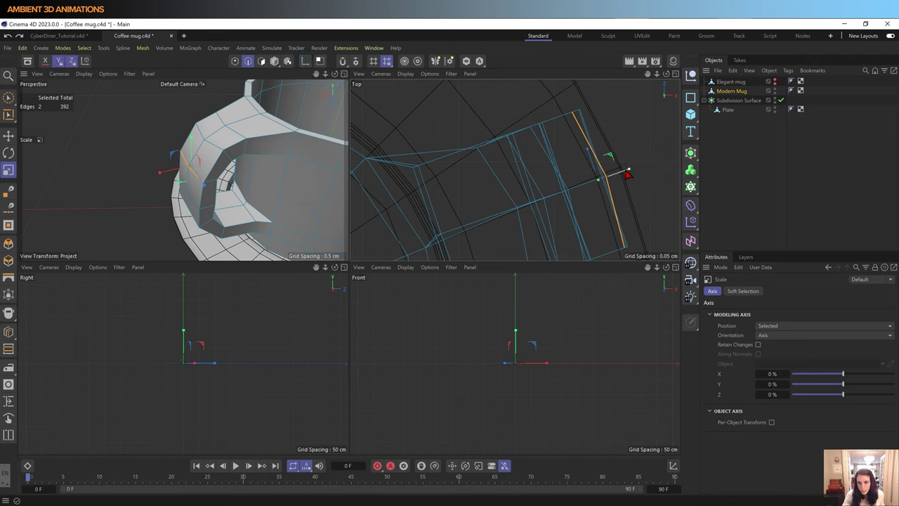
pyautogui.moveTo(625, 174); pyautogui.dragTo(605, 187)
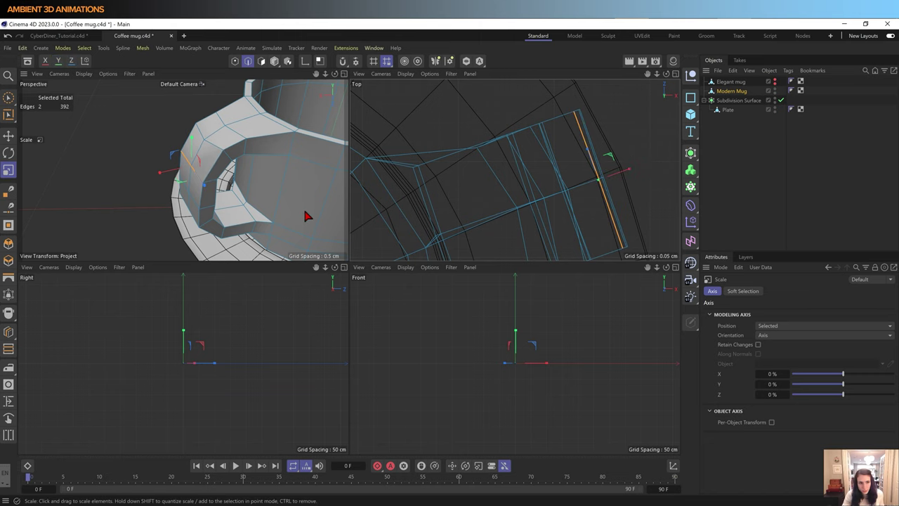
pyautogui.keyDown('alt'); pyautogui.moveTo(231, 158); pyautogui.dragTo(238, 219); pyautogui.keyUp('alt')
pyautogui.scroll(2, 226, 209)
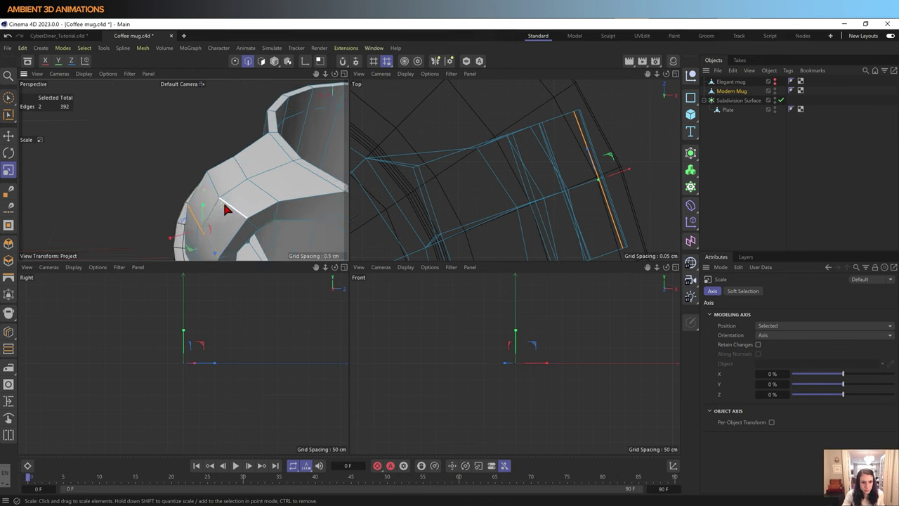
# Step: Rotate and scale the next handle edge loop in Top view to line up with its neighbours
pyautogui.doubleClick(230, 209)
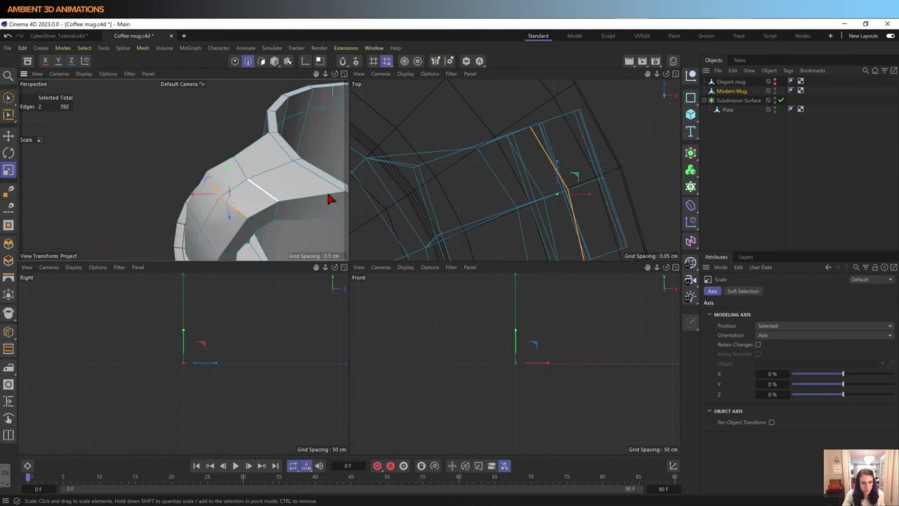
pyautogui.press('Return')
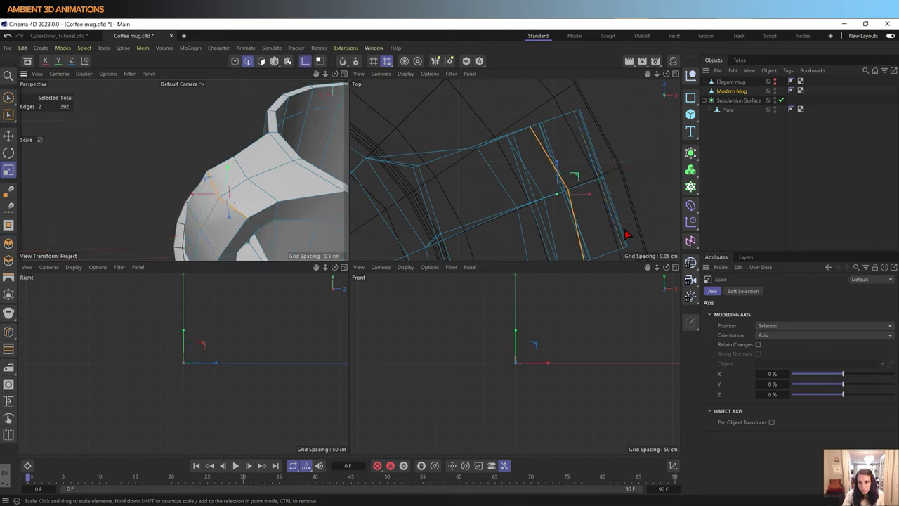
pyautogui.press('r')
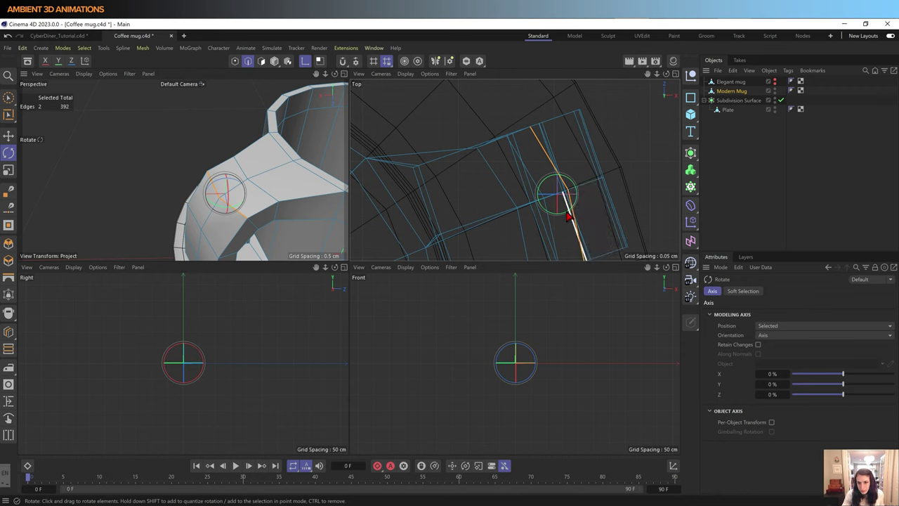
pyautogui.moveTo(570, 215); pyautogui.dragTo(574, 212)
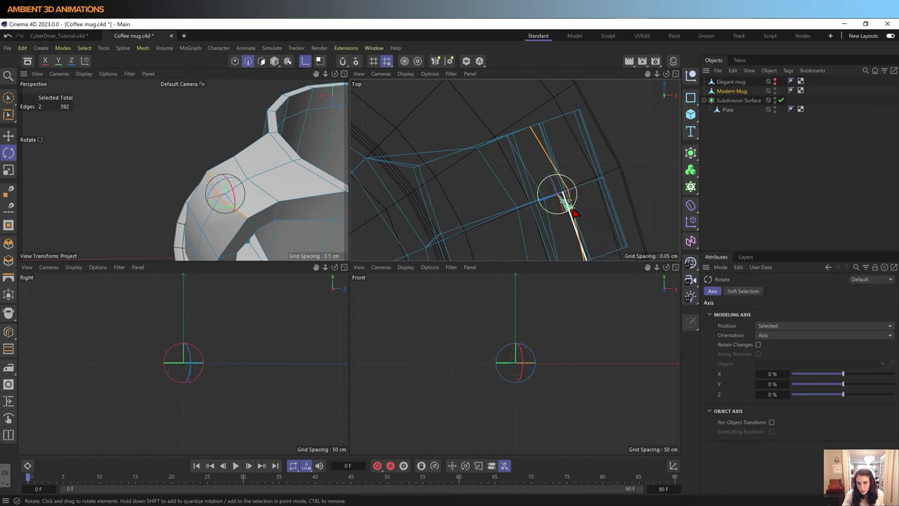
pyautogui.moveTo(575, 213); pyautogui.dragTo(574, 214)
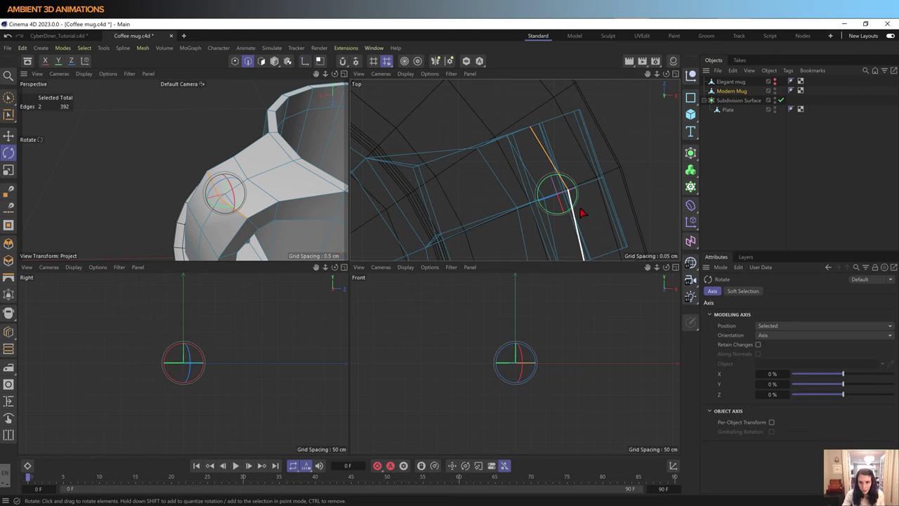
pyautogui.press('t')
pyautogui.moveTo(589, 191); pyautogui.dragTo(562, 202)
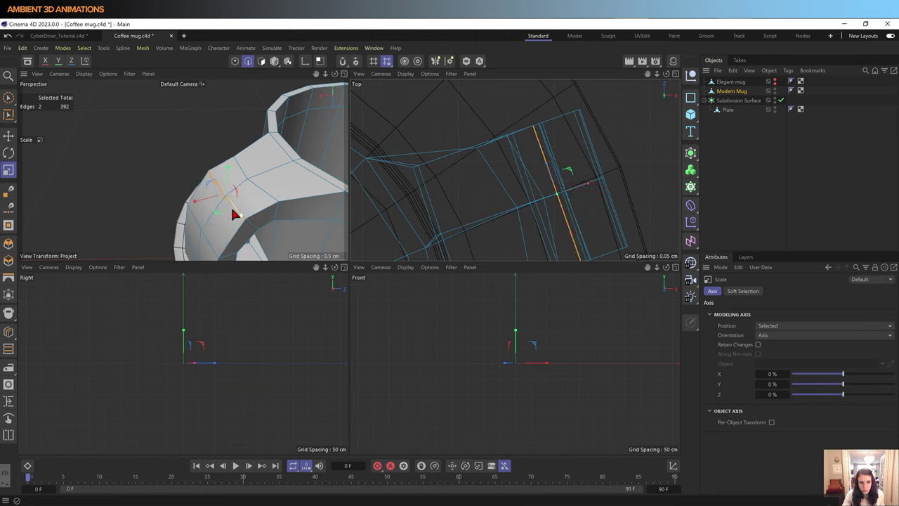
pyautogui.keyDown('alt'); pyautogui.moveTo(235, 210); pyautogui.dragTo(189, 149); pyautogui.keyUp('alt')
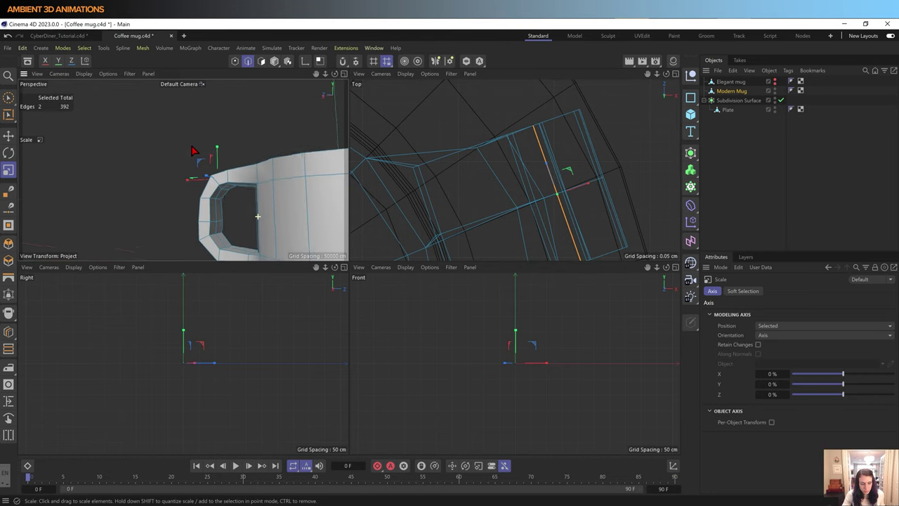
pyautogui.scroll(2, 221, 193)
pyautogui.scroll(4, 218, 184)
pyautogui.keyDown('alt'); pyautogui.moveTo(232, 193); pyautogui.dragTo(257, 187); pyautogui.keyUp('alt')
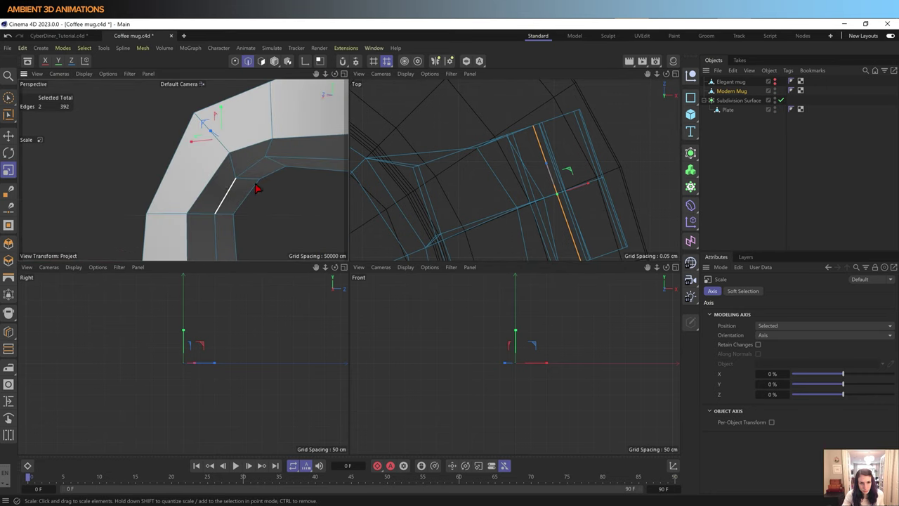
# Step: Brush-select a point on the mug handle and nudge it up and to the right
pyautogui.press('9')
pyautogui.click(235, 60)
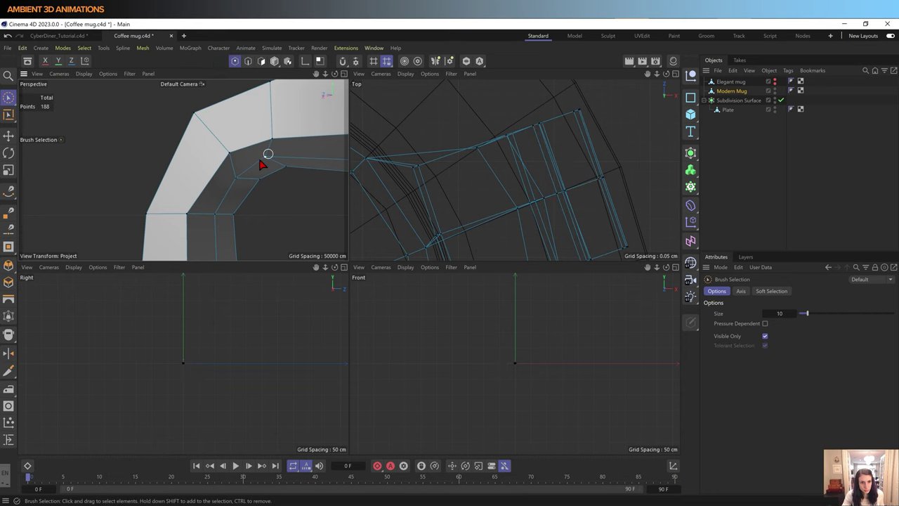
pyautogui.click(233, 175)
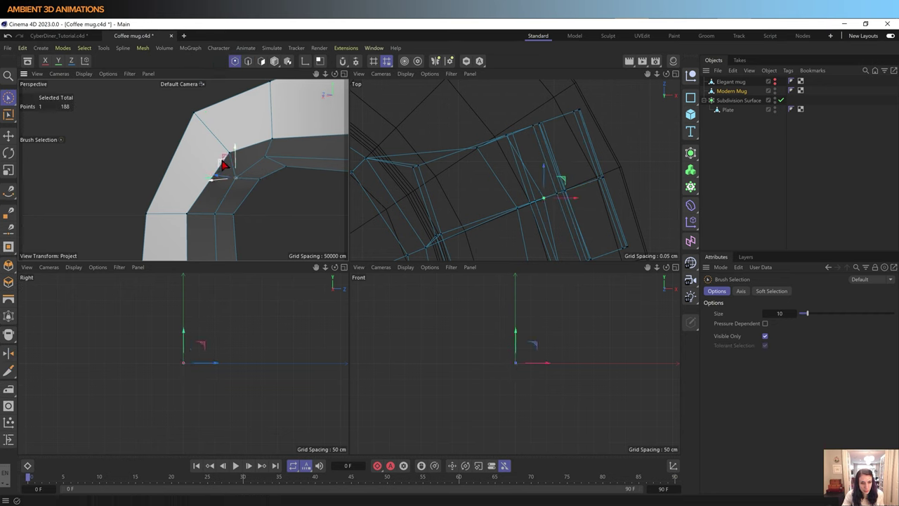
pyautogui.moveTo(224, 165); pyautogui.dragTo(232, 158)
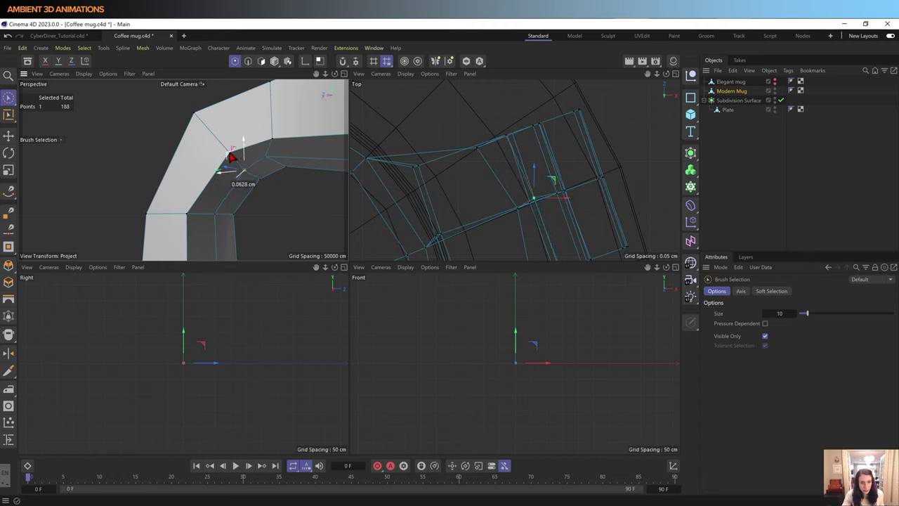
pyautogui.moveTo(232, 156)
pyautogui.mouseDown()
pyautogui.moveTo(261, 176)
pyautogui.moveTo(249, 161)
pyautogui.mouseUp()
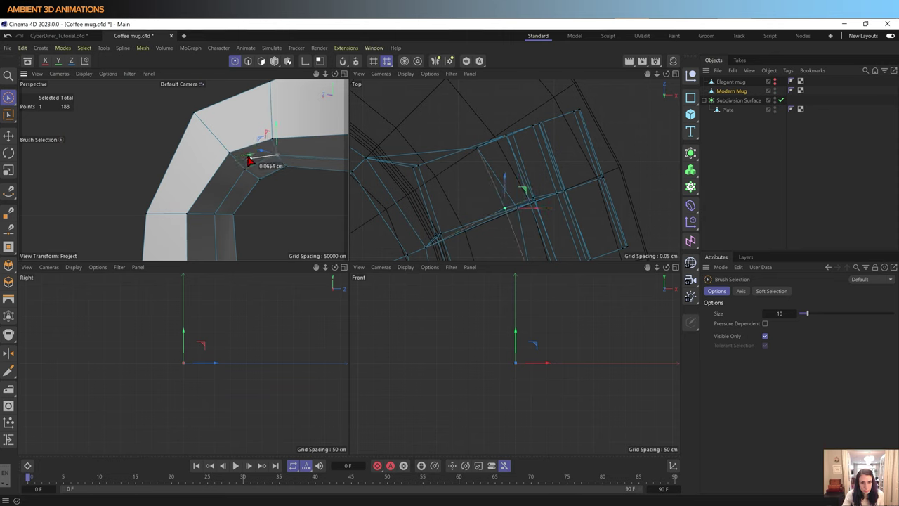
# Step: Select a group of points on the Modern Mug's body
pyautogui.scroll(-5, 251, 171)
pyautogui.scroll(-5, 284, 193)
pyautogui.scroll(-3, 298, 208)
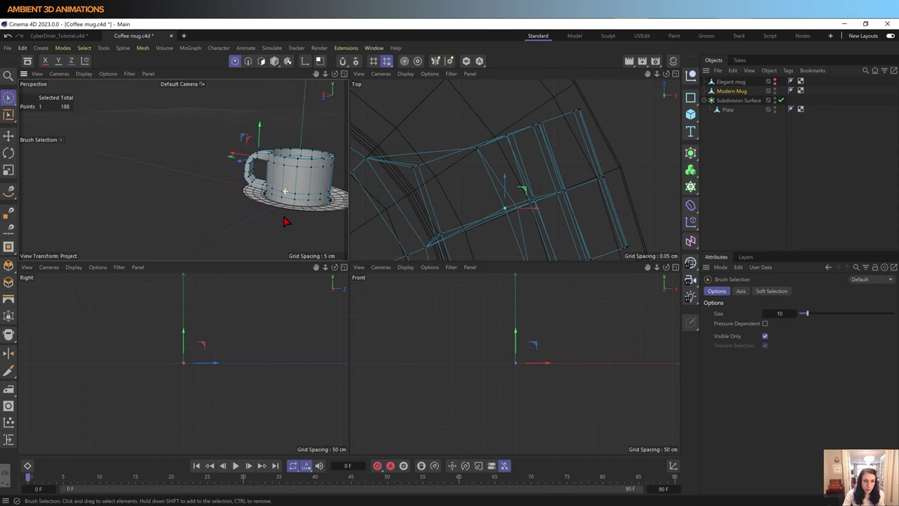
pyautogui.scroll(3, 269, 170)
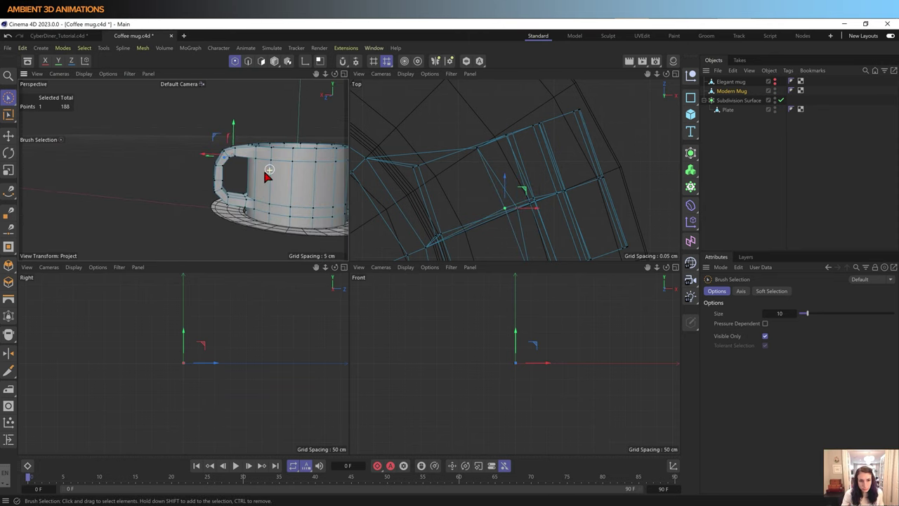
pyautogui.keyDown('alt'); pyautogui.moveTo(238, 181); pyautogui.dragTo(239, 181); pyautogui.keyUp('alt')
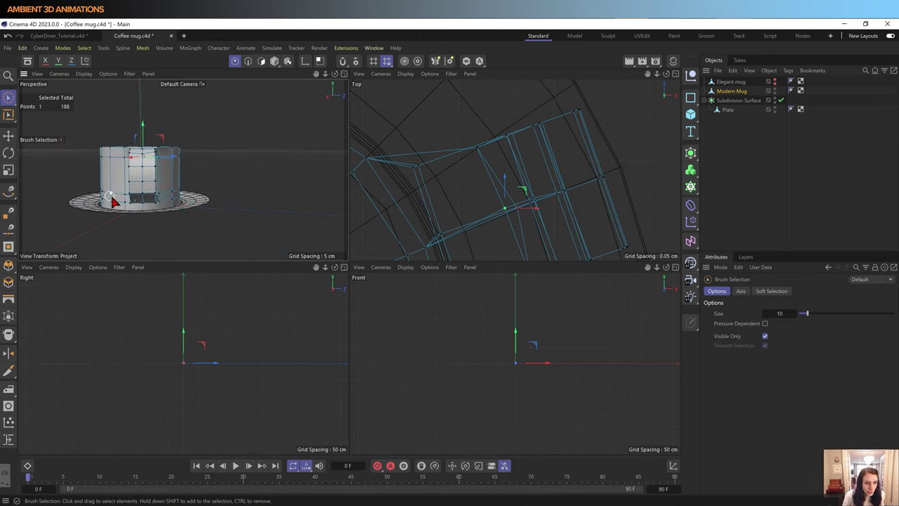
pyautogui.moveTo(112, 202)
pyautogui.keyDown('alt'); pyautogui.mouseDown()
pyautogui.moveTo(182, 229)
pyautogui.moveTo(178, 194)
pyautogui.mouseUp(); pyautogui.keyUp('alt')
pyautogui.scroll(3, 208, 203)
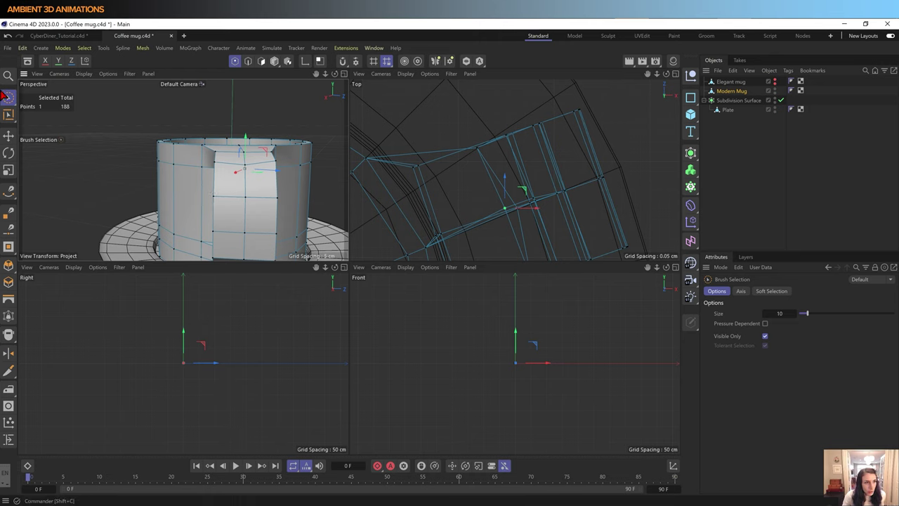
pyautogui.moveTo(211, 200)
pyautogui.mouseDown()
pyautogui.moveTo(279, 203)
pyautogui.moveTo(116, 208)
pyautogui.mouseUp()
pyautogui.keyDown('shift'); pyautogui.click(239, 215); pyautogui.keyUp('shift')
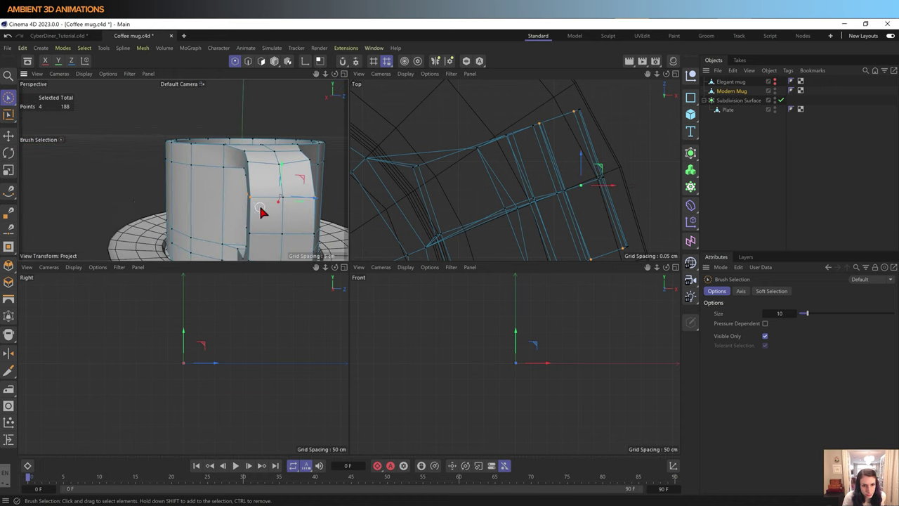
# Step: Scale the selected mug points inward
pyautogui.moveTo(260, 212)
pyautogui.keyDown('alt'); pyautogui.mouseDown()
pyautogui.moveTo(151, 200)
pyautogui.moveTo(174, 209)
pyautogui.mouseUp(); pyautogui.keyUp('alt')
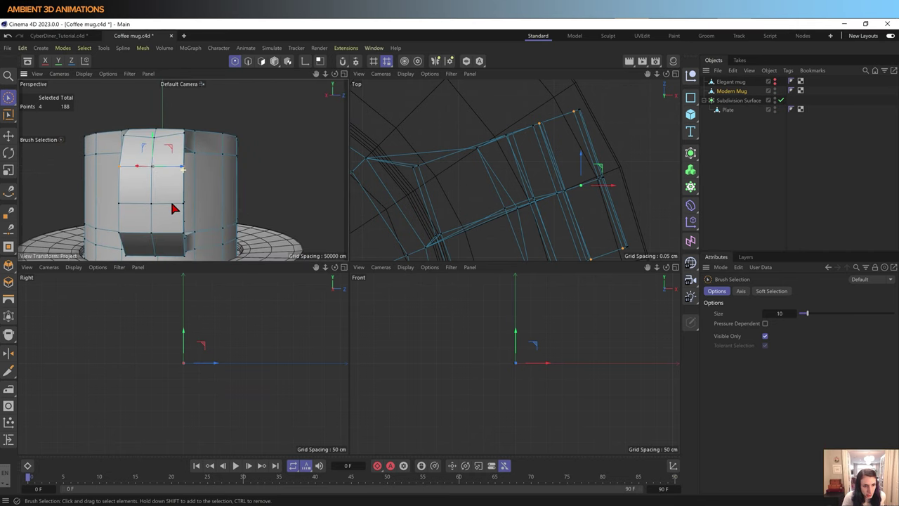
pyautogui.moveTo(116, 206)
pyautogui.keyDown('alt'); pyautogui.mouseDown()
pyautogui.moveTo(144, 217)
pyautogui.moveTo(133, 217)
pyautogui.mouseUp(); pyautogui.keyUp('alt')
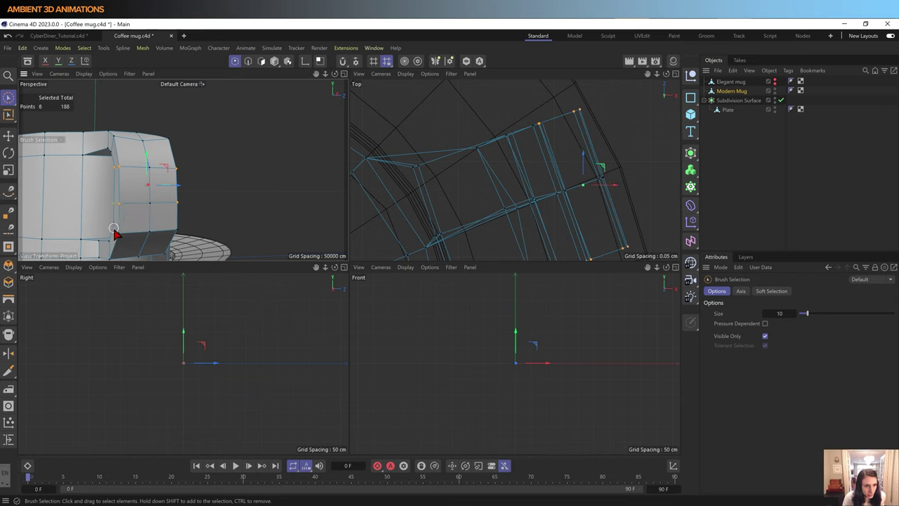
pyautogui.moveTo(162, 225)
pyautogui.keyDown('alt'); pyautogui.mouseDown()
pyautogui.moveTo(115, 227)
pyautogui.moveTo(158, 237)
pyautogui.mouseUp(); pyautogui.keyUp('alt')
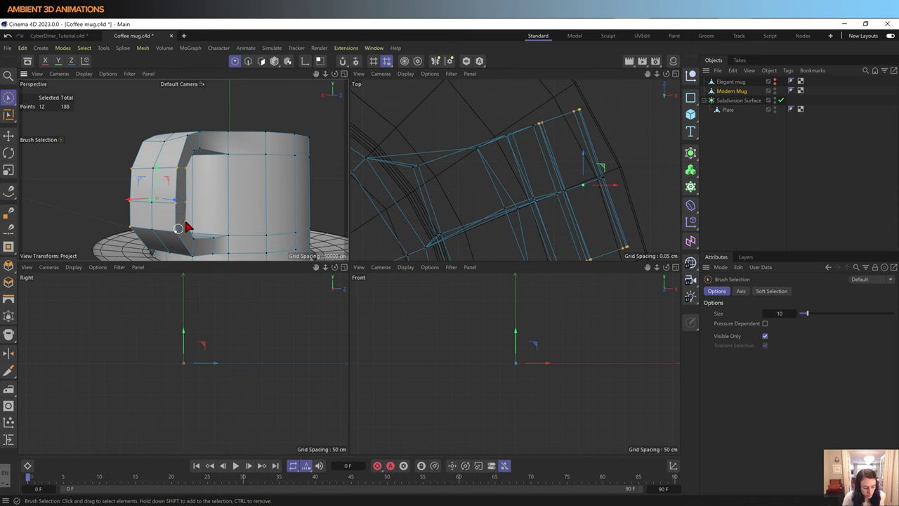
pyautogui.press('t')
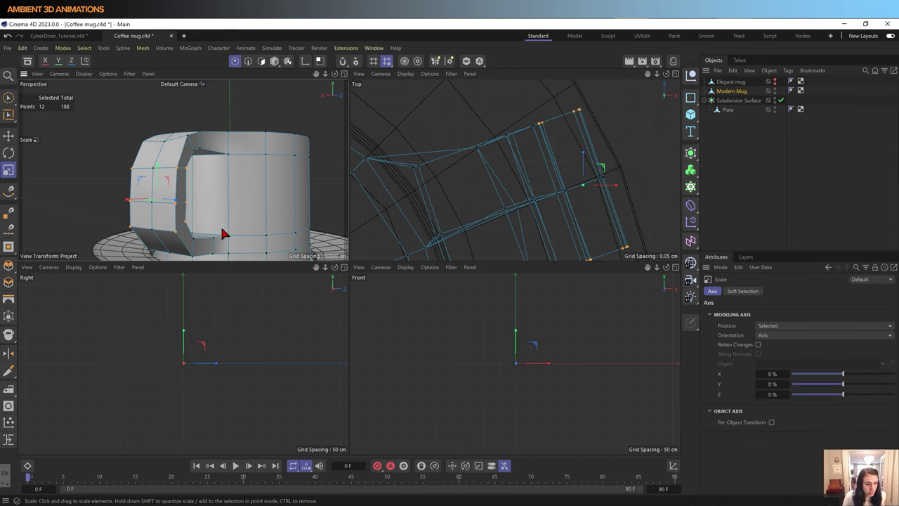
pyautogui.moveTo(225, 230)
pyautogui.keyDown('alt'); pyautogui.mouseDown()
pyautogui.moveTo(241, 239)
pyautogui.moveTo(283, 223)
pyautogui.moveTo(173, 246)
pyautogui.mouseUp(); pyautogui.keyUp('alt')
# Step: Undo the stray dent in the mug's front
pyautogui.moveTo(202, 199)
pyautogui.keyDown('alt'); pyautogui.mouseDown()
pyautogui.moveTo(305, 152)
pyautogui.moveTo(260, 201)
pyautogui.moveTo(176, 196)
pyautogui.moveTo(184, 196)
pyautogui.mouseUp(); pyautogui.keyUp('alt')
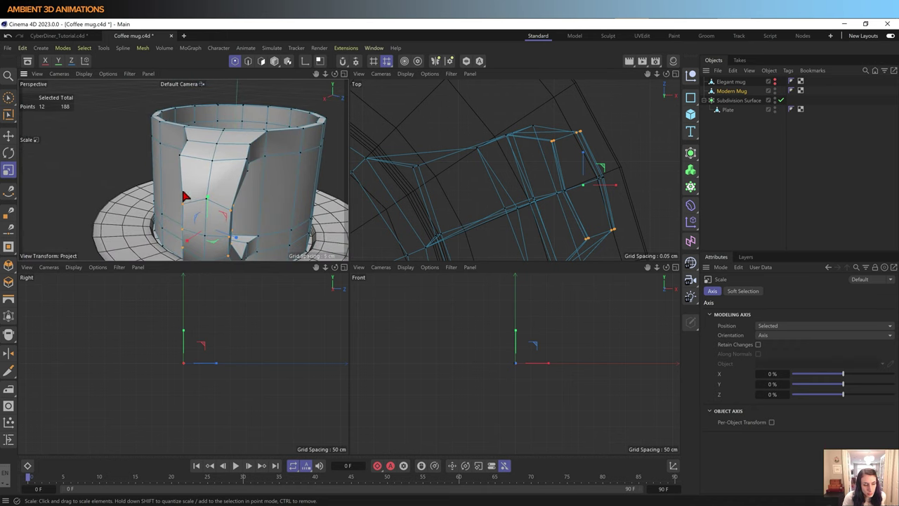
pyautogui.scroll(-3, 246, 211)
pyautogui.scroll(-2, 246, 210)
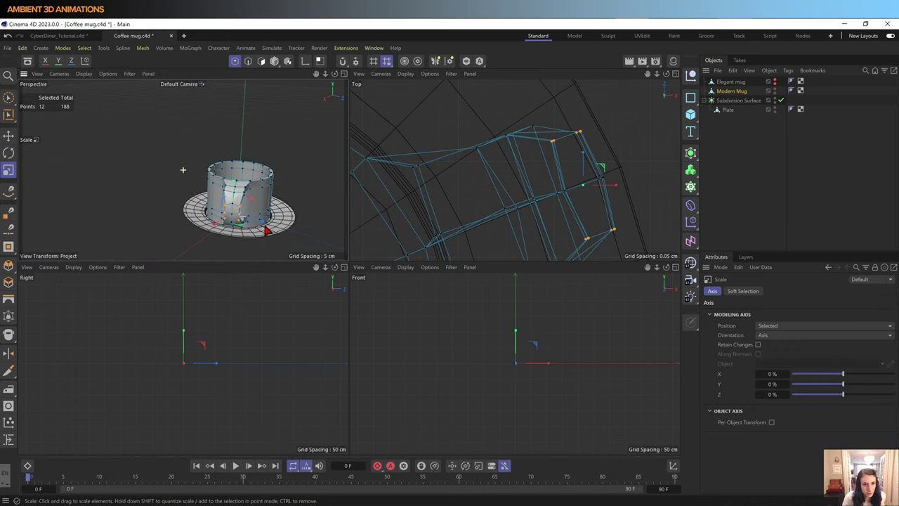
pyautogui.keyDown('alt'); pyautogui.moveTo(267, 227); pyautogui.dragTo(227, 171); pyautogui.keyUp('alt')
pyautogui.scroll(5, 236, 152)
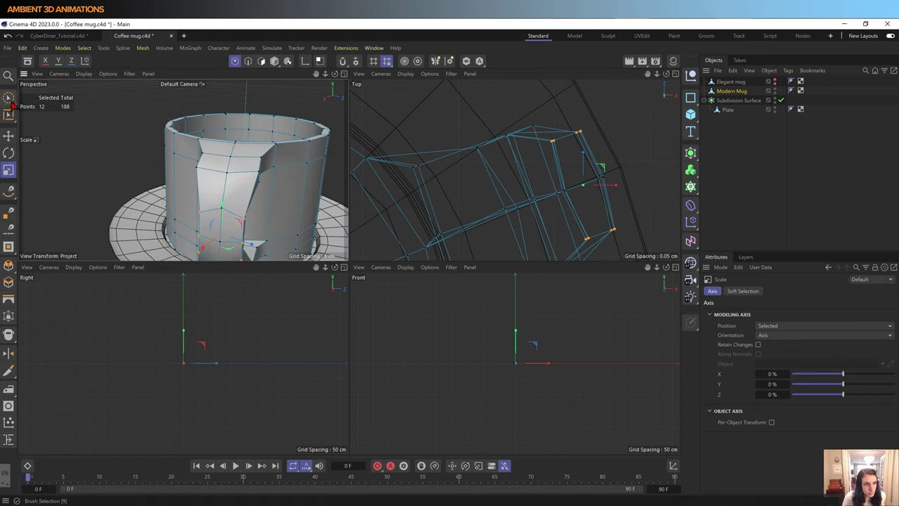
pyautogui.press('9')
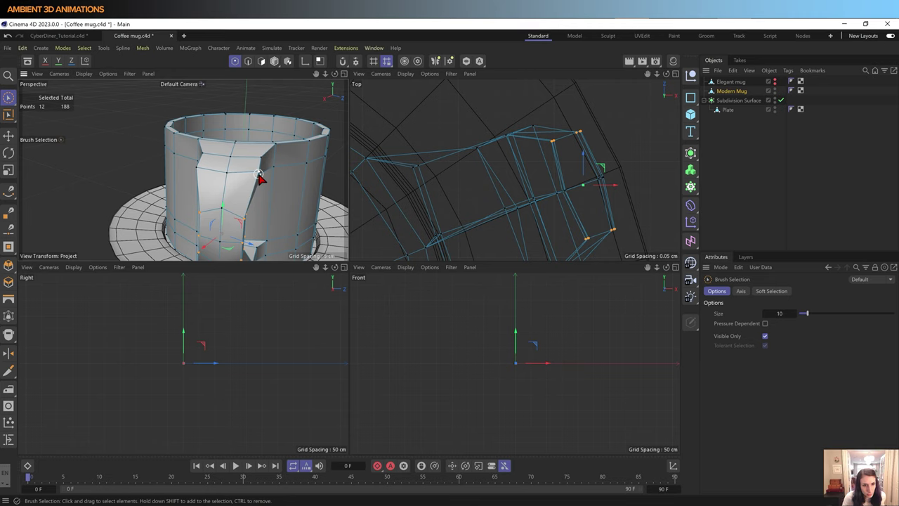
pyautogui.hotkey('ctrl', 'z')
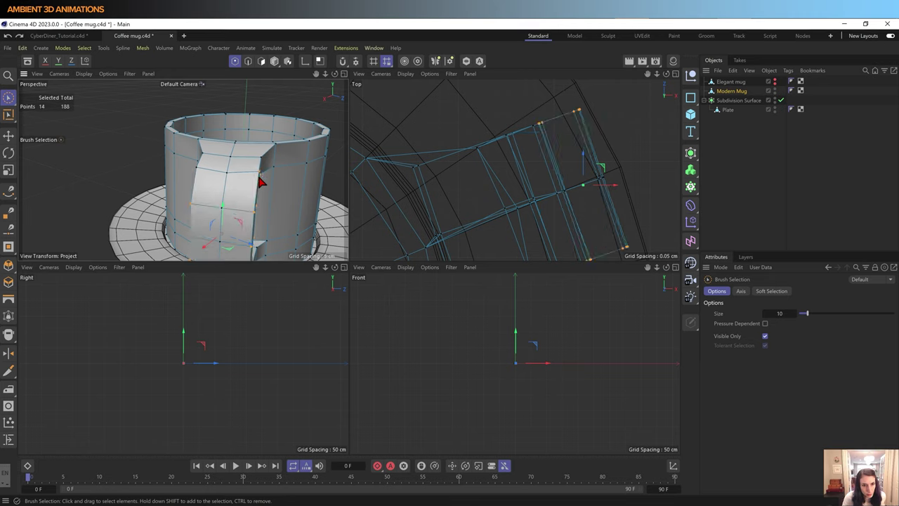
# Step: Select the handle points and pinch them inward toward their centre
pyautogui.moveTo(260, 181)
pyautogui.keyDown('shift'); pyautogui.mouseDown()
pyautogui.moveTo(202, 171)
pyautogui.moveTo(187, 186)
pyautogui.moveTo(216, 190)
pyautogui.mouseUp(); pyautogui.keyUp('shift')
pyautogui.keyDown('ctrl'); pyautogui.click(269, 177); pyautogui.keyUp('ctrl')
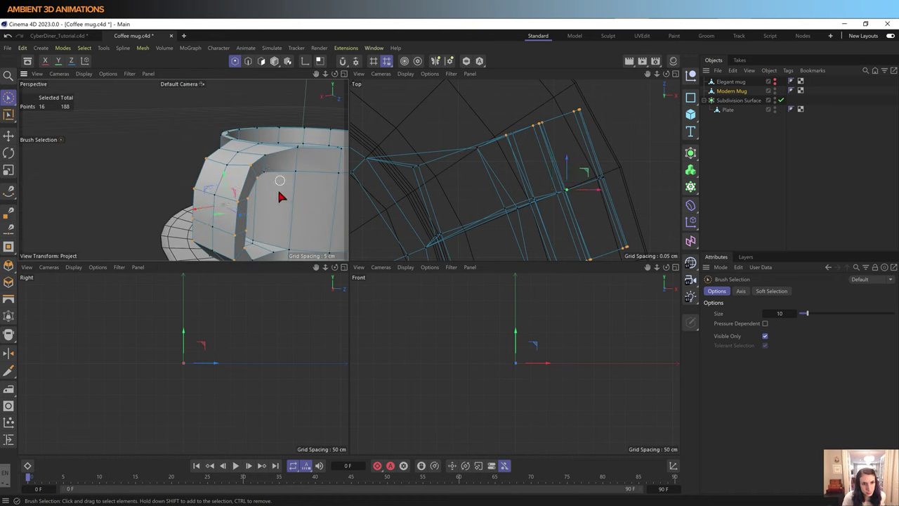
pyautogui.press('t')
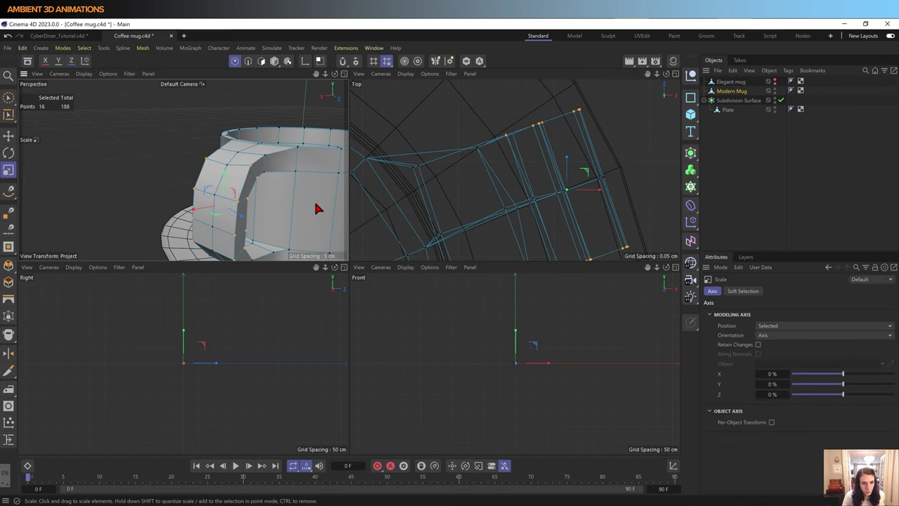
pyautogui.moveTo(315, 207); pyautogui.dragTo(247, 241)
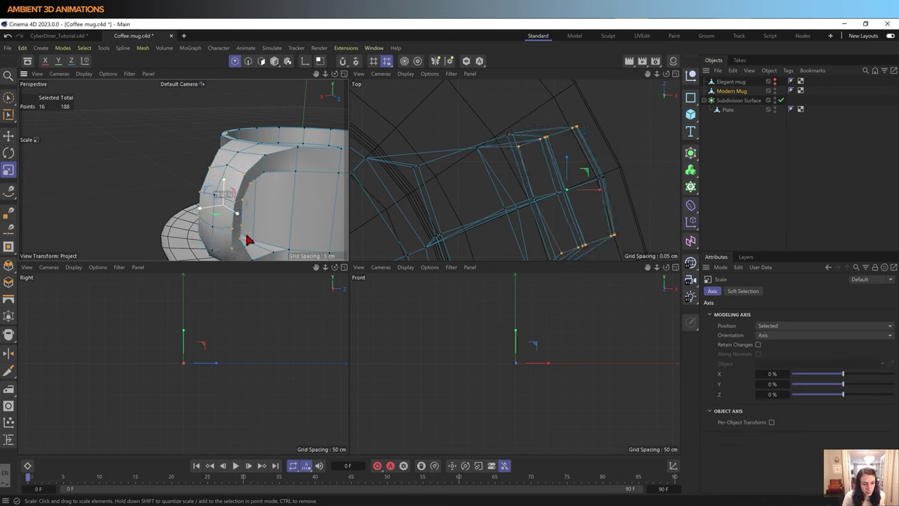
# Step: Add a new Subdivision Surface object to the scene
pyautogui.keyDown('alt'); pyautogui.moveTo(197, 227); pyautogui.dragTo(246, 237); pyautogui.keyUp('alt')
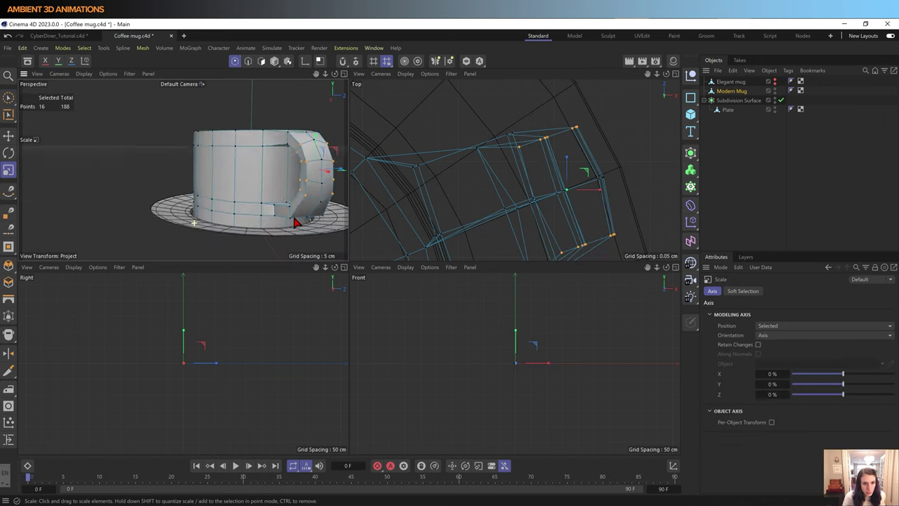
pyautogui.moveTo(302, 206)
pyautogui.keyDown('alt'); pyautogui.mouseDown()
pyautogui.moveTo(248, 146)
pyautogui.moveTo(237, 193)
pyautogui.moveTo(157, 150)
pyautogui.moveTo(88, 146)
pyautogui.moveTo(228, 162)
pyautogui.moveTo(246, 194)
pyautogui.mouseUp(); pyautogui.keyUp('alt')
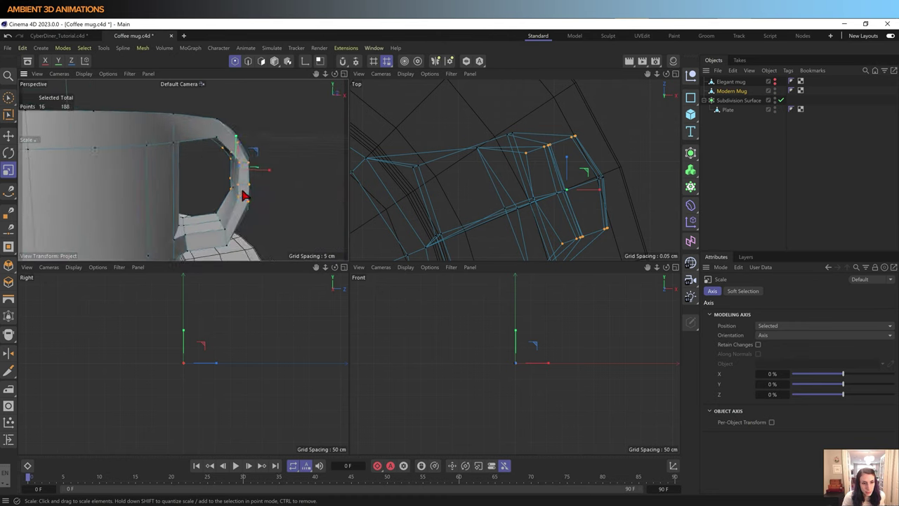
pyautogui.scroll(-3, 199, 212)
pyautogui.scroll(-3, 199, 213)
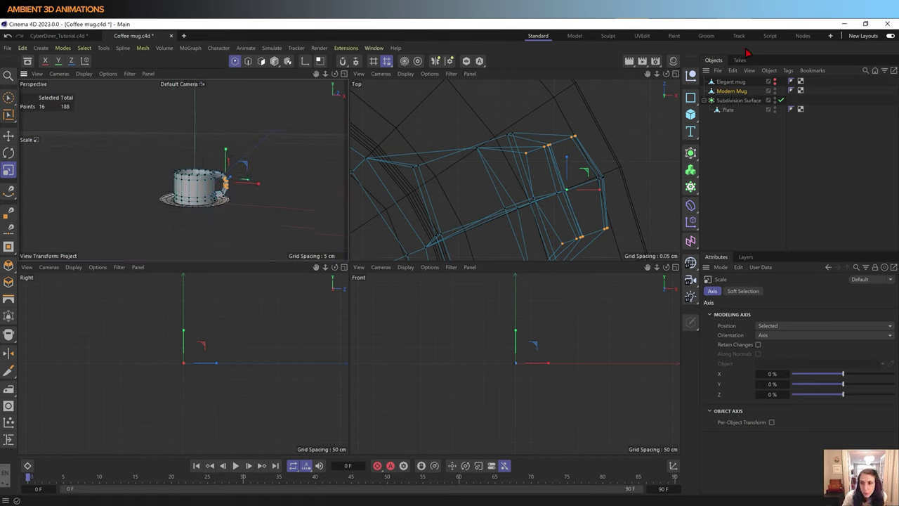
pyautogui.scroll(2, 203, 178)
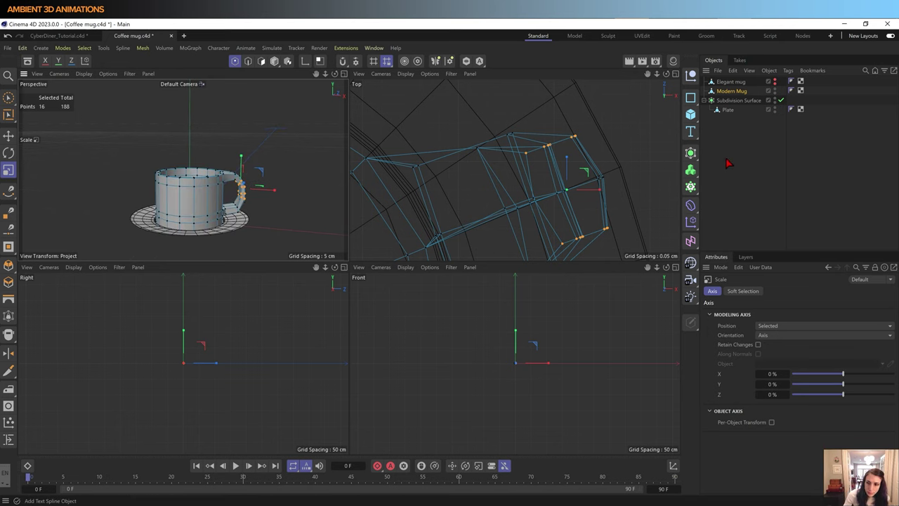
pyautogui.click(690, 169)
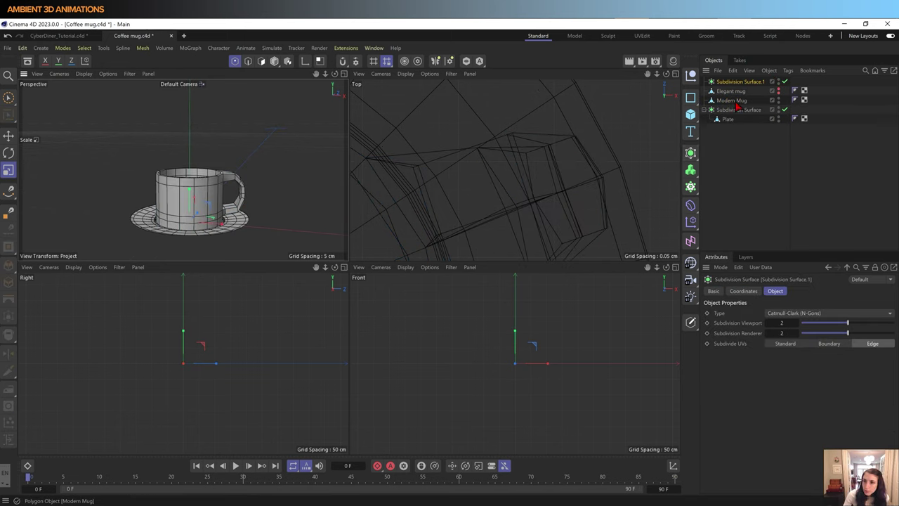
# Step: Nest Modern Mug under the new Subdivision Surface.1
pyautogui.moveTo(734, 101); pyautogui.dragTo(738, 83)
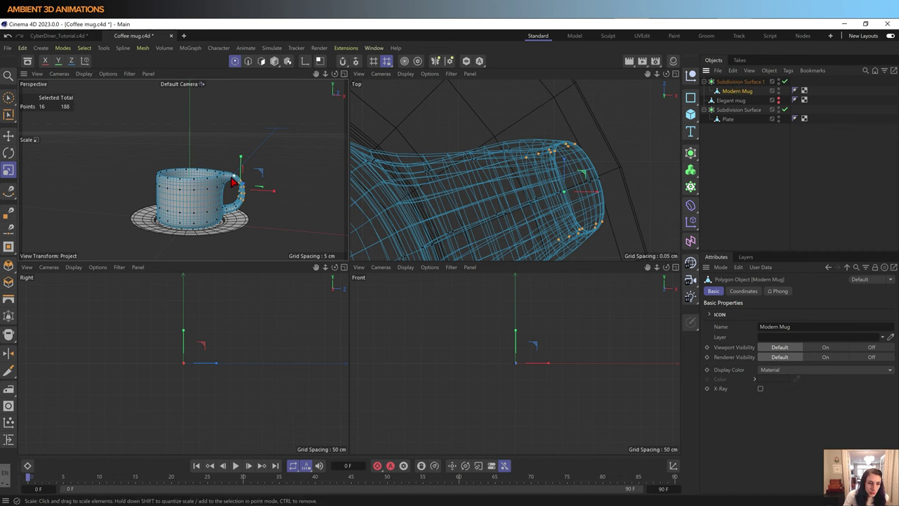
pyautogui.scroll(2, 233, 183)
pyautogui.moveTo(187, 232)
pyautogui.keyDown('alt'); pyautogui.mouseDown()
pyautogui.moveTo(96, 180)
pyautogui.moveTo(26, 192)
pyautogui.mouseUp(); pyautogui.keyUp('alt')
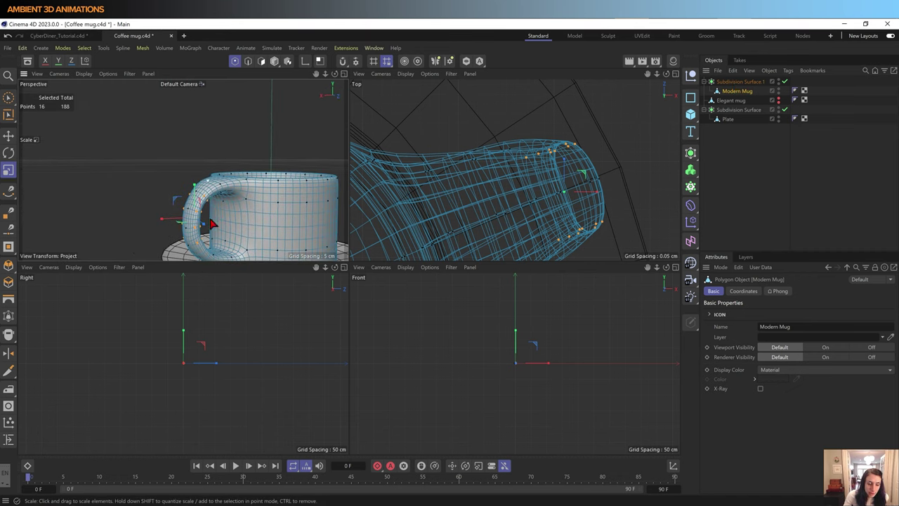
pyautogui.scroll(-3, 195, 177)
pyautogui.keyDown('alt'); pyautogui.moveTo(194, 176); pyautogui.dragTo(195, 187); pyautogui.keyUp('alt')
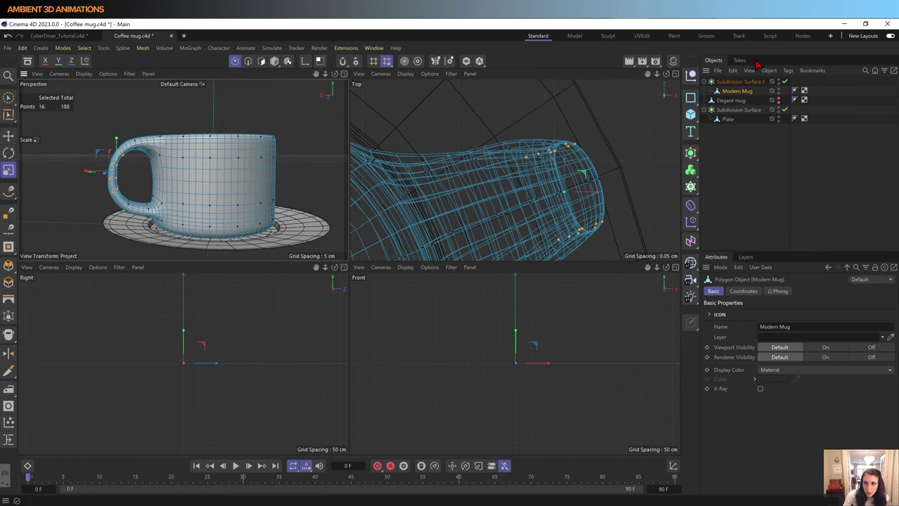
# Step: Lower Subdivision Surface.1's subdivision level to 1
pyautogui.click(738, 82)
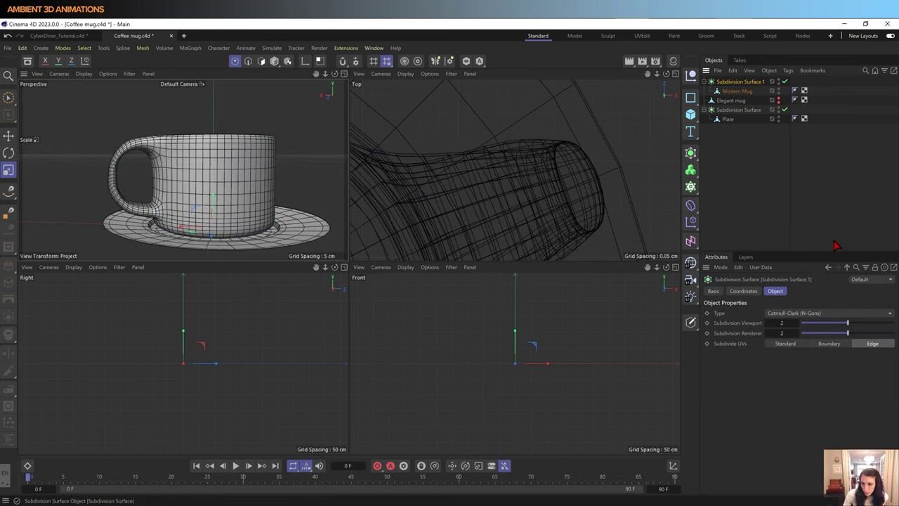
pyautogui.click(767, 323)
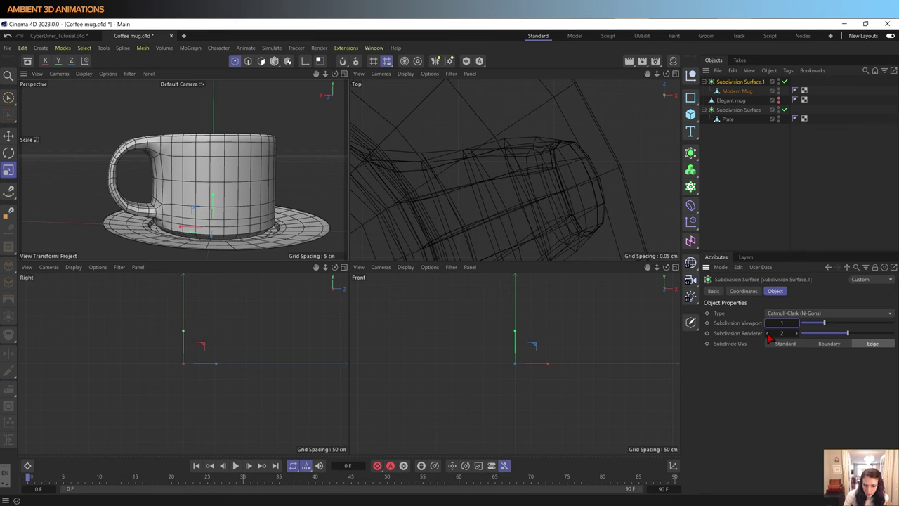
pyautogui.scroll(5, 138, 195)
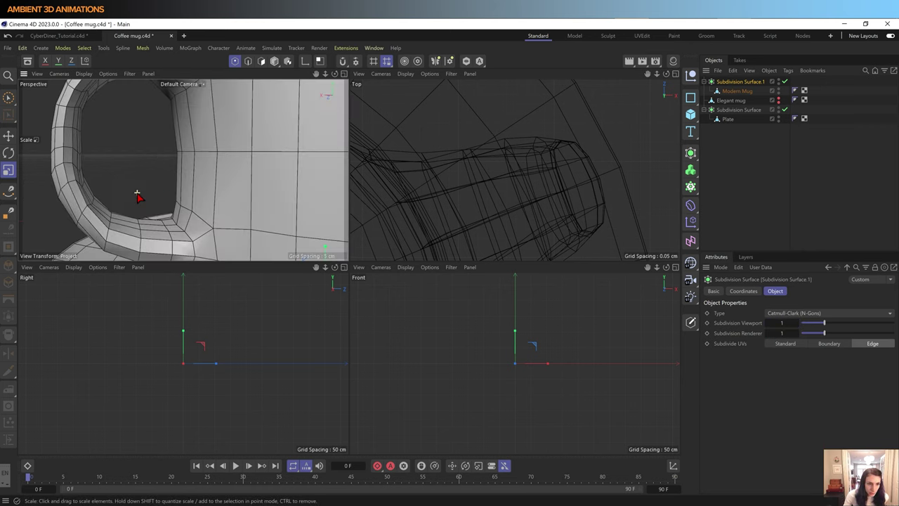
pyautogui.scroll(-3, 179, 212)
pyautogui.scroll(2, 226, 198)
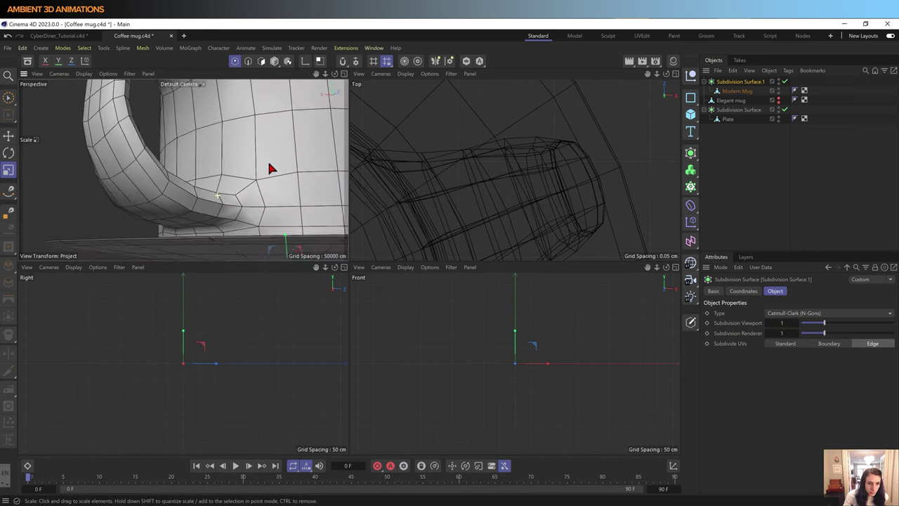
pyautogui.scroll(2, 269, 169)
pyautogui.scroll(-2, 279, 180)
pyautogui.scroll(-5, 255, 191)
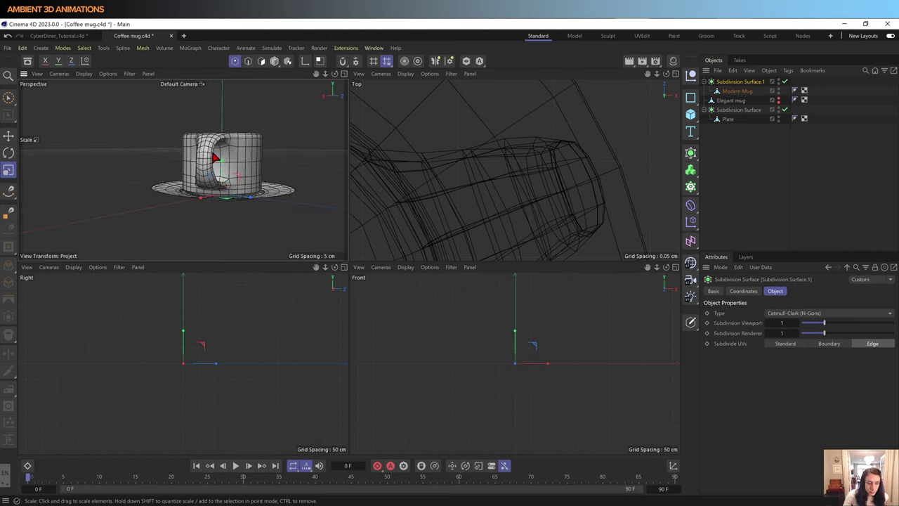
pyautogui.scroll(3, 195, 182)
# Step: Switch to the Loop Selection tool with U~L
pyautogui.moveTo(197, 207)
pyautogui.keyDown('alt'); pyautogui.mouseDown()
pyautogui.moveTo(159, 235)
pyautogui.moveTo(128, 232)
pyautogui.moveTo(159, 209)
pyautogui.mouseUp(); pyautogui.keyUp('alt')
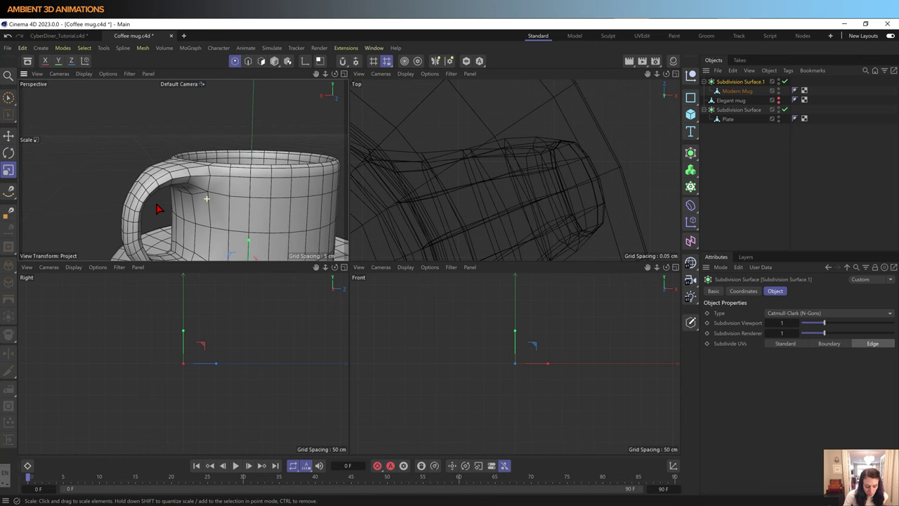
pyautogui.press('u')
pyautogui.press('l')
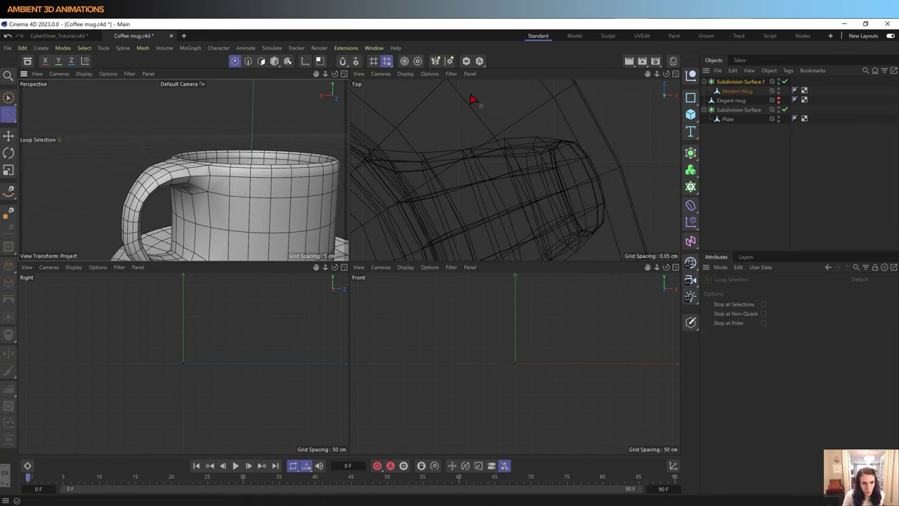
# Step: Cut a new edge loop into Modern Mug just below its rim
pyautogui.click(737, 91)
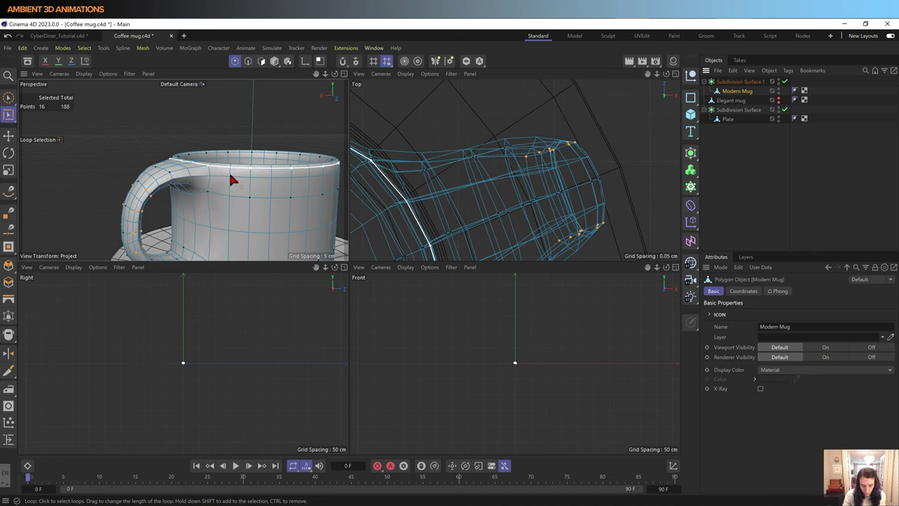
pyautogui.press('m')
pyautogui.press('l')
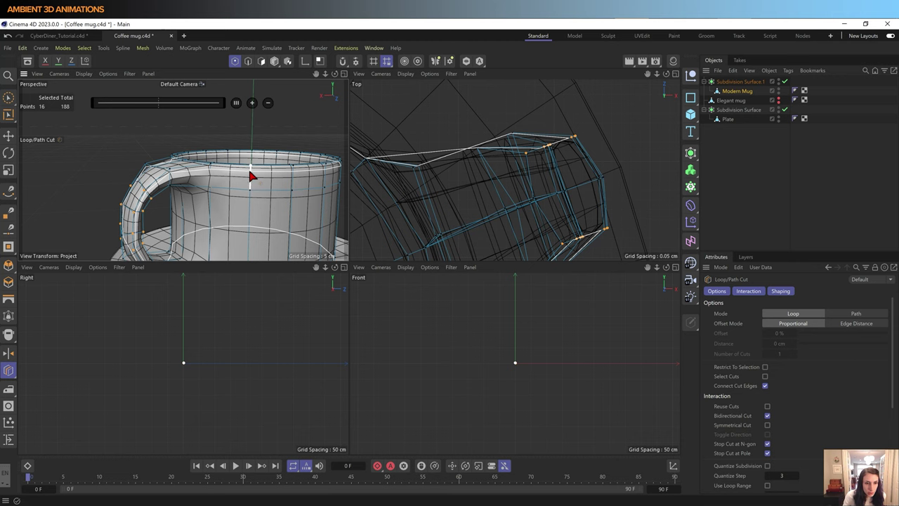
pyautogui.click(251, 175)
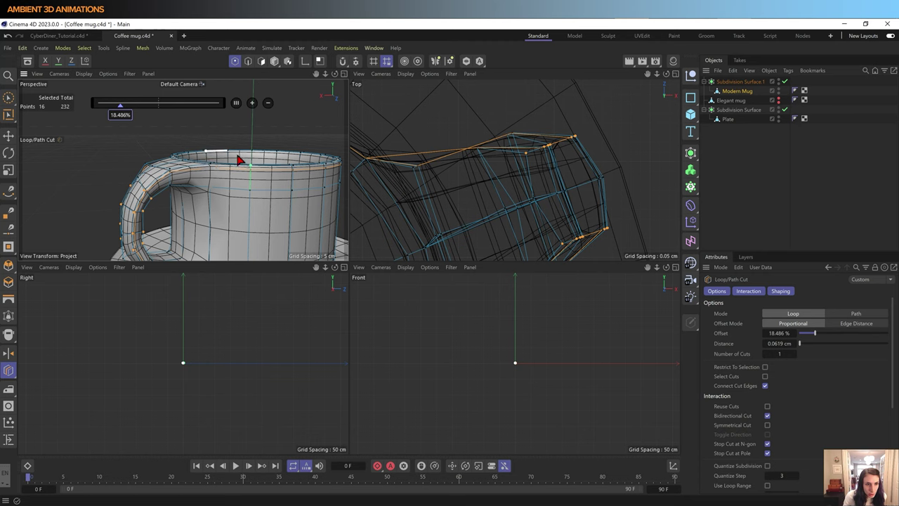
# Step: Cut a second edge loop near the mug handle
pyautogui.scroll(3, 181, 168)
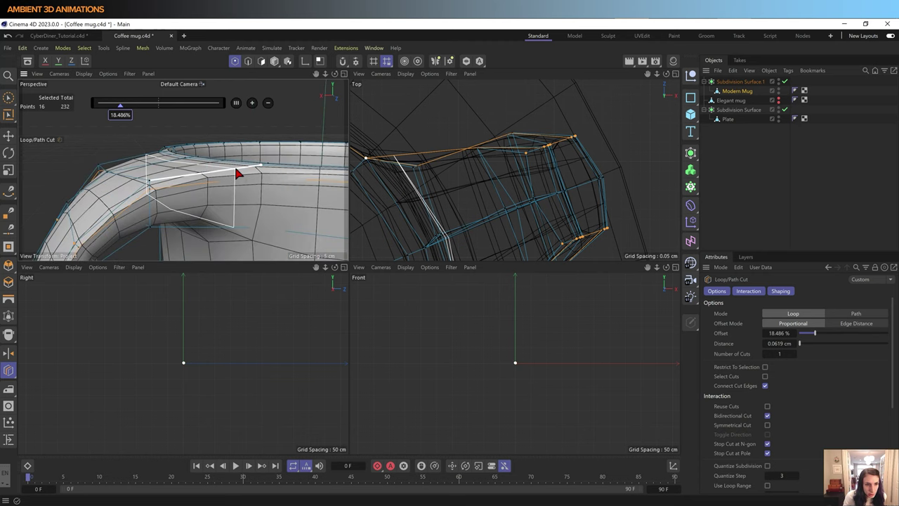
pyautogui.moveTo(237, 175)
pyautogui.keyDown('alt'); pyautogui.mouseDown()
pyautogui.moveTo(145, 199)
pyautogui.moveTo(246, 185)
pyautogui.moveTo(129, 159)
pyautogui.mouseUp(); pyautogui.keyUp('alt')
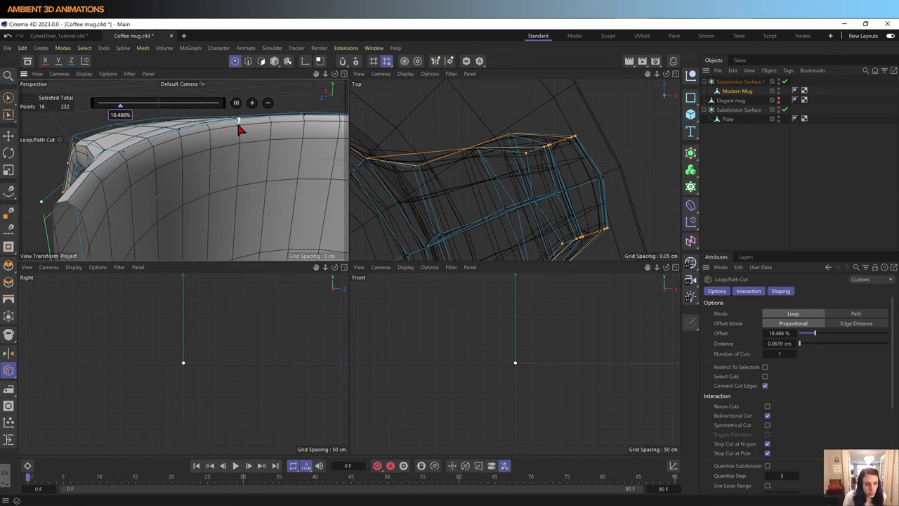
pyautogui.click(184, 142)
# Step: Pick the horizontal edge loop across the mug body
pyautogui.moveTo(184, 140)
pyautogui.keyDown('alt'); pyautogui.mouseDown()
pyautogui.moveTo(142, 163)
pyautogui.moveTo(201, 180)
pyautogui.moveTo(255, 215)
pyautogui.moveTo(256, 230)
pyautogui.moveTo(208, 176)
pyautogui.mouseUp(); pyautogui.keyUp('alt')
pyautogui.scroll(-5, 144, 163)
pyautogui.scroll(3, 153, 176)
pyautogui.scroll(2, 138, 163)
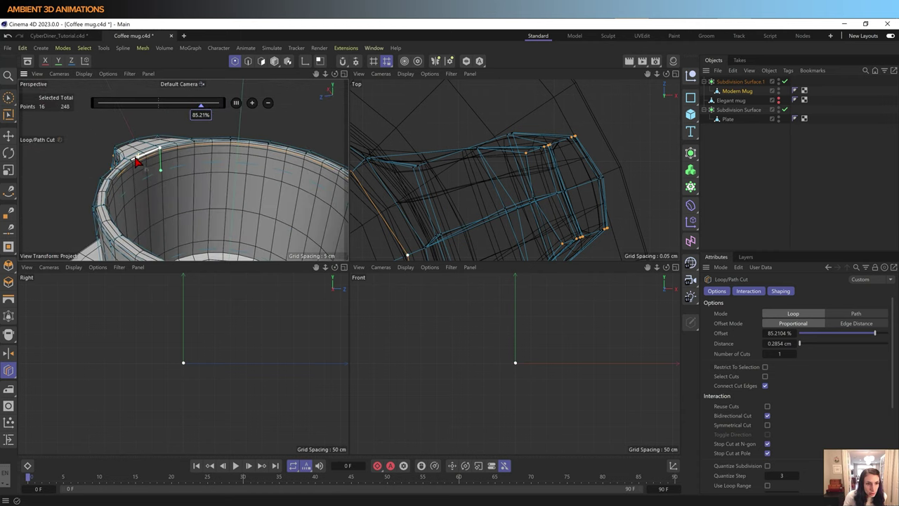
pyautogui.moveTo(137, 162)
pyautogui.keyDown('alt'); pyautogui.mouseDown()
pyautogui.moveTo(251, 147)
pyautogui.moveTo(206, 175)
pyautogui.mouseUp(); pyautogui.keyUp('alt')
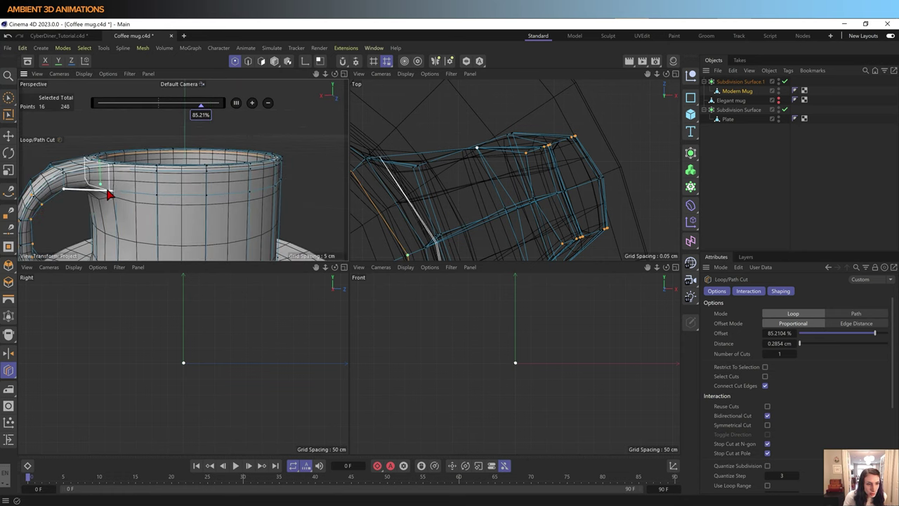
pyautogui.keyDown('alt'); pyautogui.moveTo(124, 221); pyautogui.dragTo(247, 160); pyautogui.keyUp('alt')
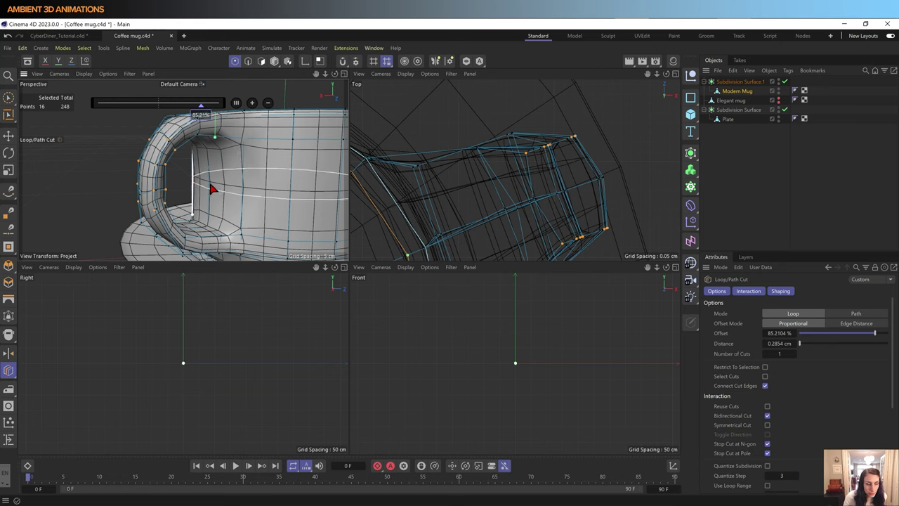
pyautogui.click(227, 161)
pyautogui.write('Modern Mug')
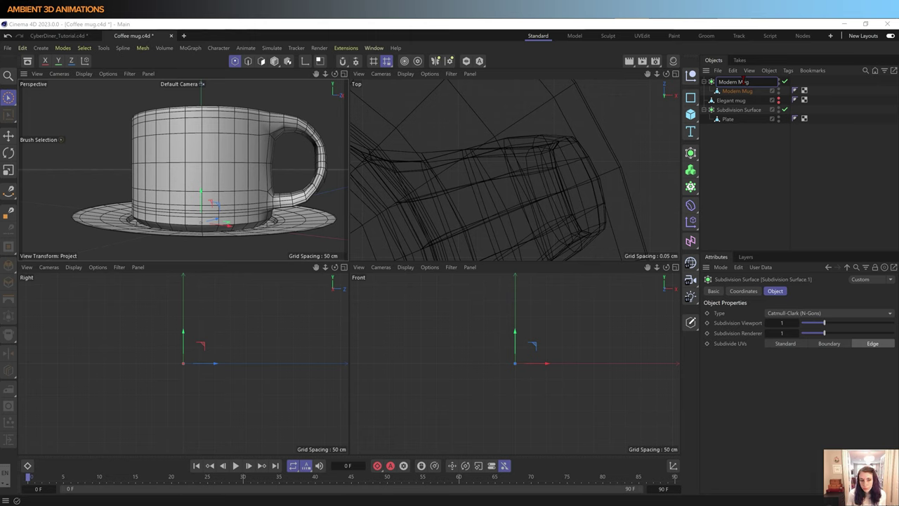
# Step: Rename the subdivision object to Modern Mug_SS
pyautogui.write('_SS')
pyautogui.press('Return')
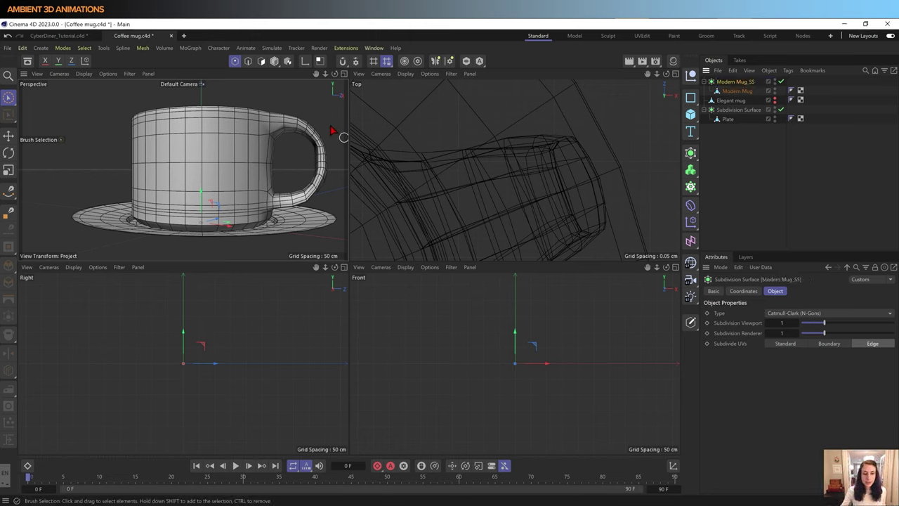
pyautogui.moveTo(211, 157)
pyautogui.keyDown('alt'); pyautogui.mouseDown()
pyautogui.moveTo(241, 171)
pyautogui.moveTo(260, 201)
pyautogui.mouseUp(); pyautogui.keyUp('alt')
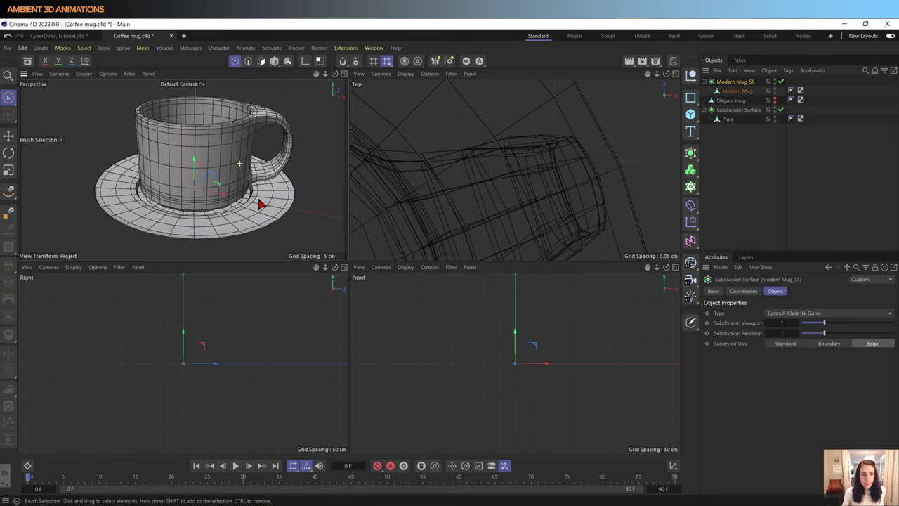
# Step: Bake Modern Mug_SS into a separate object with Current State to Object
pyautogui.rightClick(743, 84)
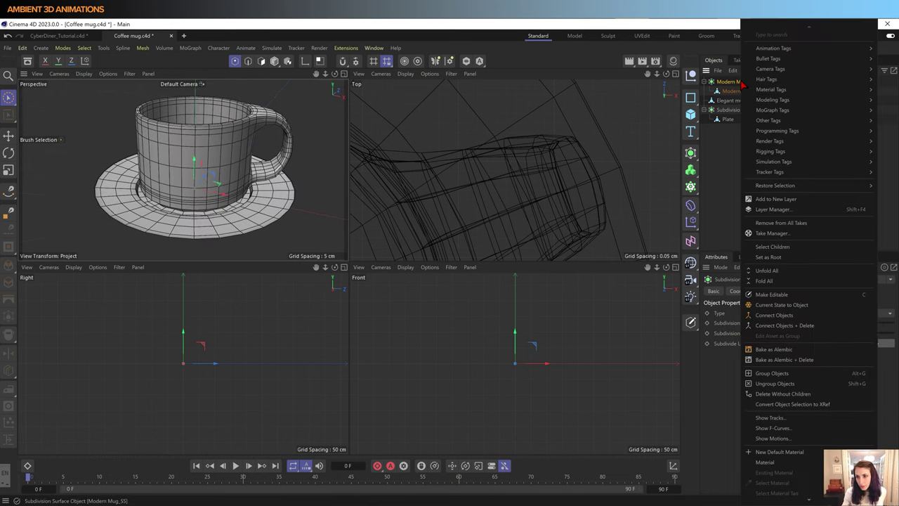
pyautogui.click(792, 305)
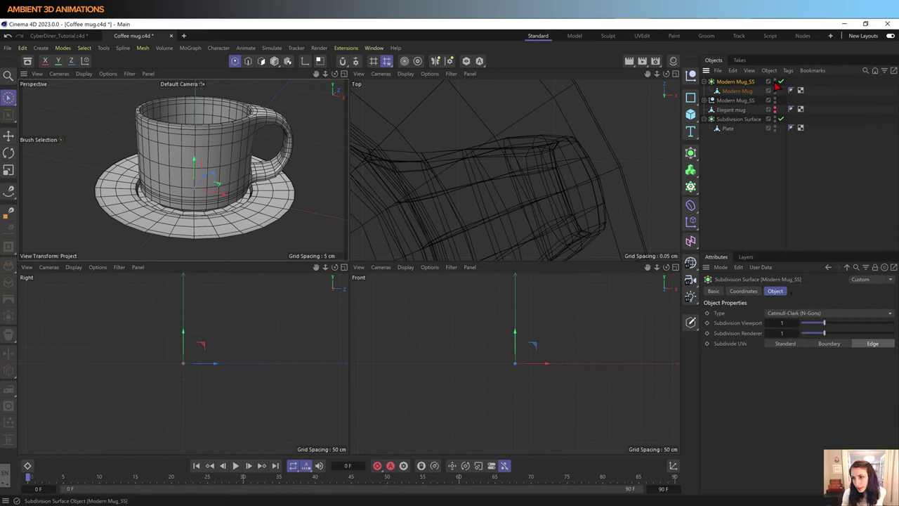
pyautogui.click(741, 103)
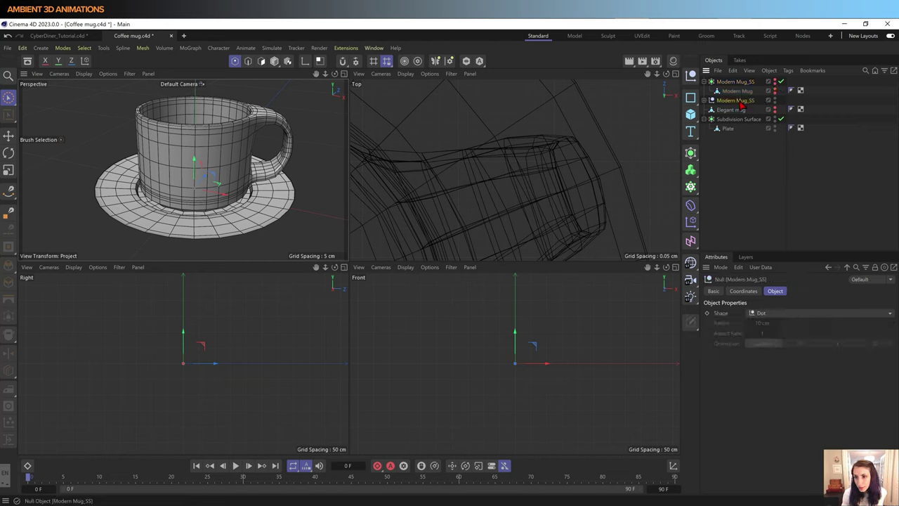
pyautogui.click(730, 112)
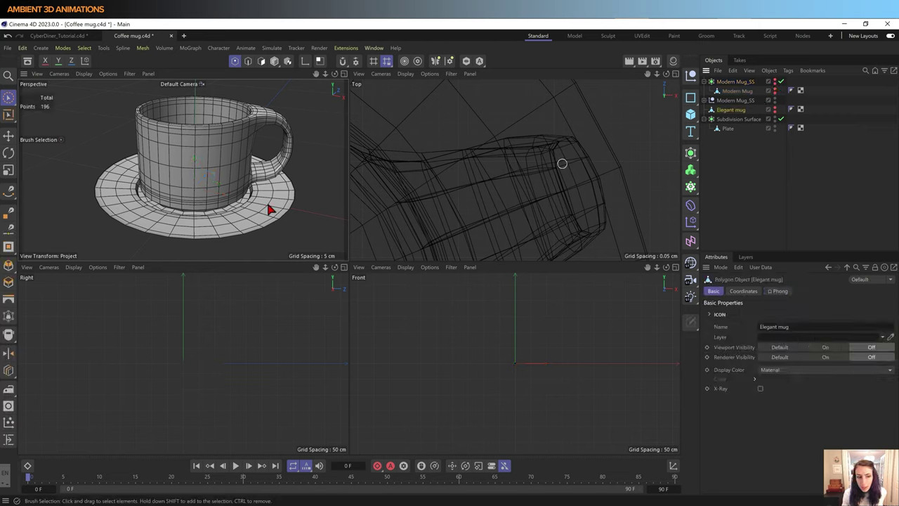
# Step: Reselect Modern Mug in polygon mode
pyautogui.click(274, 60)
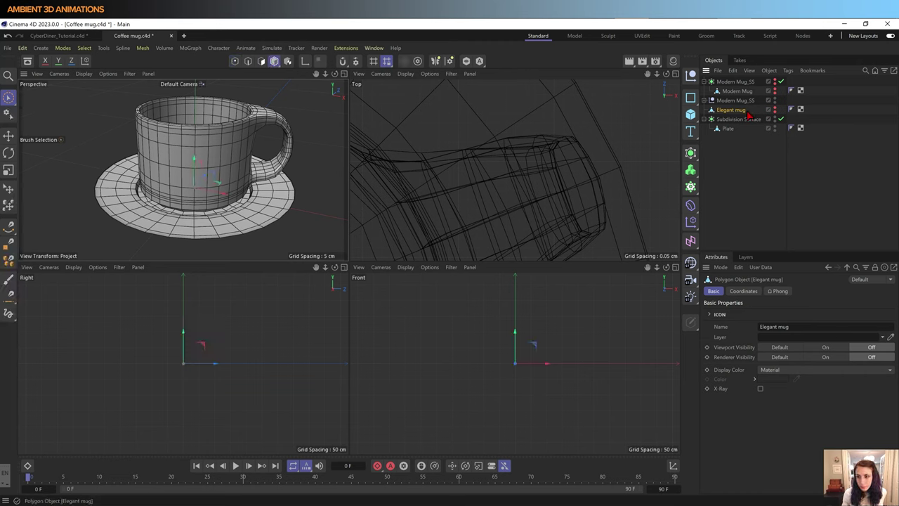
pyautogui.click(236, 149)
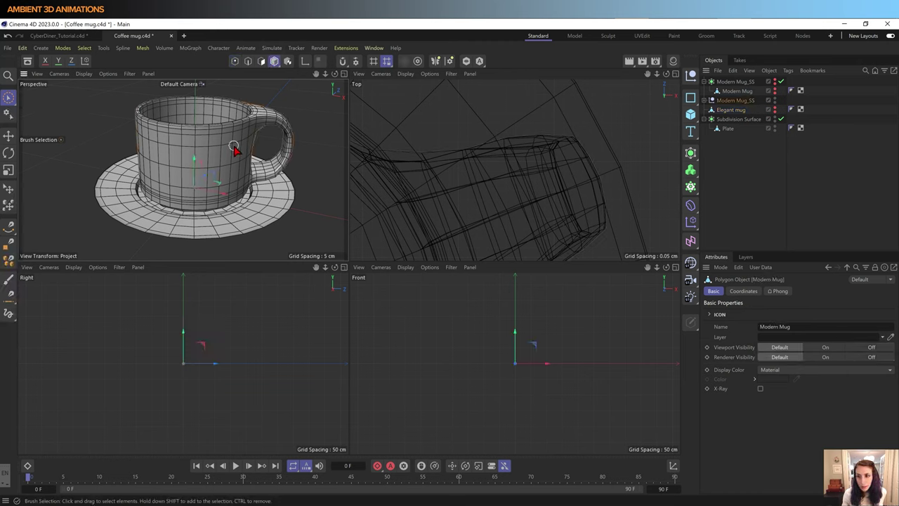
pyautogui.moveTo(234, 149)
pyautogui.keyDown('alt'); pyautogui.mouseDown()
pyautogui.moveTo(225, 150)
pyautogui.moveTo(227, 125)
pyautogui.moveTo(225, 187)
pyautogui.moveTo(140, 194)
pyautogui.moveTo(99, 167)
pyautogui.moveTo(171, 136)
pyautogui.moveTo(250, 146)
pyautogui.moveTo(279, 194)
pyautogui.moveTo(273, 209)
pyautogui.moveTo(236, 163)
pyautogui.moveTo(215, 177)
pyautogui.moveTo(209, 200)
pyautogui.mouseUp(); pyautogui.keyUp('alt')
# Step: Select the edge loop around the mug's base and bevel it
pyautogui.scroll(5, 208, 201)
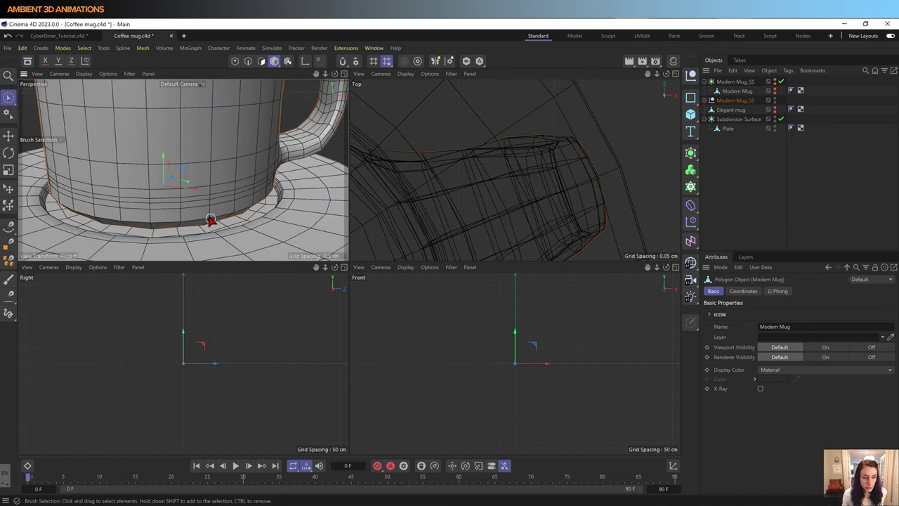
pyautogui.scroll(-3, 210, 220)
pyautogui.press('u')
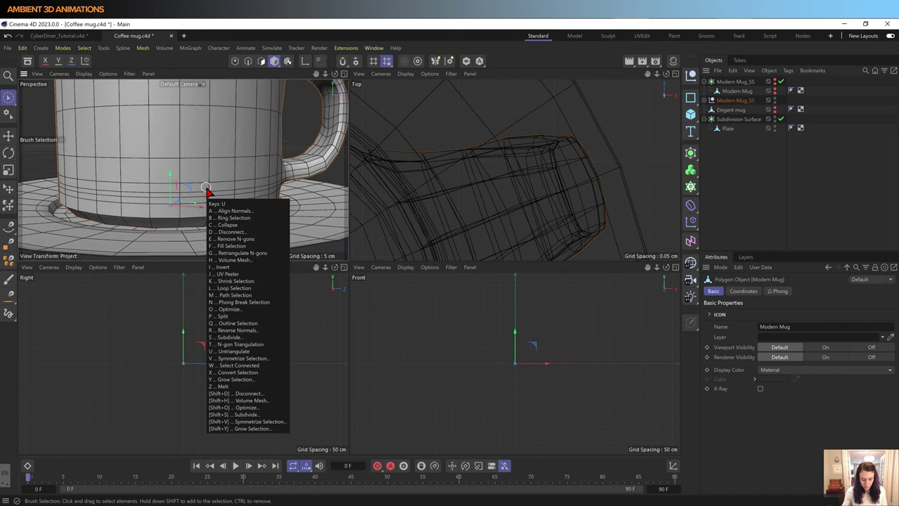
pyautogui.press('l')
pyautogui.click(247, 60)
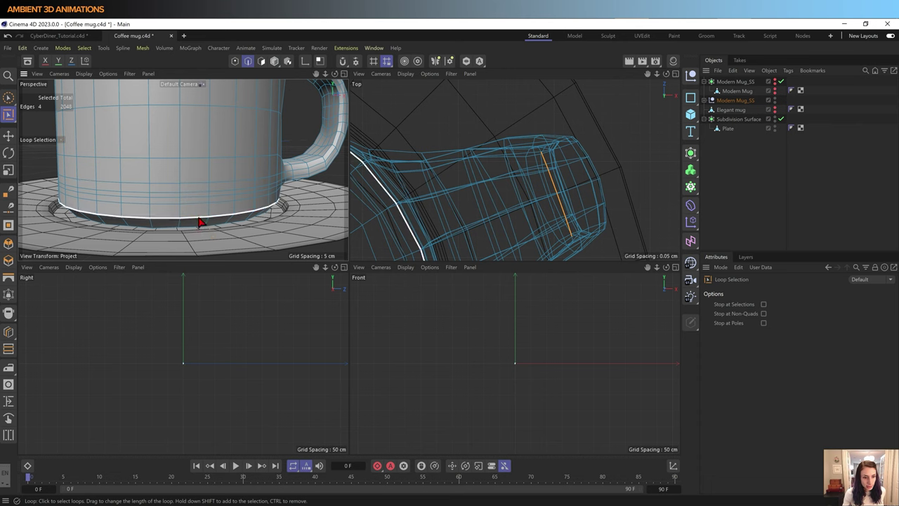
pyautogui.press('m')
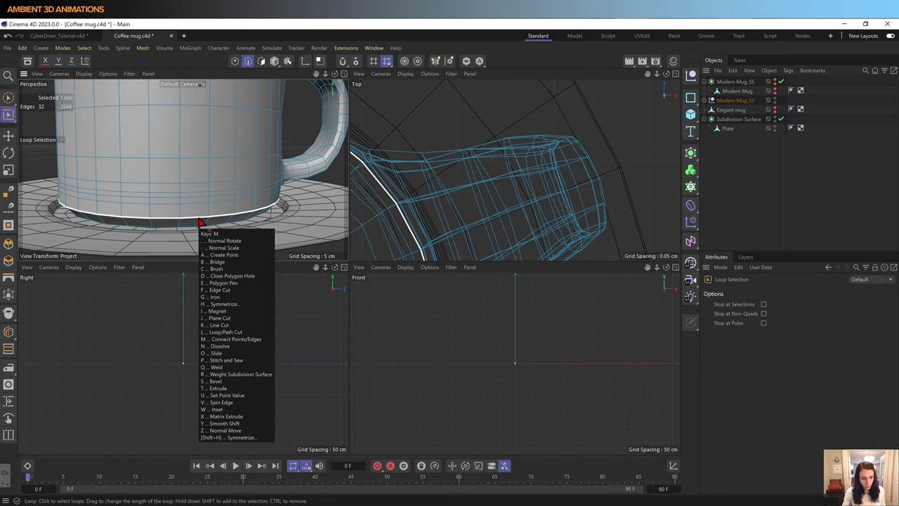
pyautogui.press('s')
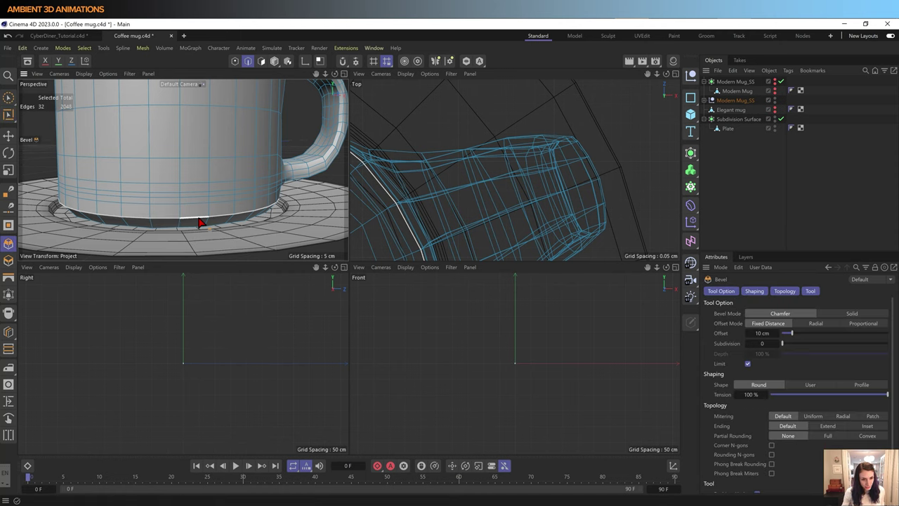
pyautogui.moveTo(193, 223); pyautogui.dragTo(188, 219)
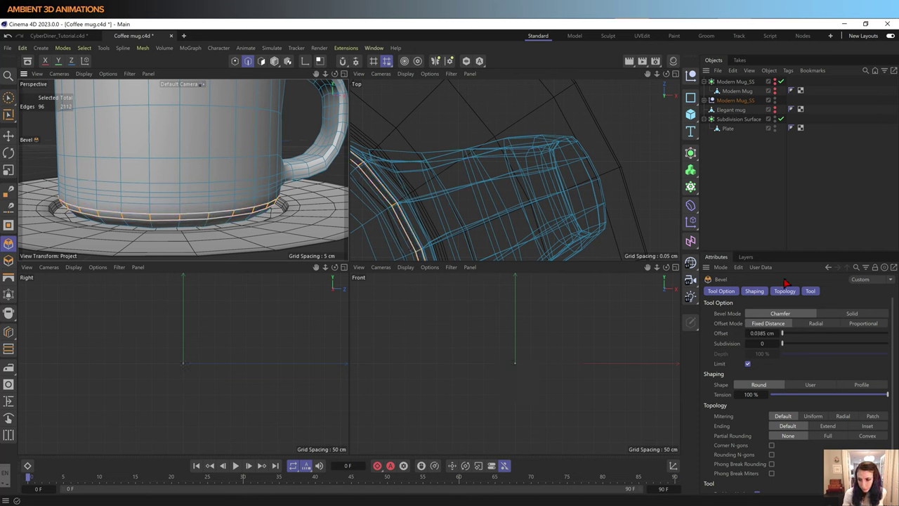
# Step: Set the base bevel to 2 subdivisions with a 0.05 cm offset
pyautogui.click(777, 348)
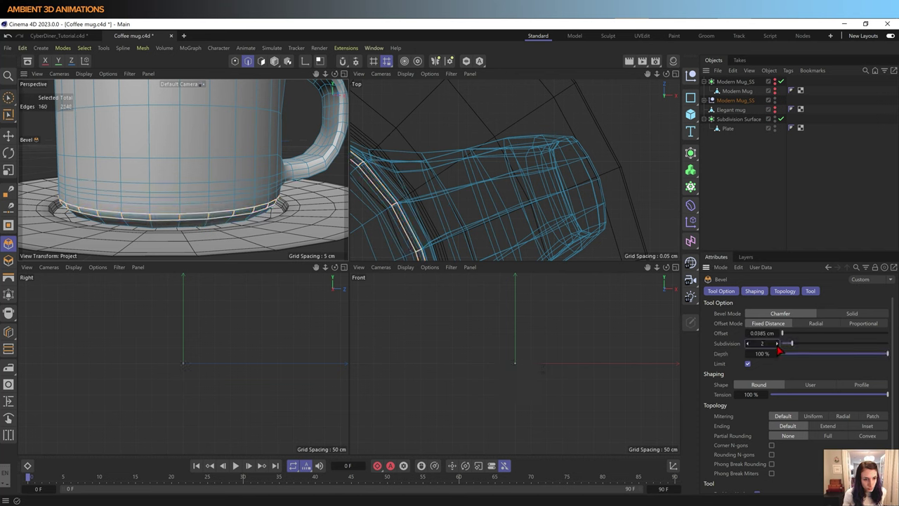
pyautogui.click(777, 347)
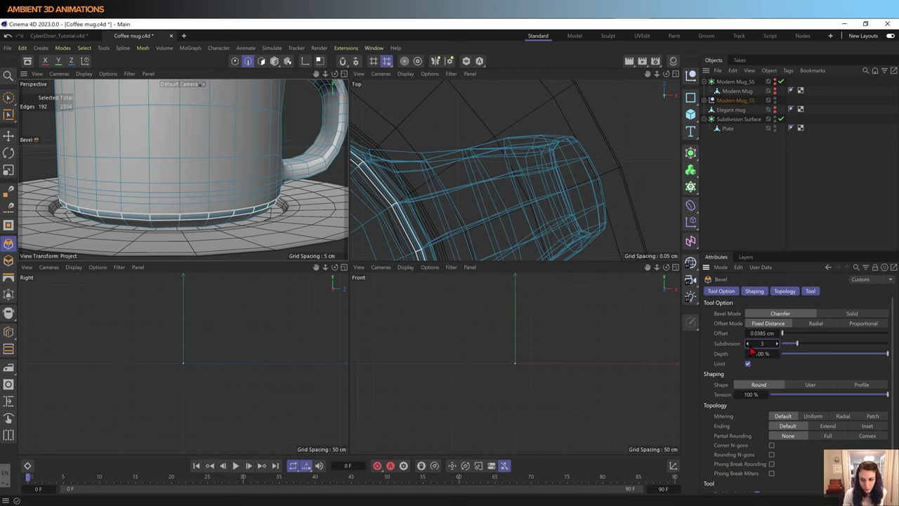
pyautogui.hotkey('shift', 'Tab')
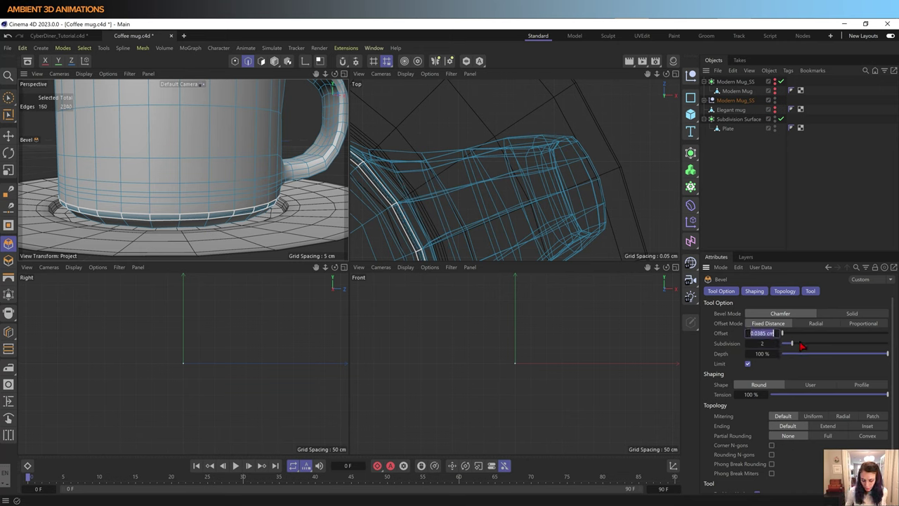
pyautogui.press('BackSpace')
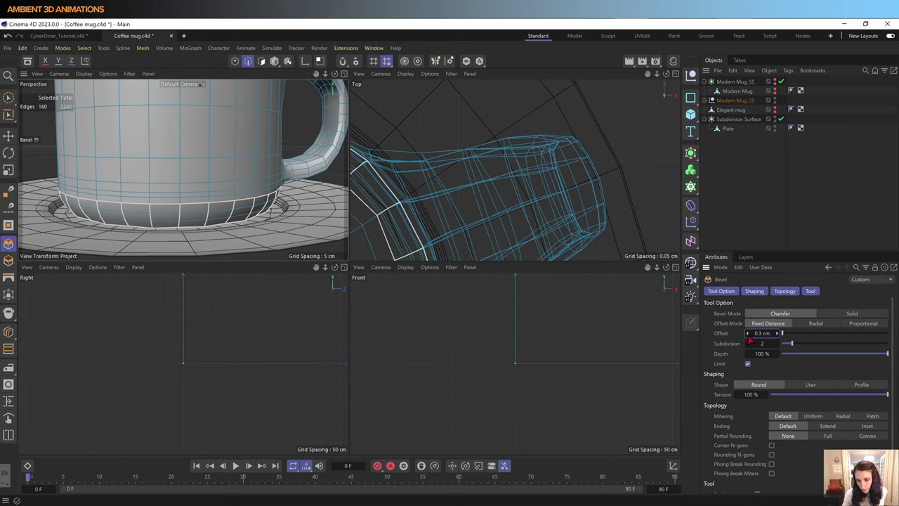
pyautogui.write('0')
pyautogui.press('Return')
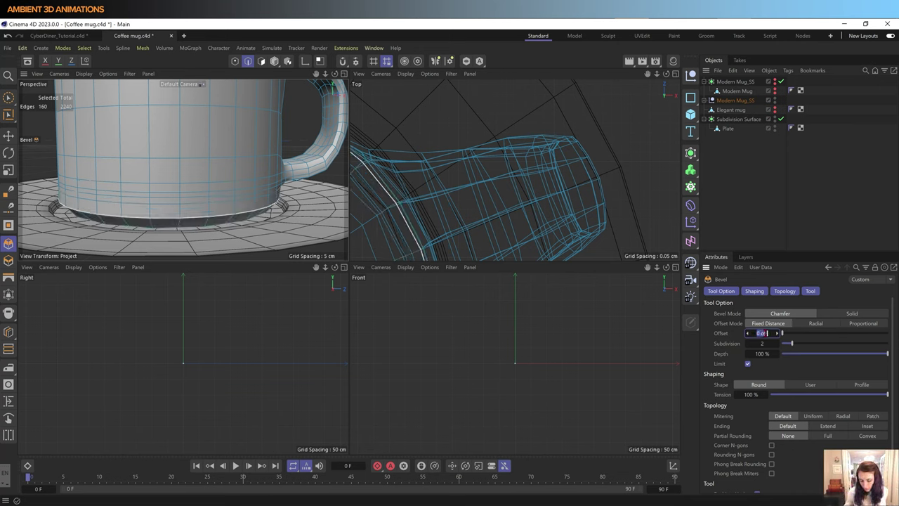
pyautogui.write('0.2')
pyautogui.press('Return')
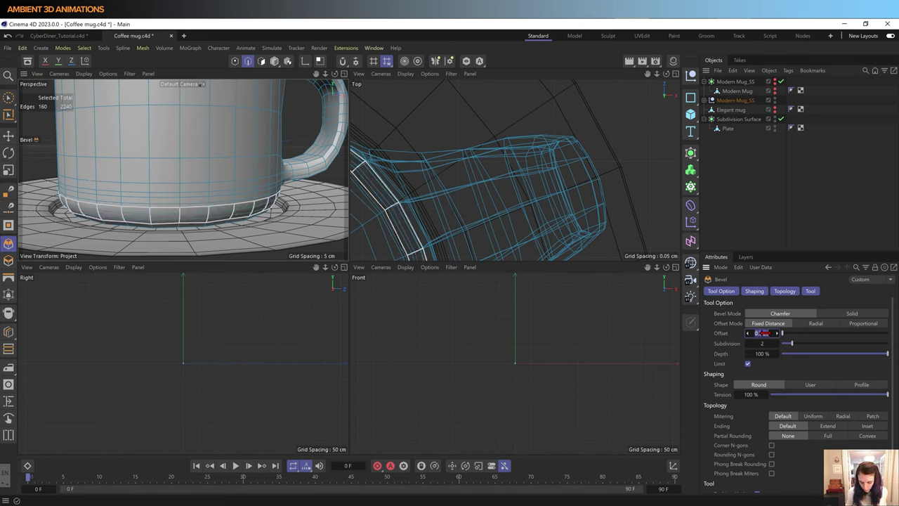
pyautogui.write('0.1')
pyautogui.press('Return')
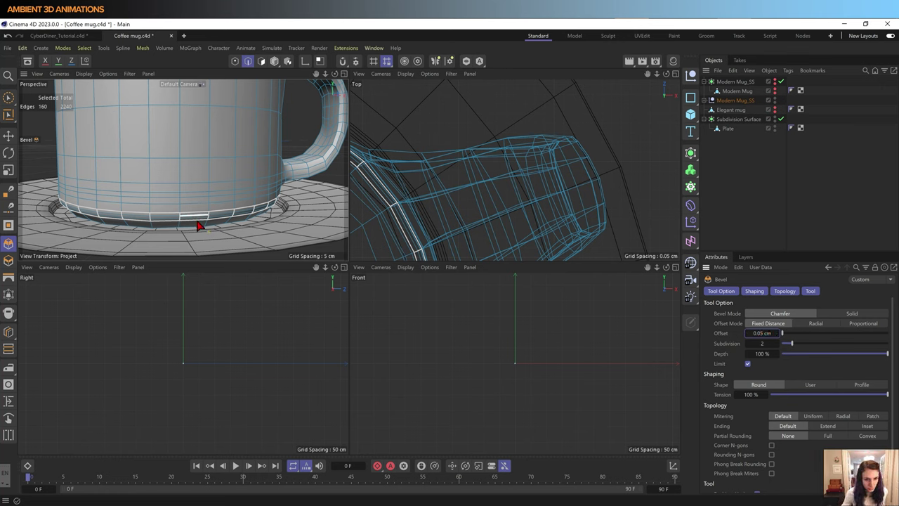
pyautogui.scroll(5, 203, 232)
pyautogui.scroll(-3, 200, 223)
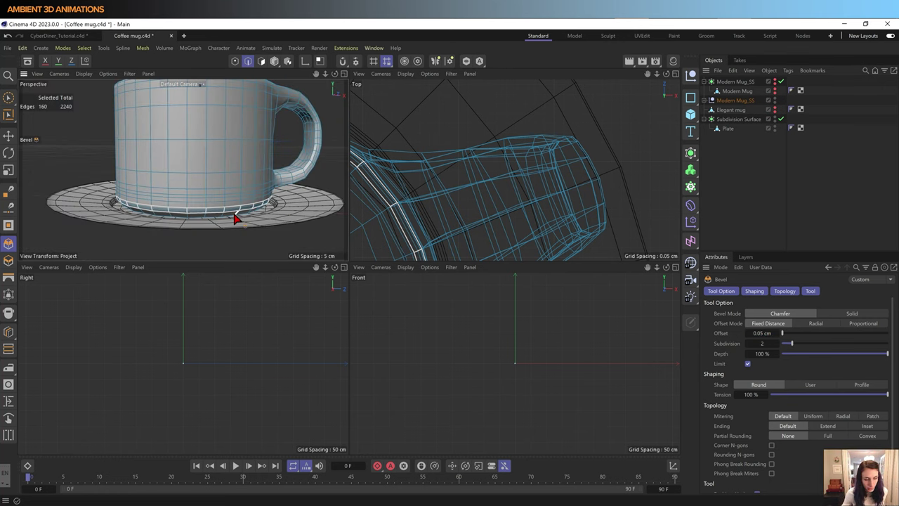
pyautogui.scroll(-2, 211, 220)
pyautogui.moveTo(212, 219)
pyautogui.keyDown('alt'); pyautogui.mouseDown()
pyautogui.moveTo(268, 218)
pyautogui.moveTo(206, 195)
pyautogui.moveTo(146, 201)
pyautogui.moveTo(204, 201)
pyautogui.moveTo(195, 144)
pyautogui.mouseUp(); pyautogui.keyUp('alt')
# Step: Zoom in on the mug's inner bottom pole, then make Plate the active object
pyautogui.press('9')
pyautogui.click(195, 144)
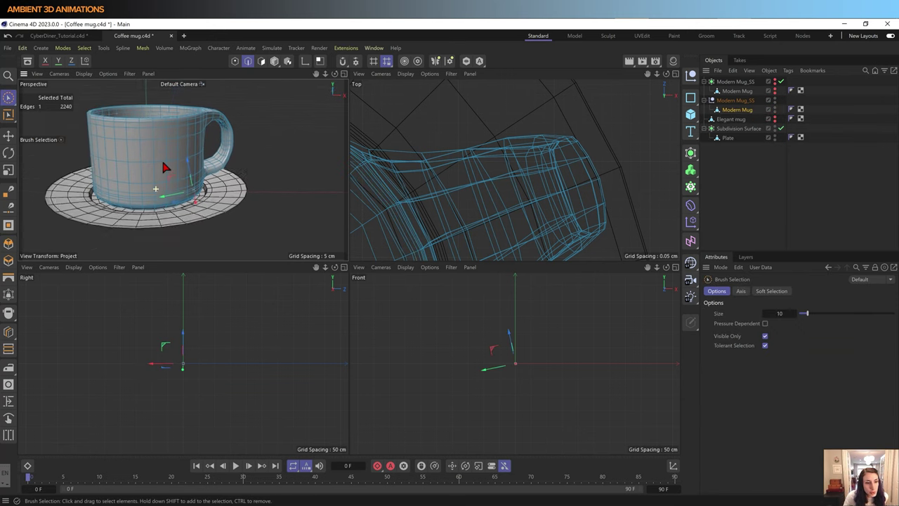
pyautogui.moveTo(171, 190)
pyautogui.keyDown('alt'); pyautogui.mouseDown()
pyautogui.moveTo(220, 259)
pyautogui.moveTo(144, 211)
pyautogui.moveTo(155, 200)
pyautogui.moveTo(281, 230)
pyautogui.mouseUp(); pyautogui.keyUp('alt')
pyautogui.scroll(5, 198, 179)
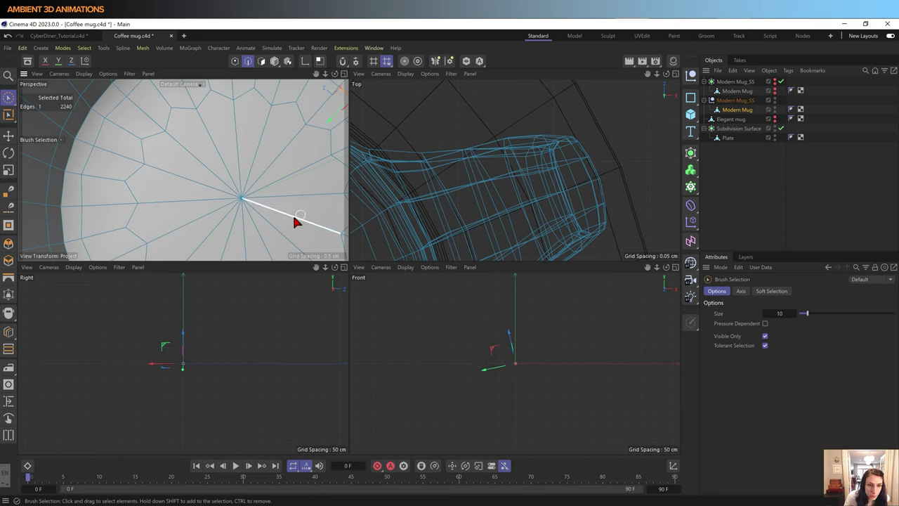
pyautogui.scroll(-5, 246, 199)
pyautogui.scroll(-5, 258, 197)
pyautogui.moveTo(274, 224)
pyautogui.keyDown('alt'); pyautogui.mouseDown()
pyautogui.moveTo(257, 161)
pyautogui.moveTo(239, 141)
pyautogui.moveTo(177, 138)
pyautogui.moveTo(201, 150)
pyautogui.mouseUp(); pyautogui.keyUp('alt')
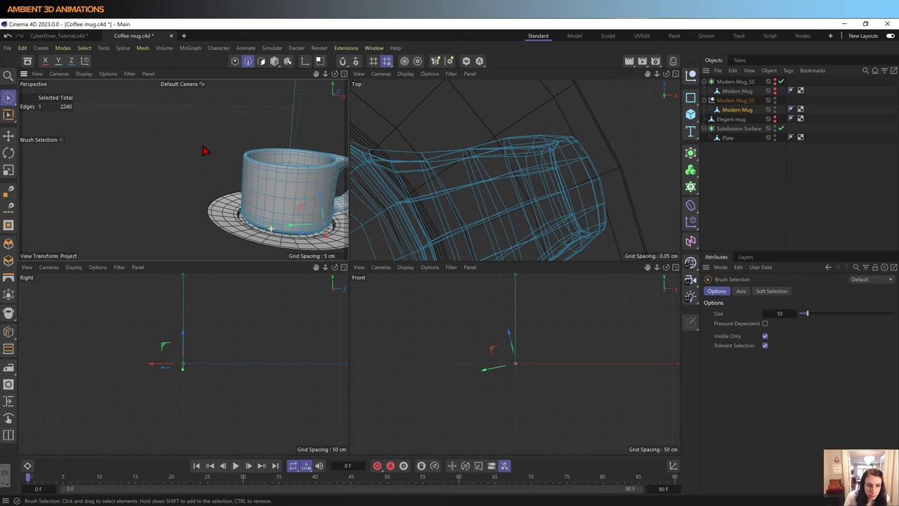
pyautogui.moveTo(301, 209)
pyautogui.keyDown('alt'); pyautogui.mouseDown()
pyautogui.moveTo(176, 176)
pyautogui.moveTo(169, 195)
pyautogui.moveTo(173, 168)
pyautogui.moveTo(176, 205)
pyautogui.moveTo(210, 215)
pyautogui.moveTo(205, 209)
pyautogui.mouseUp(); pyautogui.keyUp('alt')
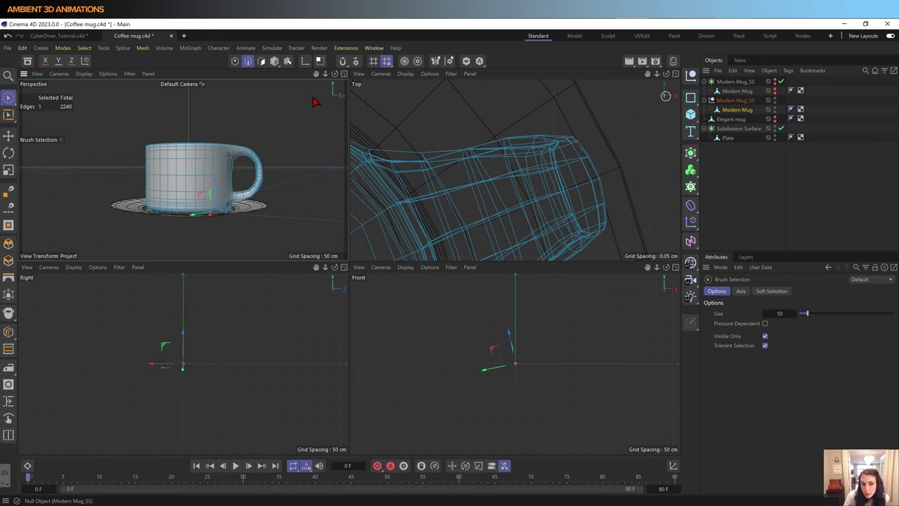
pyautogui.click(727, 138)
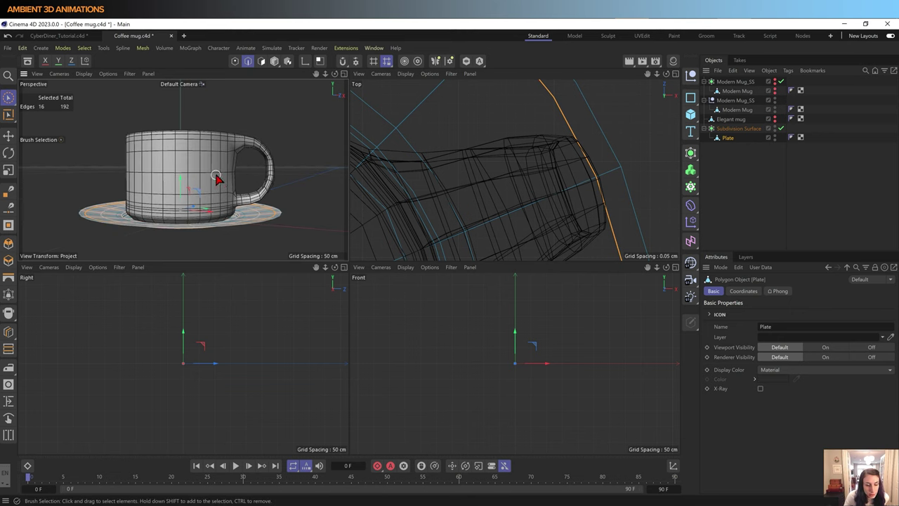
# Step: Box-select all of the Plate's polygons in polygon mode
pyautogui.keyDown('alt'); pyautogui.moveTo(199, 181); pyautogui.dragTo(211, 155); pyautogui.keyUp('alt')
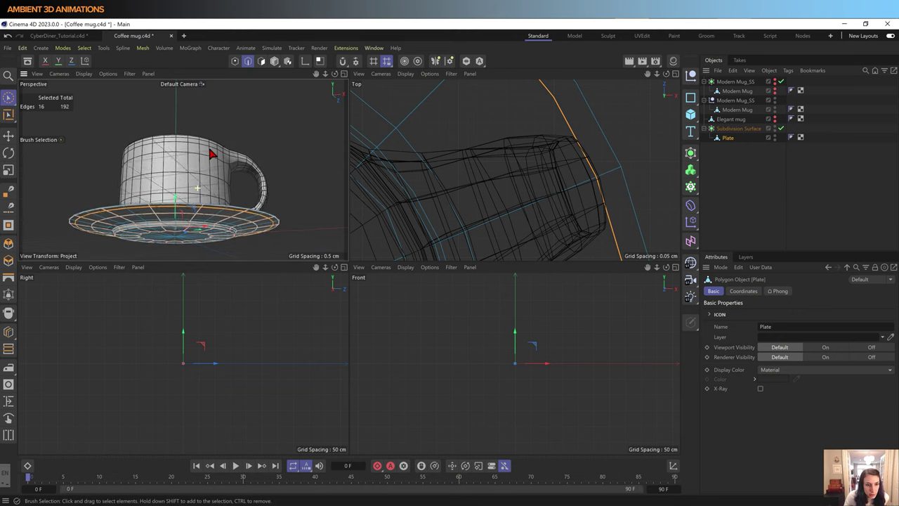
pyautogui.click(274, 61)
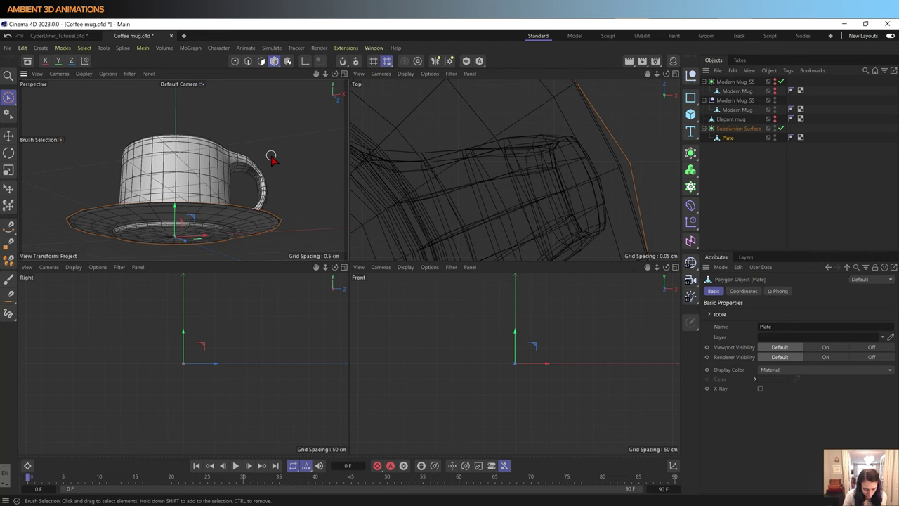
pyautogui.press('m')
pyautogui.press('t')
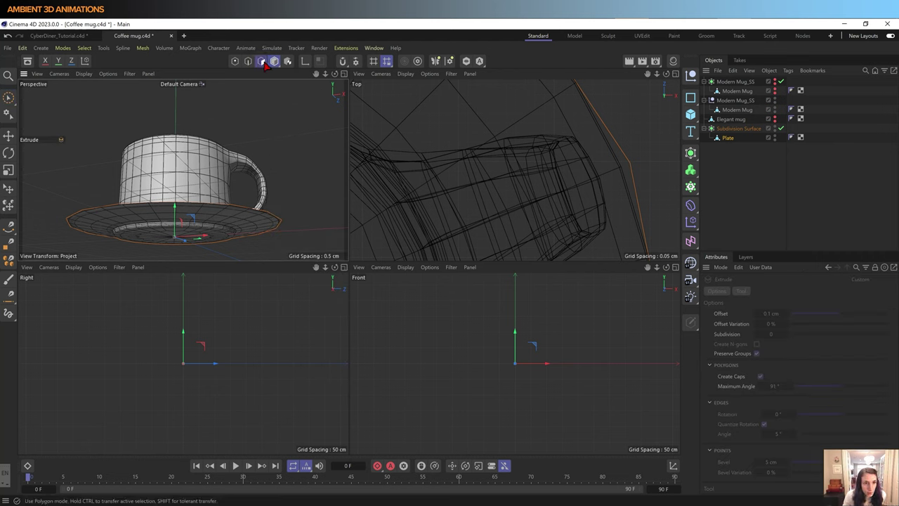
pyautogui.click(261, 61)
pyautogui.scroll(-3, 181, 223)
pyautogui.moveTo(8, 97); pyautogui.dragTo(50, 132)
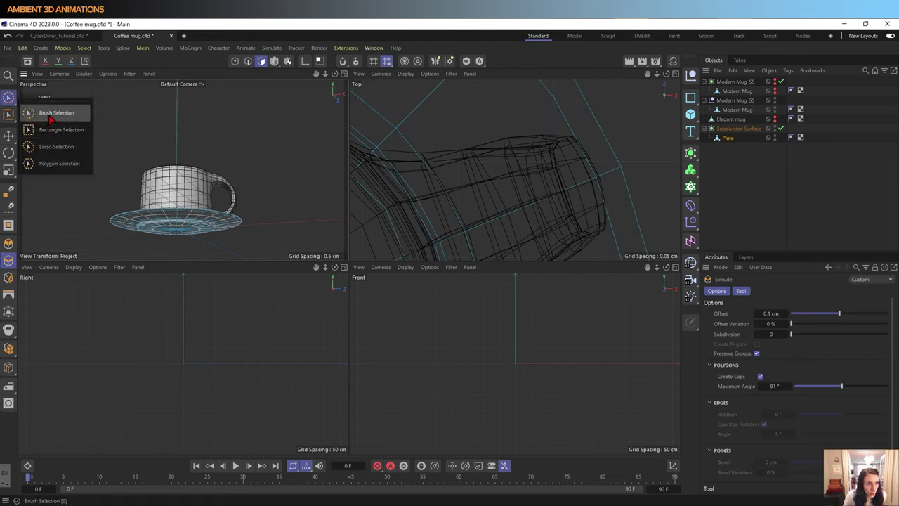
pyautogui.middleClick(227, 155)
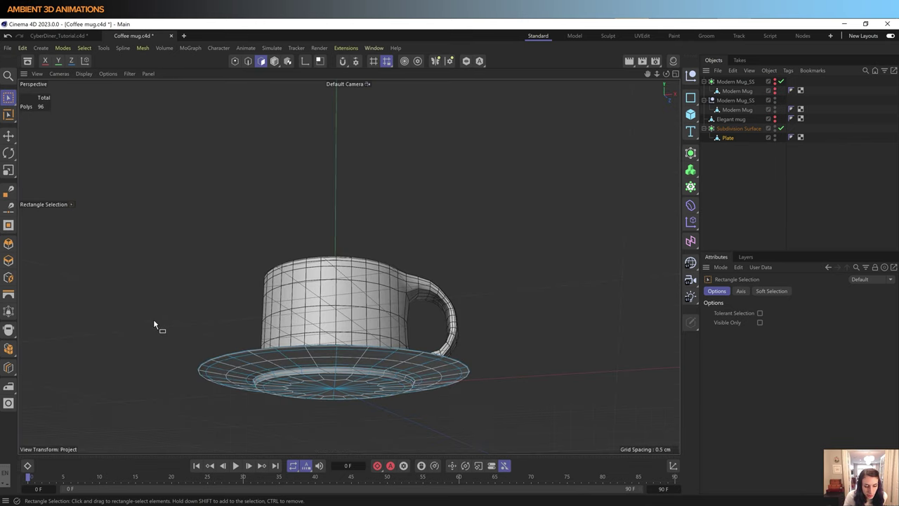
pyautogui.moveTo(132, 292); pyautogui.dragTo(520, 420)
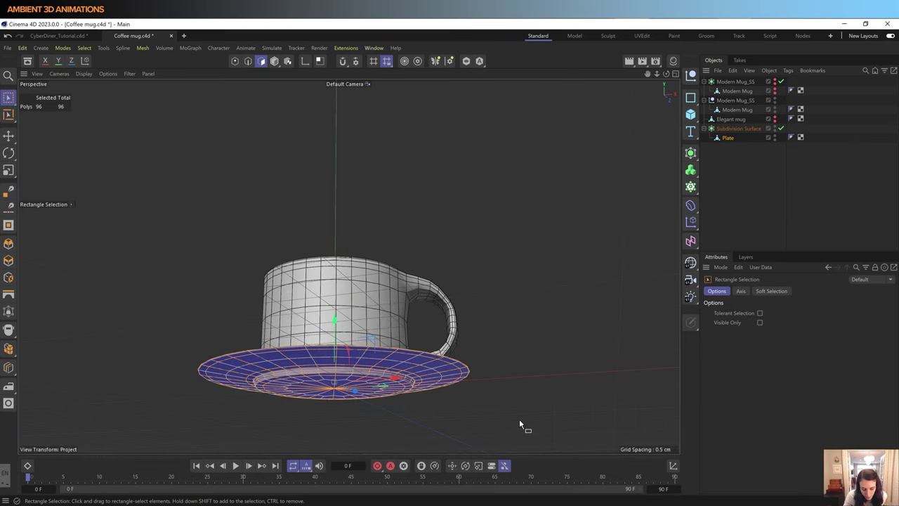
# Step: Extrude the plate's polygons about 0.085 cm to thicken the saucer
pyautogui.rightClick(519, 422)
pyautogui.click(541, 351)
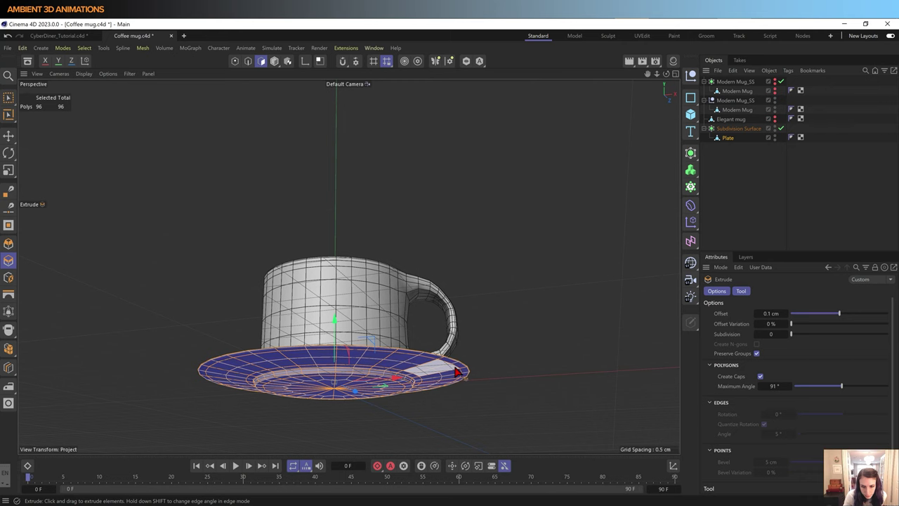
pyautogui.moveTo(456, 371); pyautogui.dragTo(425, 371)
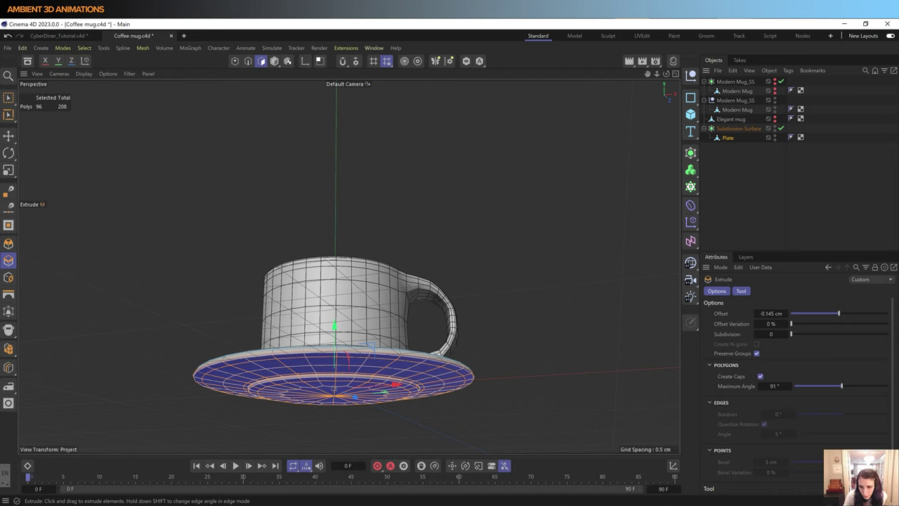
pyautogui.moveTo(425, 371); pyautogui.dragTo(456, 371)
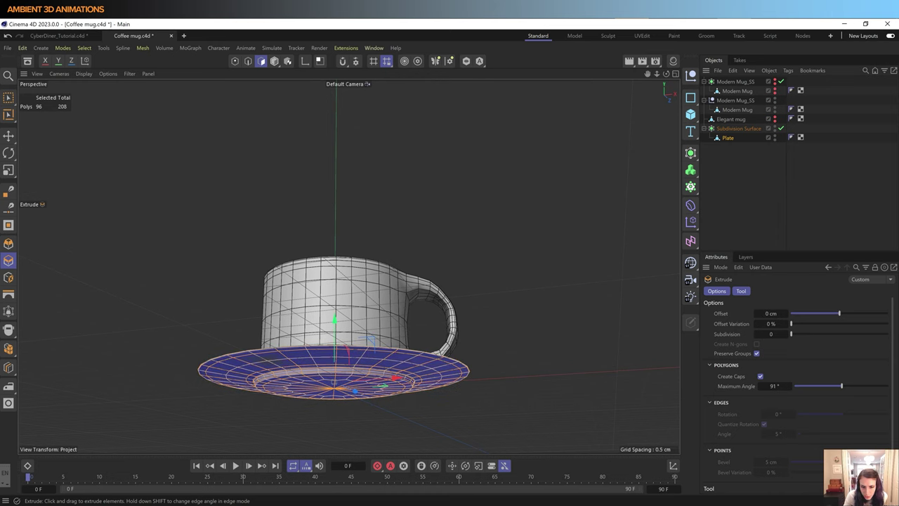
pyautogui.click(457, 371)
pyautogui.moveTo(457, 371); pyautogui.dragTo(470, 371)
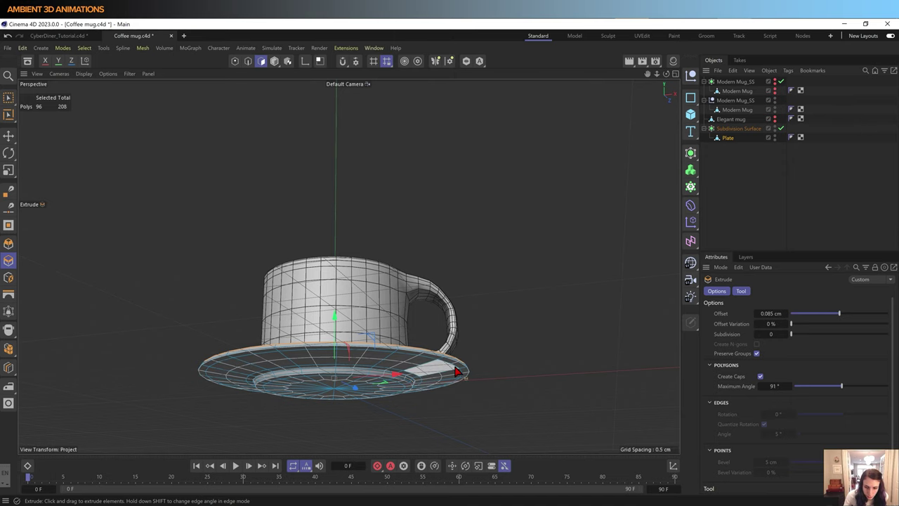
pyautogui.moveTo(372, 312)
pyautogui.keyDown('alt'); pyautogui.mouseDown()
pyautogui.moveTo(378, 380)
pyautogui.moveTo(287, 329)
pyautogui.moveTo(407, 396)
pyautogui.mouseUp(); pyautogui.keyUp('alt')
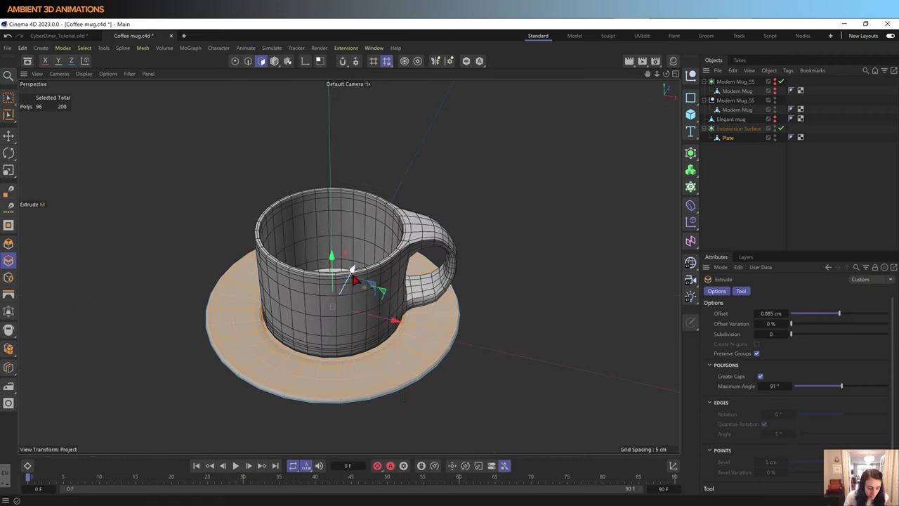
pyautogui.moveTo(333, 264); pyautogui.dragTo(332, 259)
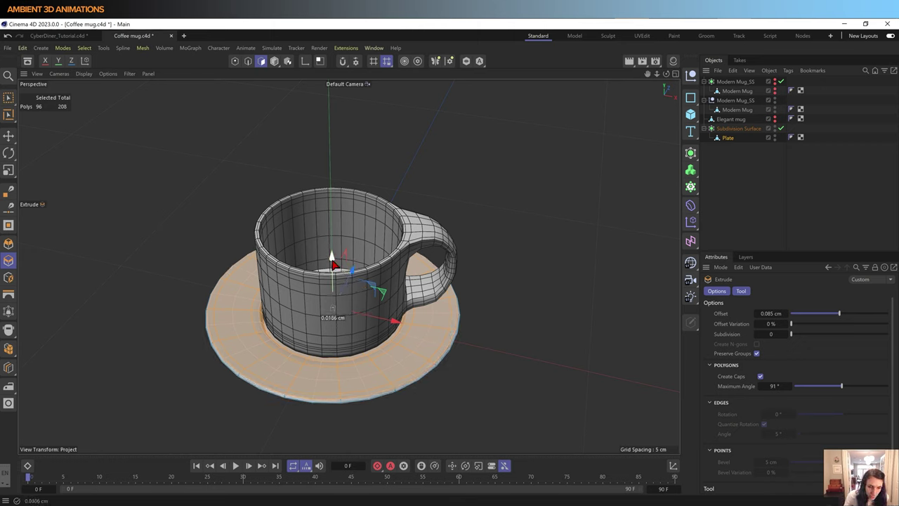
pyautogui.scroll(-2, 316, 387)
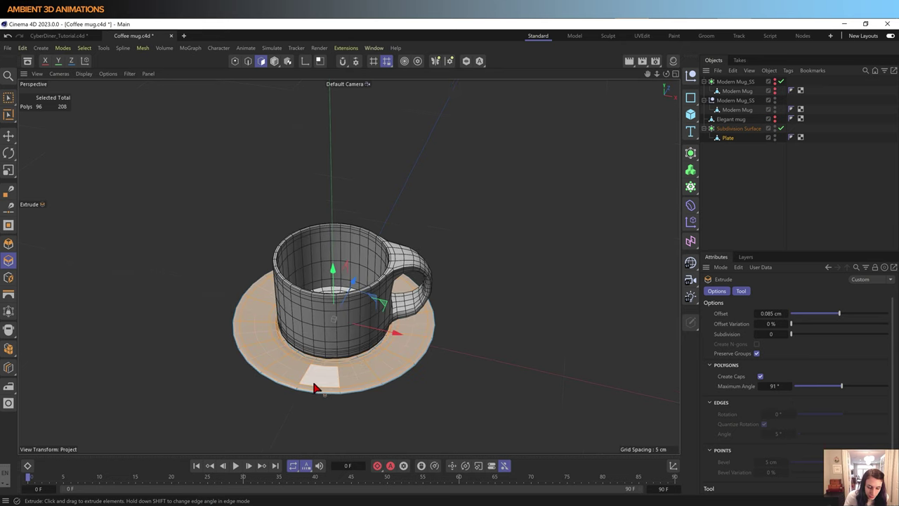
pyautogui.keyDown('alt'); pyautogui.moveTo(315, 388); pyautogui.dragTo(305, 328); pyautogui.keyUp('alt')
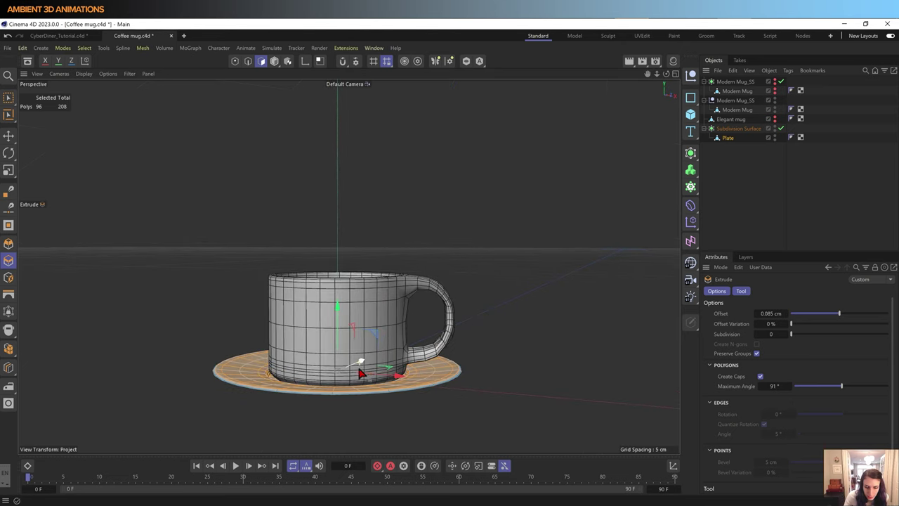
pyautogui.keyDown('alt'); pyautogui.moveTo(360, 373); pyautogui.dragTo(369, 394); pyautogui.keyUp('alt')
pyautogui.moveTo(8, 97); pyautogui.dragTo(49, 115)
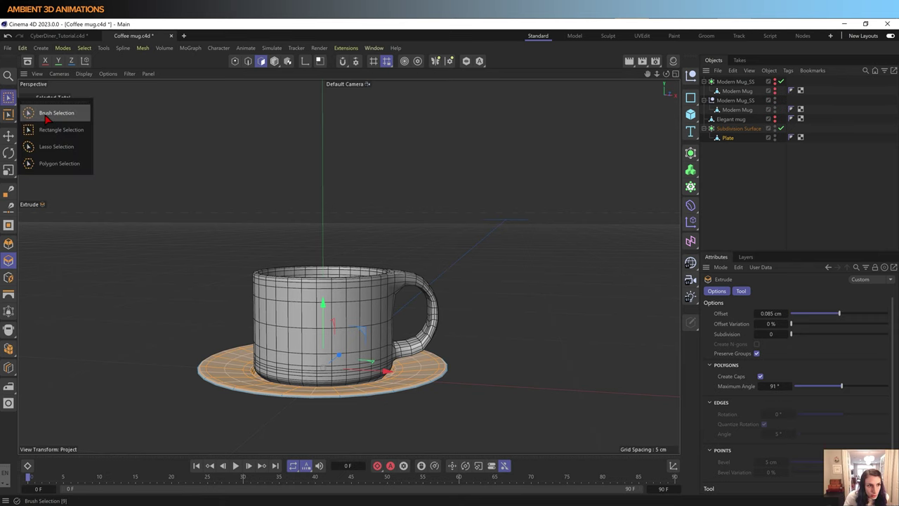
pyautogui.click(562, 284)
# Step: Open the Material Manager alongside the viewport
pyautogui.moveTo(281, 388)
pyautogui.keyDown('alt'); pyautogui.mouseDown()
pyautogui.moveTo(390, 409)
pyautogui.moveTo(398, 374)
pyautogui.mouseUp(); pyautogui.keyUp('alt')
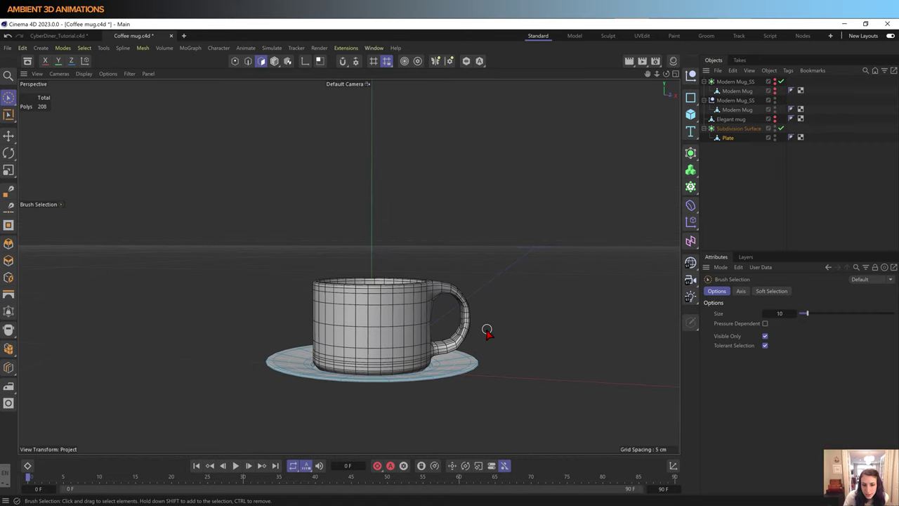
pyautogui.moveTo(488, 331)
pyautogui.keyDown('alt'); pyautogui.mouseDown()
pyautogui.moveTo(417, 300)
pyautogui.moveTo(434, 263)
pyautogui.mouseUp(); pyautogui.keyUp('alt')
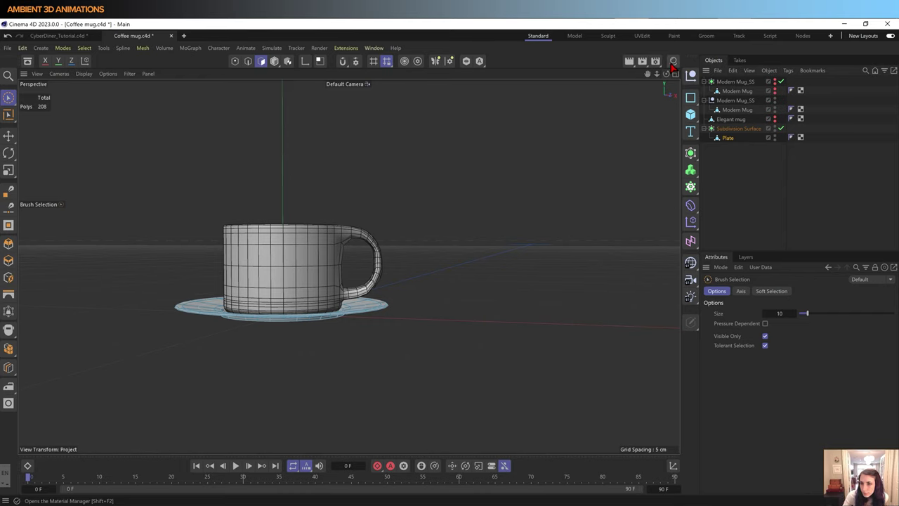
pyautogui.click(673, 62)
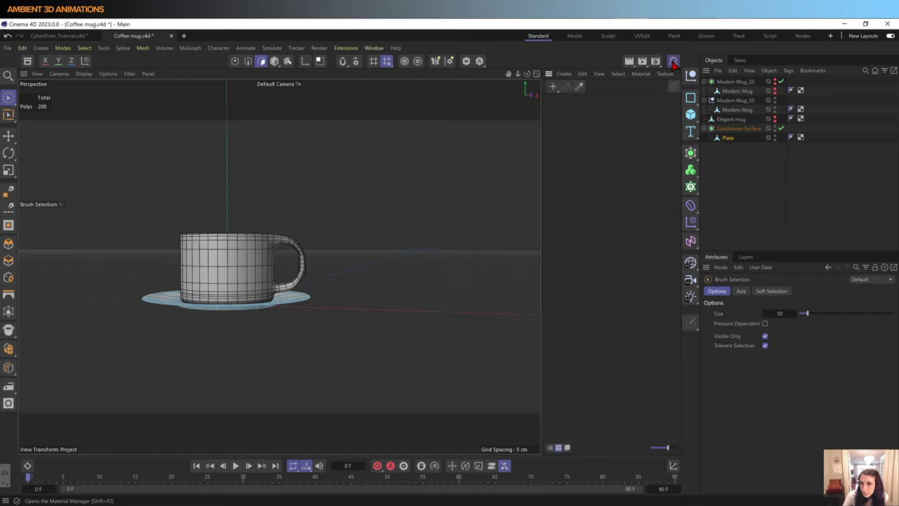
pyautogui.click(553, 90)
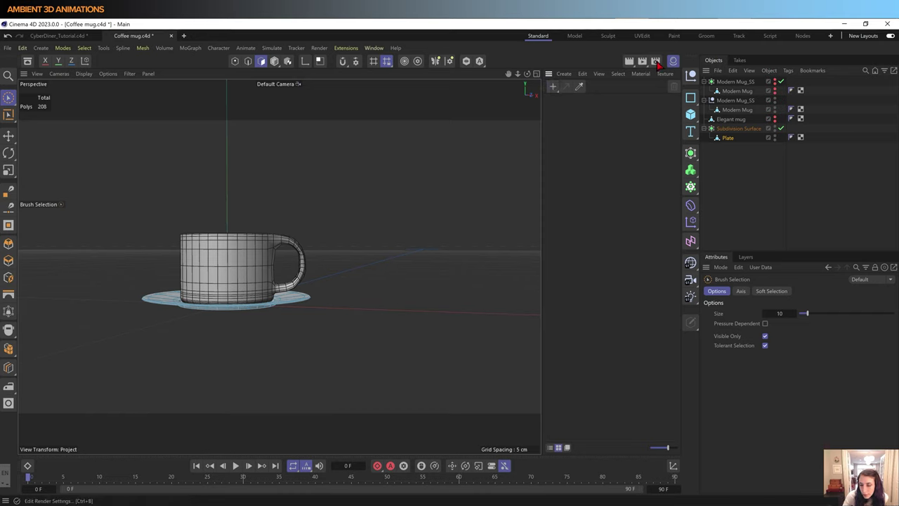
# Step: Set the scene's renderer to Redshift in Render Settings
pyautogui.click(656, 62)
pyautogui.click(660, 75)
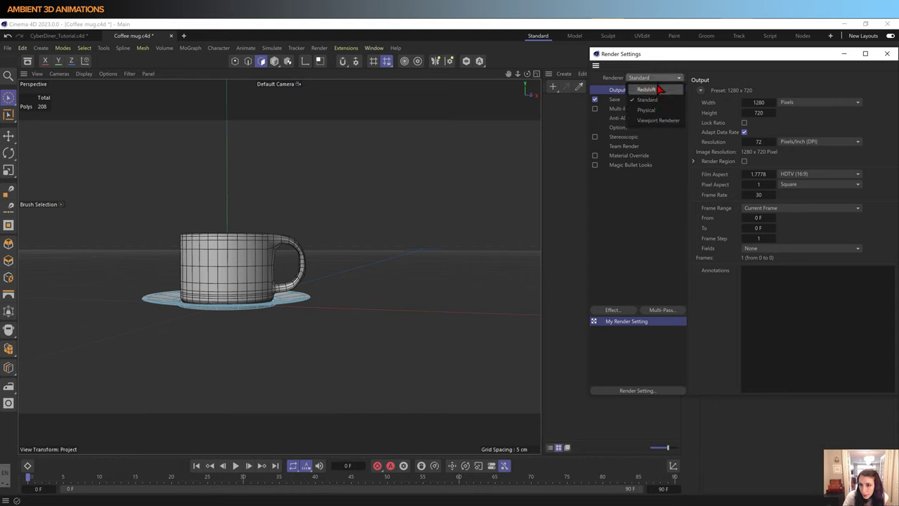
pyautogui.click(646, 89)
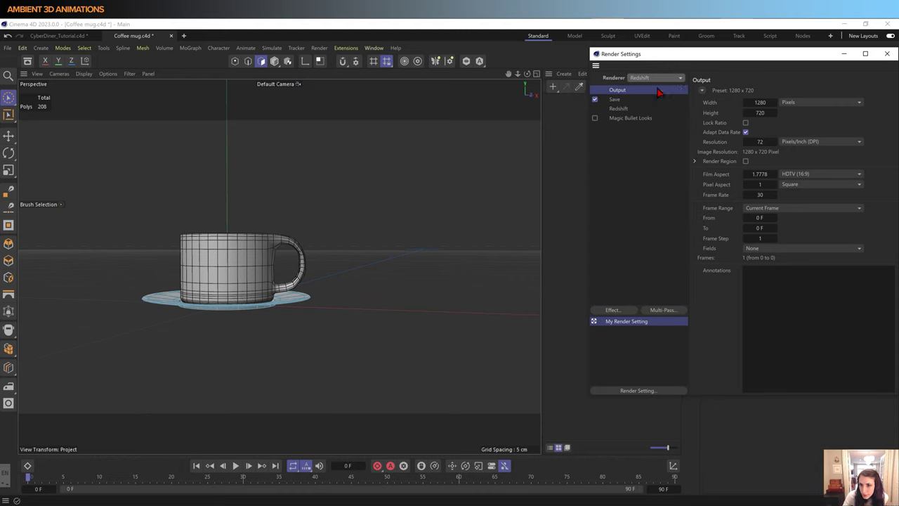
pyautogui.click(888, 56)
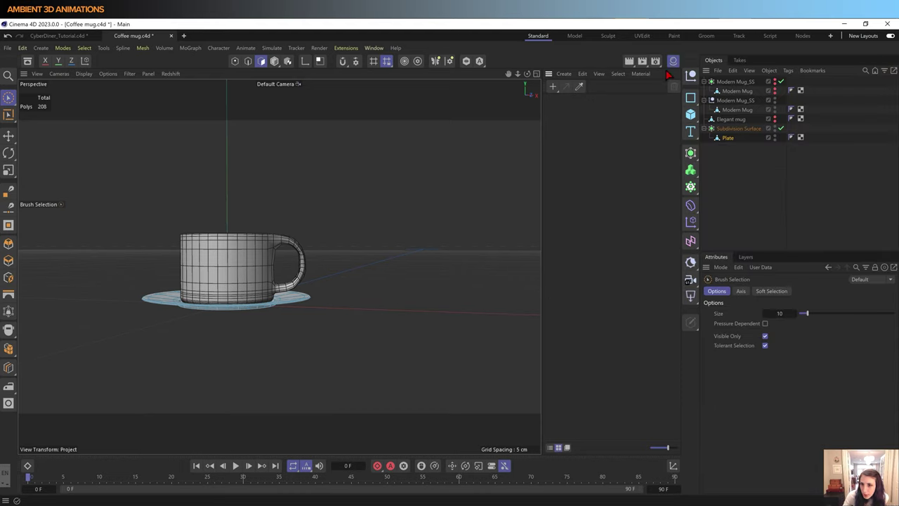
pyautogui.click(564, 74)
pyautogui.moveTo(579, 121)
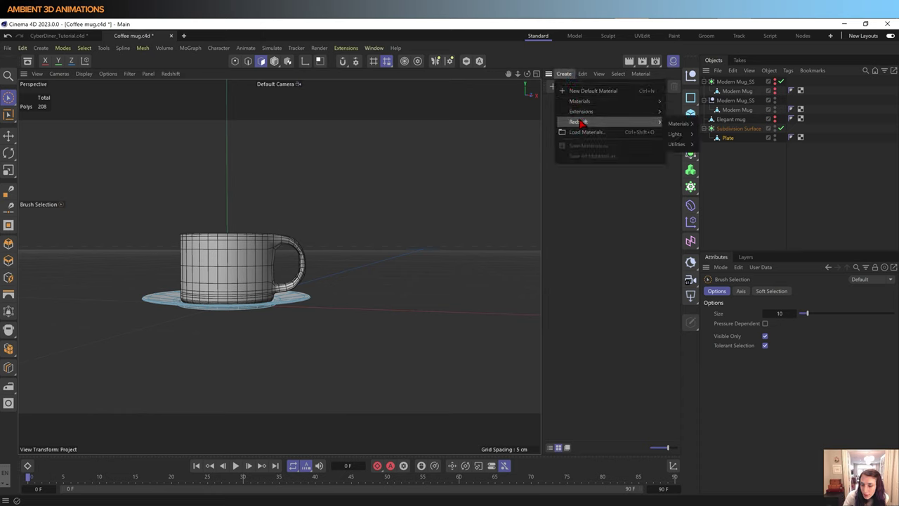
pyautogui.moveTo(678, 124)
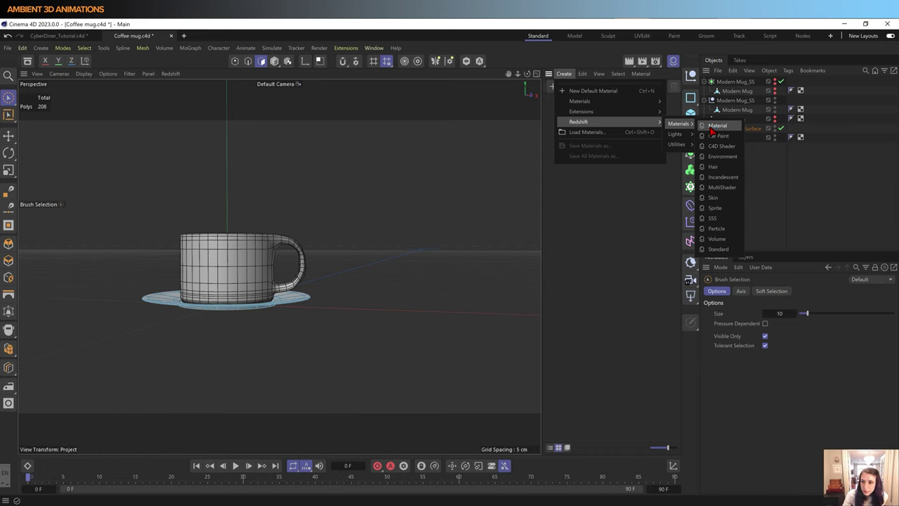
# Step: Create a new Redshift material named Ceramic White
pyautogui.click(715, 126)
pyautogui.doubleClick(557, 126)
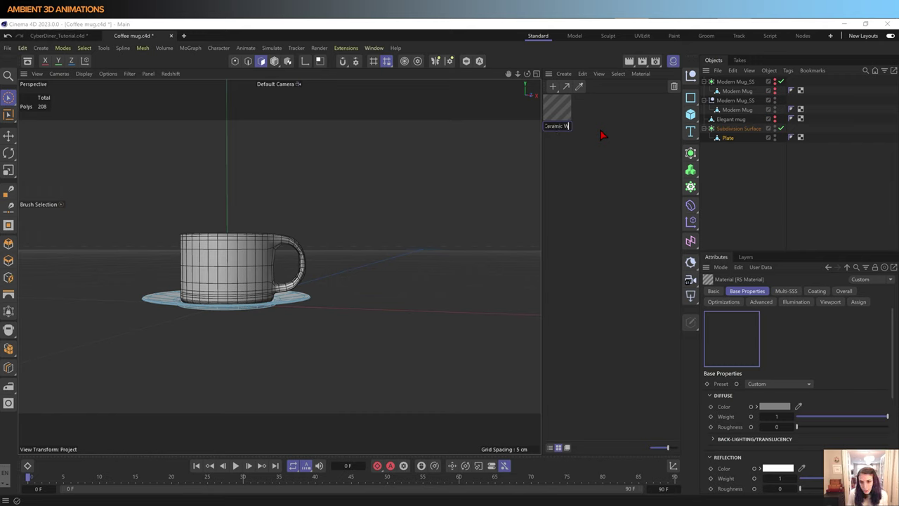
pyautogui.write('te')
pyautogui.press('Return')
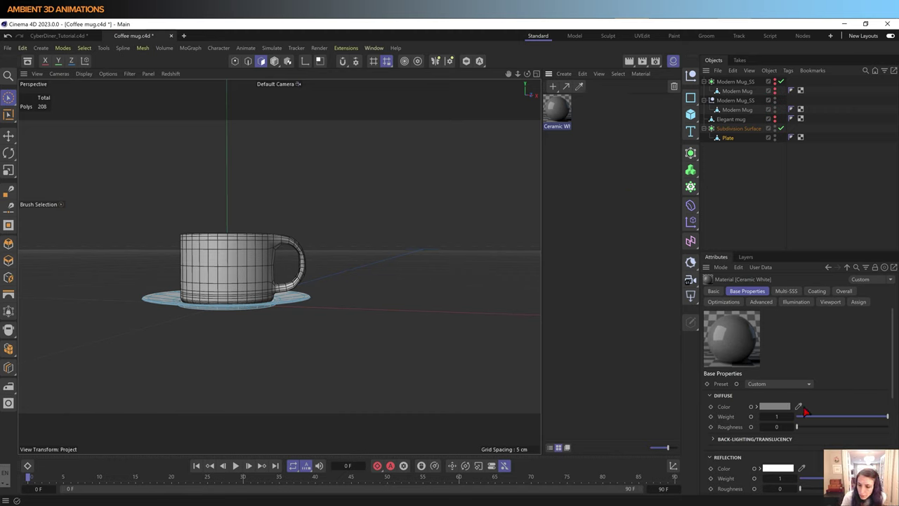
# Step: Give Ceramic White a near-white diffuse colour and apply it to the Plate and Modern Mug
pyautogui.click(784, 408)
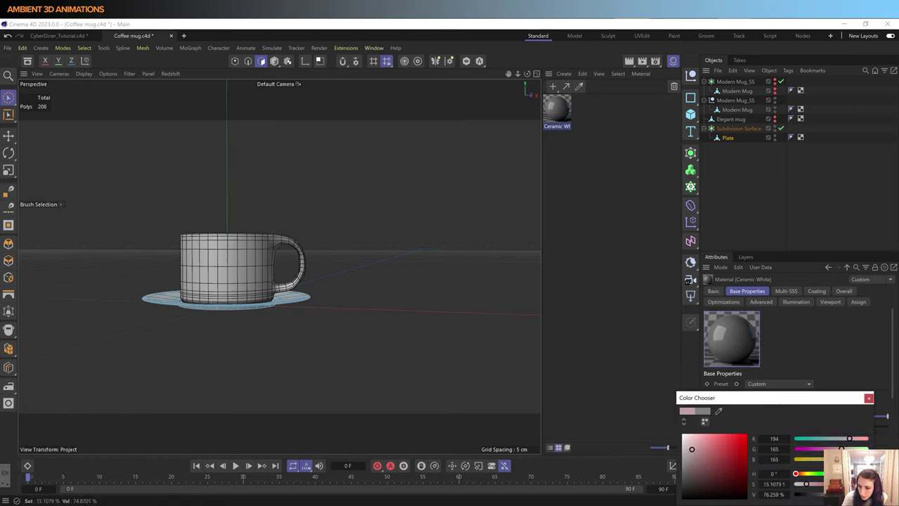
pyautogui.moveTo(685, 457); pyautogui.dragTo(686, 438)
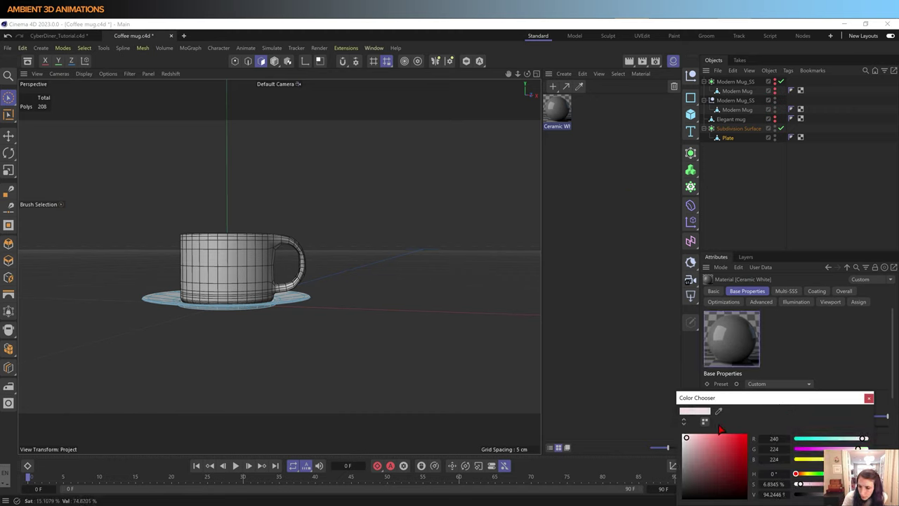
pyautogui.click(870, 401)
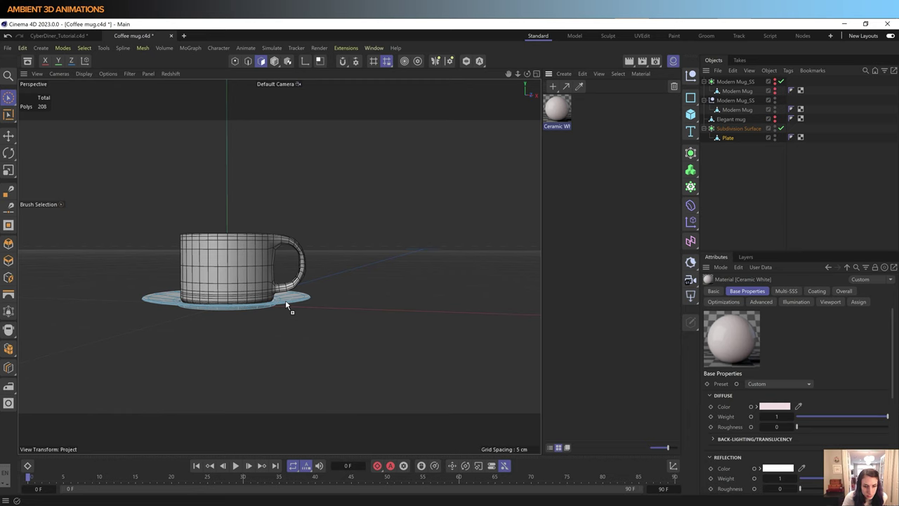
pyautogui.moveTo(287, 307); pyautogui.dragTo(287, 306)
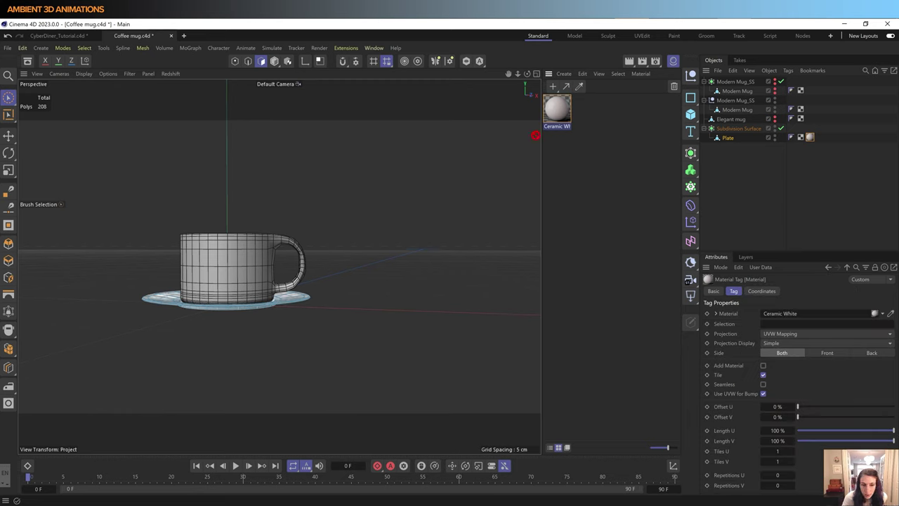
pyautogui.moveTo(258, 260); pyautogui.dragTo(235, 243)
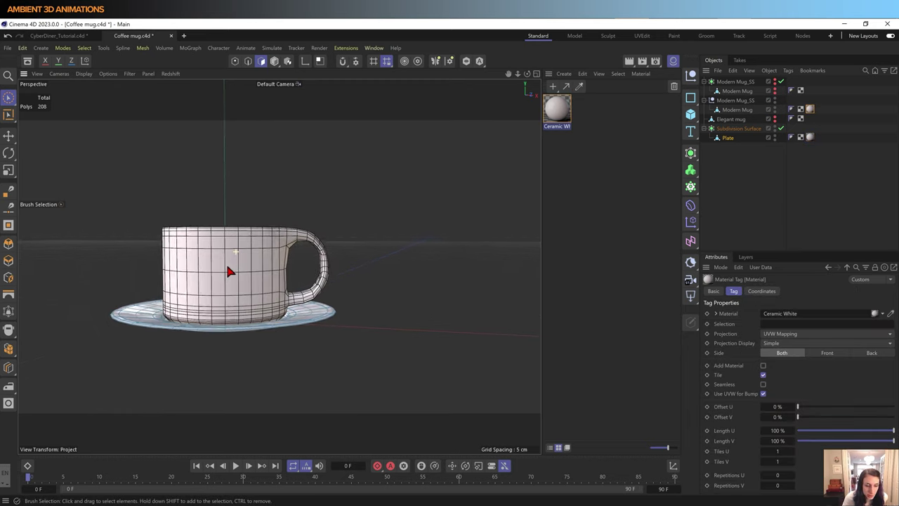
# Step: Add a 400 cm floor plane, start the Redshift IPR preview, and add an area light
pyautogui.click(691, 114)
pyautogui.click(731, 146)
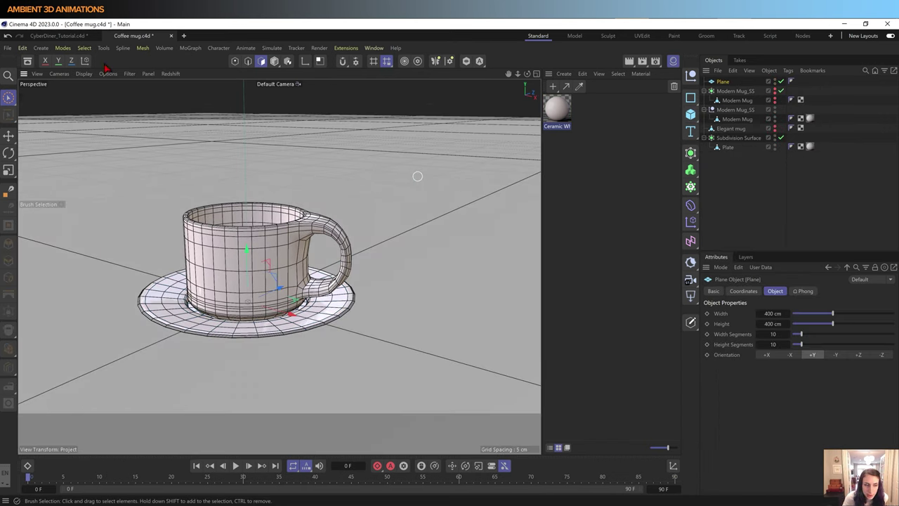
pyautogui.click(172, 74)
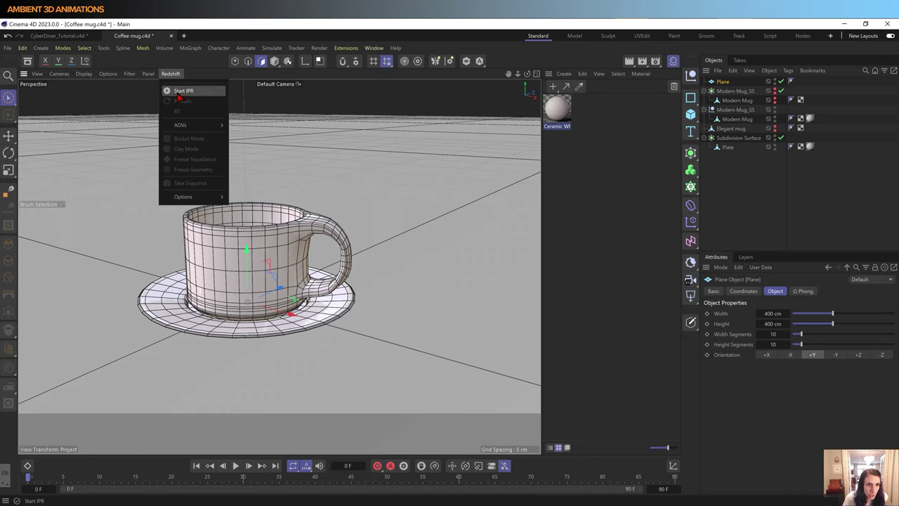
pyautogui.click(179, 98)
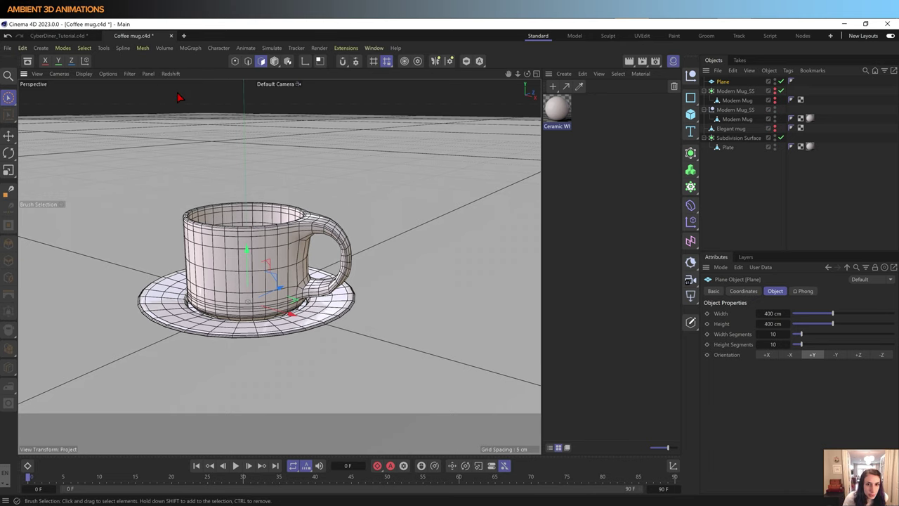
pyautogui.click(170, 73)
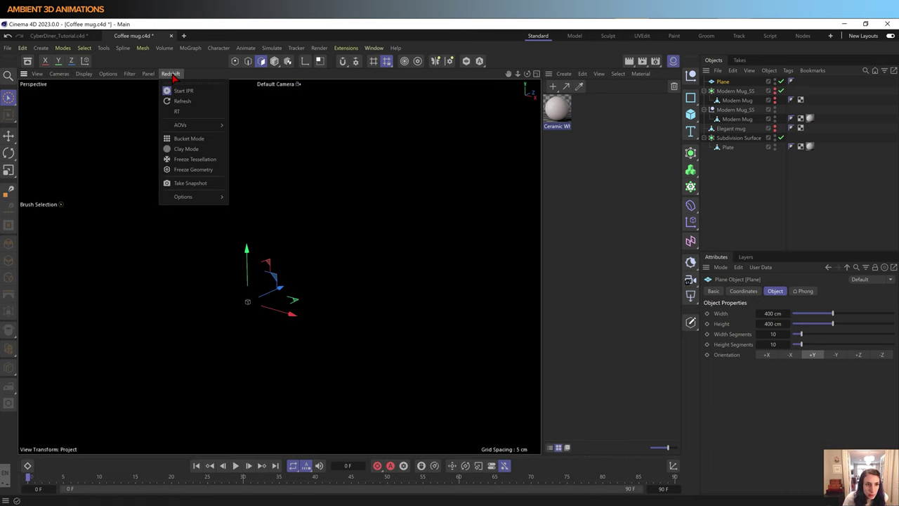
pyautogui.click(171, 75)
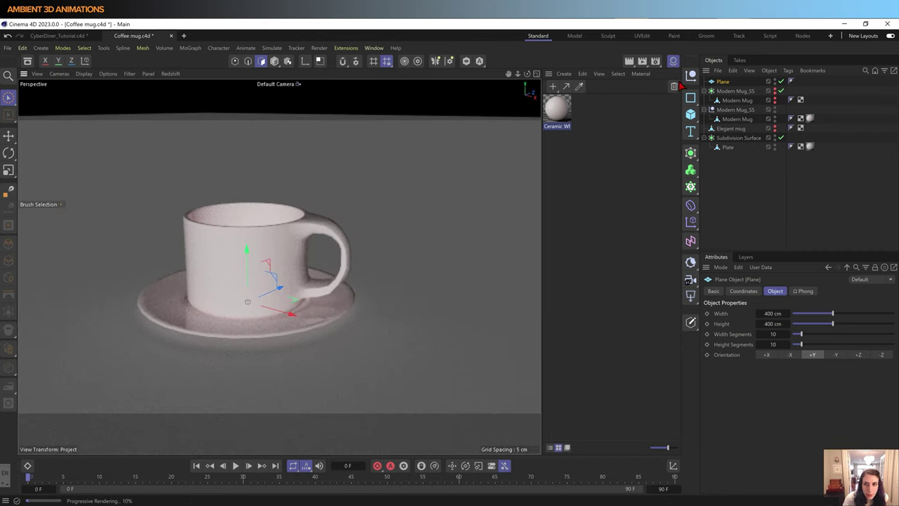
pyautogui.click(692, 300)
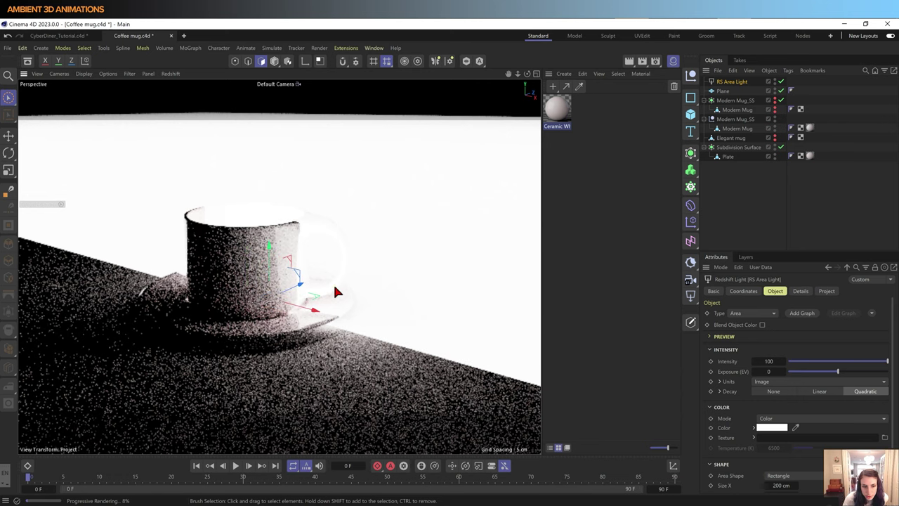
# Step: Move the area light up and to the right, and rotate it toward the cup
pyautogui.moveTo(335, 289)
pyautogui.mouseDown()
pyautogui.moveTo(397, 173)
pyautogui.moveTo(381, 80)
pyautogui.mouseUp()
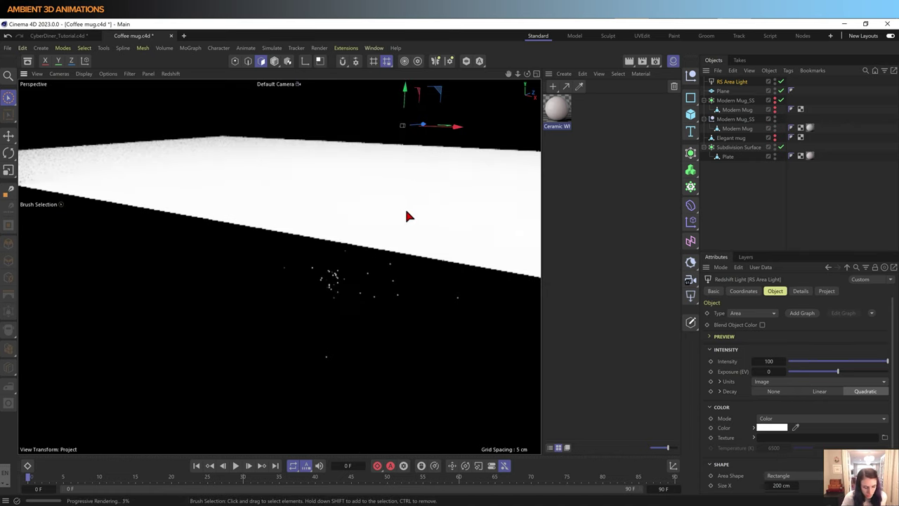
pyautogui.press('r')
pyautogui.moveTo(391, 152)
pyautogui.mouseDown()
pyautogui.moveTo(390, 139)
pyautogui.moveTo(394, 155)
pyautogui.mouseUp()
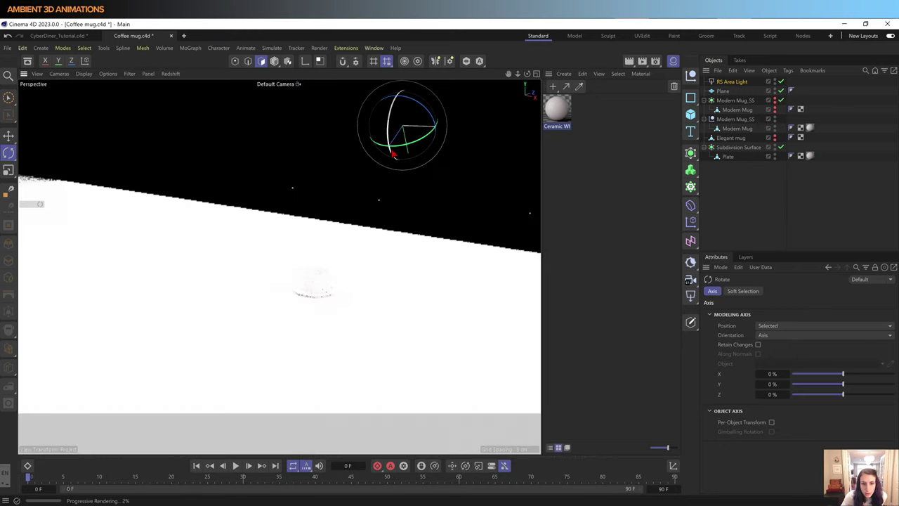
# Step: Lower the area light's intensity to about 6
pyautogui.click(732, 82)
pyautogui.click(812, 361)
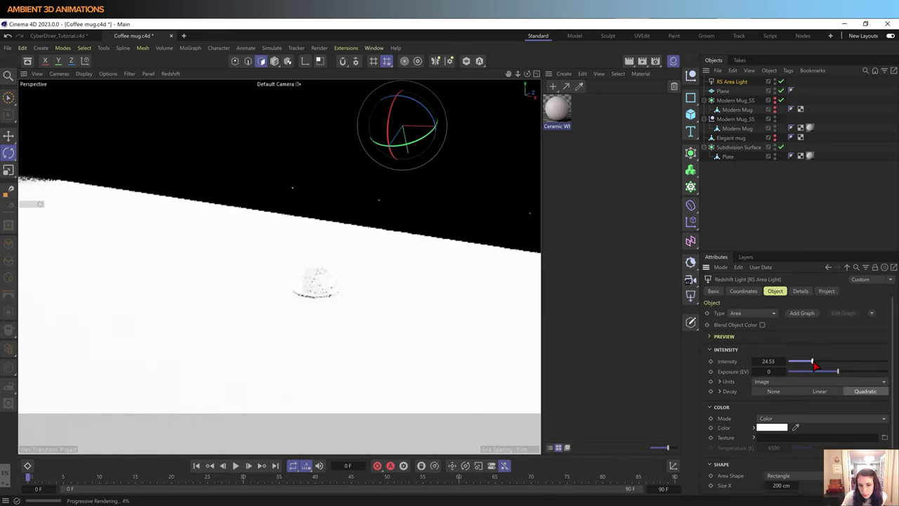
pyautogui.click(800, 363)
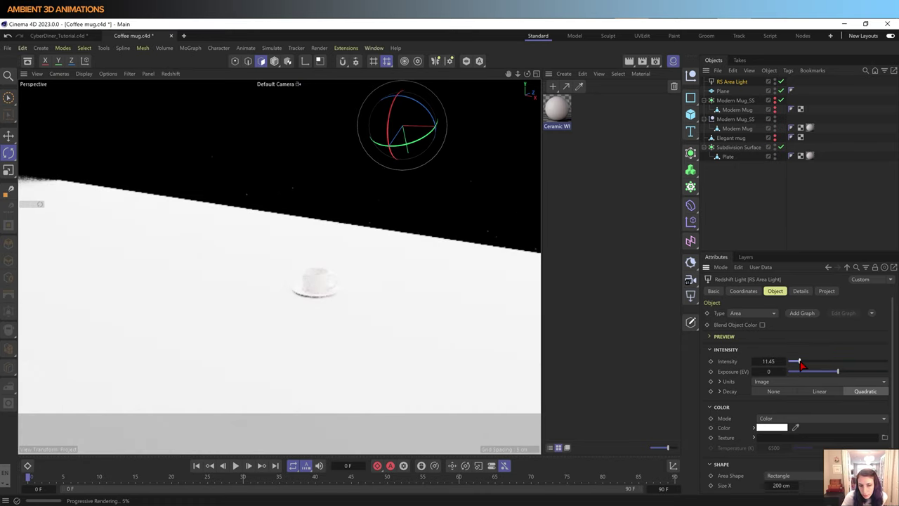
pyautogui.moveTo(800, 364); pyautogui.dragTo(796, 366)
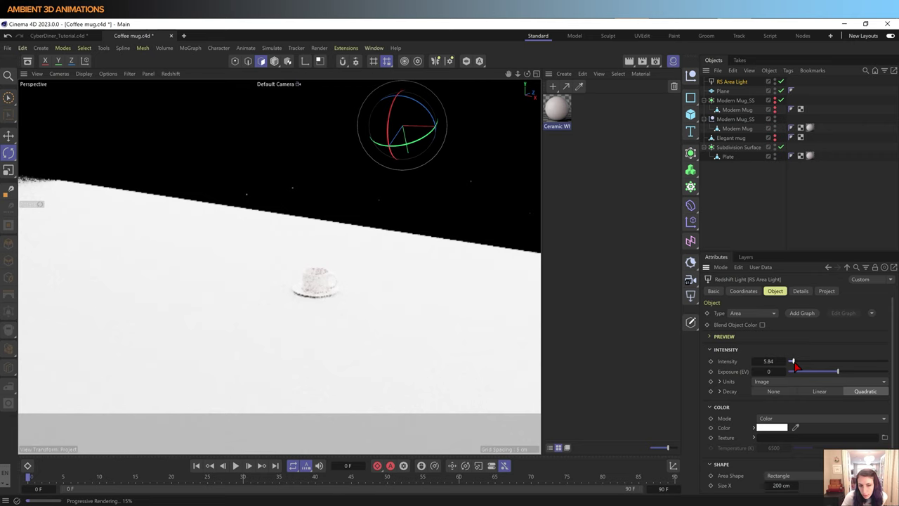
# Step: Scale the area light down and shift it to the left
pyautogui.press('t')
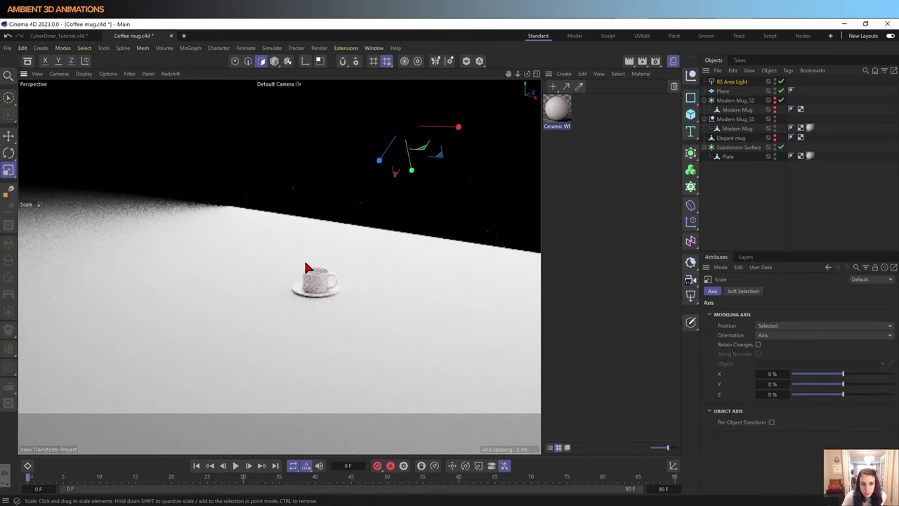
pyautogui.moveTo(307, 268); pyautogui.dragTo(393, 250)
pyautogui.moveTo(461, 204); pyautogui.dragTo(331, 260)
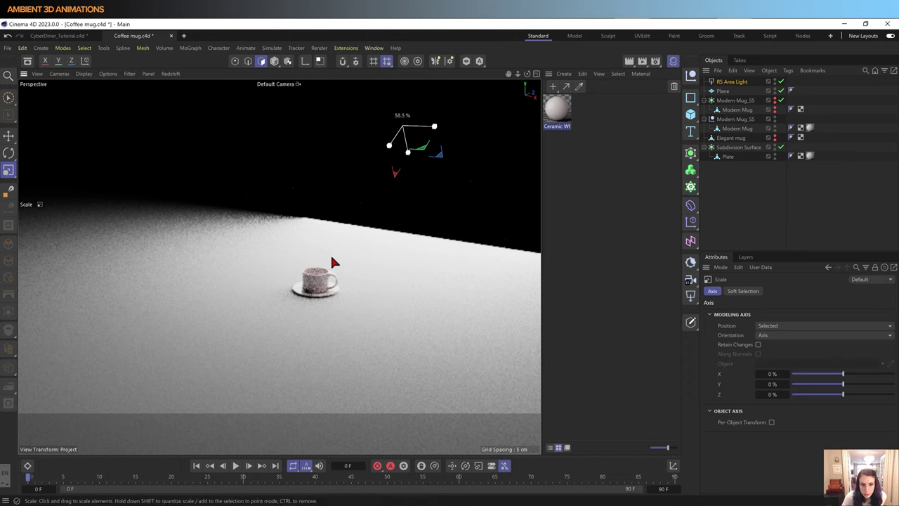
pyautogui.press('r')
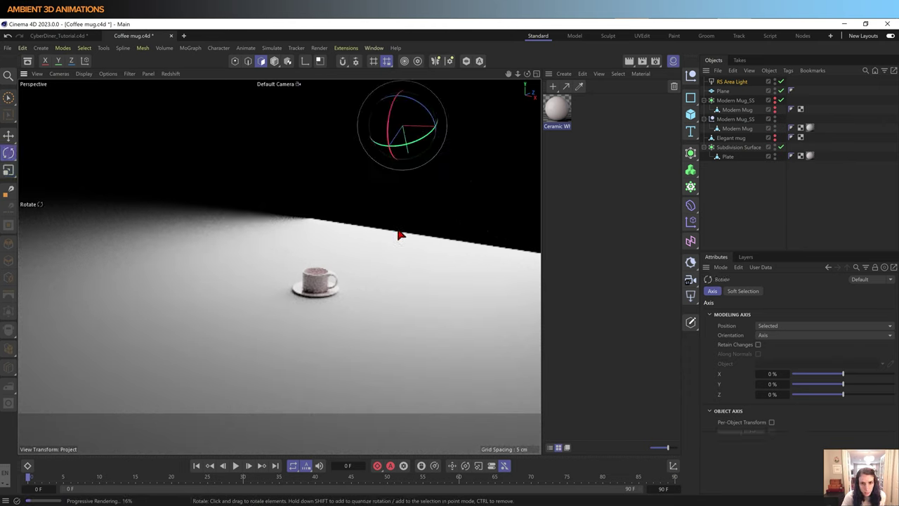
pyautogui.press('e')
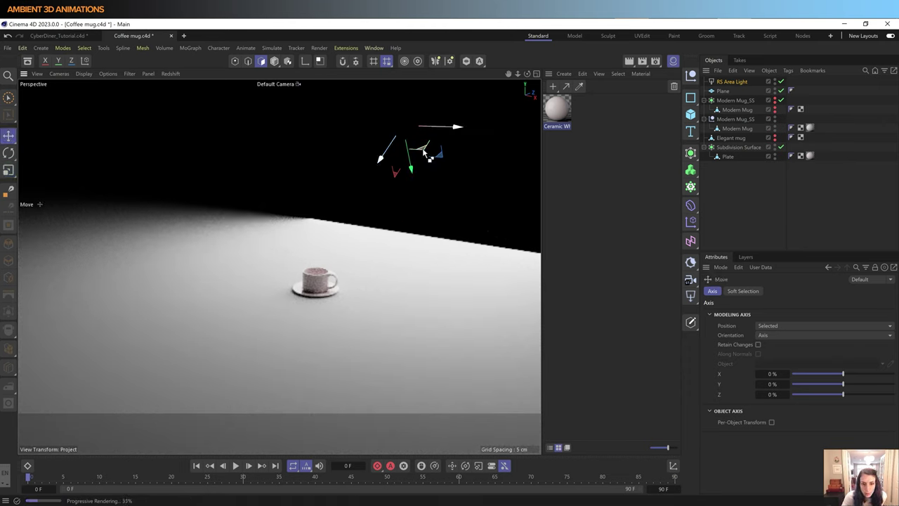
pyautogui.moveTo(425, 154)
pyautogui.mouseDown()
pyautogui.moveTo(249, 163)
pyautogui.moveTo(190, 151)
pyautogui.mouseUp()
# Step: Rotate RS Area Light.1 about -47°, then zoom and orbit close to the mug
pyautogui.press('r')
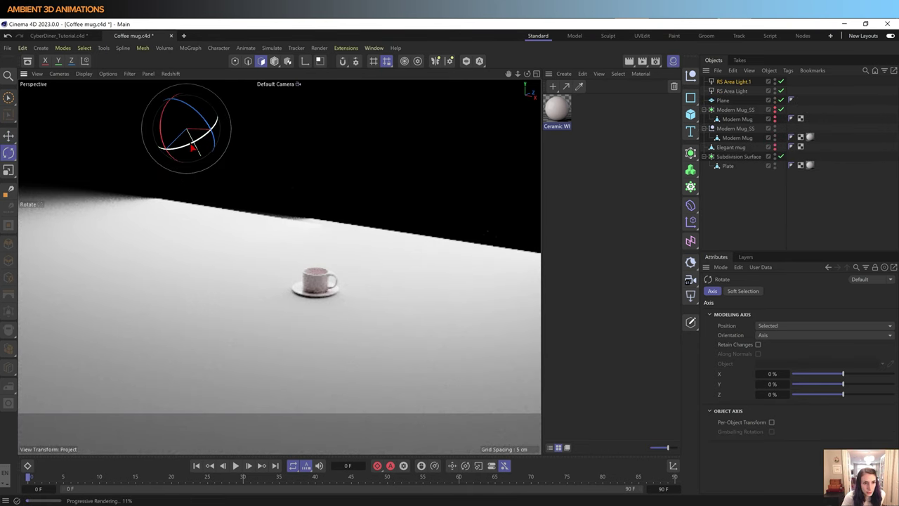
pyautogui.moveTo(197, 148); pyautogui.dragTo(229, 130)
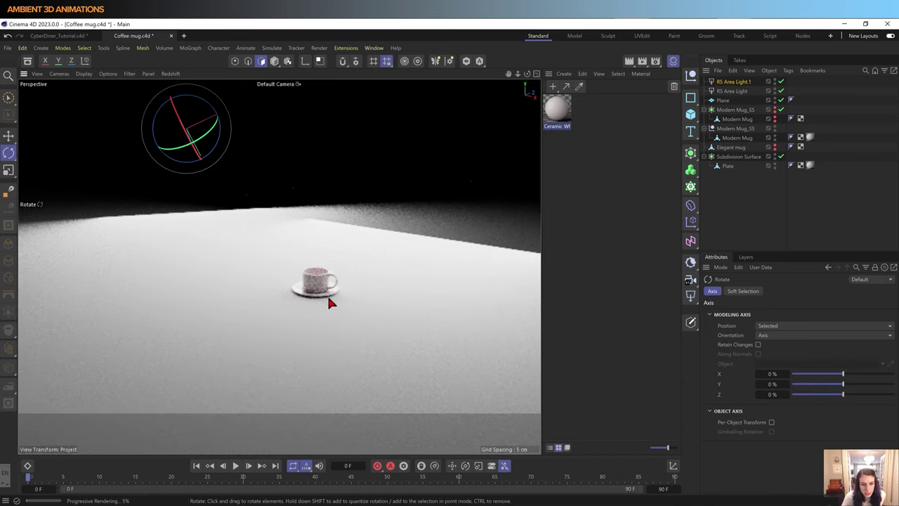
pyautogui.scroll(2, 327, 289)
pyautogui.scroll(2, 326, 294)
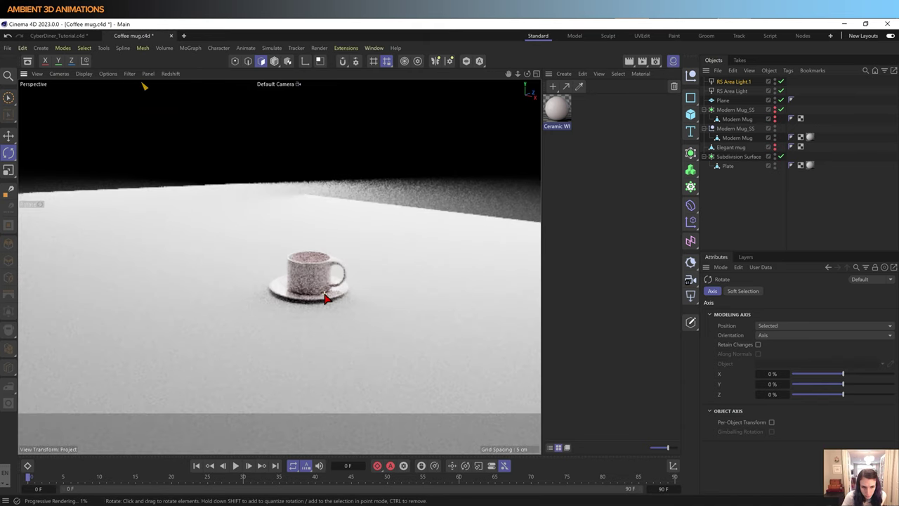
pyautogui.scroll(2, 325, 298)
pyautogui.scroll(2, 323, 298)
pyautogui.scroll(2, 320, 300)
pyautogui.scroll(2, 302, 295)
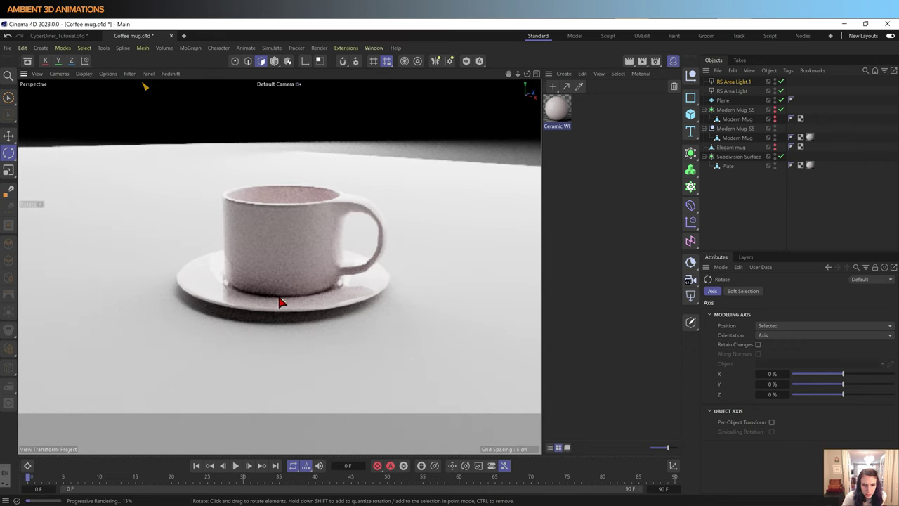
pyautogui.moveTo(279, 302)
pyautogui.keyDown('alt'); pyautogui.mouseDown()
pyautogui.moveTo(260, 302)
pyautogui.moveTo(285, 287)
pyautogui.mouseUp(); pyautogui.keyUp('alt')
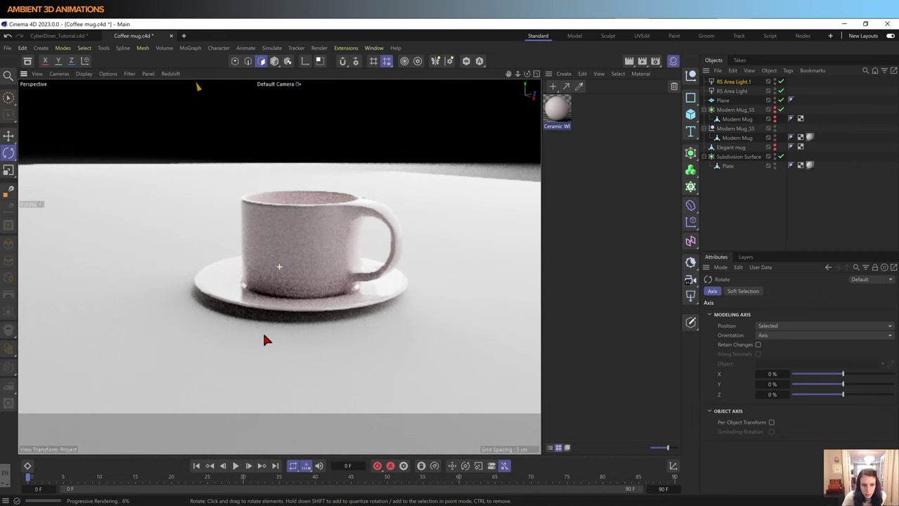
pyautogui.moveTo(261, 337)
pyautogui.keyDown('alt'); pyautogui.mouseDown()
pyautogui.moveTo(289, 285)
pyautogui.moveTo(291, 344)
pyautogui.mouseUp(); pyautogui.keyUp('alt')
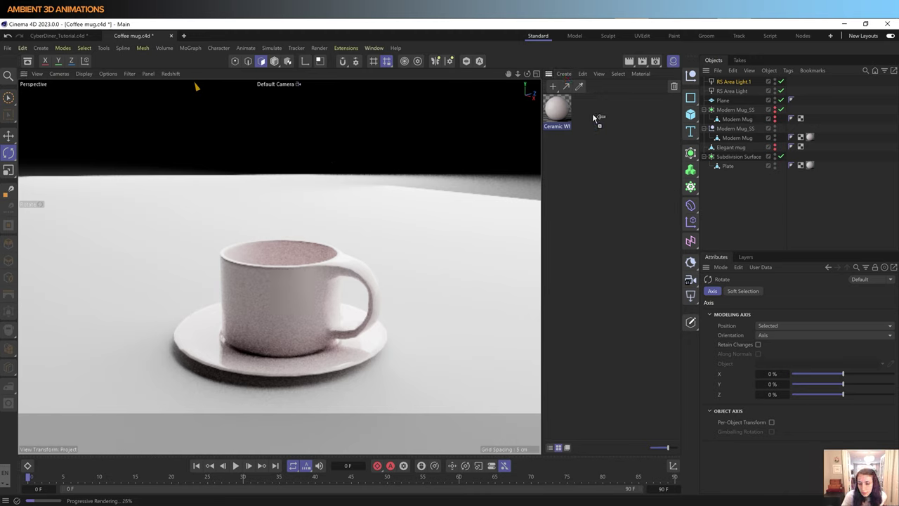
# Step: Duplicate Ceramic White and set both copies' reflection roughness to 0.05
pyautogui.keyDown('ctrl'); pyautogui.moveTo(593, 118); pyautogui.dragTo(596, 118); pyautogui.keyUp('ctrl')
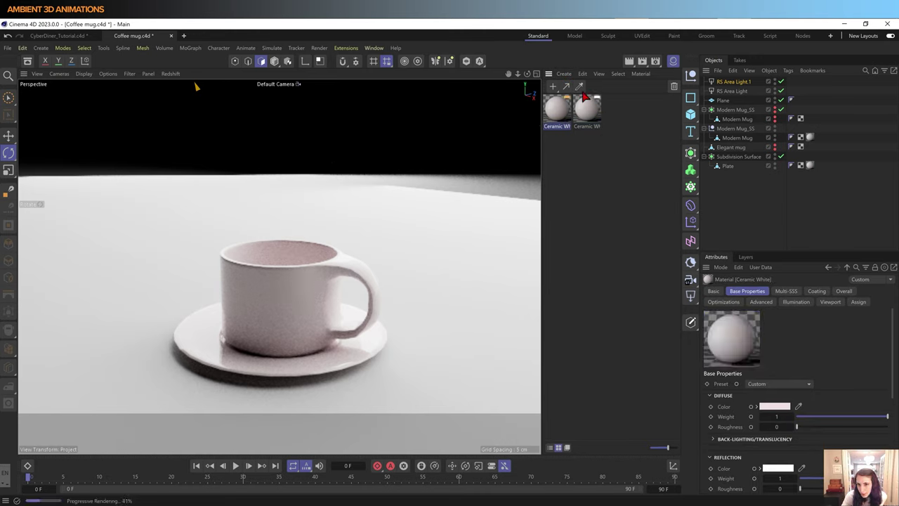
pyautogui.keyDown('shift'); pyautogui.click(587, 111); pyautogui.keyUp('shift')
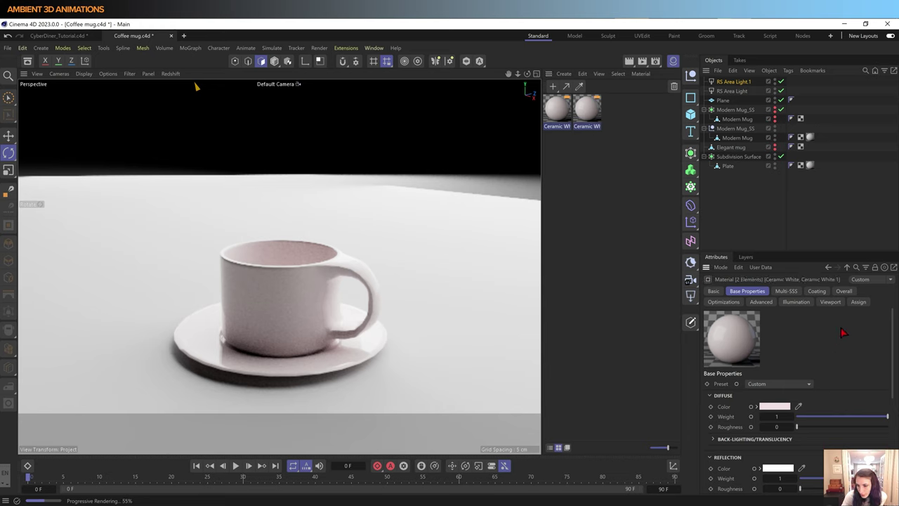
pyautogui.scroll(-3, 843, 332)
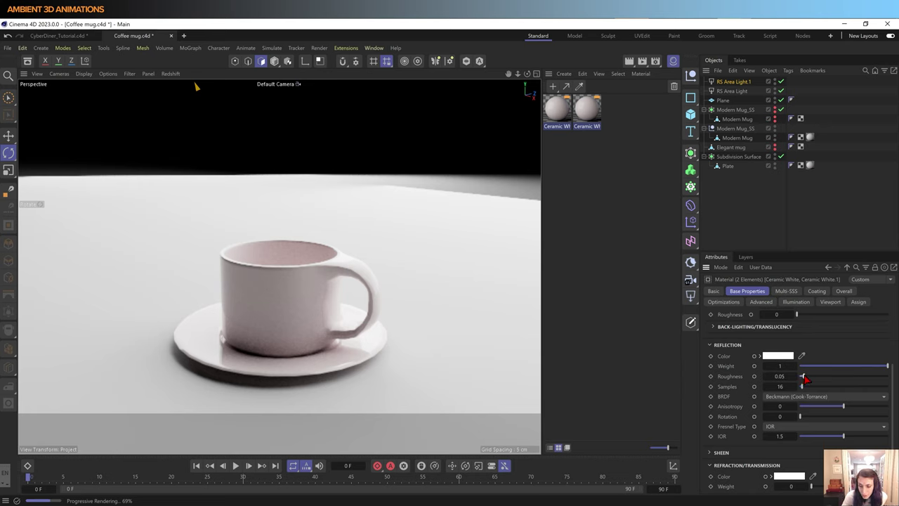
pyautogui.click(804, 377)
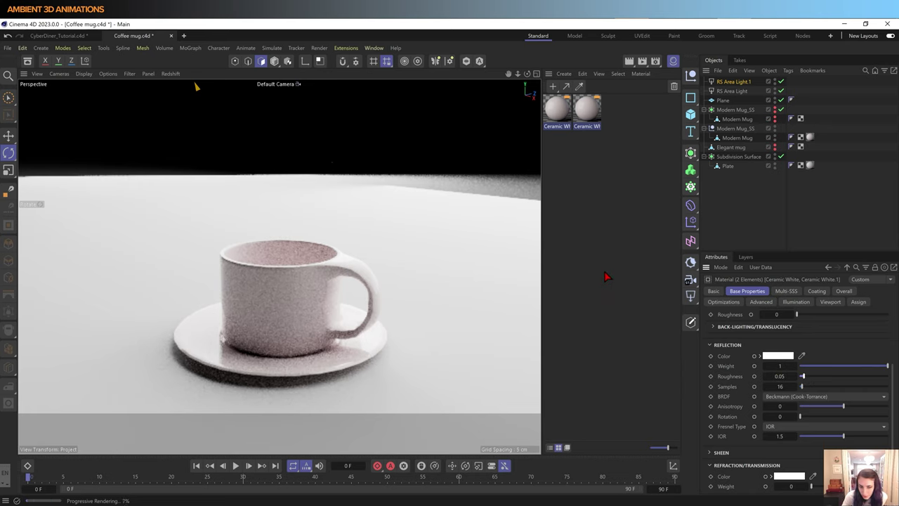
pyautogui.click(587, 112)
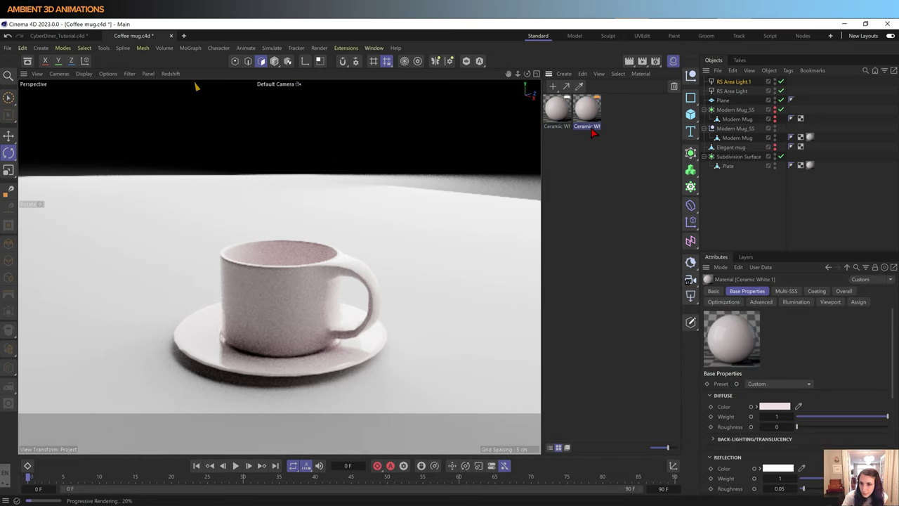
pyautogui.doubleClick(587, 125)
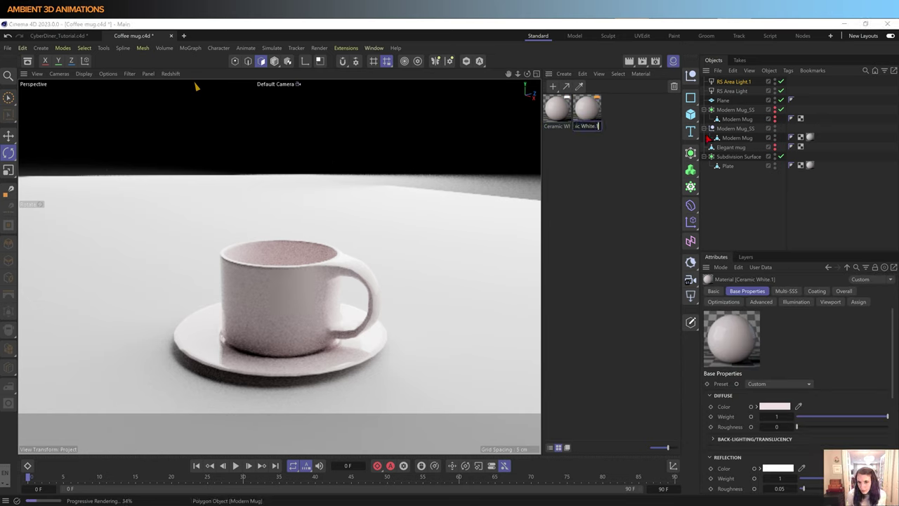
# Step: Name the duplicate material Ceramic Blue and stop the live render
pyautogui.press('BackSpace')
pyautogui.press('BackSpace')
pyautogui.press('BackSpace')
pyautogui.press('BackSpace')
pyautogui.press('Return')
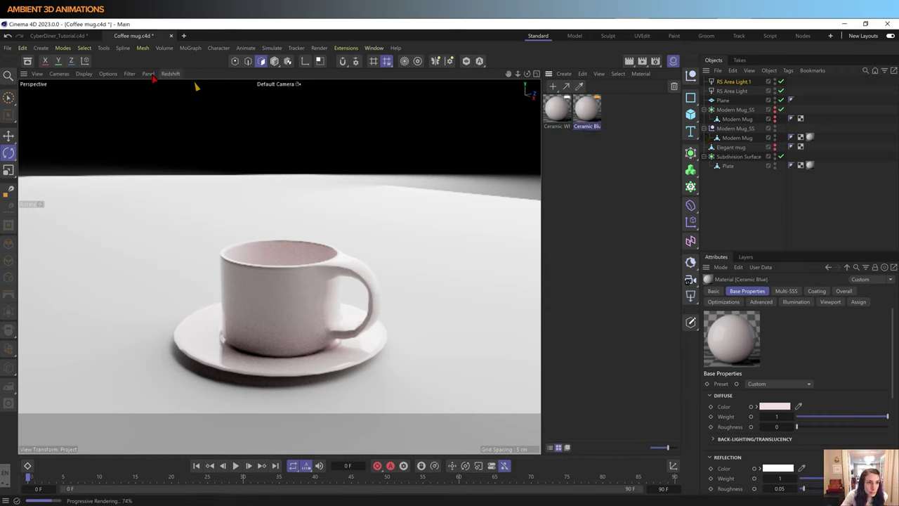
pyautogui.click(170, 73)
pyautogui.click(185, 93)
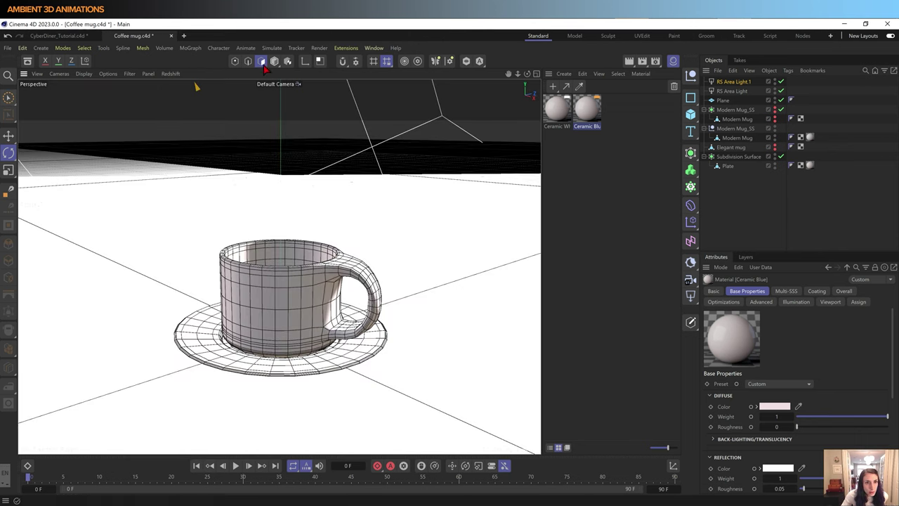
pyautogui.scroll(3, 297, 279)
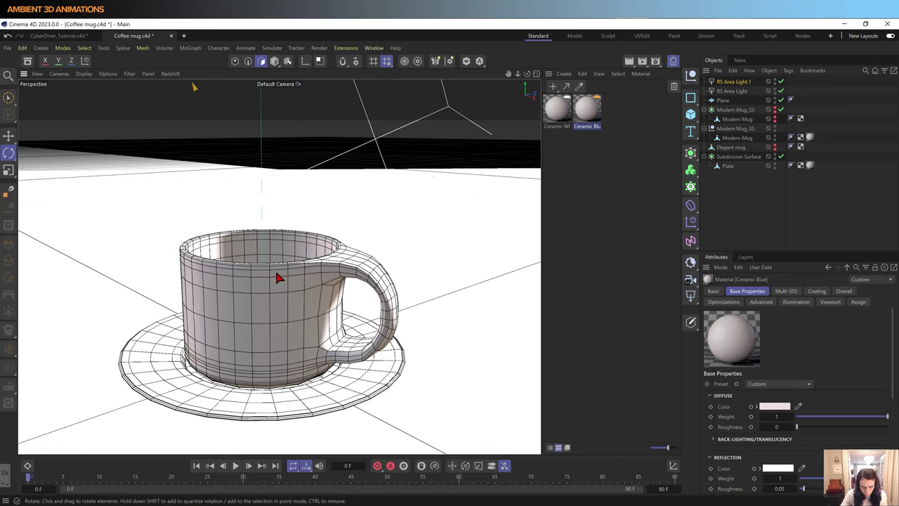
# Step: Loop-select the 64-polygon rim ring on the second Modern Mug
pyautogui.press('u')
pyautogui.press('l')
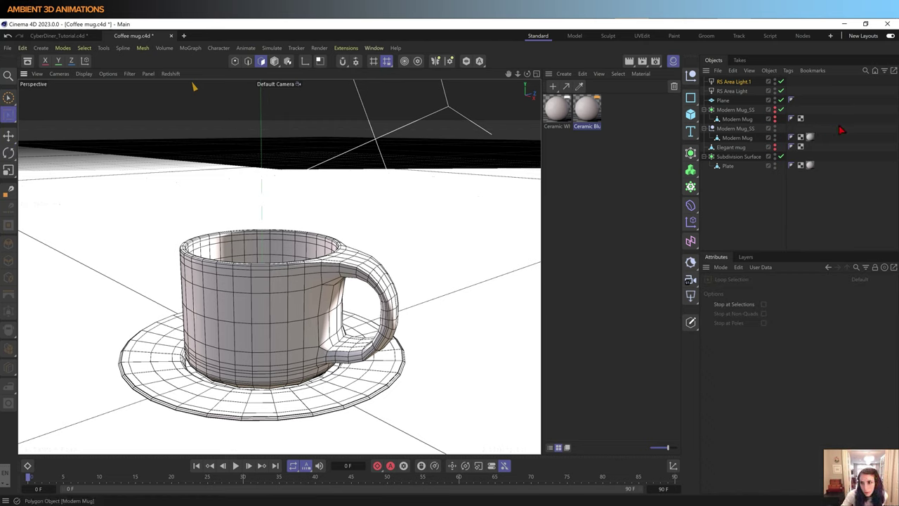
pyautogui.click(736, 120)
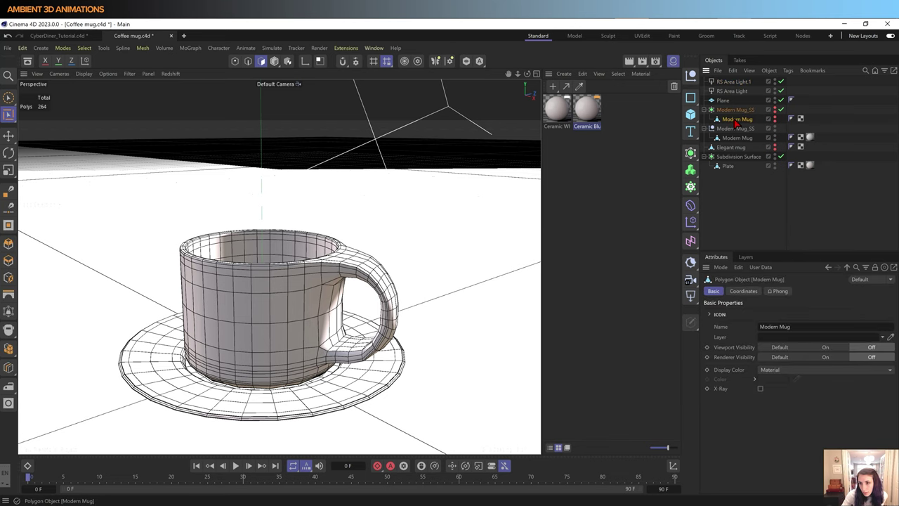
pyautogui.click(736, 137)
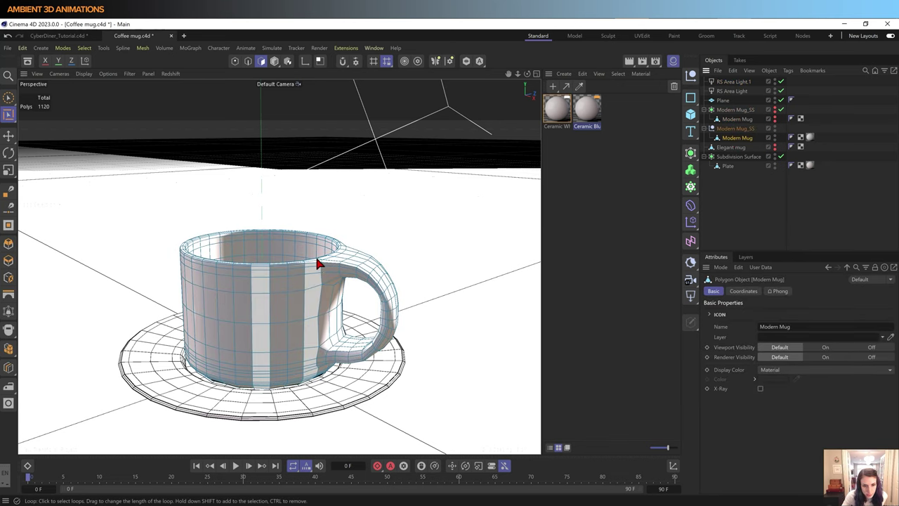
pyautogui.scroll(3, 321, 261)
pyautogui.scroll(3, 321, 261)
pyautogui.scroll(2, 330, 279)
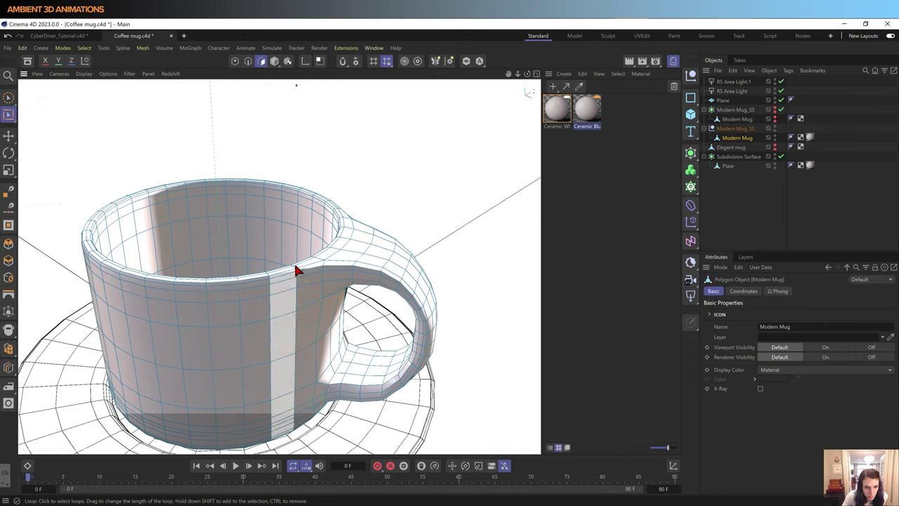
pyautogui.click(294, 270)
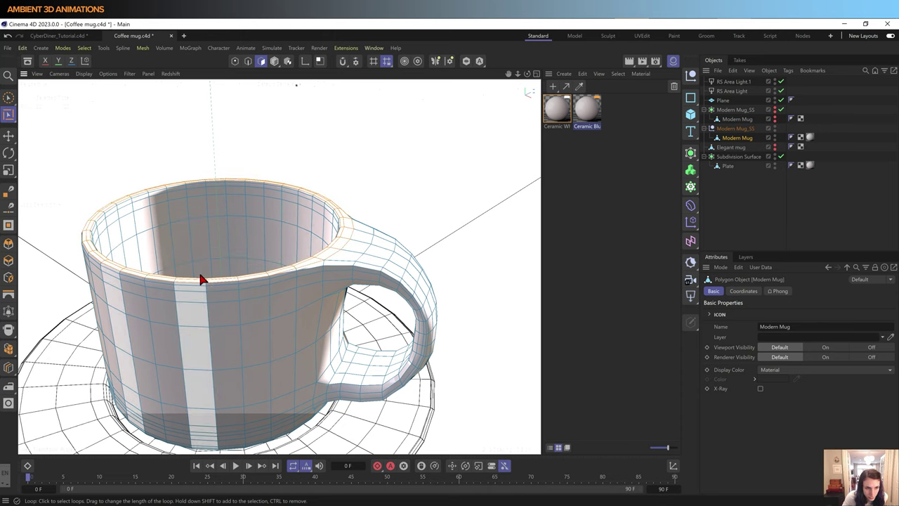
pyautogui.moveTo(350, 290)
pyautogui.keyDown('alt'); pyautogui.mouseDown()
pyautogui.moveTo(302, 312)
pyautogui.moveTo(285, 288)
pyautogui.moveTo(317, 258)
pyautogui.moveTo(367, 245)
pyautogui.mouseUp(); pyautogui.keyUp('alt')
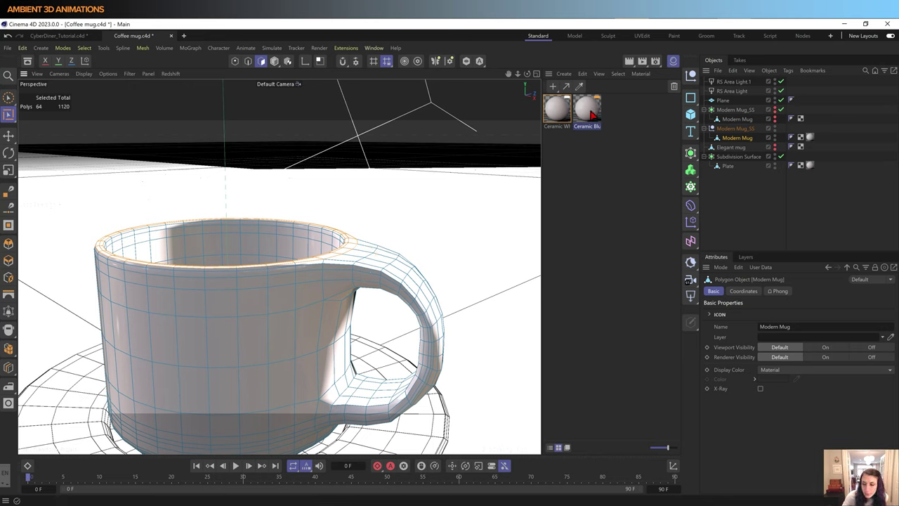
# Step: Apply Ceramic Blue to the rim loop and change its diffuse colour to teal (hue 194°)
pyautogui.moveTo(344, 254); pyautogui.dragTo(343, 255)
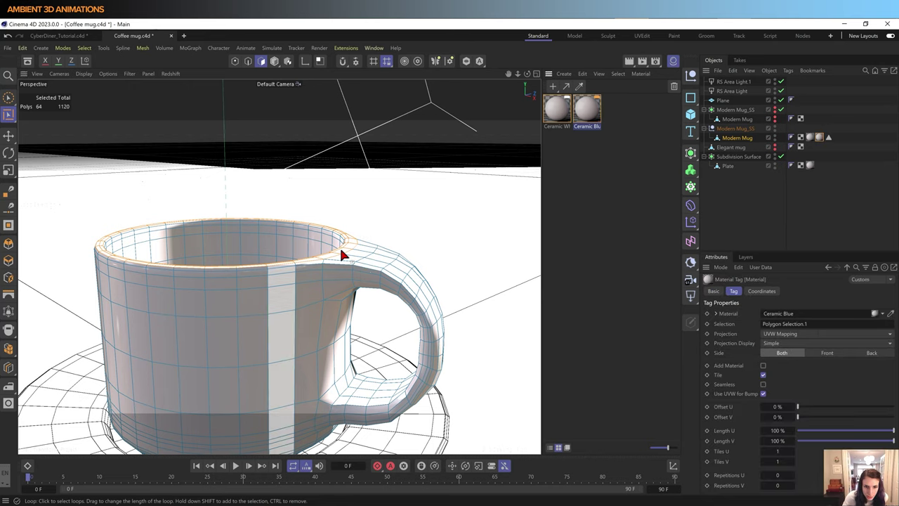
pyautogui.doubleClick(592, 114)
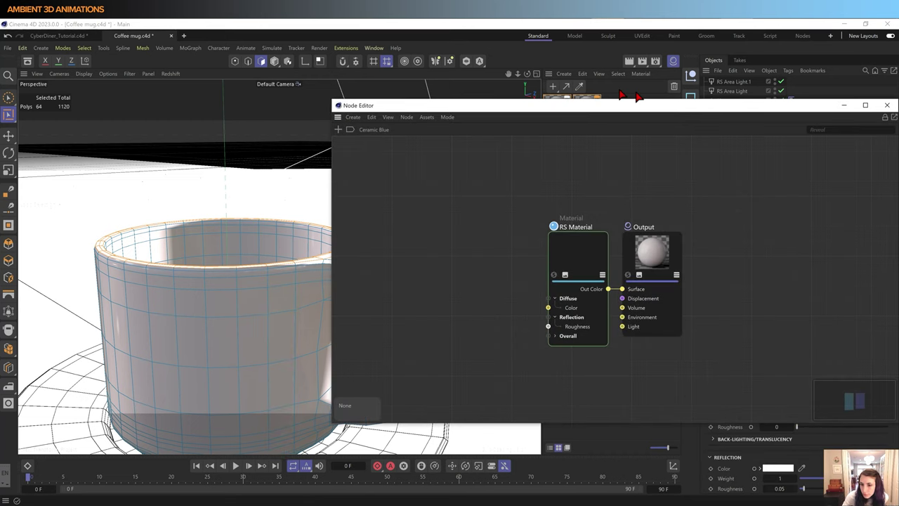
pyautogui.moveTo(728, 111); pyautogui.dragTo(508, 81)
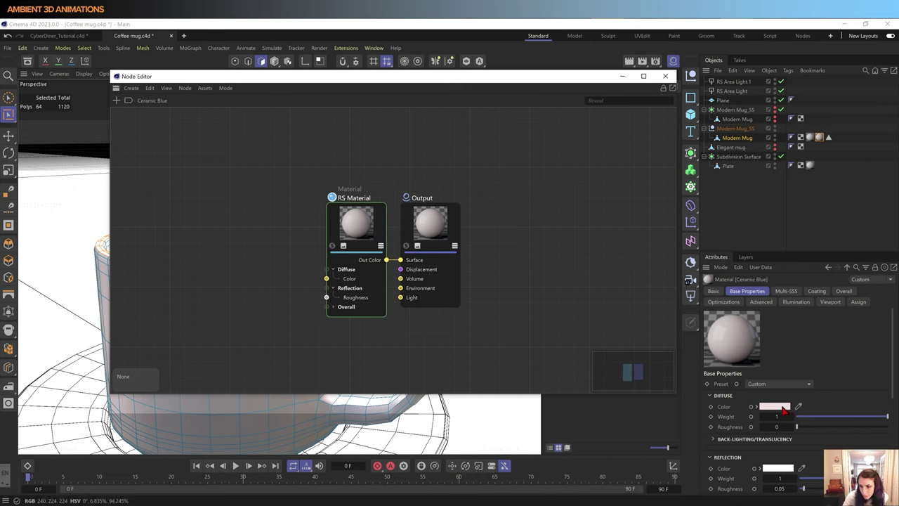
pyautogui.click(778, 407)
pyautogui.moveTo(810, 403); pyautogui.dragTo(771, 287)
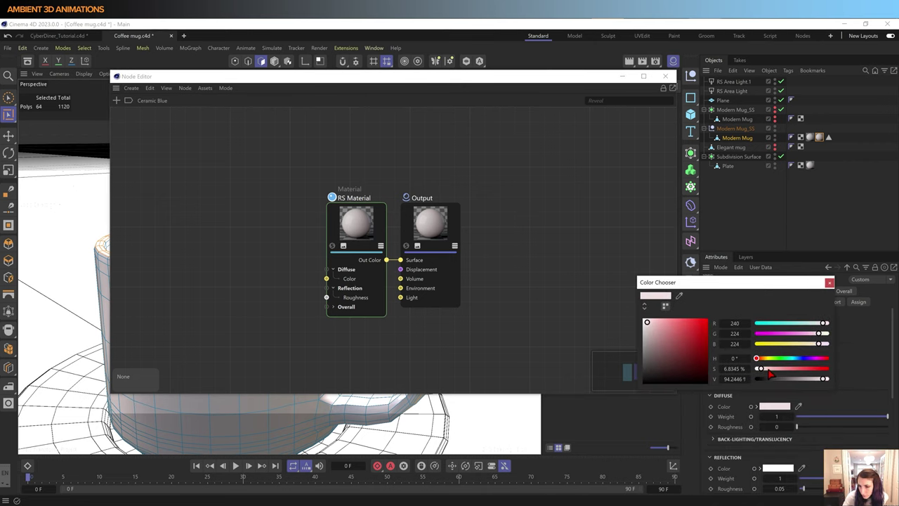
pyautogui.moveTo(758, 359); pyautogui.dragTo(796, 363)
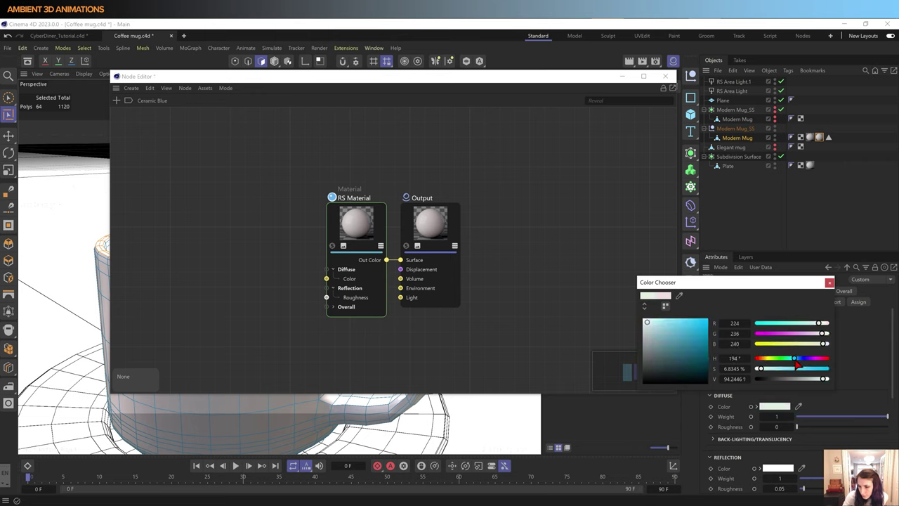
pyautogui.click(673, 339)
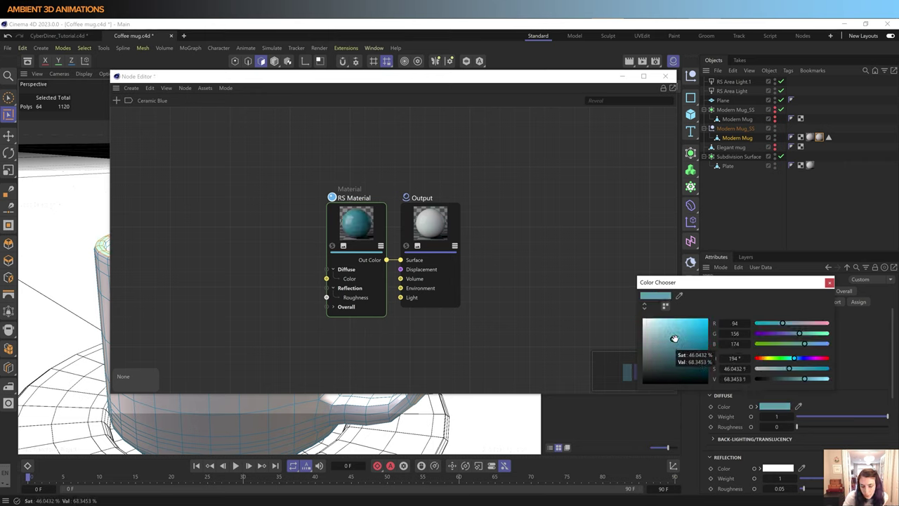
pyautogui.click(830, 283)
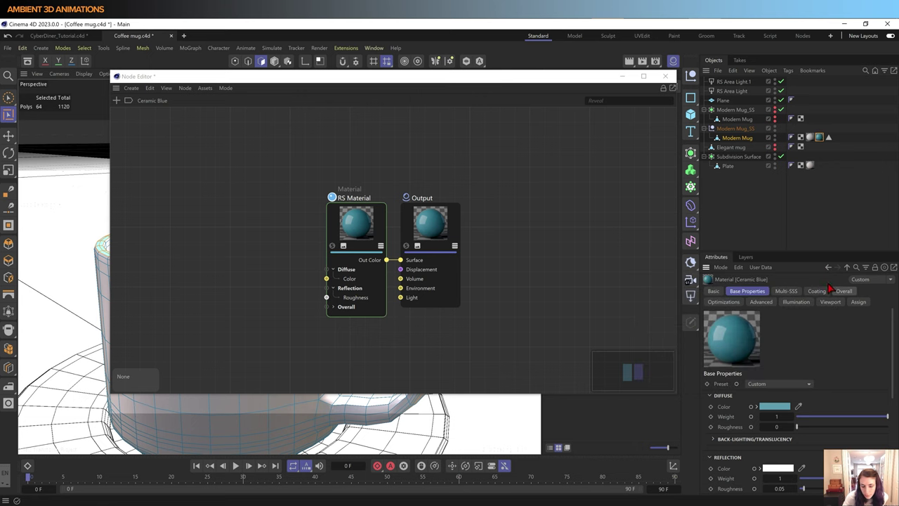
pyautogui.click(665, 76)
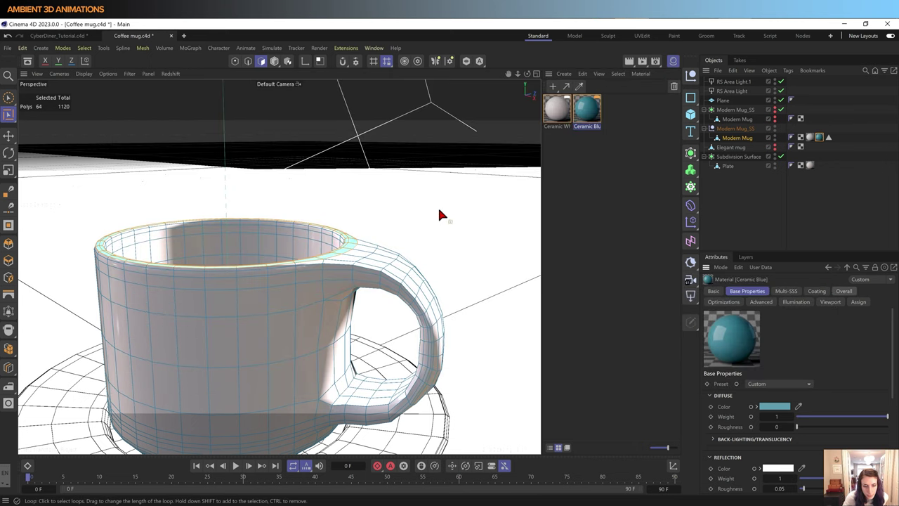
# Step: Loop-select a polygon ring near the mug's base and apply Ceramic Blue to it
pyautogui.moveTo(277, 270)
pyautogui.keyDown('alt'); pyautogui.mouseDown()
pyautogui.moveTo(334, 325)
pyautogui.moveTo(321, 335)
pyautogui.moveTo(298, 288)
pyautogui.mouseUp(); pyautogui.keyUp('alt')
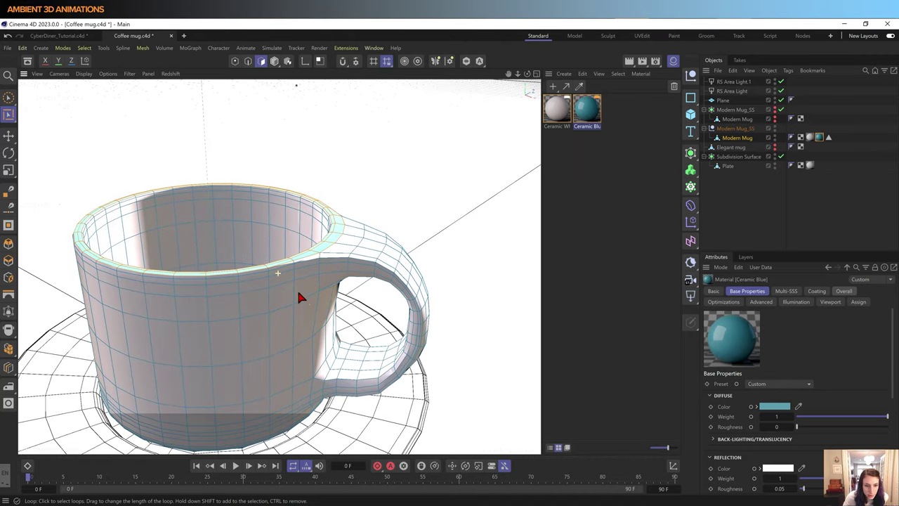
pyautogui.click(321, 262)
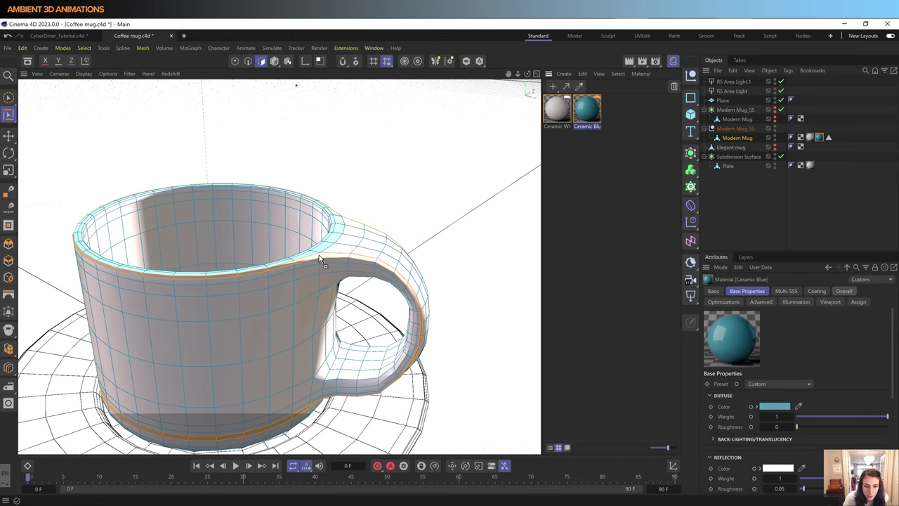
pyautogui.moveTo(321, 261)
pyautogui.mouseDown()
pyautogui.moveTo(173, 241)
pyautogui.moveTo(88, 251)
pyautogui.moveTo(310, 261)
pyautogui.moveTo(173, 241)
pyautogui.moveTo(159, 251)
pyautogui.moveTo(347, 260)
pyautogui.mouseUp()
pyautogui.scroll(-5, 358, 287)
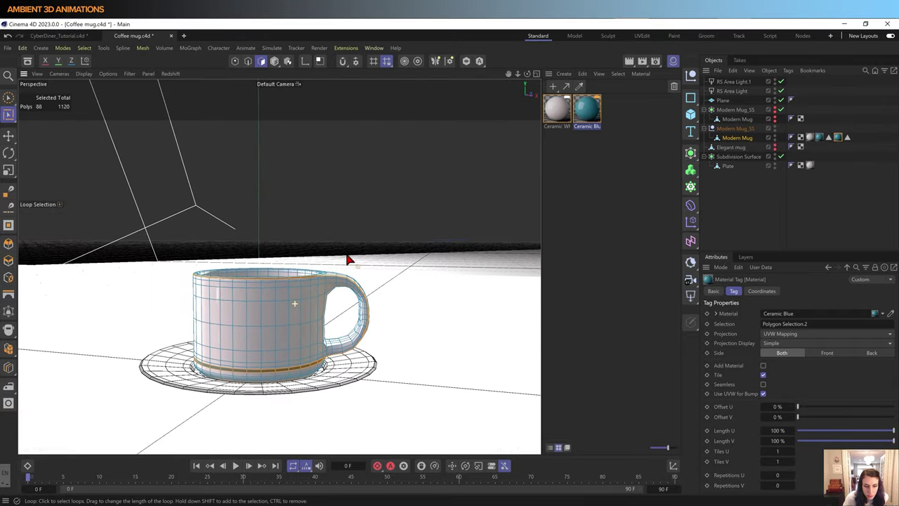
pyautogui.click(730, 166)
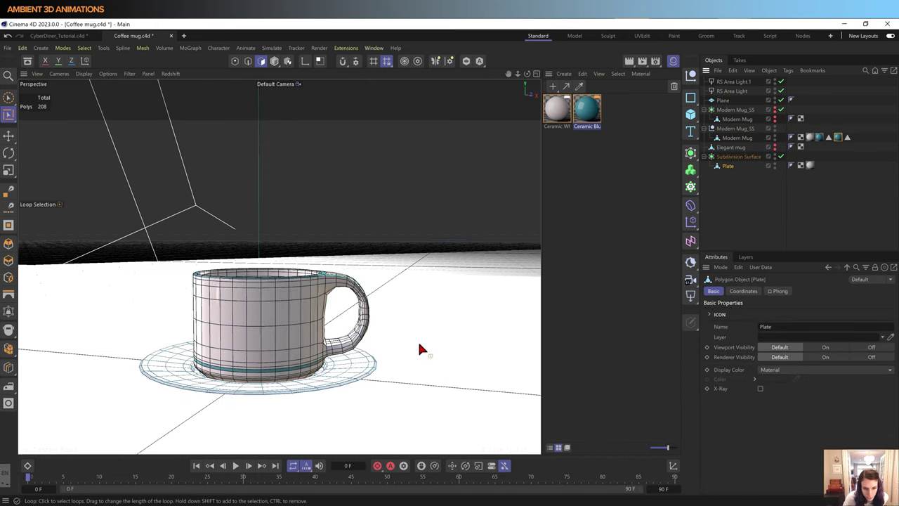
# Step: Loop-select the outer rim polygons of the Plate saucer
pyautogui.keyDown('alt'); pyautogui.moveTo(419, 345); pyautogui.dragTo(317, 389); pyautogui.keyUp('alt')
pyautogui.scroll(2, 331, 371)
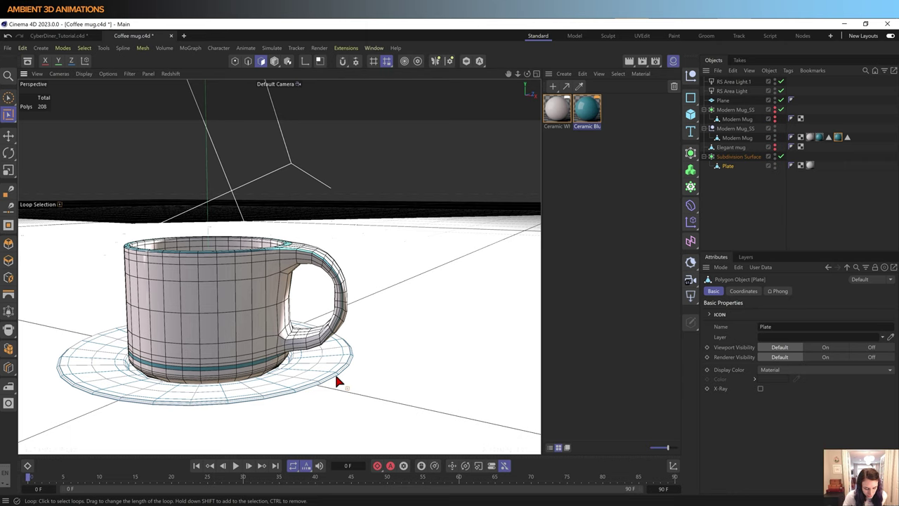
pyautogui.press('u')
pyautogui.press('l')
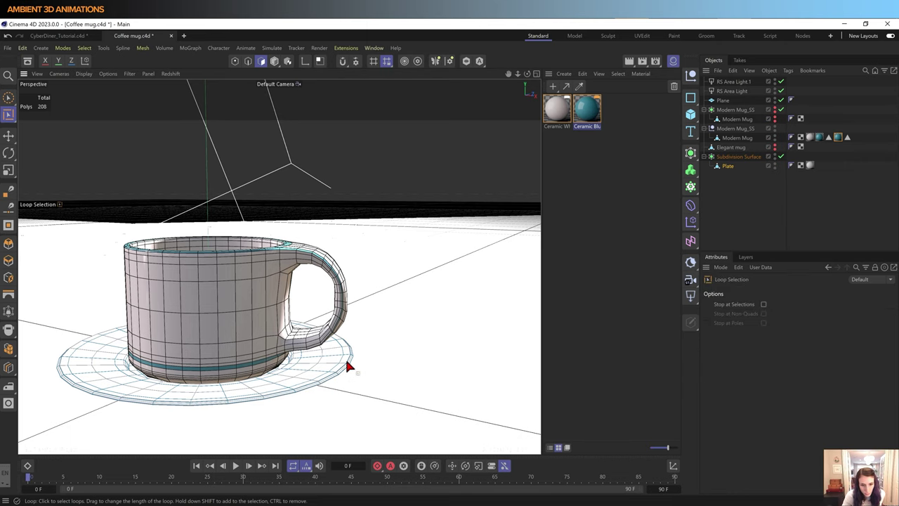
pyautogui.click(346, 366)
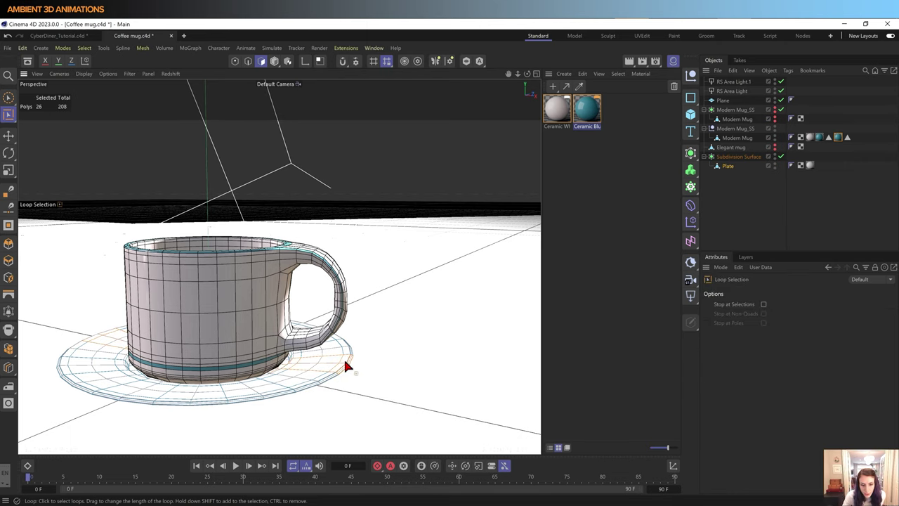
pyautogui.scroll(1, 348, 367)
pyautogui.scroll(2, 352, 370)
pyautogui.click(364, 366)
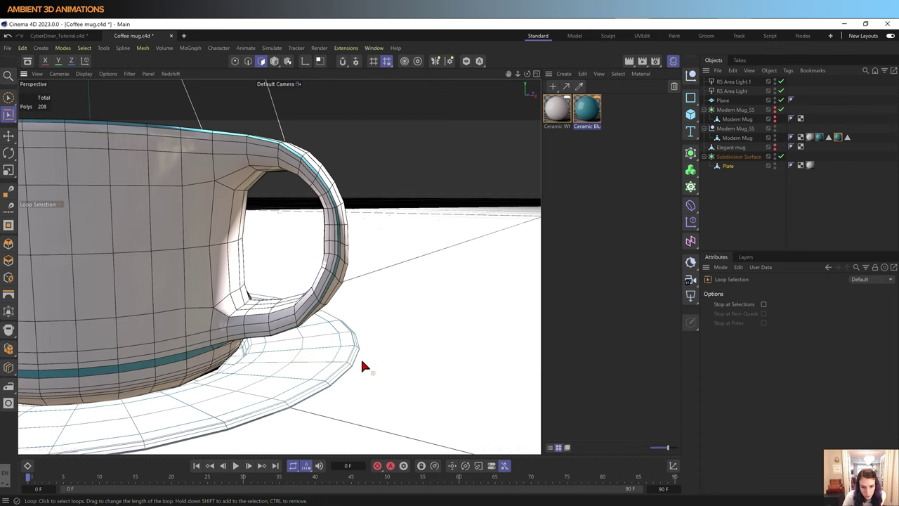
pyautogui.click(349, 366)
pyautogui.scroll(2, 349, 366)
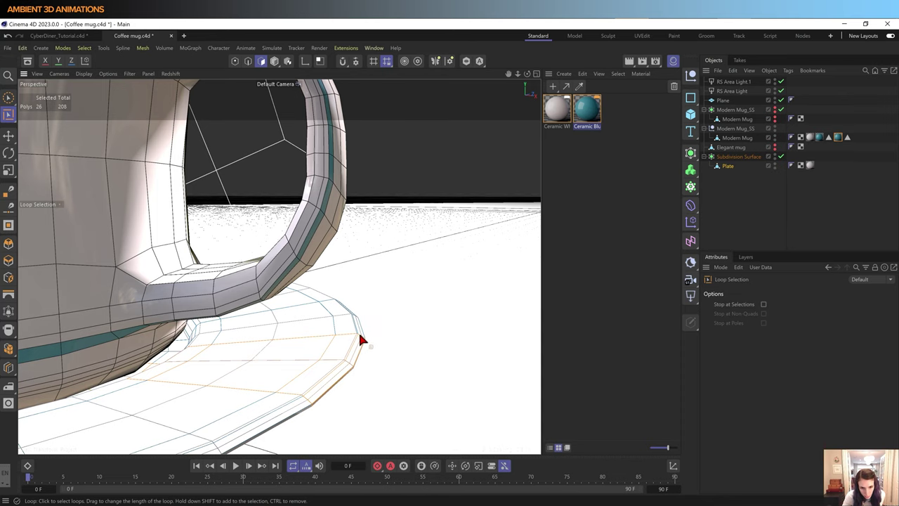
pyautogui.click(361, 340)
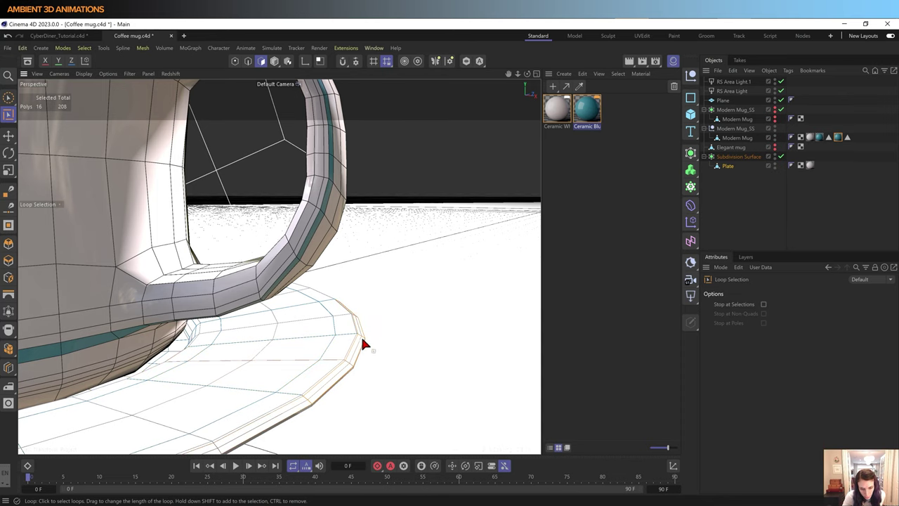
# Step: Apply Ceramic Blue to the saucer's rim loop
pyautogui.keyDown('alt'); pyautogui.moveTo(339, 408); pyautogui.dragTo(344, 386); pyautogui.keyUp('alt')
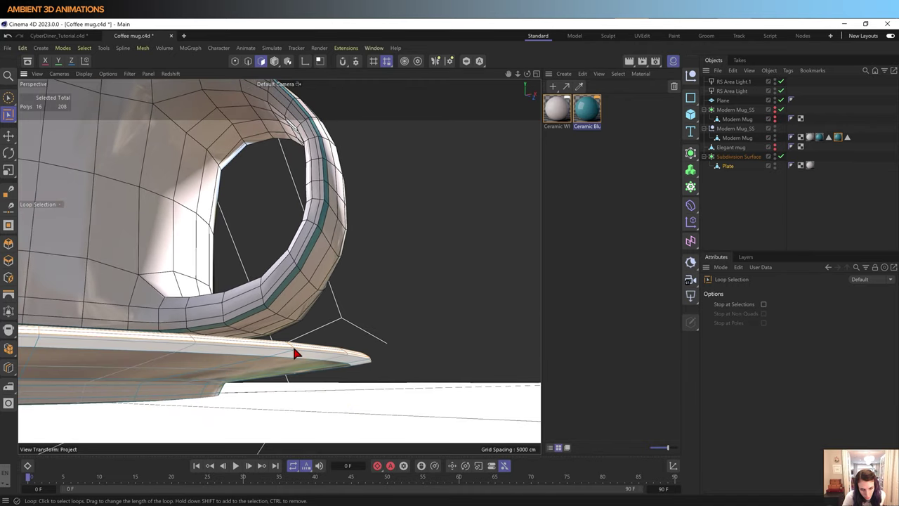
pyautogui.moveTo(293, 353)
pyautogui.keyDown('alt'); pyautogui.mouseDown()
pyautogui.moveTo(305, 367)
pyautogui.moveTo(309, 415)
pyautogui.mouseUp(); pyautogui.keyUp('alt')
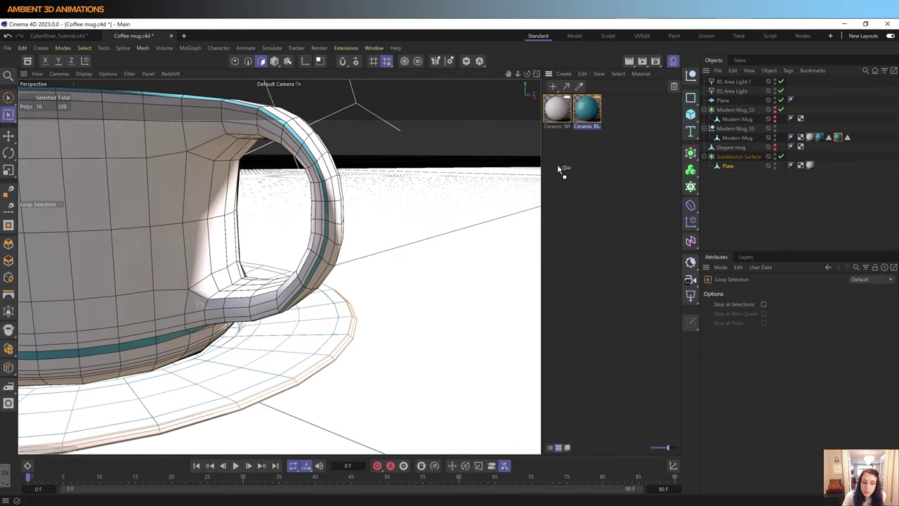
pyautogui.moveTo(351, 343); pyautogui.dragTo(348, 334)
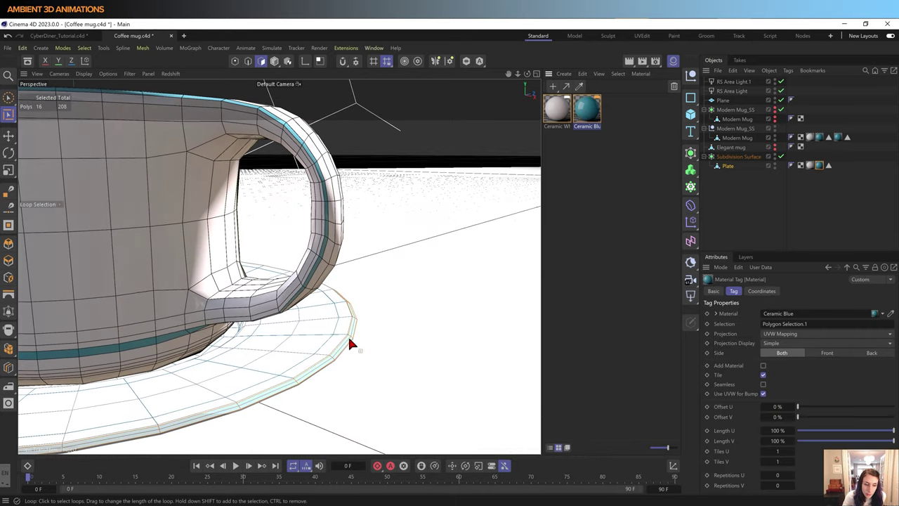
pyautogui.scroll(-5, 347, 335)
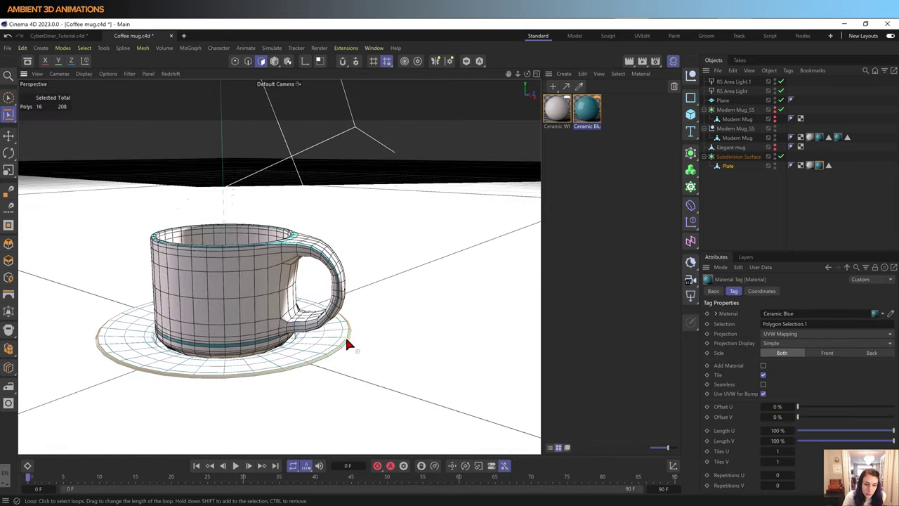
pyautogui.click(170, 73)
# Step: Restart the live Redshift preview and scale the RS Area Light down to about 78%
pyautogui.click(177, 97)
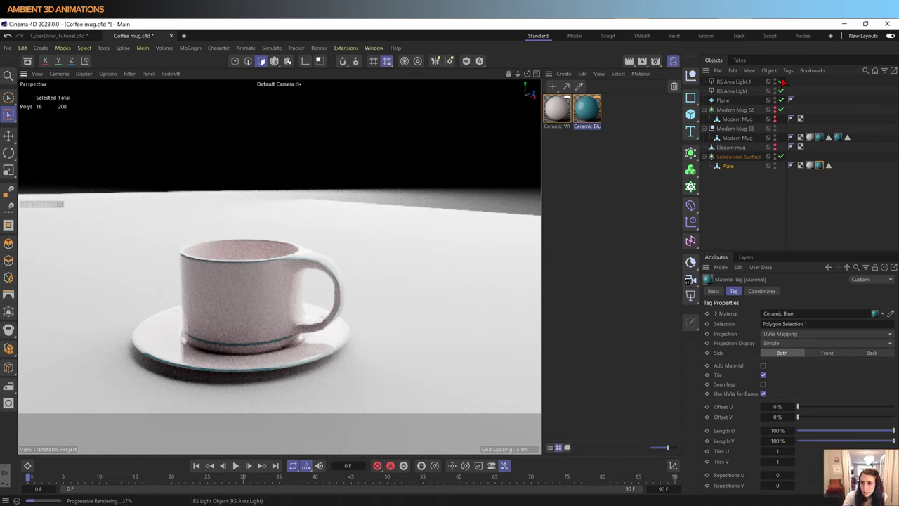
pyautogui.click(732, 91)
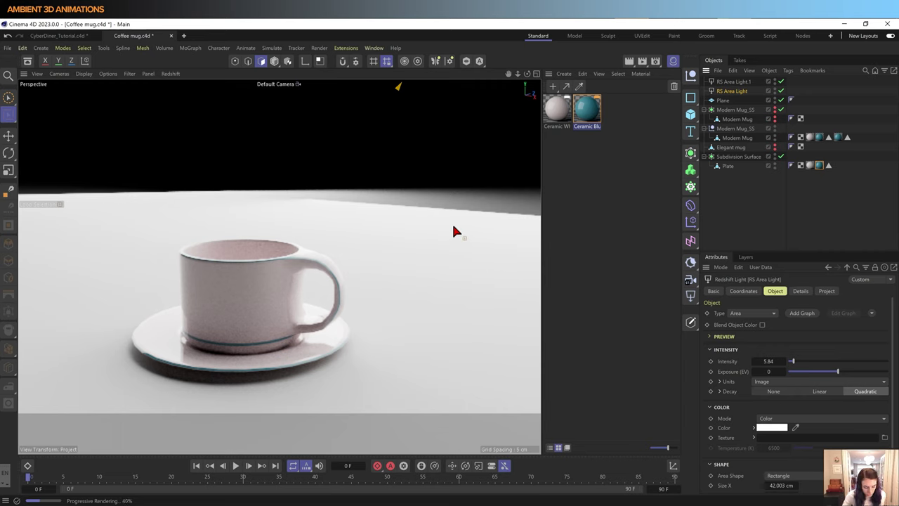
pyautogui.press('t')
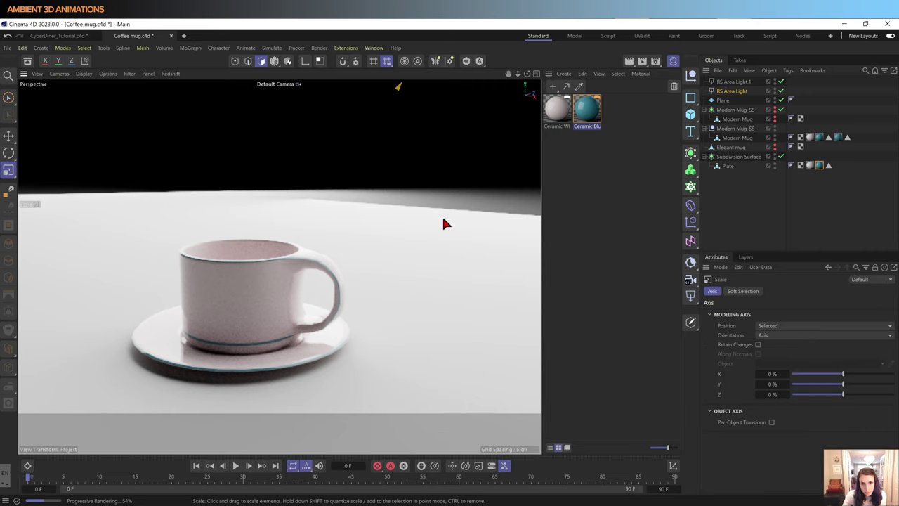
pyautogui.moveTo(443, 219); pyautogui.dragTo(314, 300)
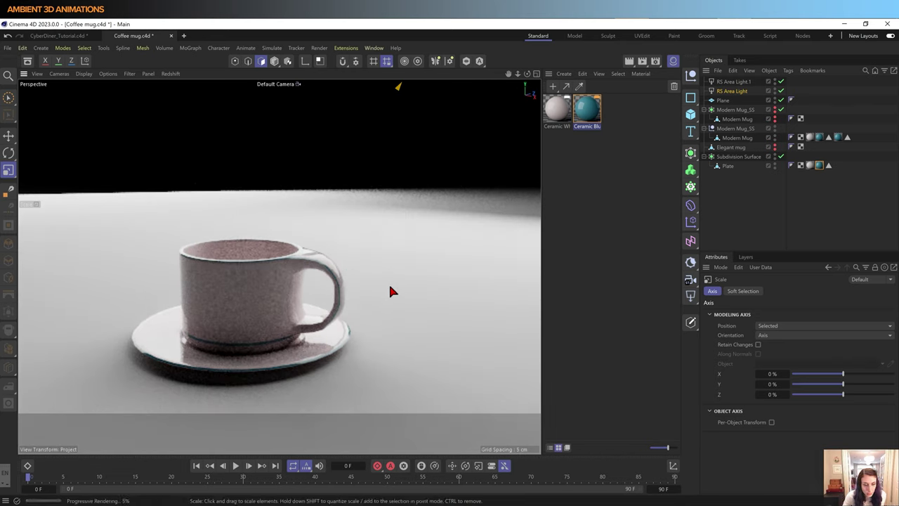
# Step: Move the area light further left and return to the wider mug view
pyautogui.moveTo(383, 307)
pyautogui.mouseDown()
pyautogui.moveTo(335, 316)
pyautogui.moveTo(308, 295)
pyautogui.moveTo(277, 294)
pyautogui.moveTo(219, 229)
pyautogui.mouseUp()
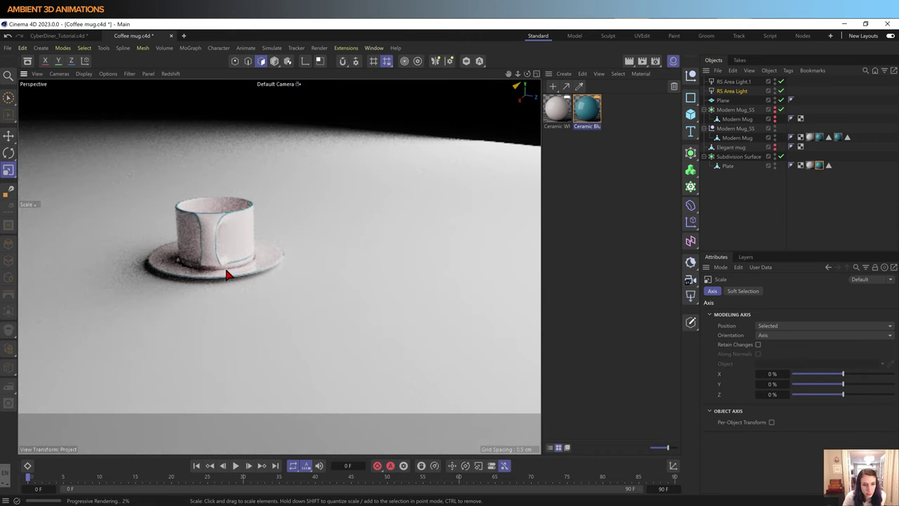
pyautogui.scroll(3, 253, 289)
pyautogui.scroll(1, 254, 301)
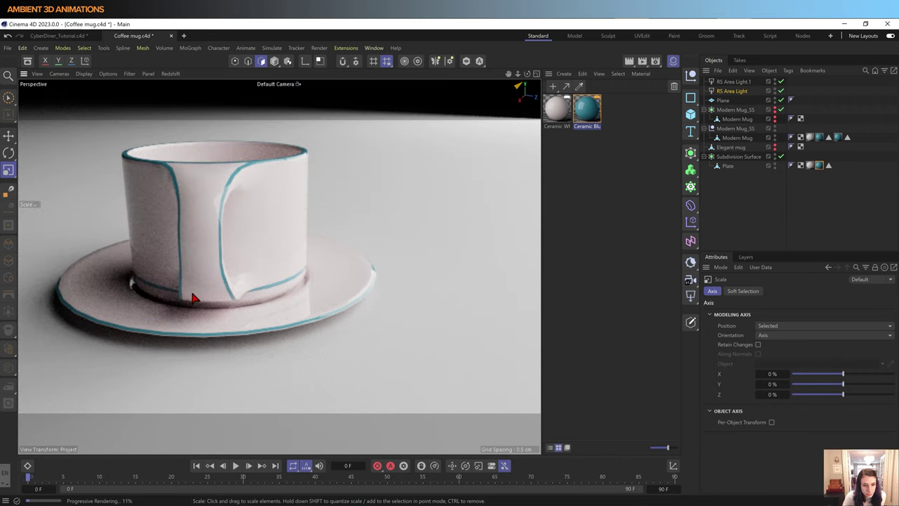
pyautogui.scroll(1, 214, 293)
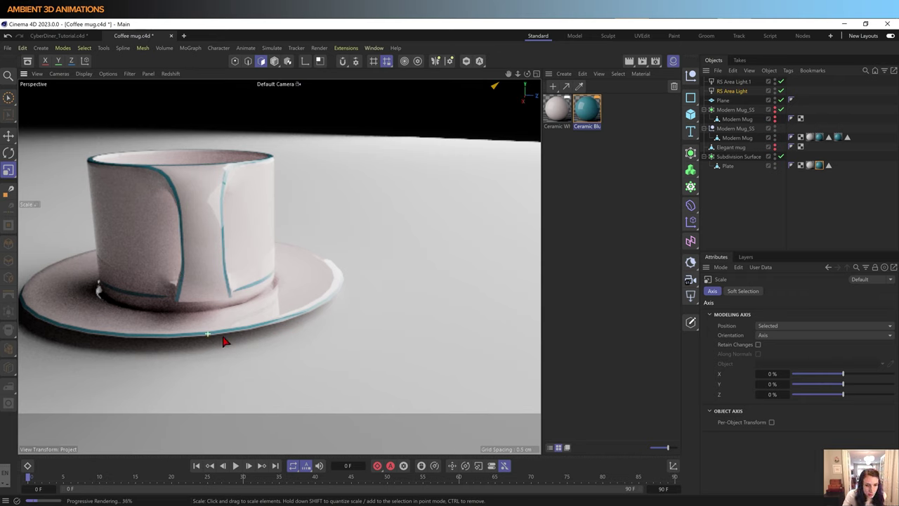
pyautogui.moveTo(257, 340); pyautogui.dragTo(258, 337)
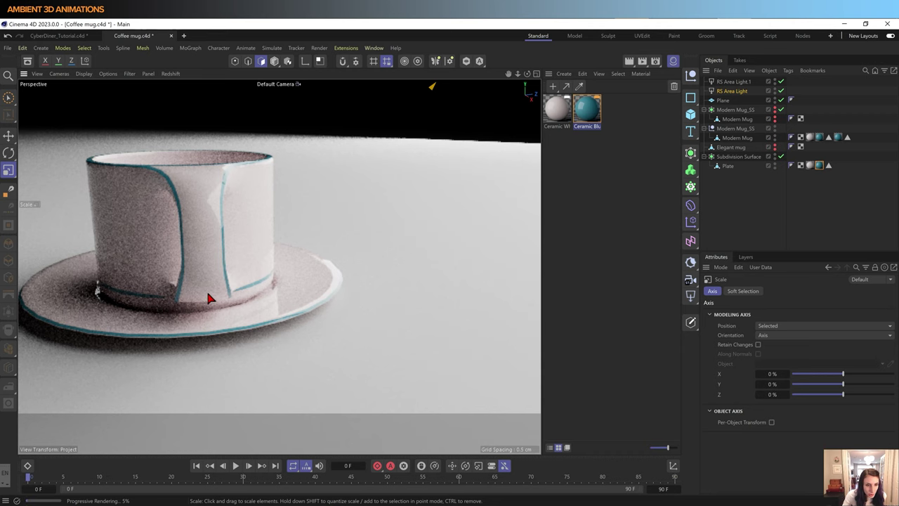
pyautogui.scroll(2, 210, 299)
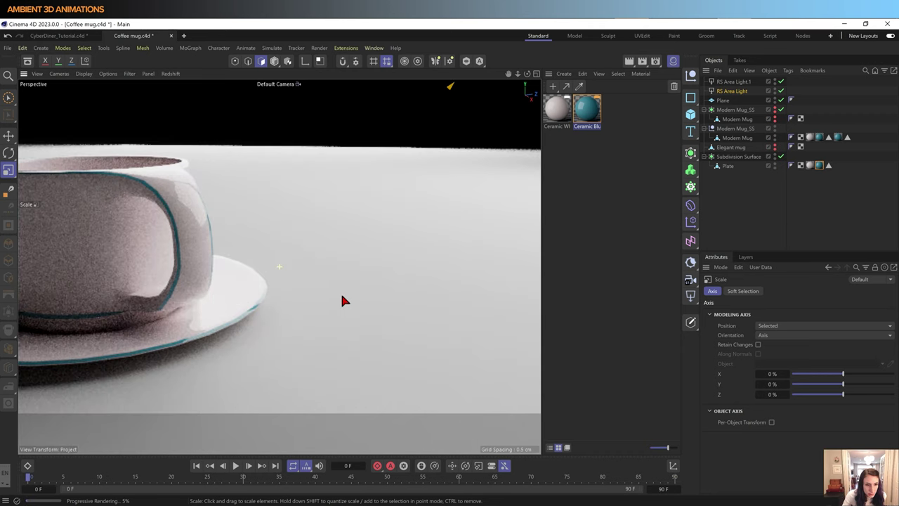
pyautogui.hotkey('ctrl', 'shift', 'z')
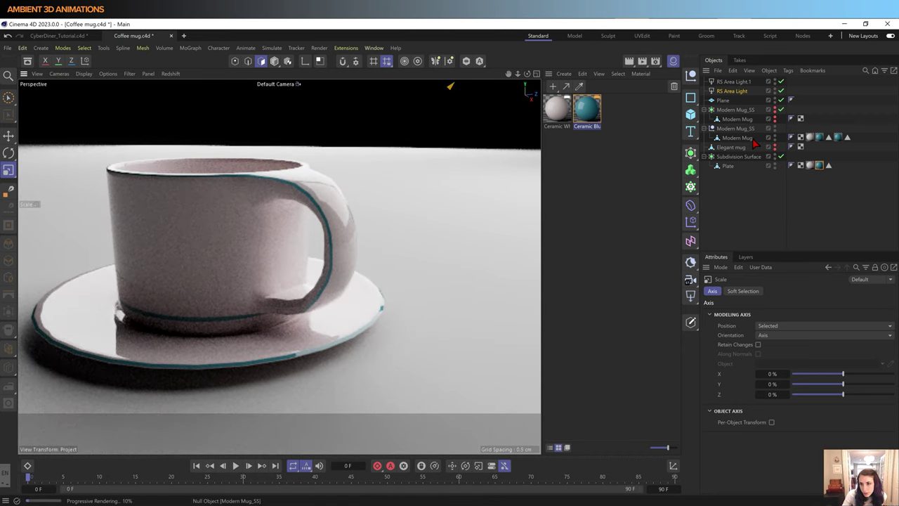
# Step: Raise the plate's subdivision to level 2 and nest Modern Mug inside new Subdivision Surface.1
pyautogui.click(738, 156)
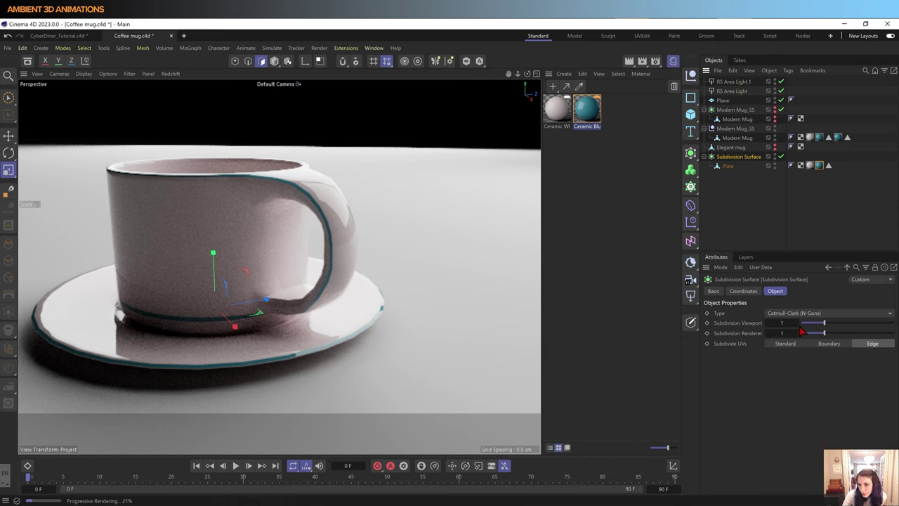
pyautogui.click(797, 331)
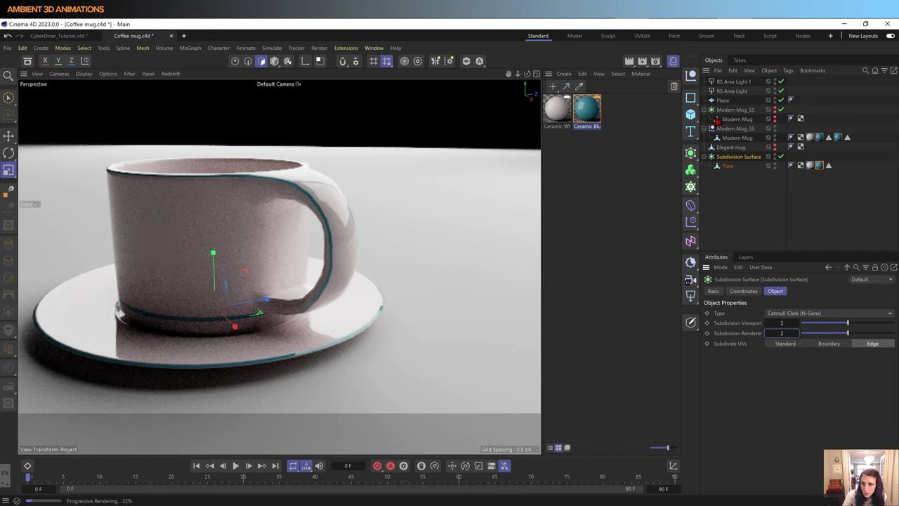
pyautogui.click(743, 129)
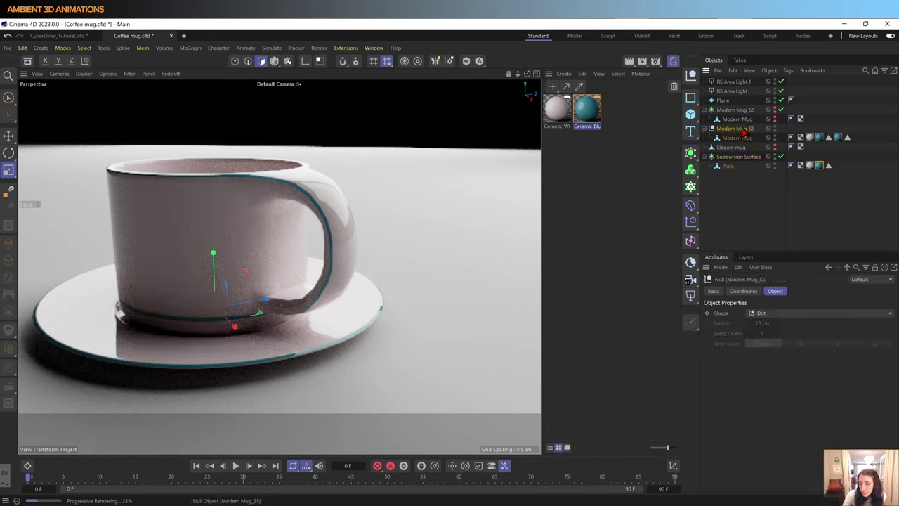
pyautogui.click(691, 153)
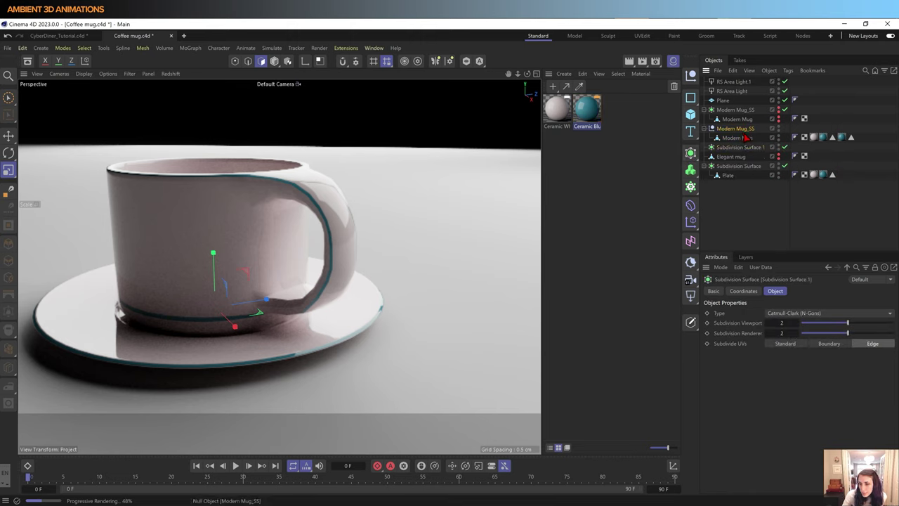
pyautogui.moveTo(737, 138); pyautogui.dragTo(748, 149)
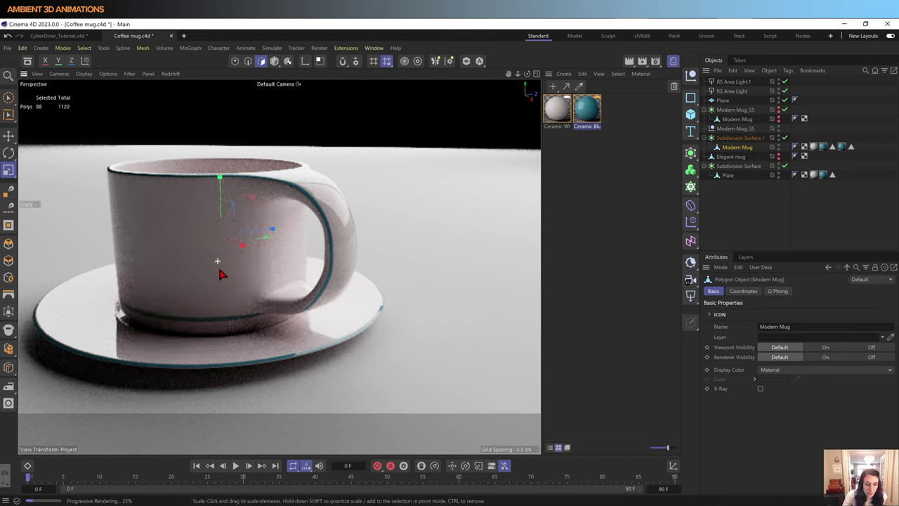
pyautogui.moveTo(213, 278)
pyautogui.mouseDown()
pyautogui.moveTo(243, 240)
pyautogui.moveTo(442, 225)
pyautogui.mouseUp()
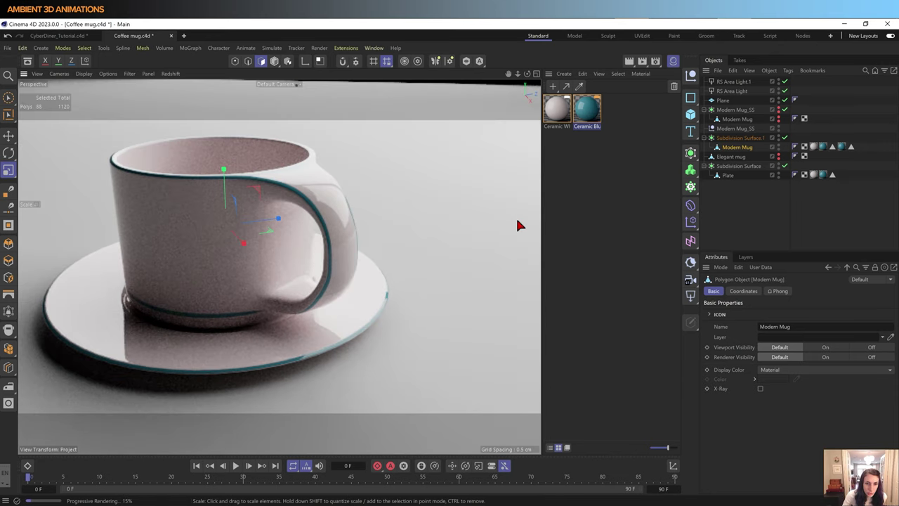
# Step: Zoom and orbit down to inspect the smoothed mug from low, table-level angles
pyautogui.click(9, 100)
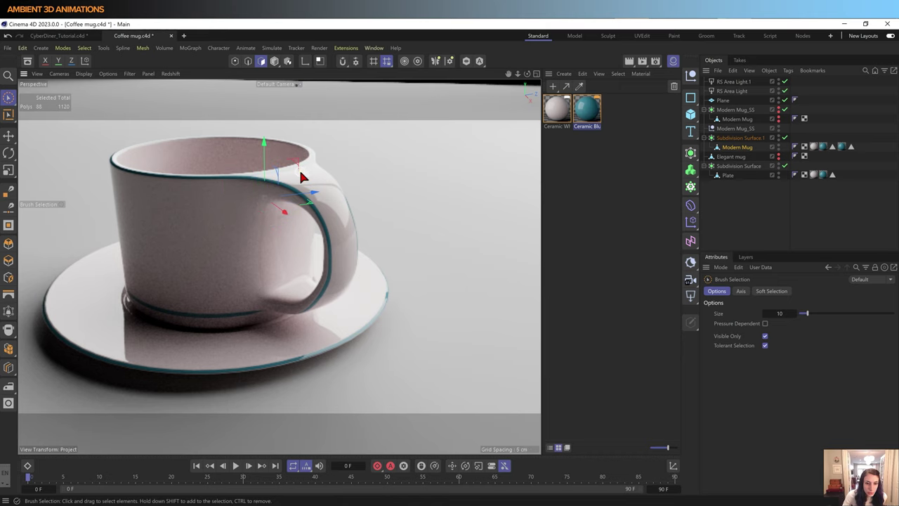
pyautogui.scroll(-5, 305, 177)
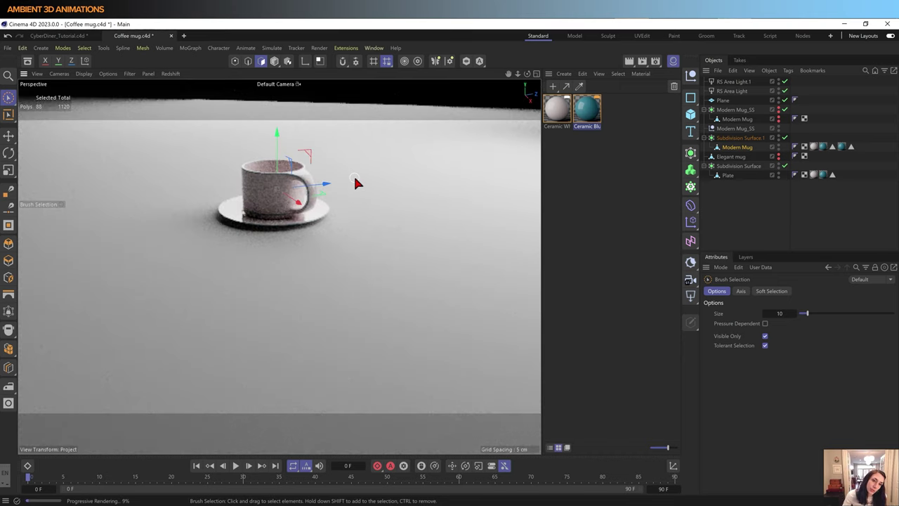
pyautogui.moveTo(353, 174); pyautogui.dragTo(364, 239)
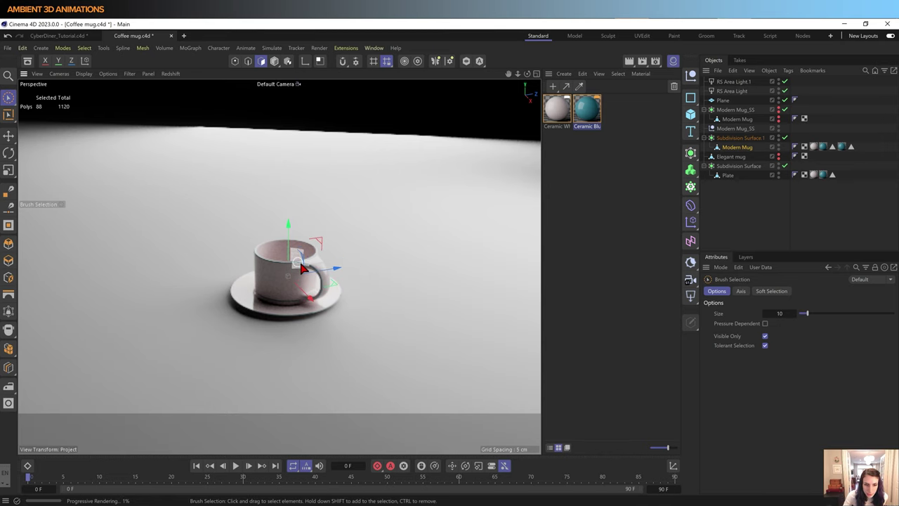
pyautogui.scroll(2, 300, 267)
pyautogui.scroll(2, 300, 267)
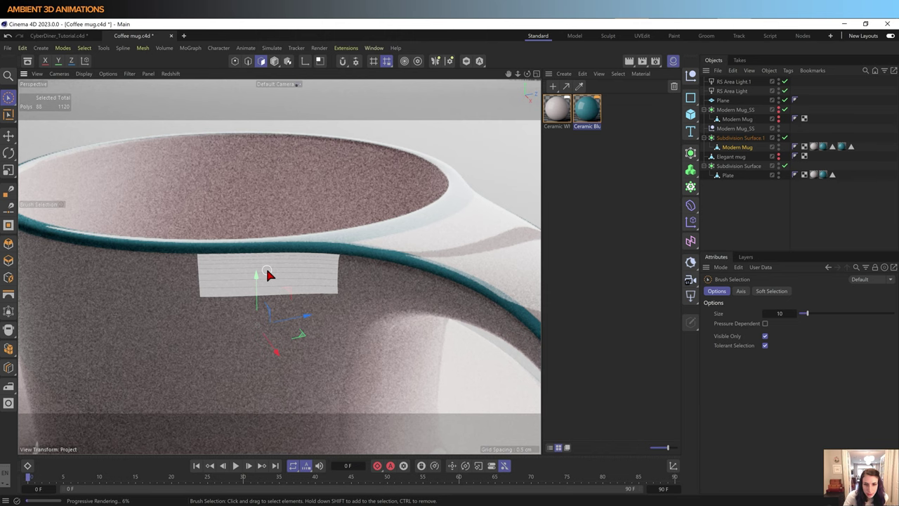
pyautogui.scroll(-2, 268, 274)
pyautogui.scroll(-2, 268, 274)
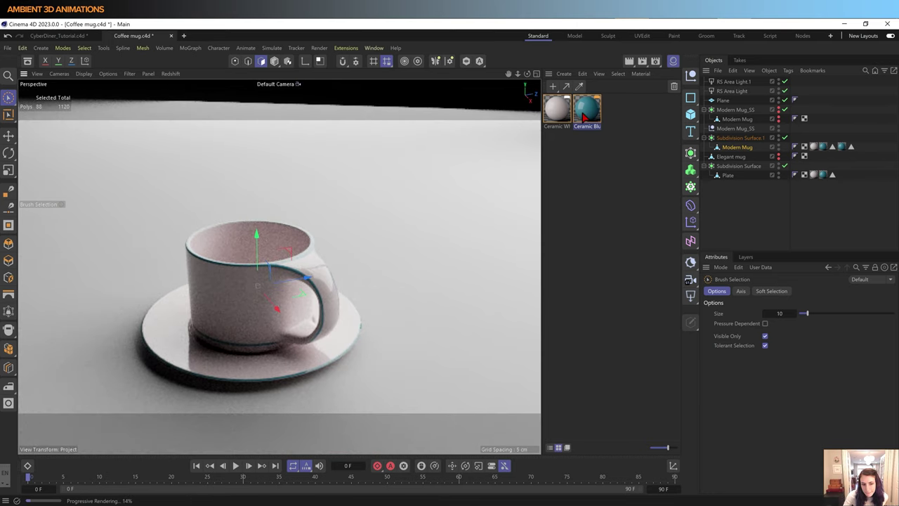
pyautogui.scroll(-2, 235, 309)
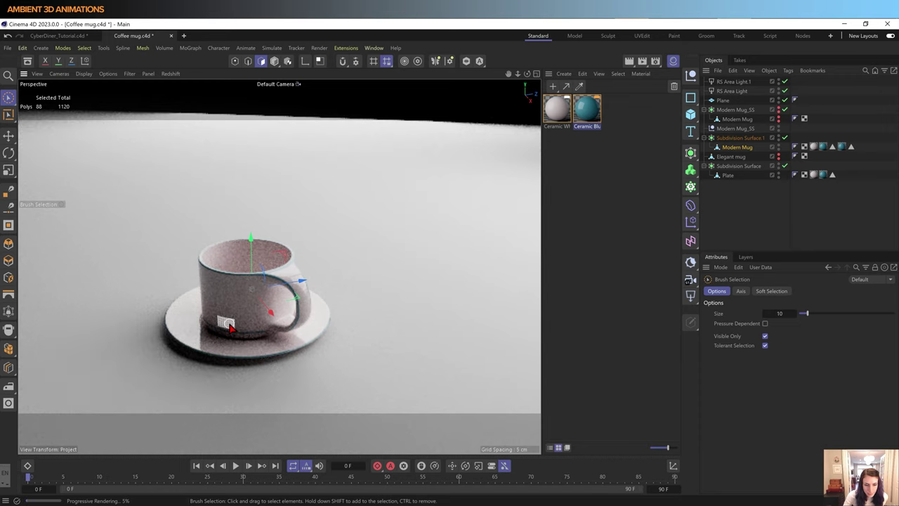
pyautogui.keyDown('alt'); pyautogui.moveTo(245, 298); pyautogui.dragTo(247, 303); pyautogui.keyUp('alt')
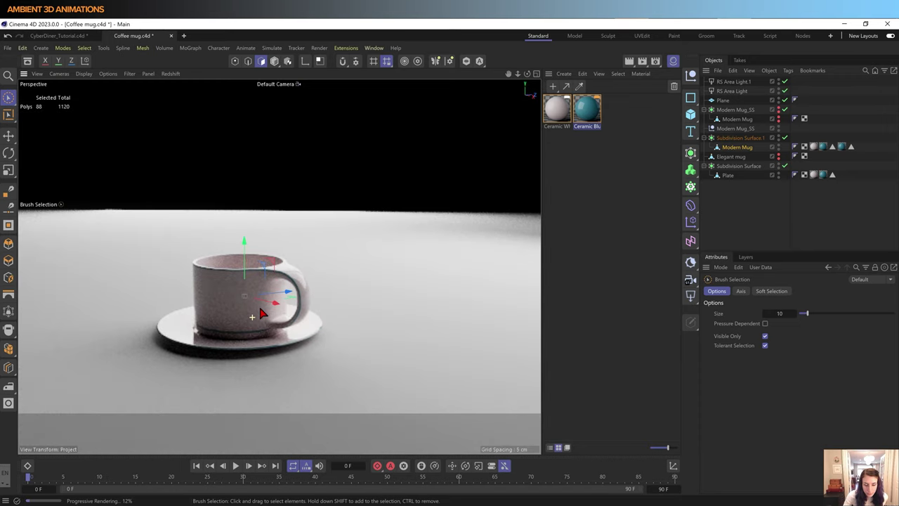
pyautogui.keyDown('alt'); pyautogui.moveTo(260, 313); pyautogui.dragTo(262, 317); pyautogui.keyUp('alt')
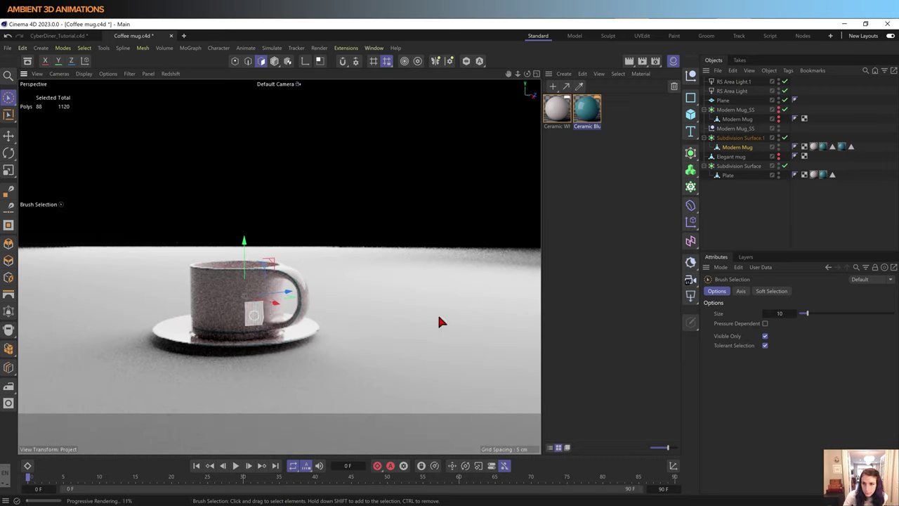
# Step: Duplicate the plate's Subdivision Surface with copy and paste
pyautogui.click(738, 166)
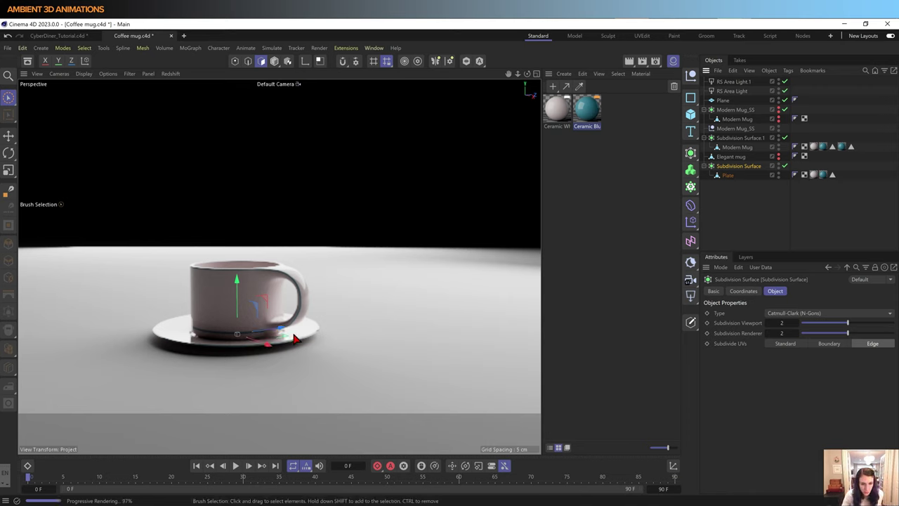
pyautogui.hotkey('ctrl', 'c')
pyautogui.hotkey('ctrl', 'v')
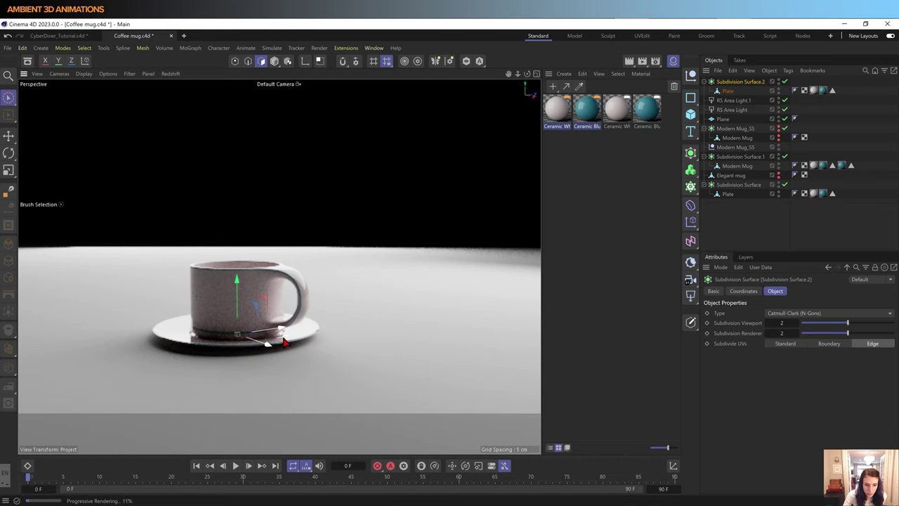
# Step: Slide the plate copy beside the cup and switch from Redshift preview to regular shaded view
pyautogui.moveTo(305, 342); pyautogui.dragTo(502, 342)
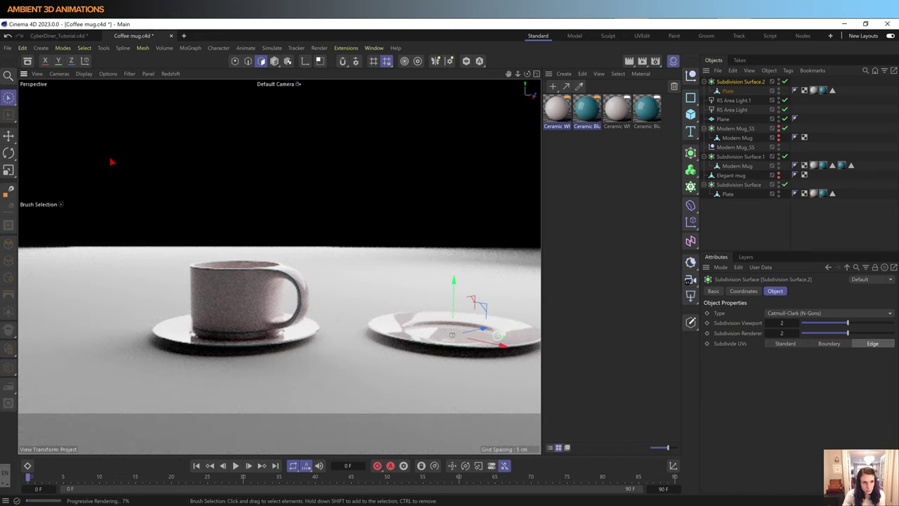
pyautogui.click(171, 73)
pyautogui.click(176, 91)
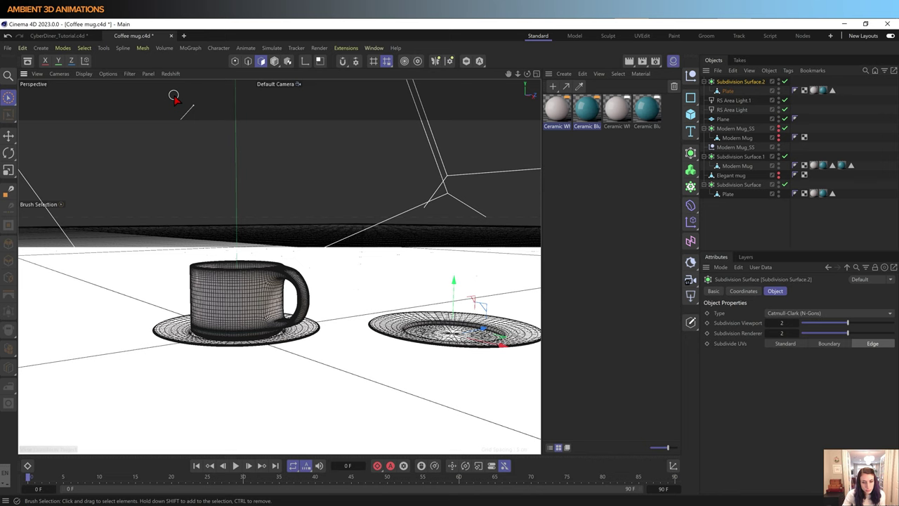
pyautogui.scroll(-5, 361, 302)
pyautogui.keyDown('alt'); pyautogui.moveTo(361, 301); pyautogui.dragTo(361, 328); pyautogui.keyUp('alt')
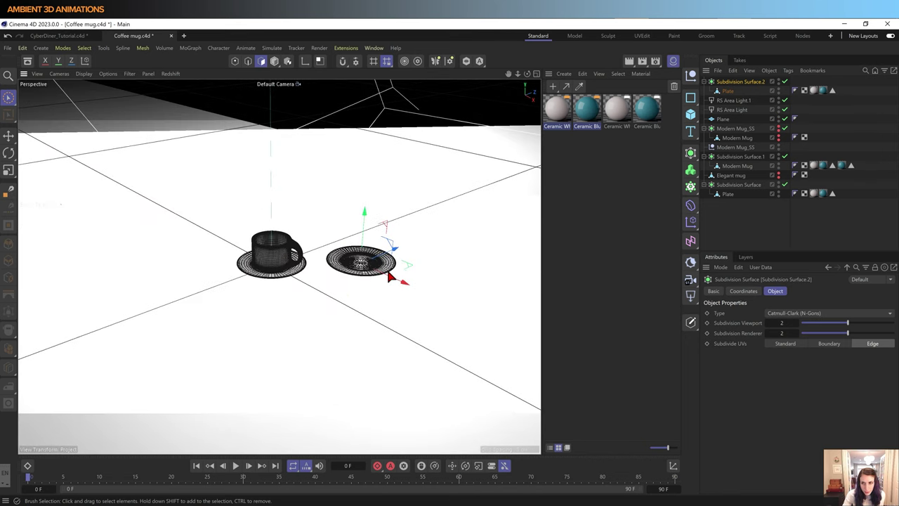
pyautogui.scroll(4, 379, 273)
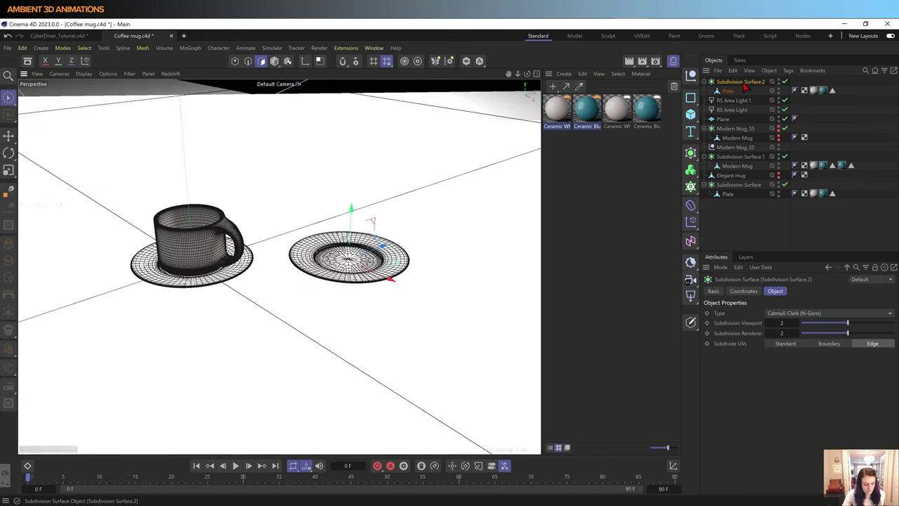
# Step: Disable Subdivision Surface.2 to reveal the copy's bare low-poly mesh
pyautogui.press('q')
pyautogui.scroll(2, 413, 233)
pyautogui.scroll(2, 359, 284)
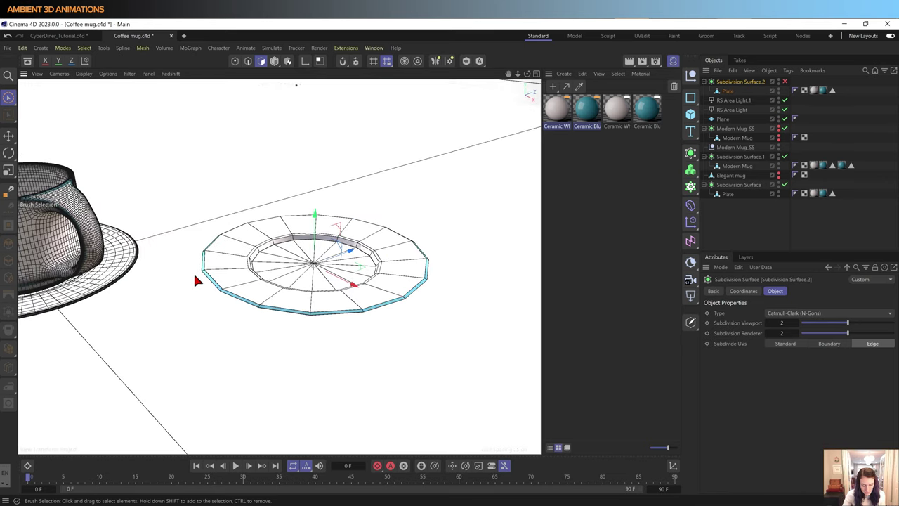
# Step: Loop-select the plate's inner rim and lower rim polygon loops
pyautogui.press('u')
pyautogui.press('l')
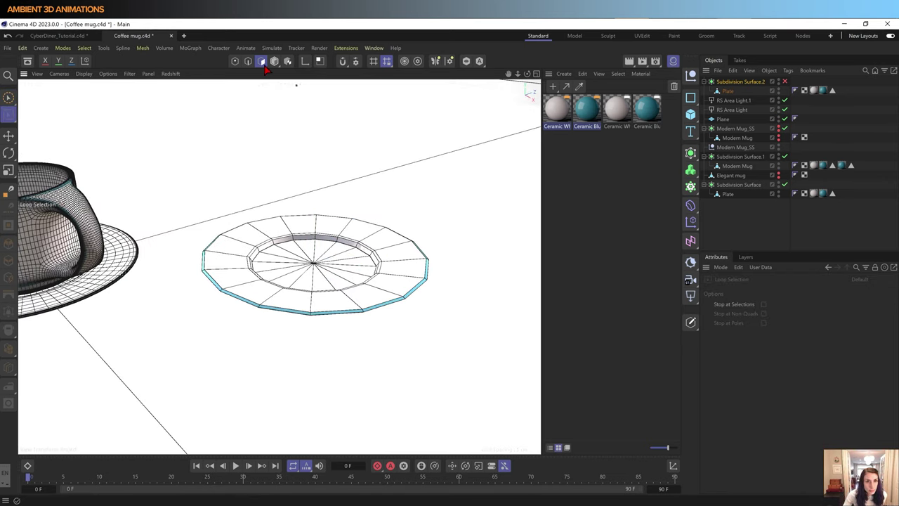
pyautogui.click(728, 92)
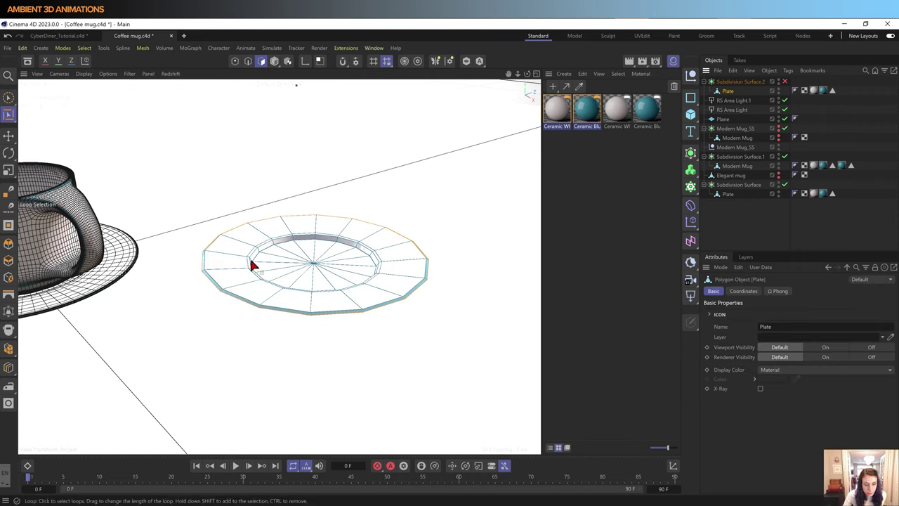
pyautogui.press('u')
pyautogui.press('l')
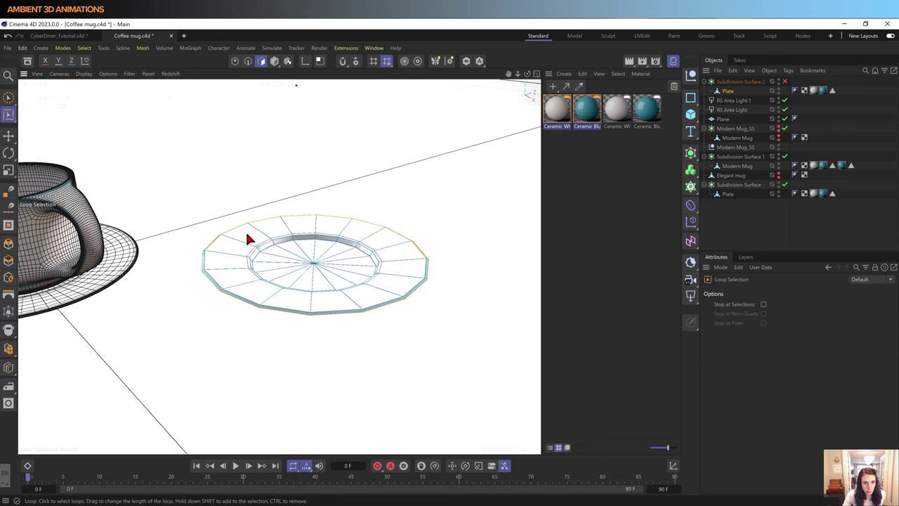
pyautogui.scroll(3, 249, 239)
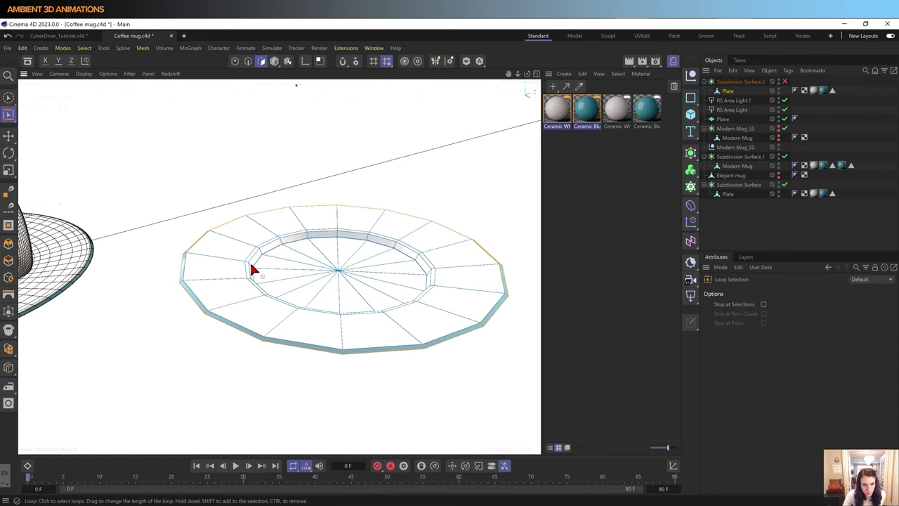
pyautogui.click(252, 270)
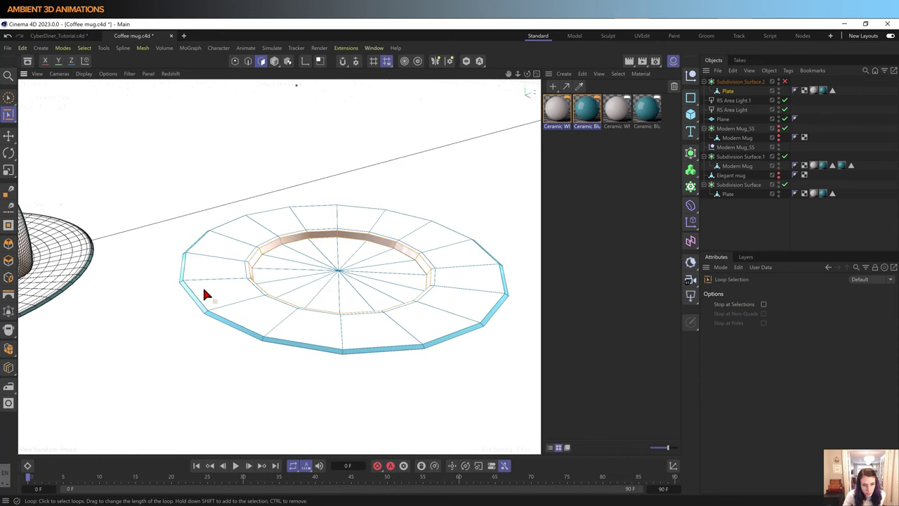
pyautogui.keyDown('alt'); pyautogui.moveTo(345, 327); pyautogui.dragTo(320, 310); pyautogui.keyUp('alt')
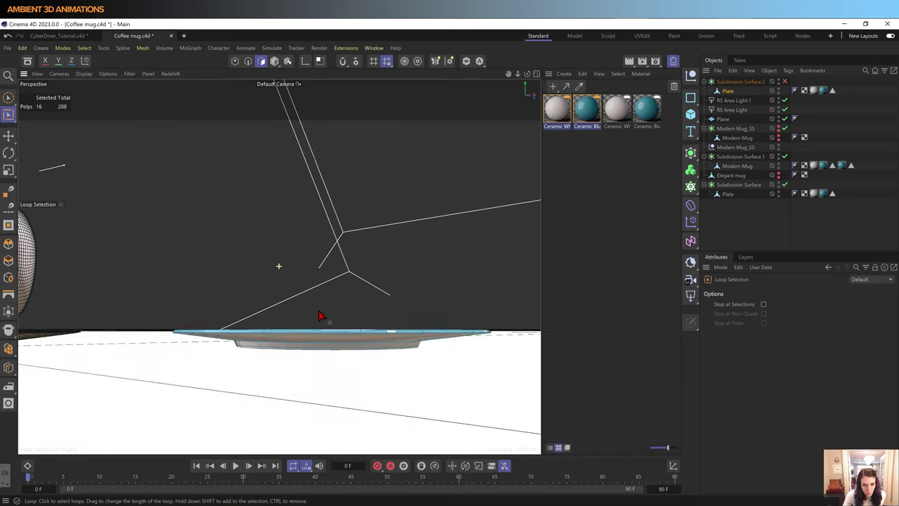
pyautogui.keyDown('shift'); pyautogui.click(261, 350); pyautogui.keyUp('shift')
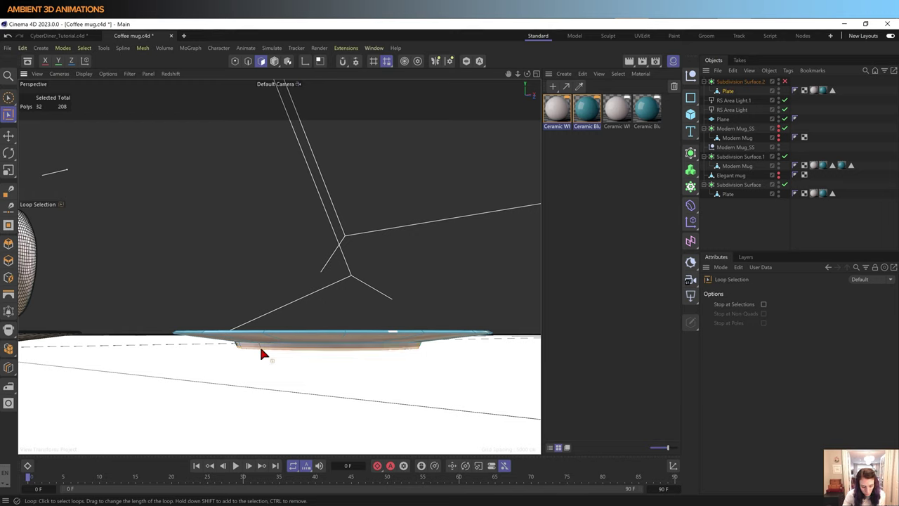
# Step: Fill-select the plate's brim polygons enclosed between the two loops
pyautogui.press('u')
pyautogui.press('f')
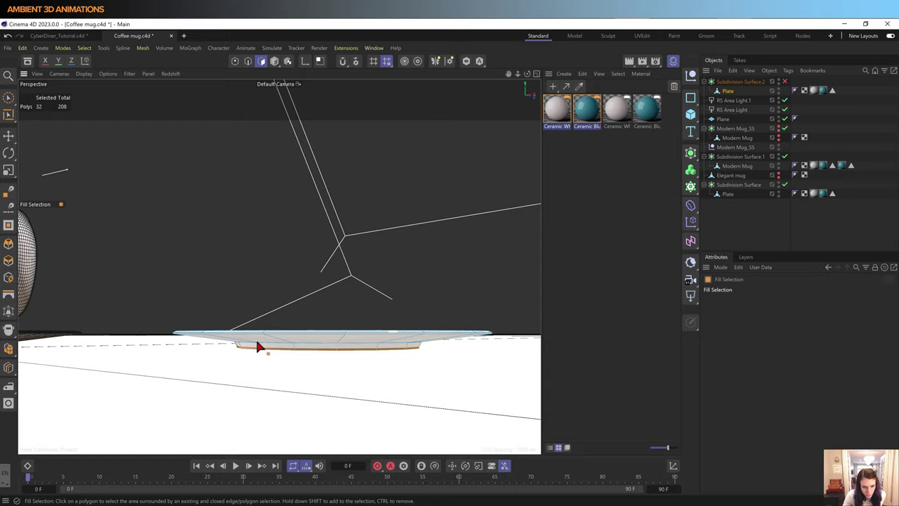
pyautogui.click(303, 326)
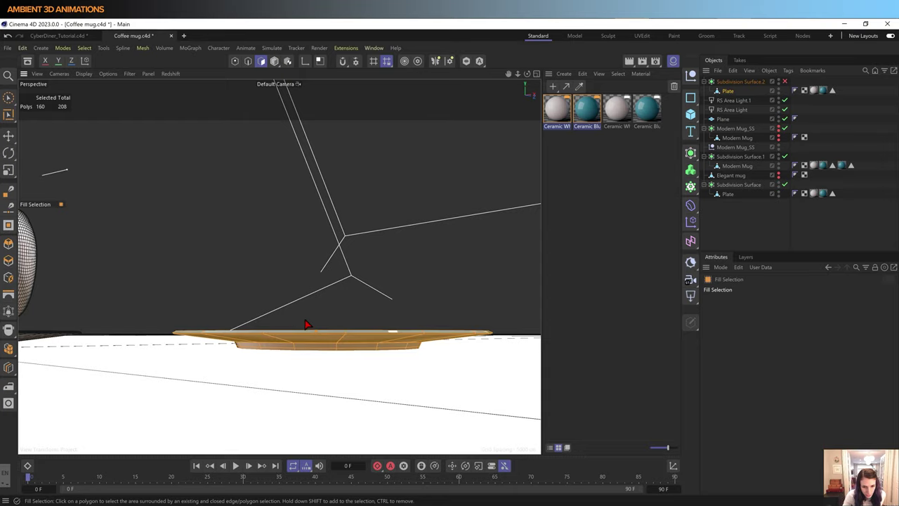
pyautogui.moveTo(307, 323)
pyautogui.keyDown('alt'); pyautogui.mouseDown()
pyautogui.moveTo(222, 368)
pyautogui.moveTo(195, 368)
pyautogui.moveTo(285, 316)
pyautogui.moveTo(301, 360)
pyautogui.mouseUp(); pyautogui.keyUp('alt')
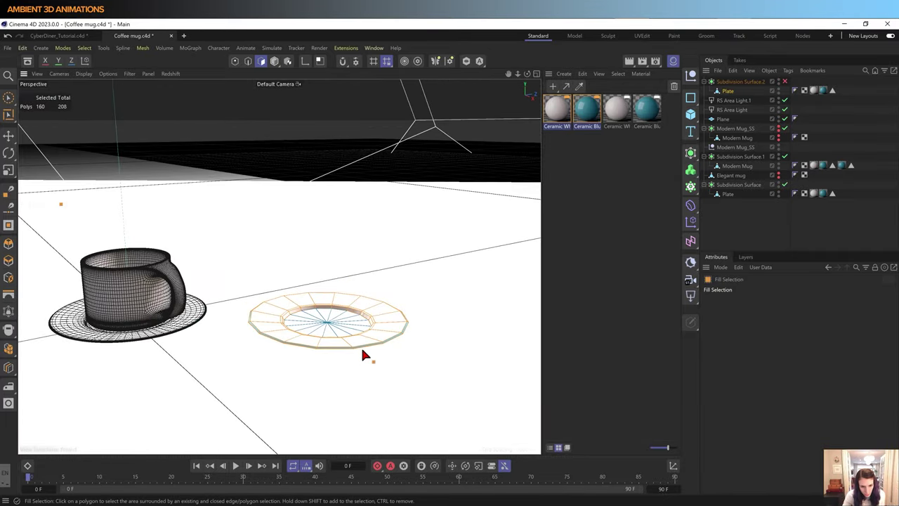
# Step: Scale the selected brim outward, then ease it back slightly to a wide plate
pyautogui.press('t')
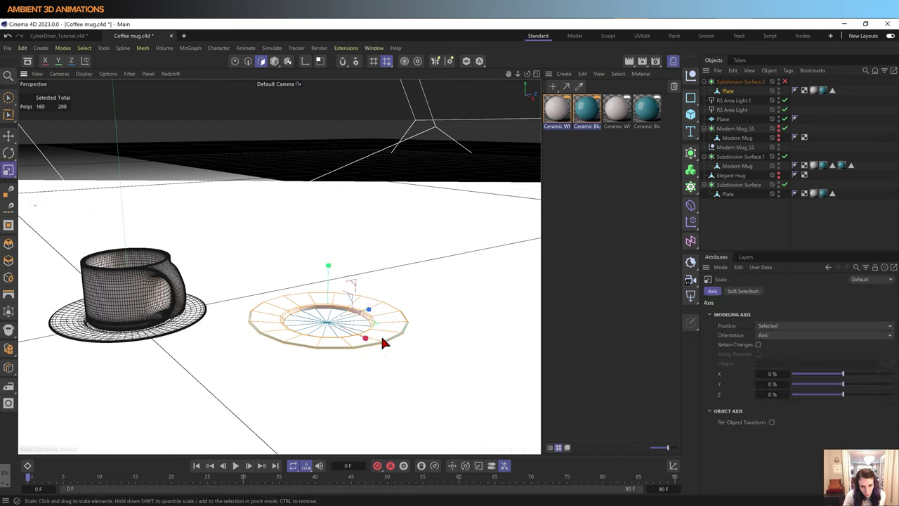
pyautogui.moveTo(432, 290)
pyautogui.mouseDown()
pyautogui.moveTo(532, 269)
pyautogui.moveTo(757, 252)
pyautogui.mouseUp()
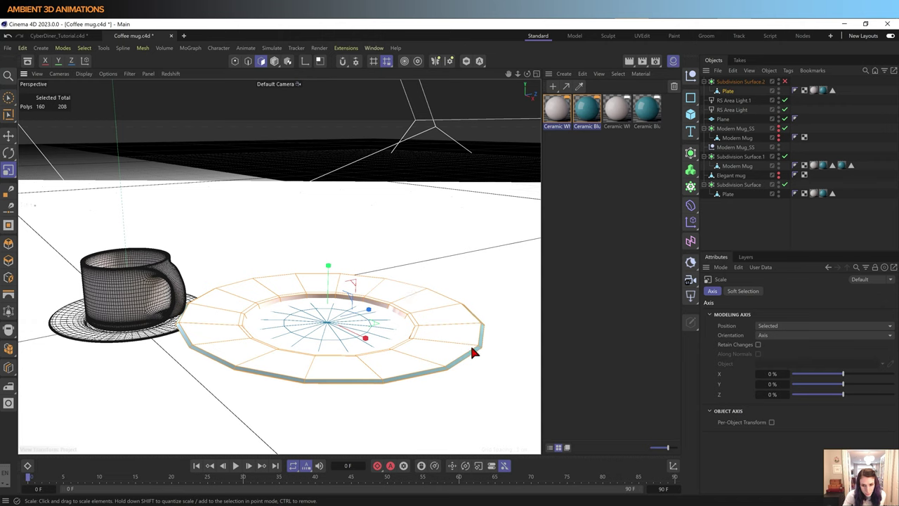
pyautogui.moveTo(500, 282); pyautogui.dragTo(471, 288)
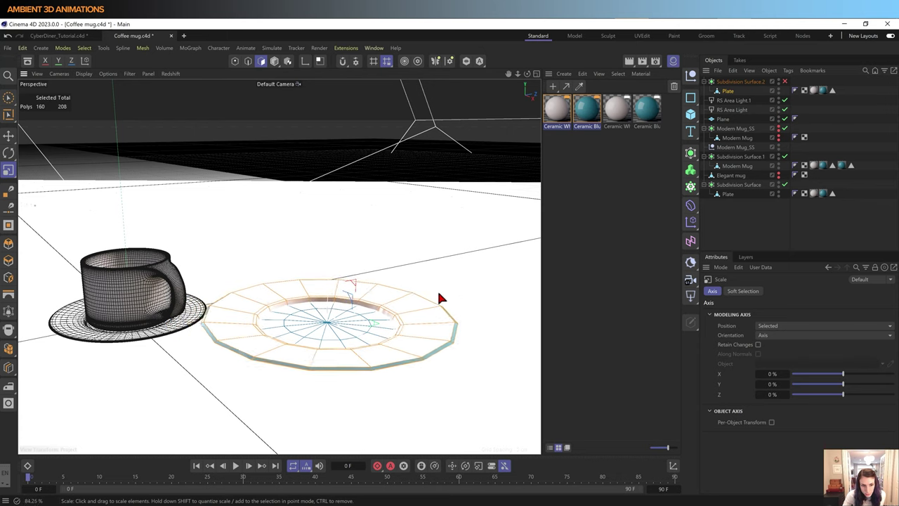
pyautogui.moveTo(470, 292); pyautogui.dragTo(383, 310)
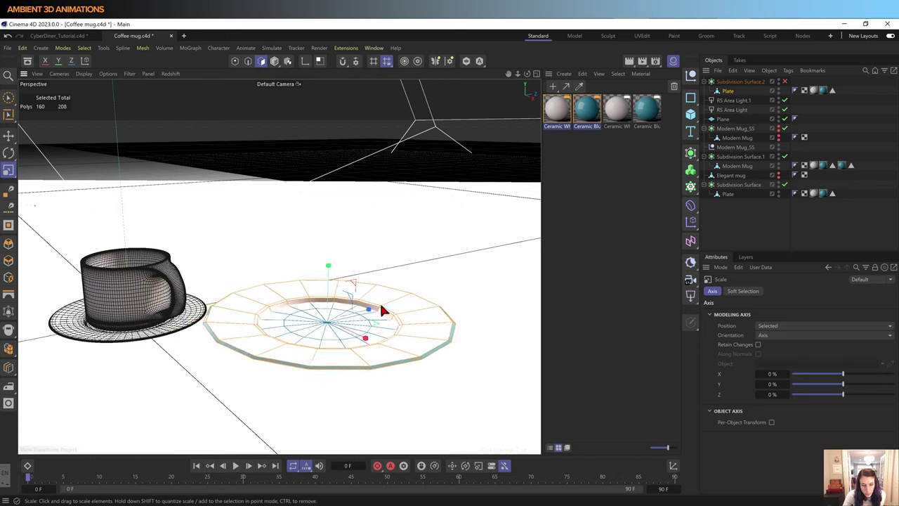
# Step: Enable Subdivision Surface.2 so the widened plate is smoothed
pyautogui.click(785, 82)
pyautogui.keyDown('alt'); pyautogui.moveTo(351, 341); pyautogui.dragTo(304, 369); pyautogui.keyUp('alt')
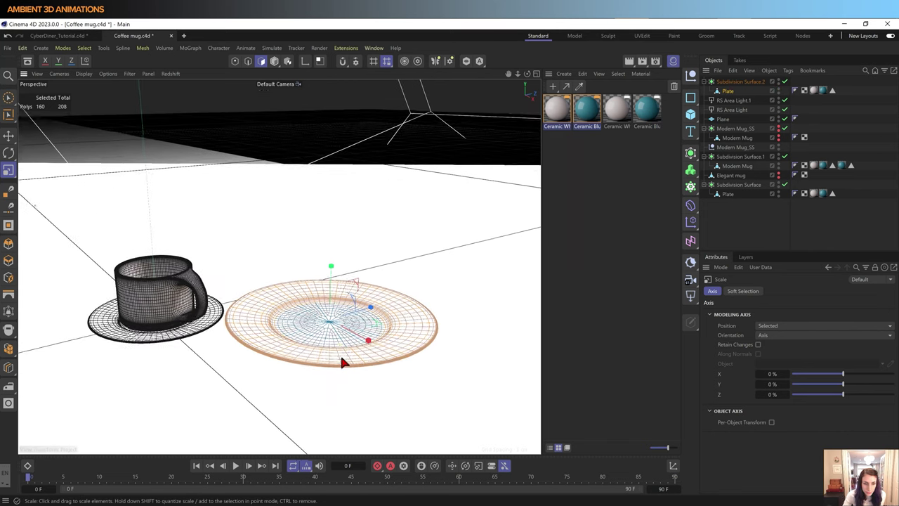
pyautogui.scroll(-3, 304, 368)
pyautogui.scroll(-2, 333, 372)
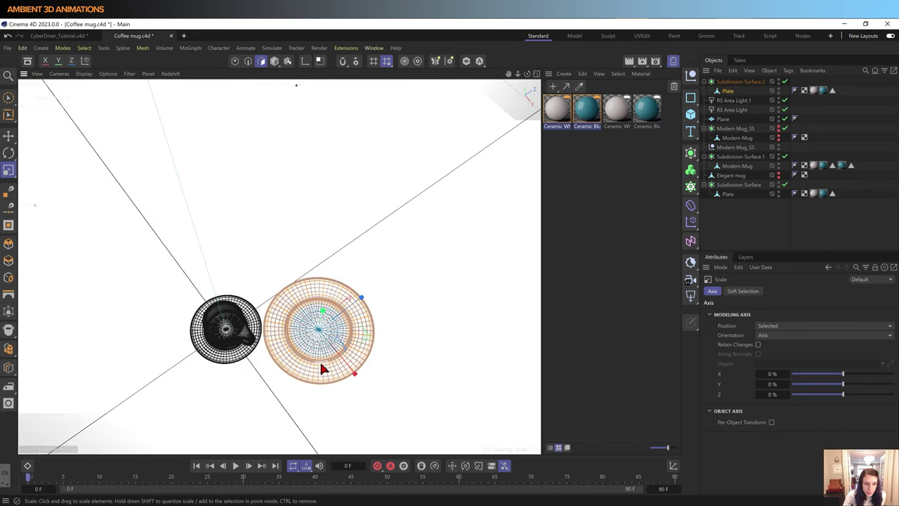
pyautogui.keyDown('alt'); pyautogui.moveTo(365, 331); pyautogui.dragTo(342, 275, button='middle'); pyautogui.keyUp('alt')
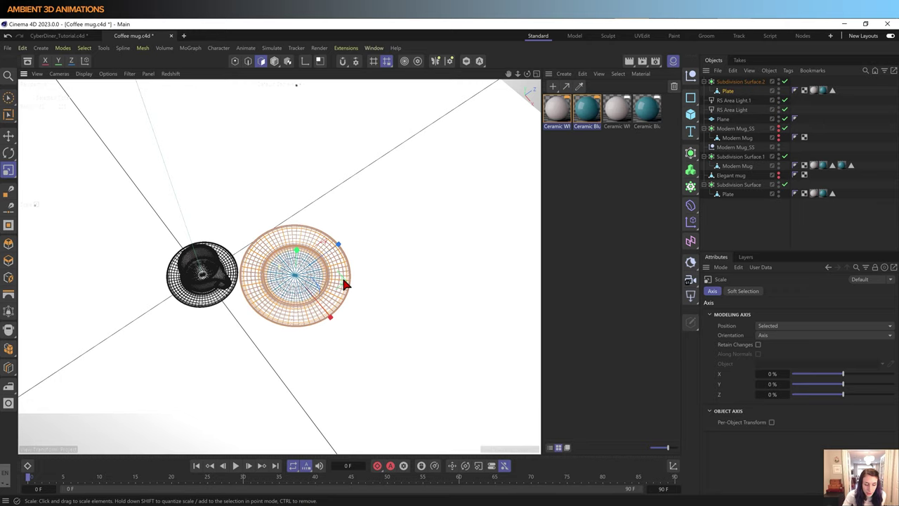
pyautogui.scroll(3, 297, 282)
pyautogui.scroll(3, 321, 281)
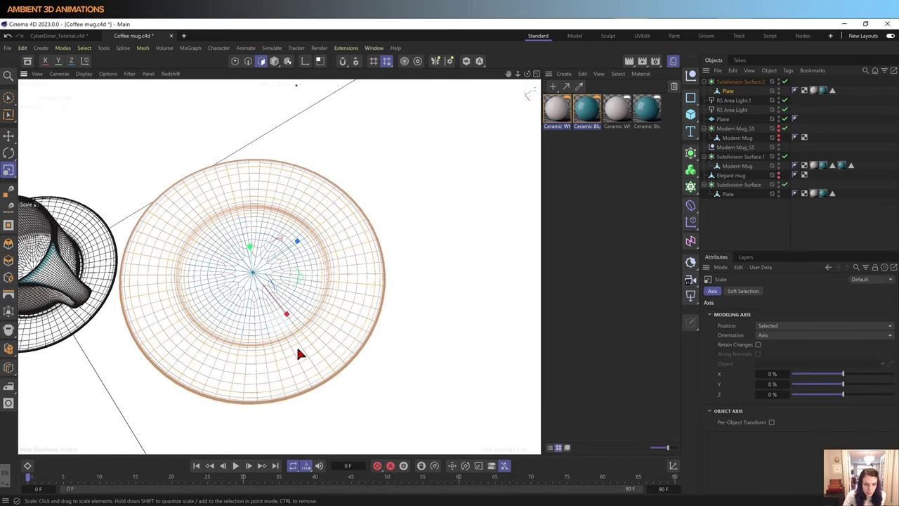
pyautogui.moveTo(306, 350)
pyautogui.keyDown('alt'); pyautogui.mouseDown()
pyautogui.moveTo(316, 229)
pyautogui.moveTo(273, 261)
pyautogui.mouseUp(); pyautogui.keyUp('alt')
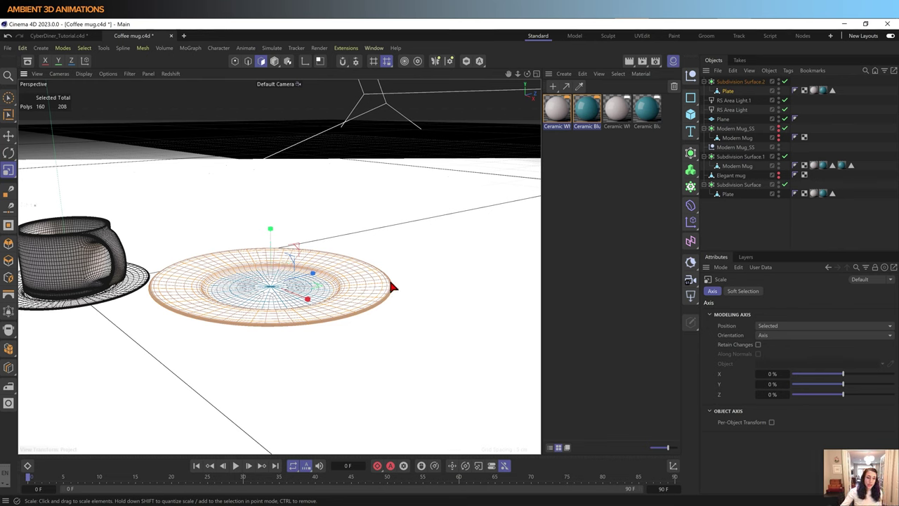
# Step: Nudge the selected plate faces slightly, then undo the nudge
pyautogui.press('e')
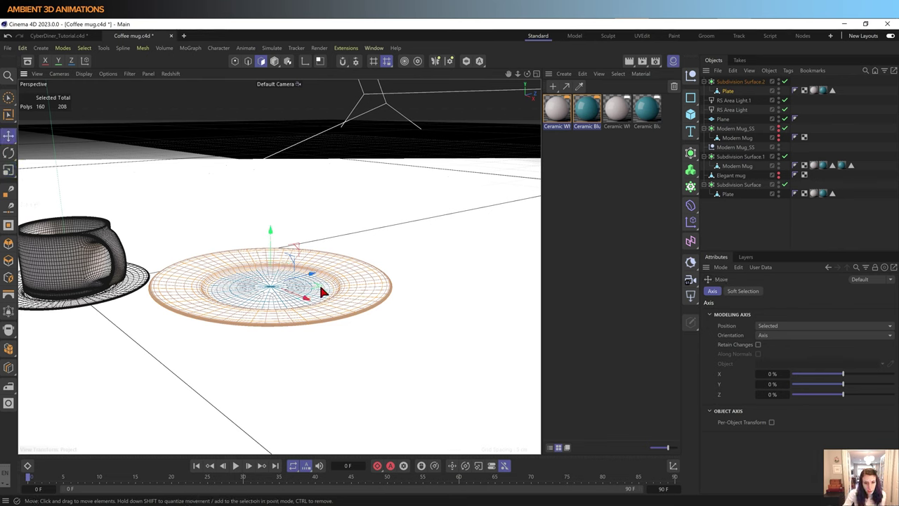
pyautogui.moveTo(321, 290); pyautogui.dragTo(326, 292)
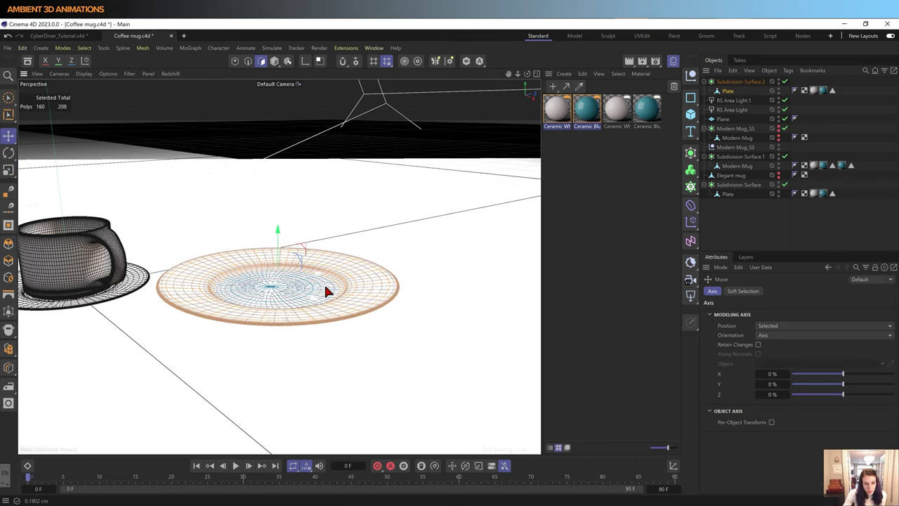
pyautogui.hotkey('ctrl', 'z')
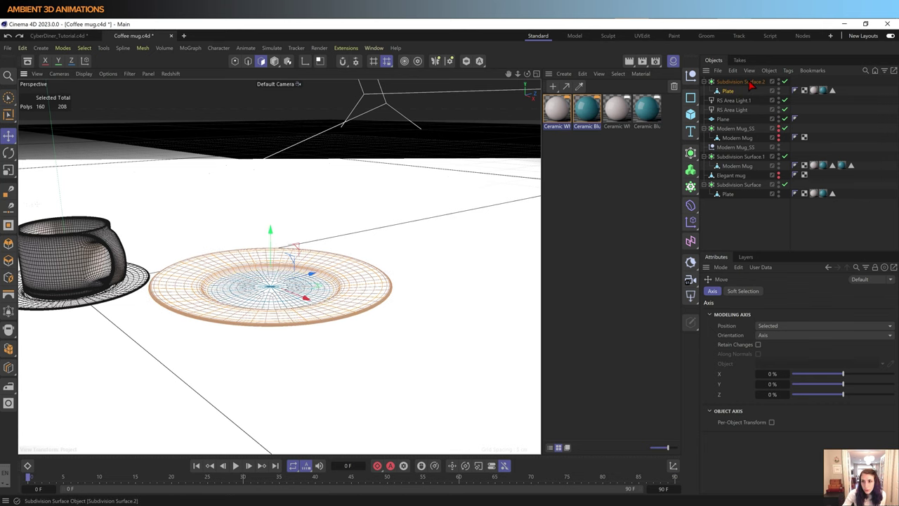
# Step: Duplicate Subdivision Surface.2 and place the copy further back beside the mug
pyautogui.click(752, 83)
pyautogui.scroll(-2, 300, 281)
pyautogui.scroll(-3, 312, 351)
pyautogui.scroll(-2, 372, 368)
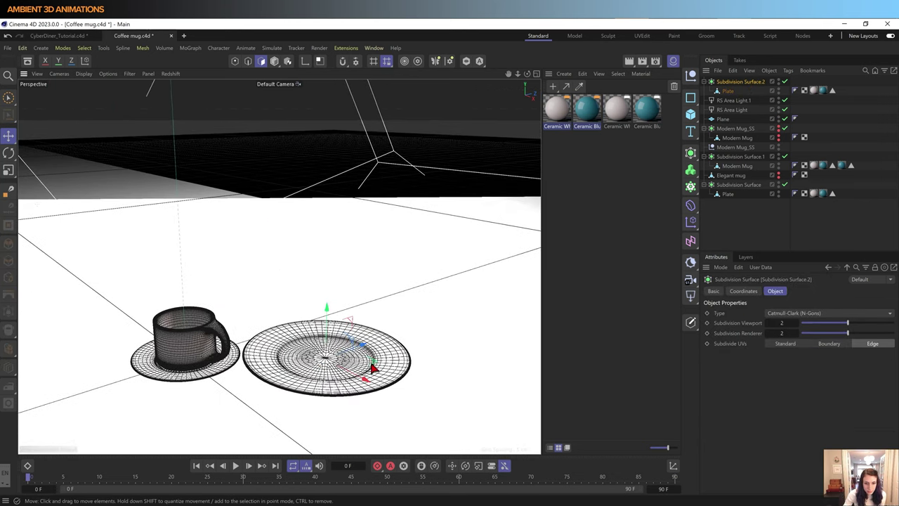
pyautogui.moveTo(379, 370); pyautogui.dragTo(318, 314)
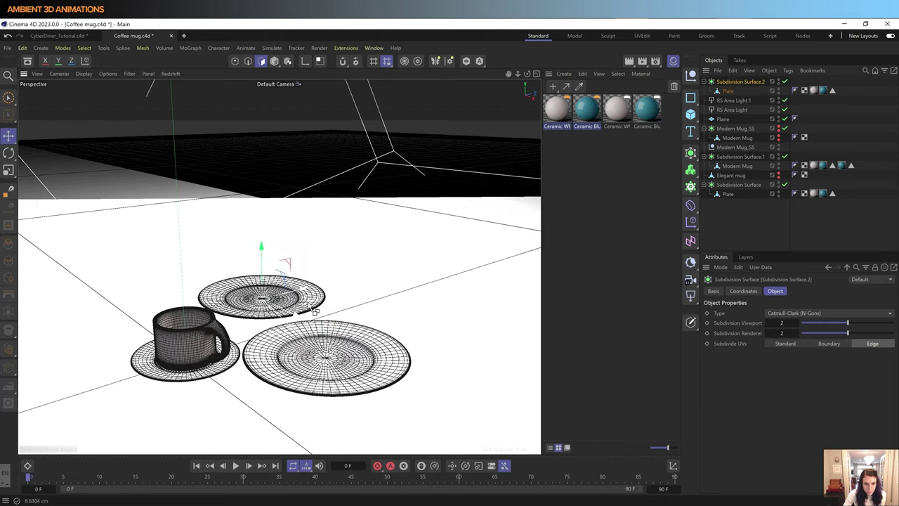
pyautogui.hotkey('ctrl', 'c')
pyautogui.hotkey('ctrl', 'v')
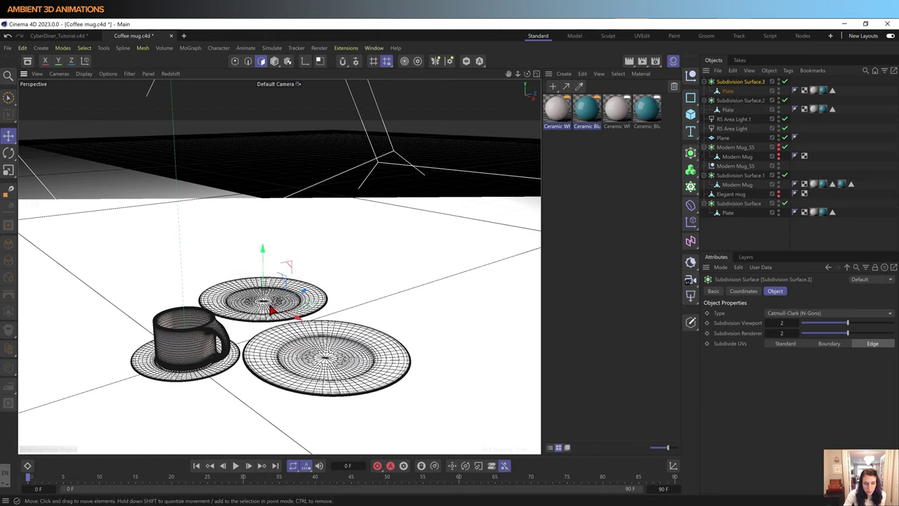
# Step: Select the copied plate's mesh in polygon mode
pyautogui.press('e')
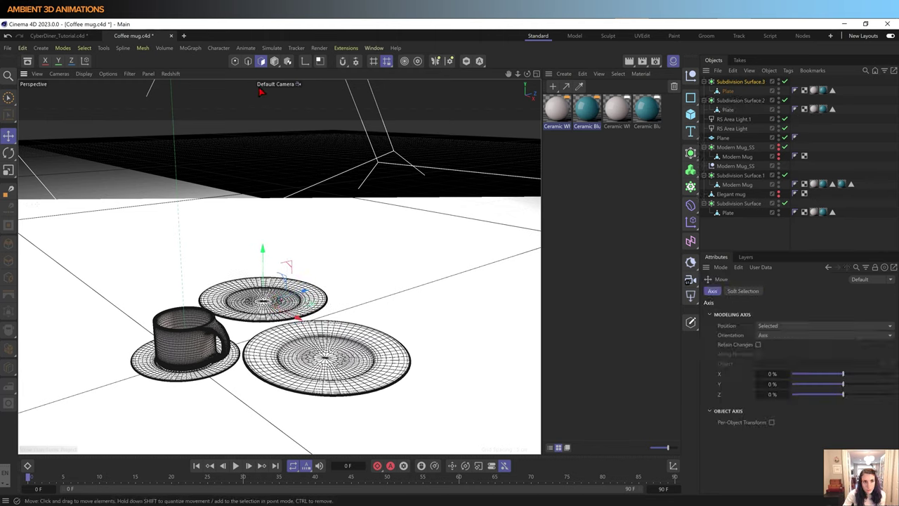
pyautogui.click(263, 61)
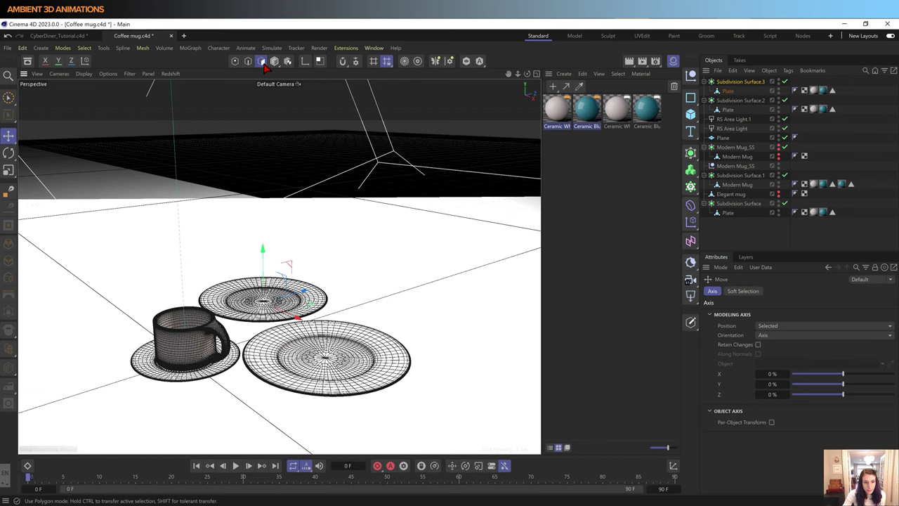
pyautogui.click(728, 92)
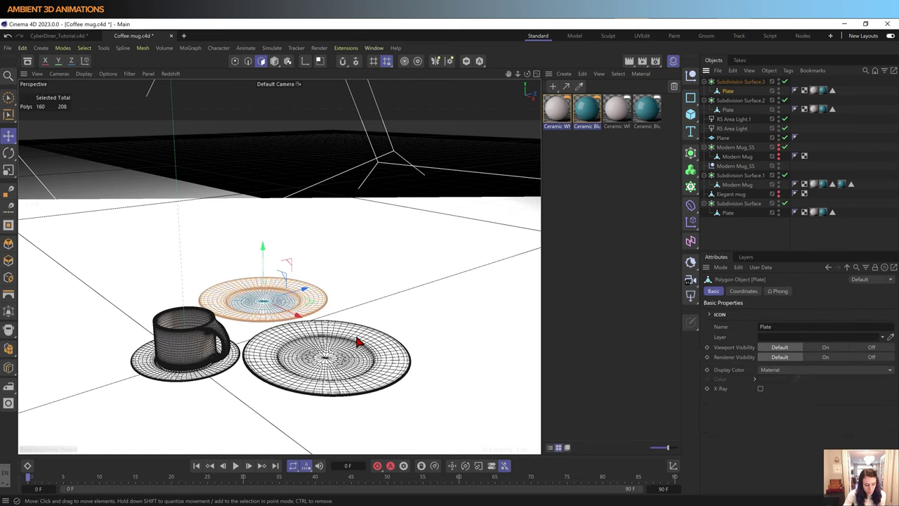
pyautogui.scroll(3, 241, 295)
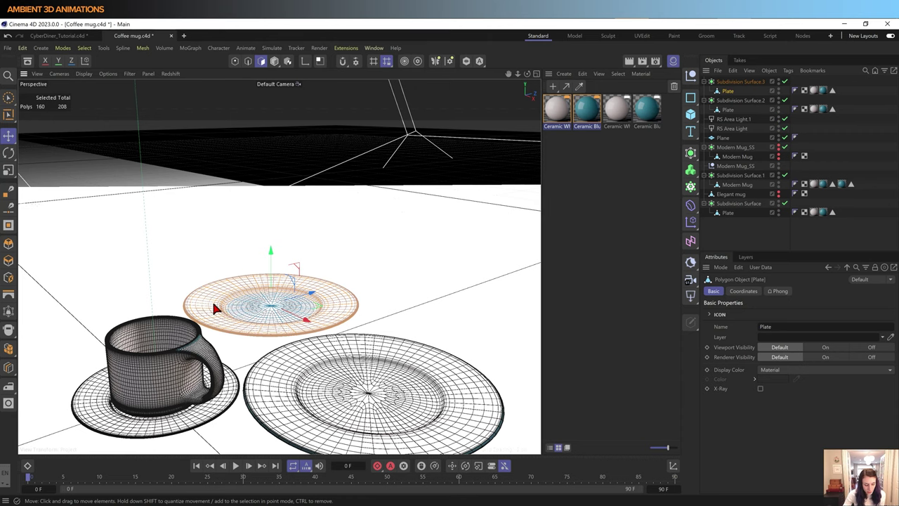
# Step: Loop-select the rim polygons on the copied plate's mesh
pyautogui.press('l')
pyautogui.scroll(3, 354, 309)
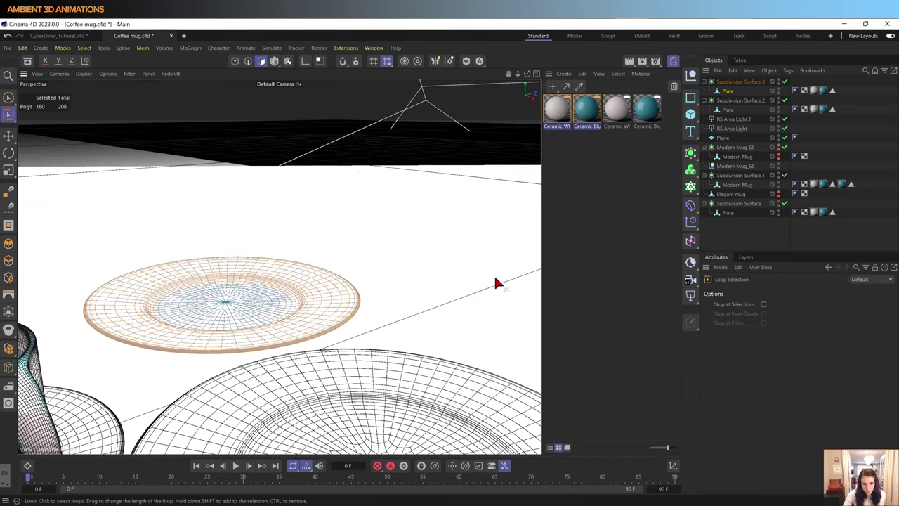
pyautogui.rightClick(352, 317)
pyautogui.press('Escape')
pyautogui.scroll(2, 354, 309)
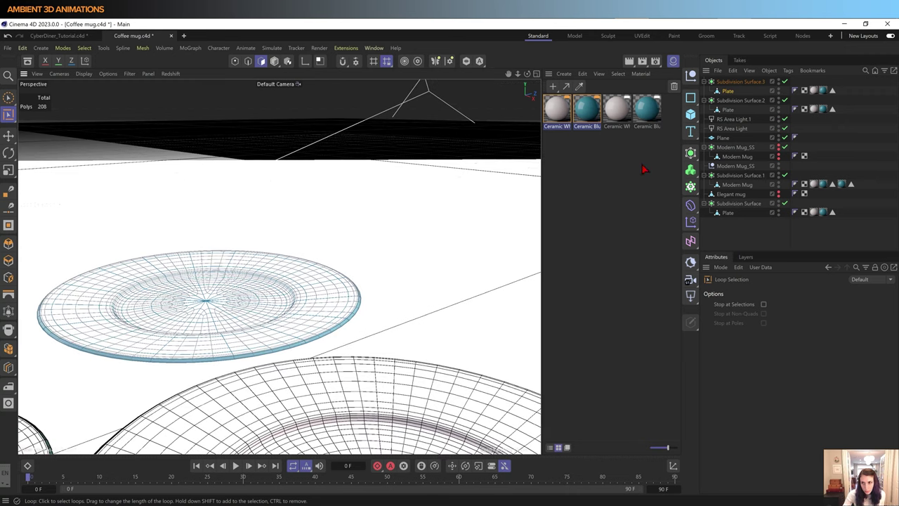
pyautogui.click(728, 91)
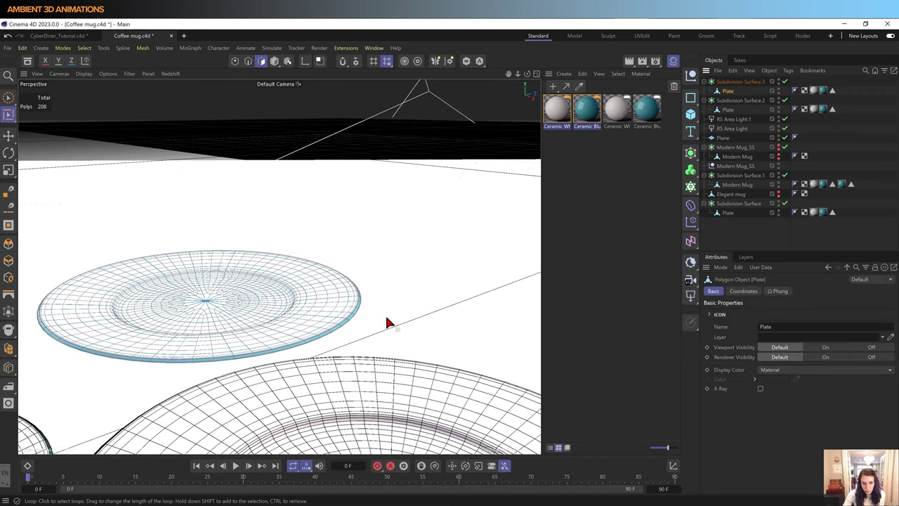
pyautogui.click(347, 321)
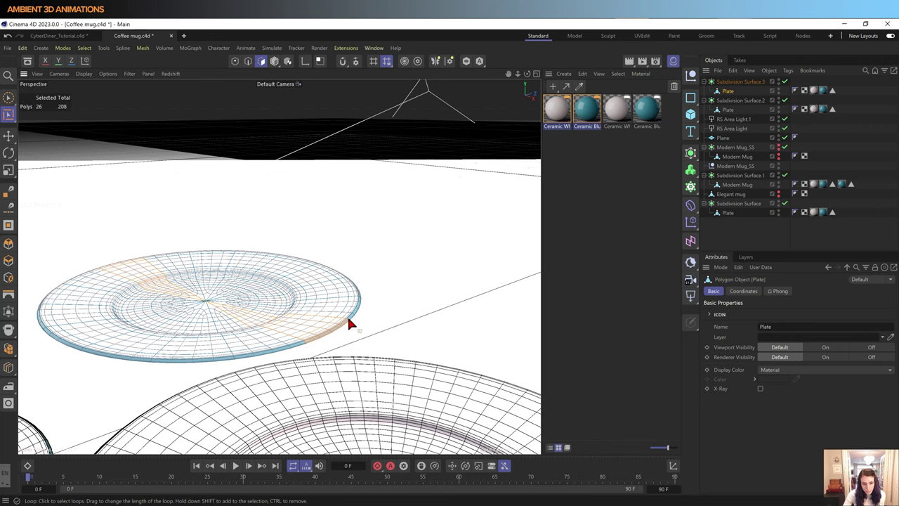
pyautogui.click(349, 321)
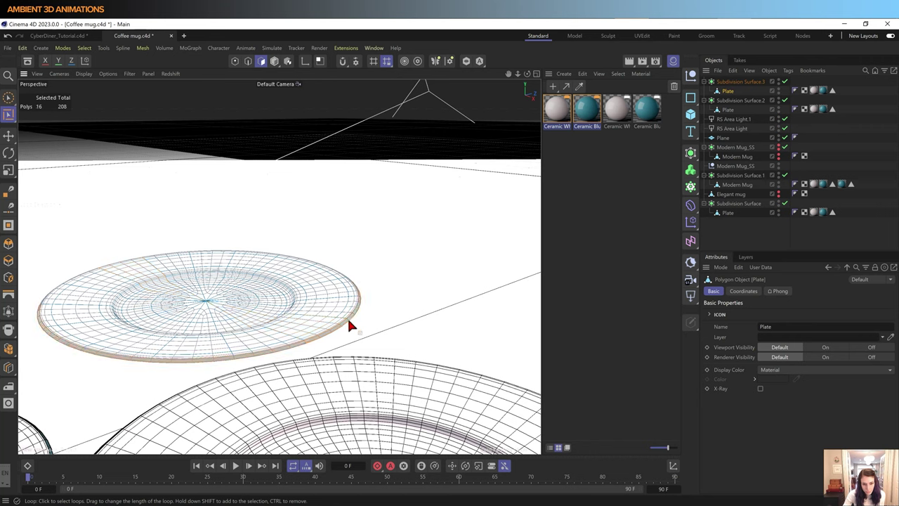
# Step: Raise the rim polygons upward along Y to deepen the plate into a bowl
pyautogui.press('e')
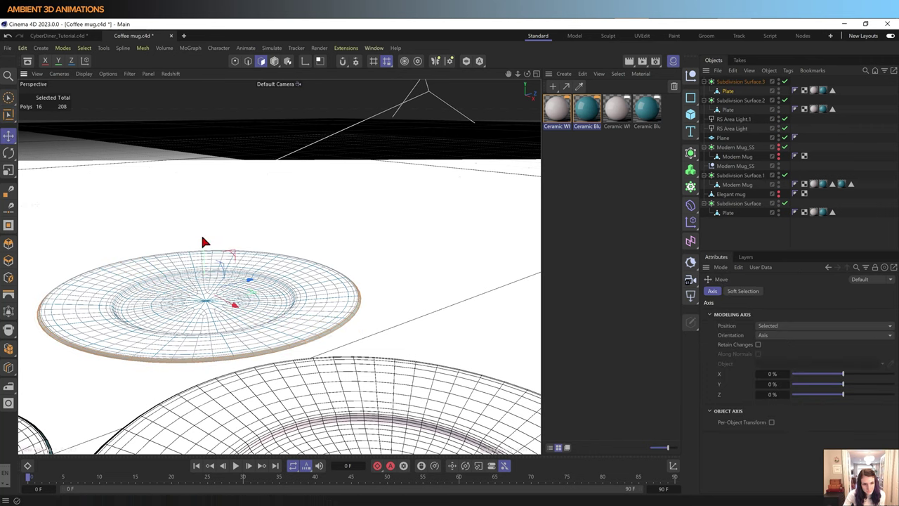
pyautogui.moveTo(200, 238); pyautogui.dragTo(205, 222)
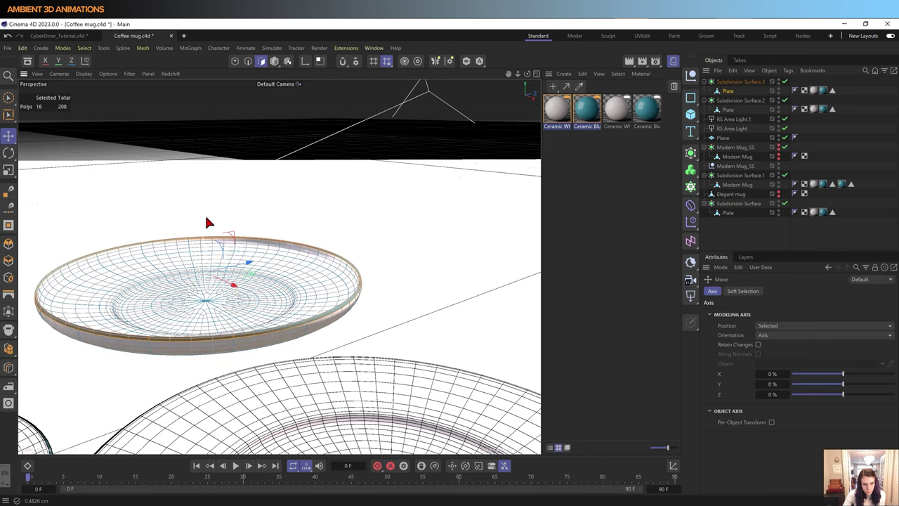
pyautogui.moveTo(205, 222)
pyautogui.mouseDown()
pyautogui.moveTo(219, 193)
pyautogui.moveTo(235, 213)
pyautogui.mouseUp()
pyautogui.scroll(-3, 260, 305)
pyautogui.scroll(-3, 261, 307)
pyautogui.scroll(-2, 266, 339)
pyautogui.moveTo(266, 339)
pyautogui.keyDown('alt'); pyautogui.mouseDown()
pyautogui.moveTo(277, 344)
pyautogui.moveTo(241, 372)
pyautogui.moveTo(237, 411)
pyautogui.moveTo(267, 340)
pyautogui.mouseUp(); pyautogui.keyUp('alt')
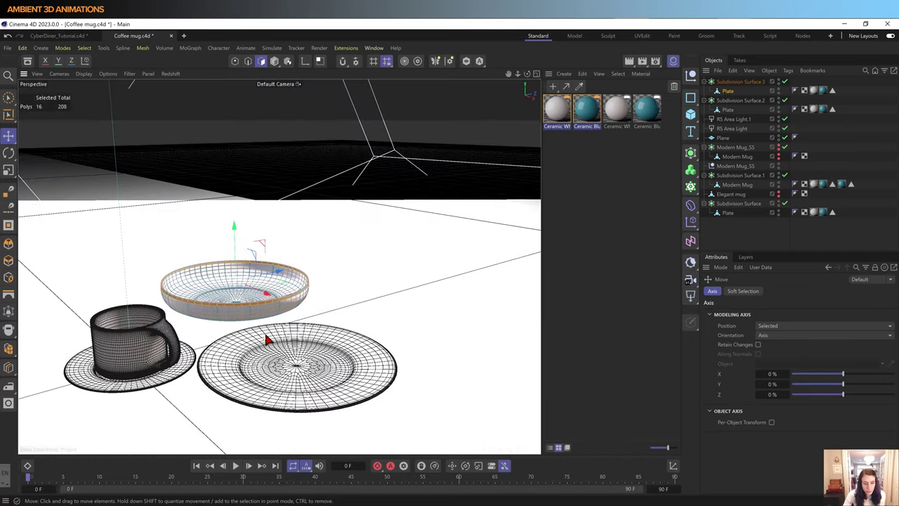
pyautogui.click(741, 81)
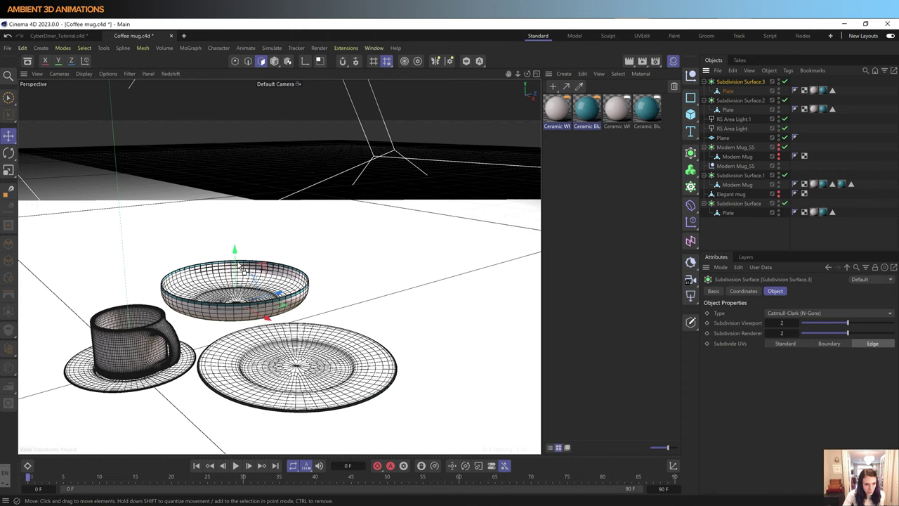
# Step: Duplicate the bowl, shrink the copy, and lift it above the original
pyautogui.moveTo(237, 255); pyautogui.dragTo(234, 246)
pyautogui.press('t')
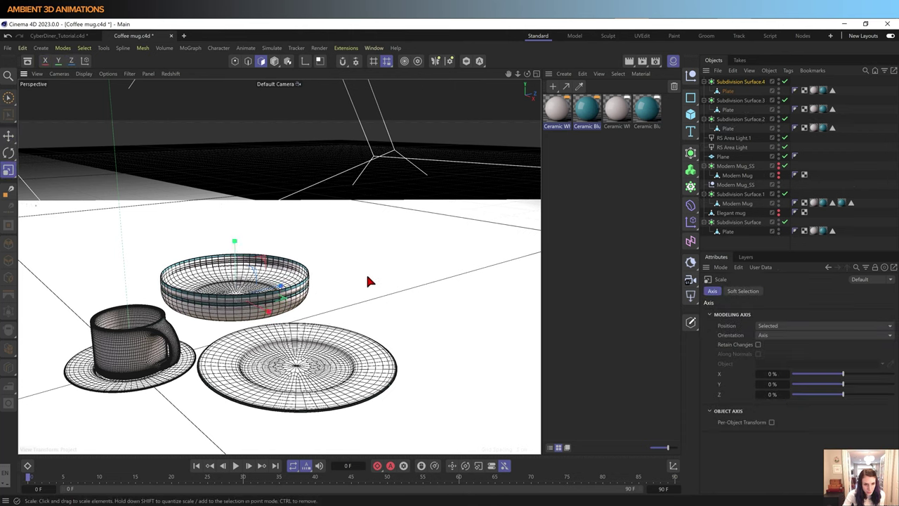
pyautogui.moveTo(370, 281); pyautogui.dragTo(344, 290)
pyautogui.press('e')
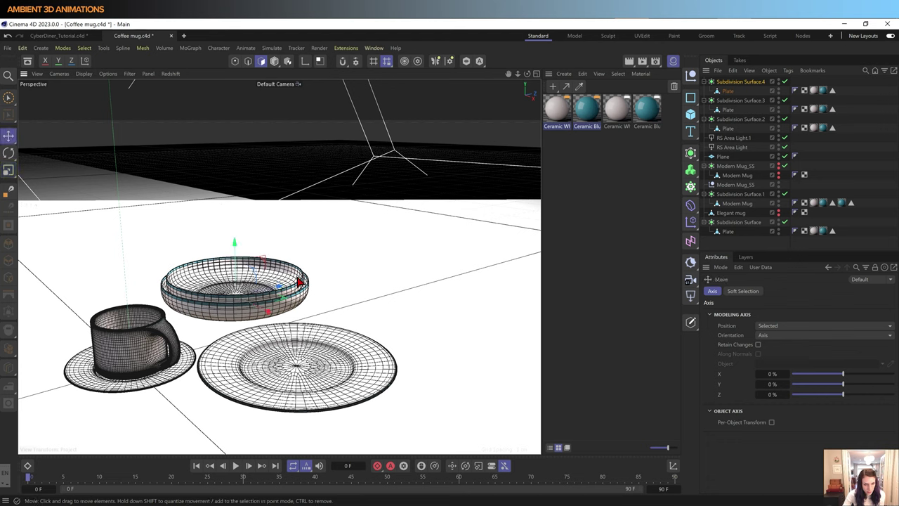
pyautogui.moveTo(238, 247); pyautogui.dragTo(239, 239)
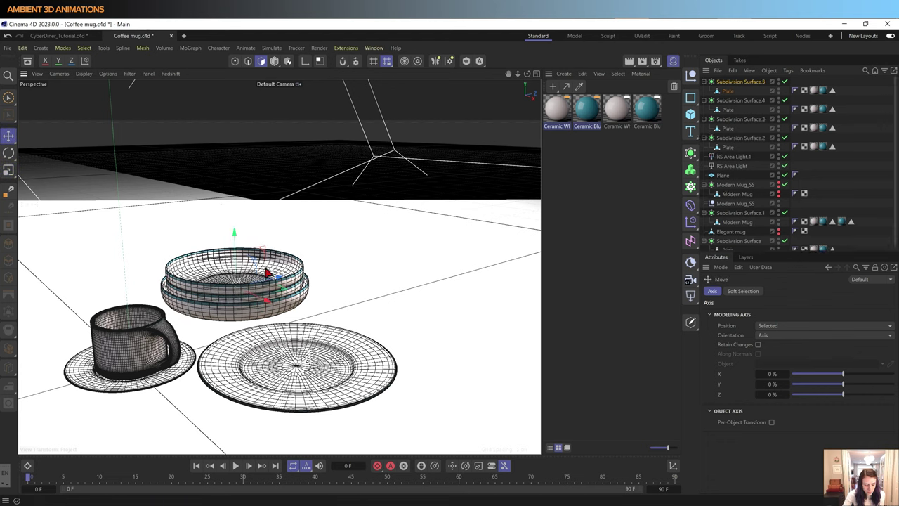
# Step: Resize the top bowl copy and lower it down into the stack
pyautogui.press('t')
pyautogui.moveTo(389, 290); pyautogui.dragTo(345, 297)
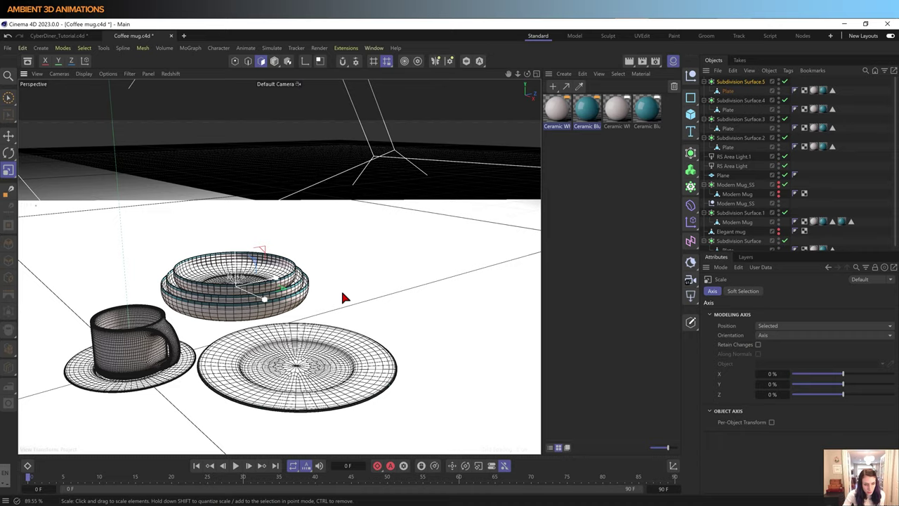
pyautogui.scroll(5, 277, 334)
pyautogui.keyDown('alt'); pyautogui.moveTo(278, 334); pyautogui.dragTo(302, 343); pyautogui.keyUp('alt')
pyautogui.press('e')
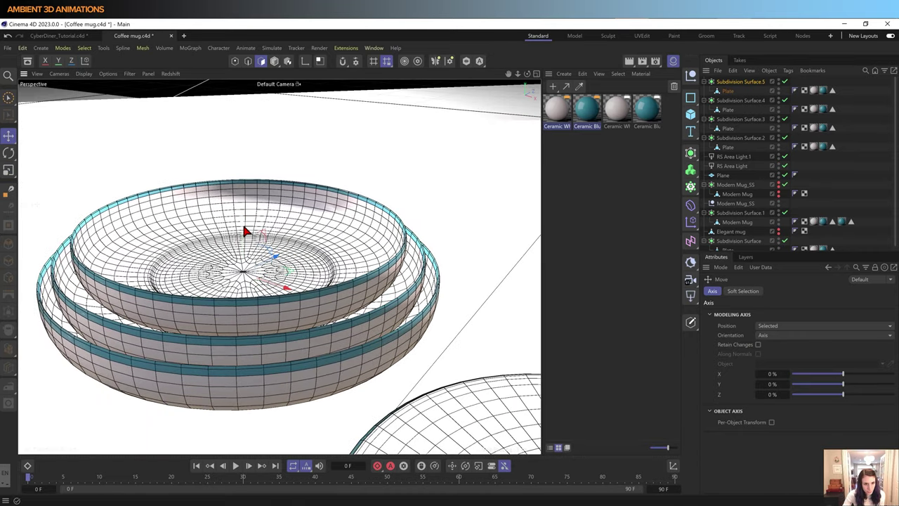
pyautogui.moveTo(247, 231); pyautogui.dragTo(247, 249)
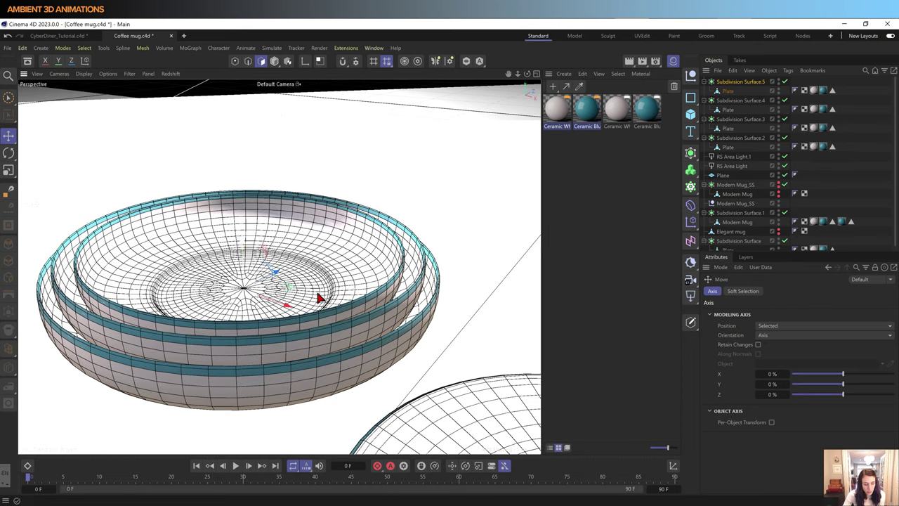
pyautogui.scroll(-3, 321, 337)
pyautogui.scroll(-3, 311, 317)
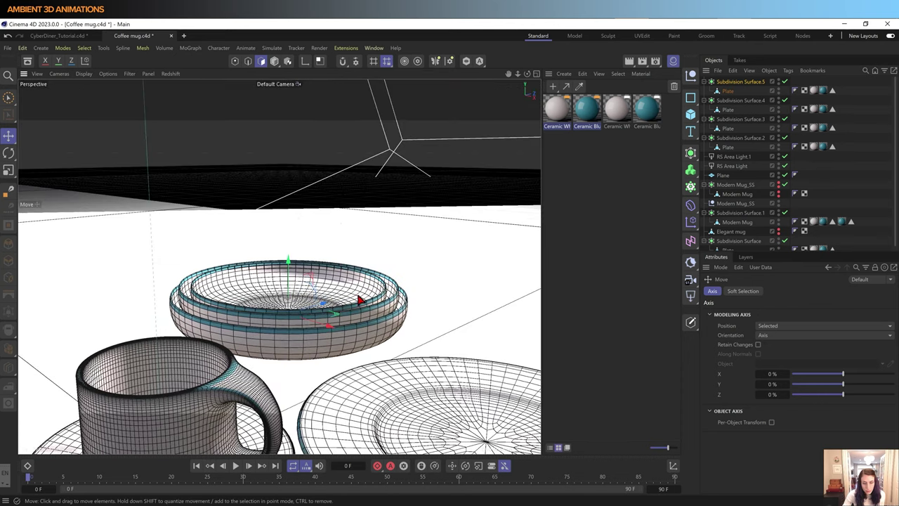
# Step: Lower the middle bowl, Subdivision Surface.4, into the nested stack
pyautogui.click(739, 100)
pyautogui.moveTo(295, 262); pyautogui.dragTo(294, 276)
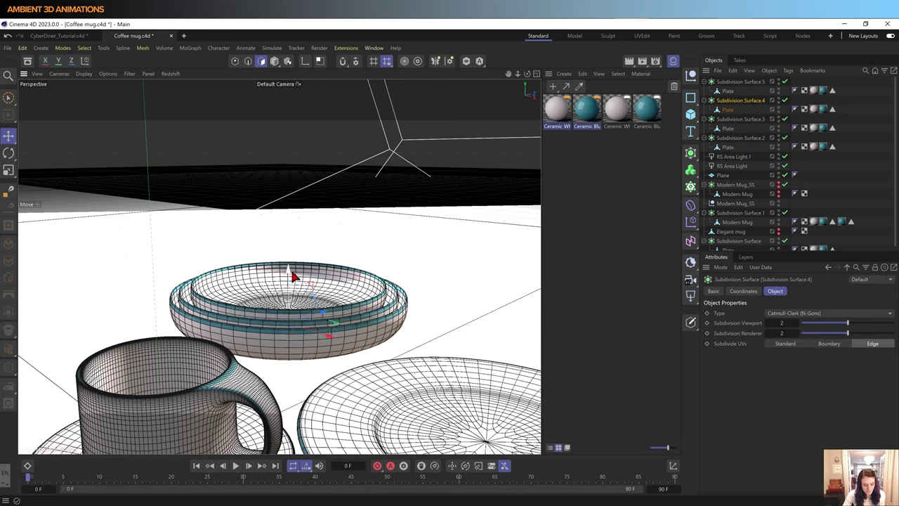
pyautogui.press('t')
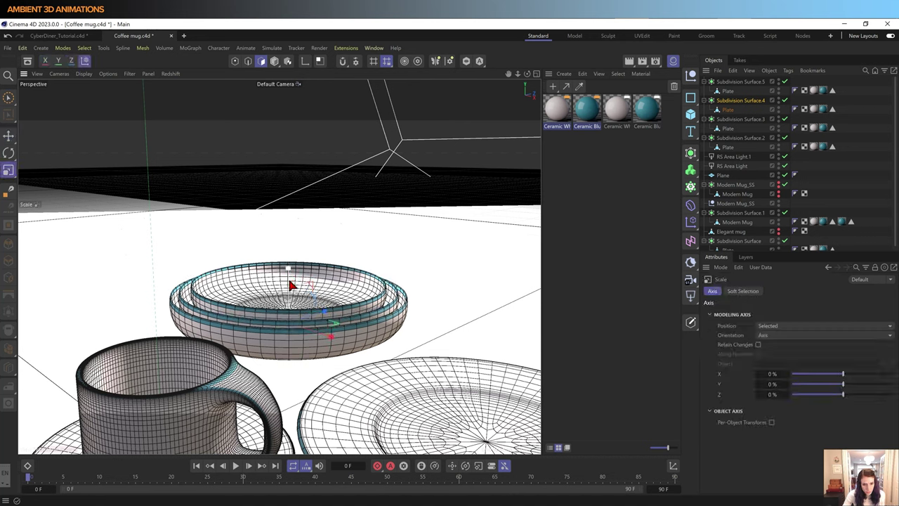
pyautogui.scroll(-4, 312, 337)
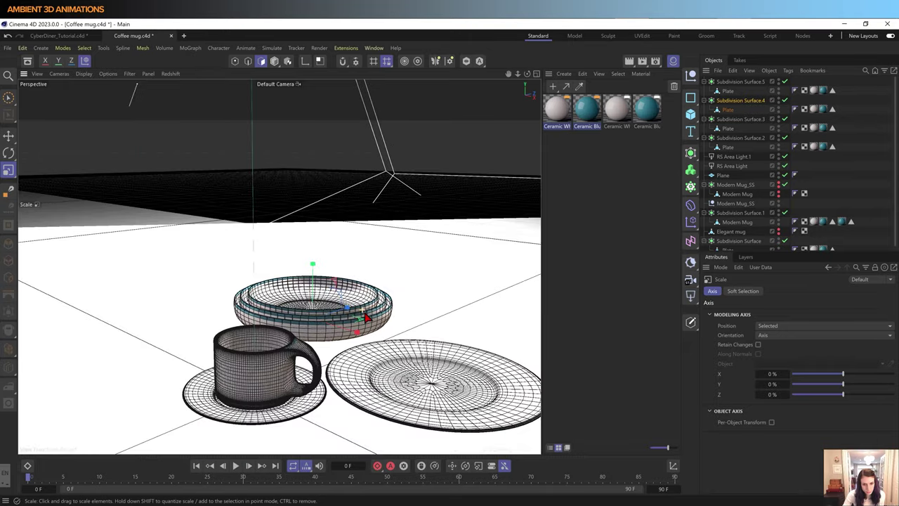
pyautogui.scroll(-1, 320, 350)
pyautogui.moveTo(319, 349)
pyautogui.keyDown('alt'); pyautogui.mouseDown()
pyautogui.moveTo(257, 402)
pyautogui.moveTo(327, 295)
pyautogui.moveTo(332, 310)
pyautogui.mouseUp(); pyautogui.keyUp('alt')
# Step: Create a slightly larger copy of the top bowl as Subdivision Surface.6
pyautogui.click(393, 288)
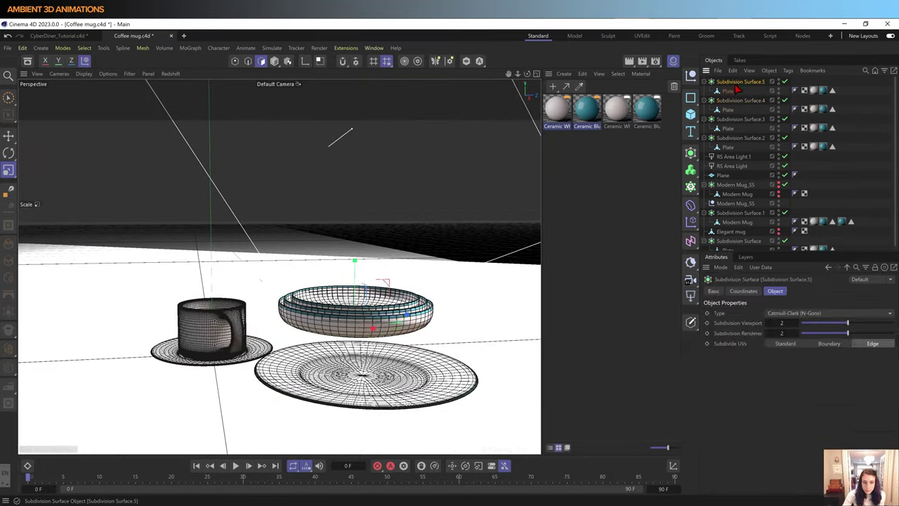
pyautogui.press('t')
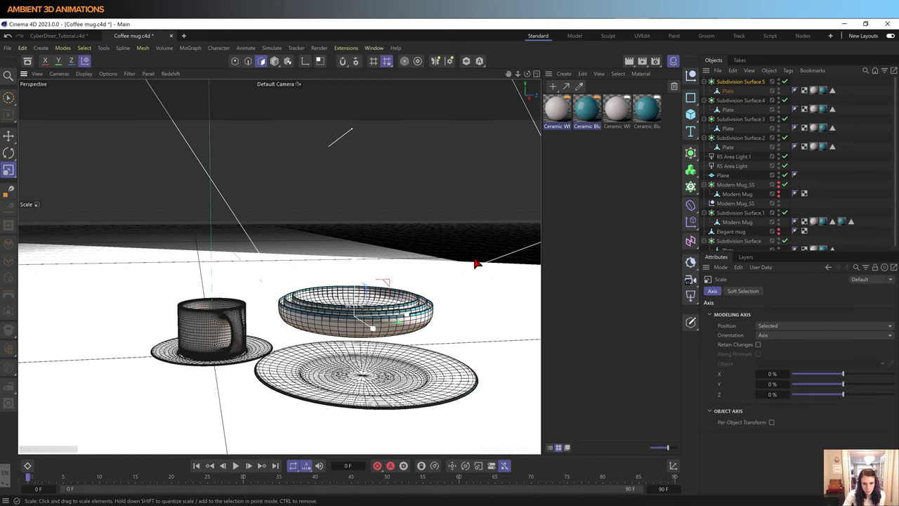
pyautogui.moveTo(469, 271)
pyautogui.mouseDown()
pyautogui.moveTo(402, 268)
pyautogui.moveTo(366, 253)
pyautogui.moveTo(367, 263)
pyautogui.moveTo(361, 241)
pyautogui.mouseUp()
pyautogui.hotkey('ctrl', 'c')
pyautogui.hotkey('ctrl', 'v')
pyautogui.press('e')
pyautogui.press('t')
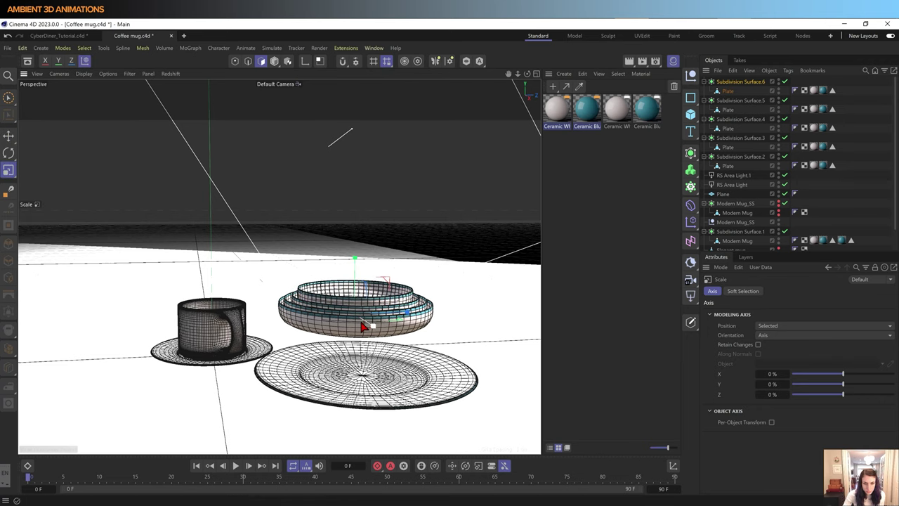
# Step: Nudge the new bowl onto the stack and collapse the bowl groups in the Object Manager
pyautogui.moveTo(364, 326)
pyautogui.keyDown('alt'); pyautogui.mouseDown()
pyautogui.moveTo(359, 357)
pyautogui.moveTo(396, 312)
pyautogui.mouseUp(); pyautogui.keyUp('alt')
pyautogui.keyDown('alt'); pyautogui.moveTo(387, 341); pyautogui.dragTo(363, 328); pyautogui.keyUp('alt')
pyautogui.press('e')
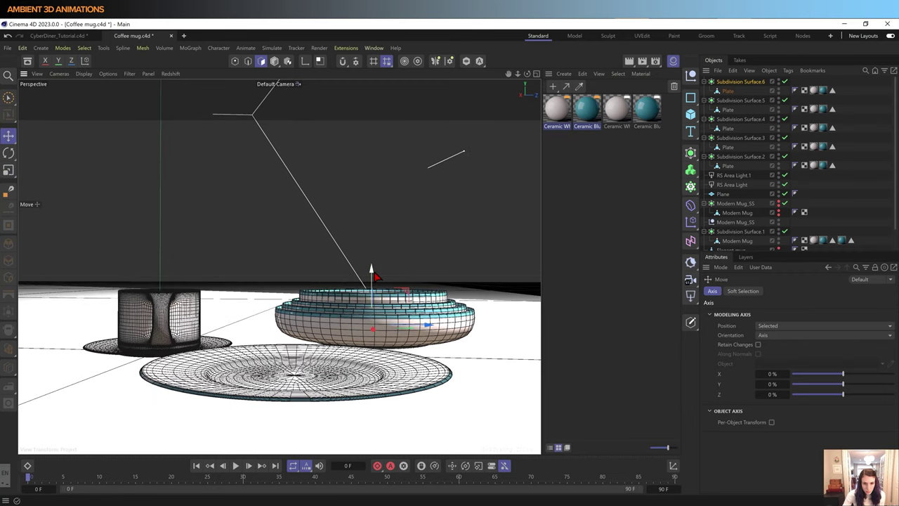
pyautogui.moveTo(375, 277); pyautogui.dragTo(373, 281)
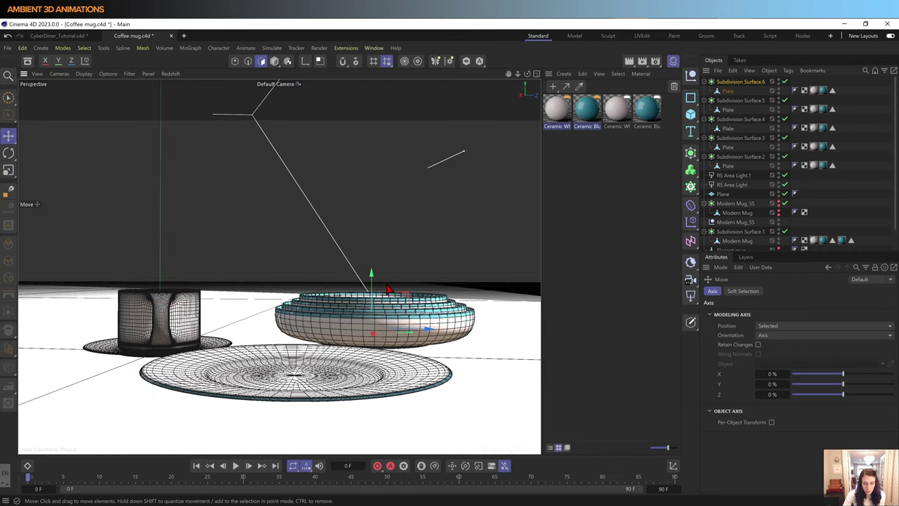
pyautogui.moveTo(357, 282)
pyautogui.keyDown('alt'); pyautogui.mouseDown()
pyautogui.moveTo(402, 297)
pyautogui.moveTo(424, 358)
pyautogui.moveTo(368, 321)
pyautogui.moveTo(345, 288)
pyautogui.moveTo(356, 328)
pyautogui.mouseUp(); pyautogui.keyUp('alt')
pyautogui.scroll(3, 355, 327)
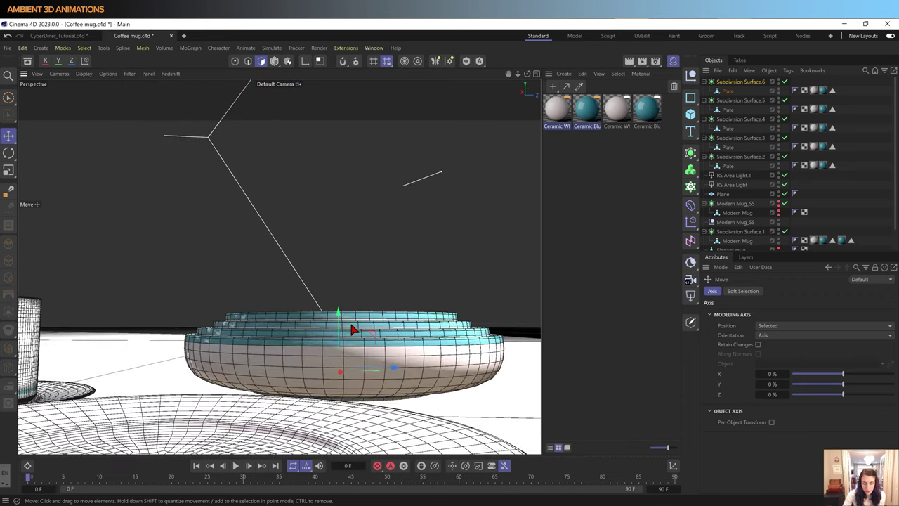
pyautogui.scroll(2, 351, 327)
pyautogui.scroll(2, 357, 337)
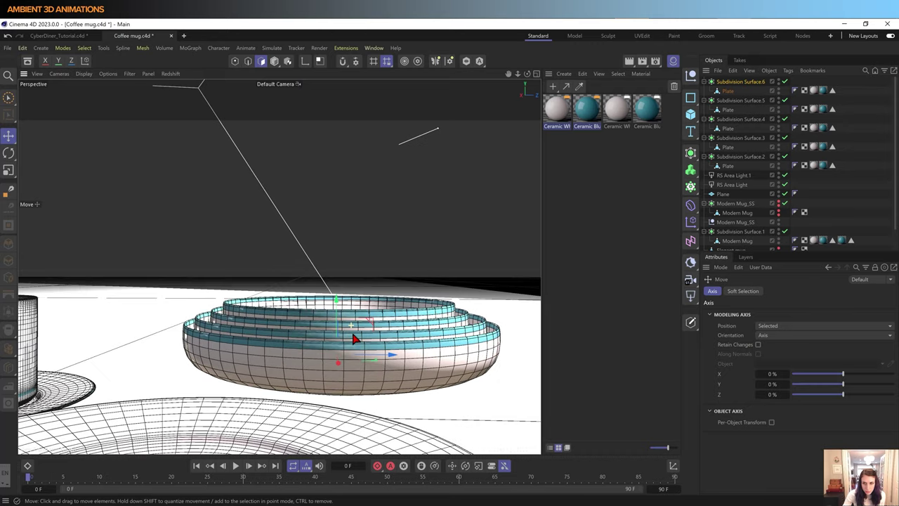
pyautogui.click(705, 82)
pyautogui.click(705, 101)
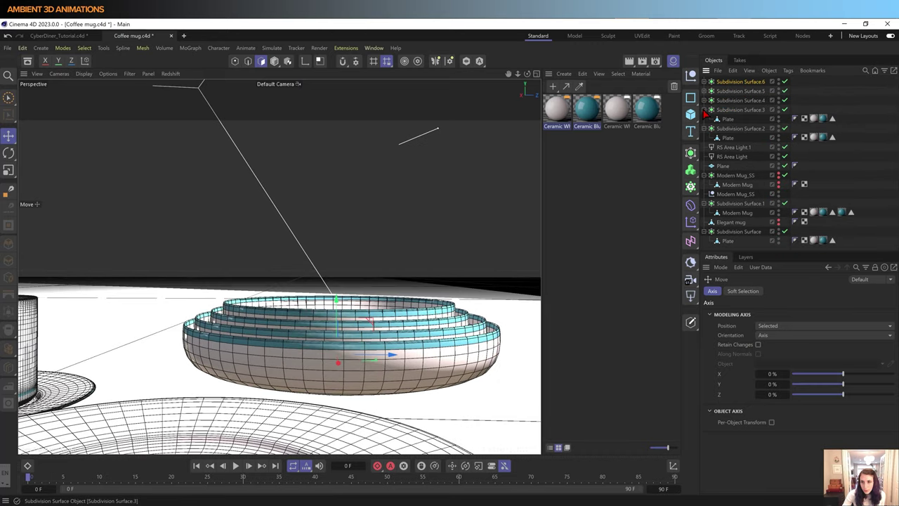
# Step: Tilt the top bowl's plate inside Subdivision Surface.6 slightly with Rotate
pyautogui.click(706, 109)
pyautogui.scroll(1, 355, 317)
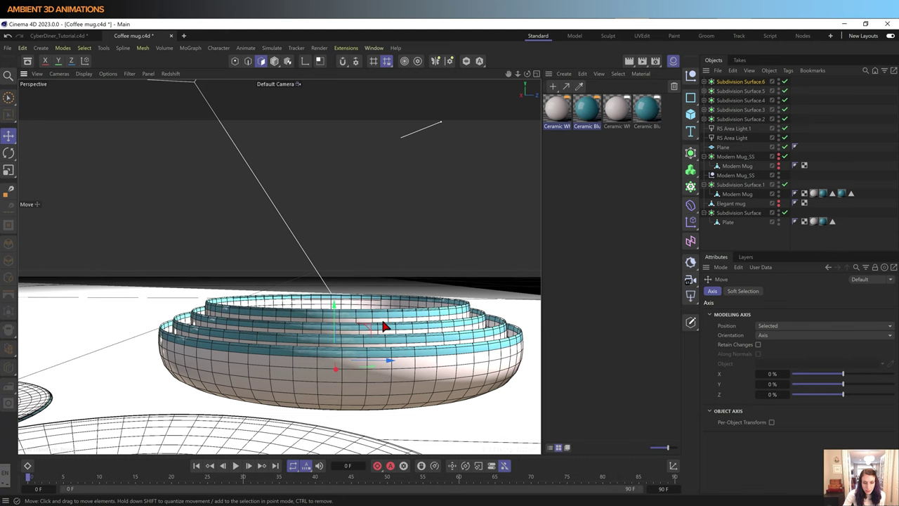
pyautogui.scroll(2, 355, 318)
pyautogui.click(705, 81)
pyautogui.click(728, 92)
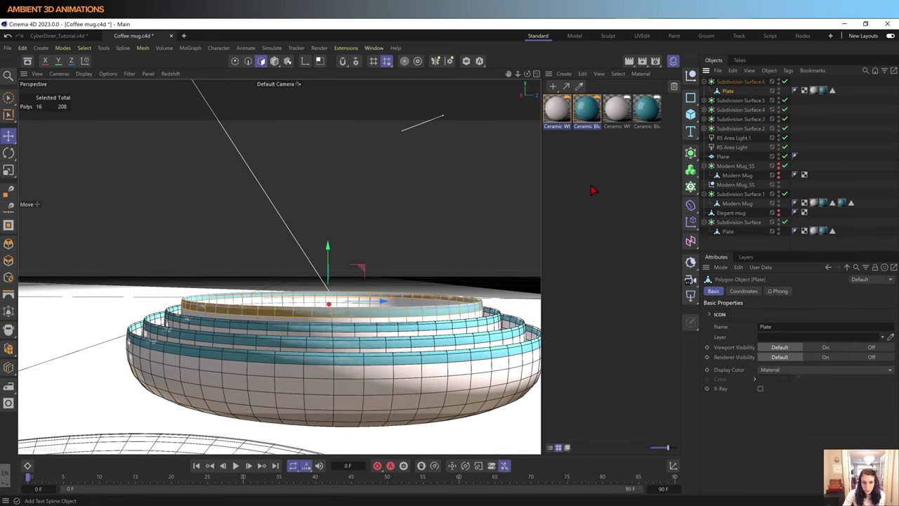
pyautogui.press('r')
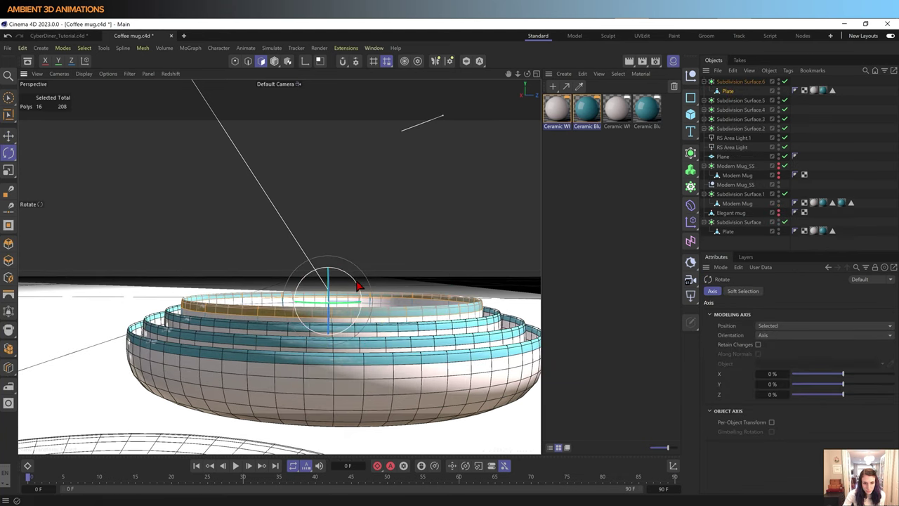
pyautogui.moveTo(360, 286); pyautogui.dragTo(359, 287)
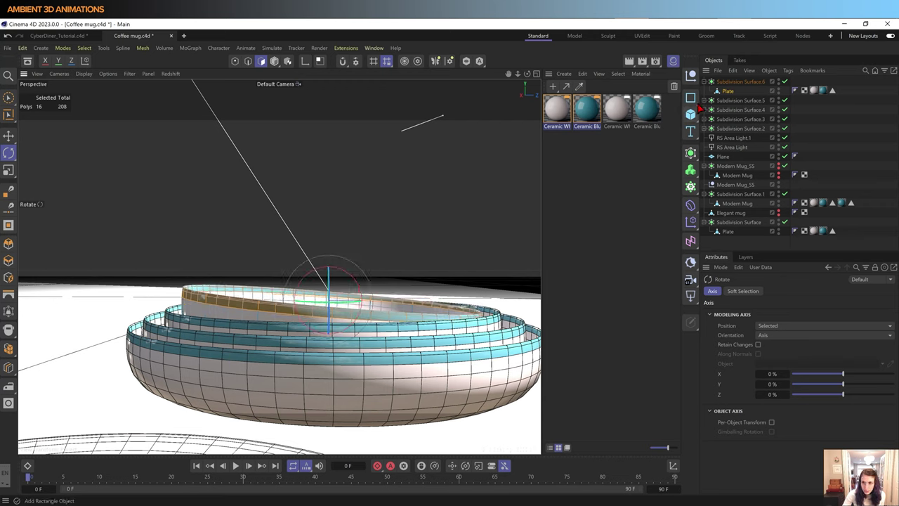
# Step: Tilt the plates inside Subdivision Surface.5 and Subdivision Surface.4 slightly
pyautogui.keyDown('ctrl'); pyautogui.moveTo(728, 91); pyautogui.dragTo(722, 109); pyautogui.keyUp('ctrl')
pyautogui.click(726, 110)
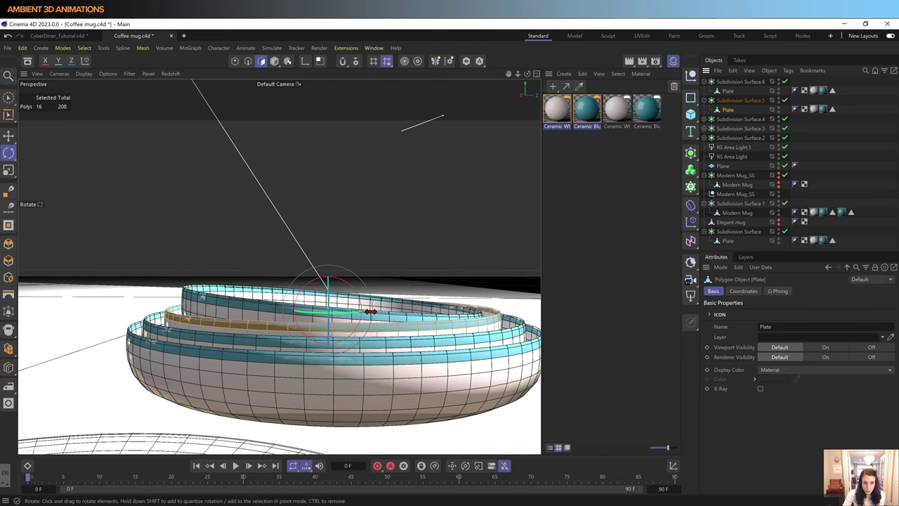
pyautogui.moveTo(364, 305); pyautogui.dragTo(371, 297)
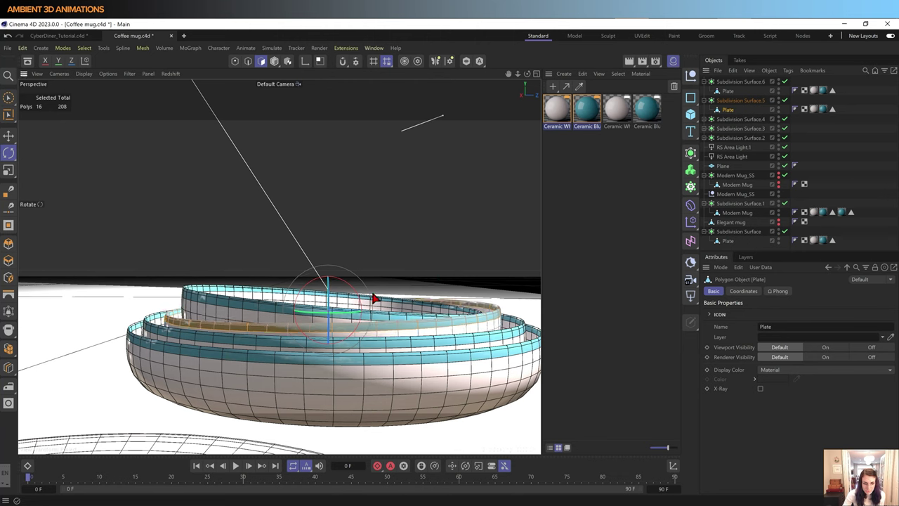
pyautogui.click(704, 120)
pyautogui.click(724, 128)
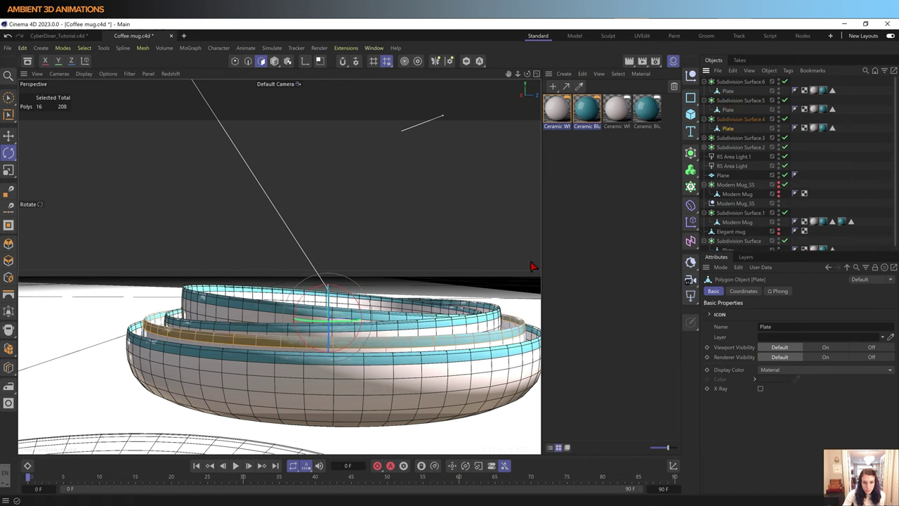
pyautogui.moveTo(357, 307); pyautogui.dragTo(358, 308)
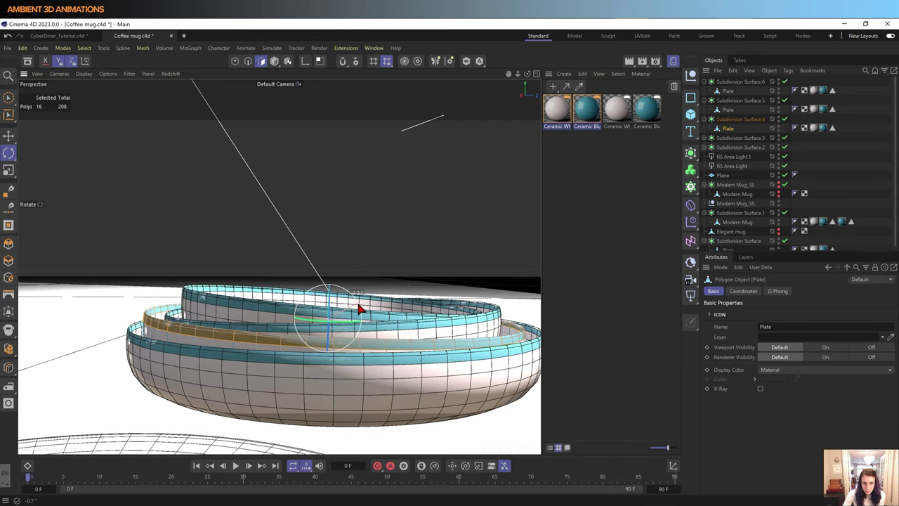
pyautogui.moveTo(358, 309); pyautogui.dragTo(359, 308)
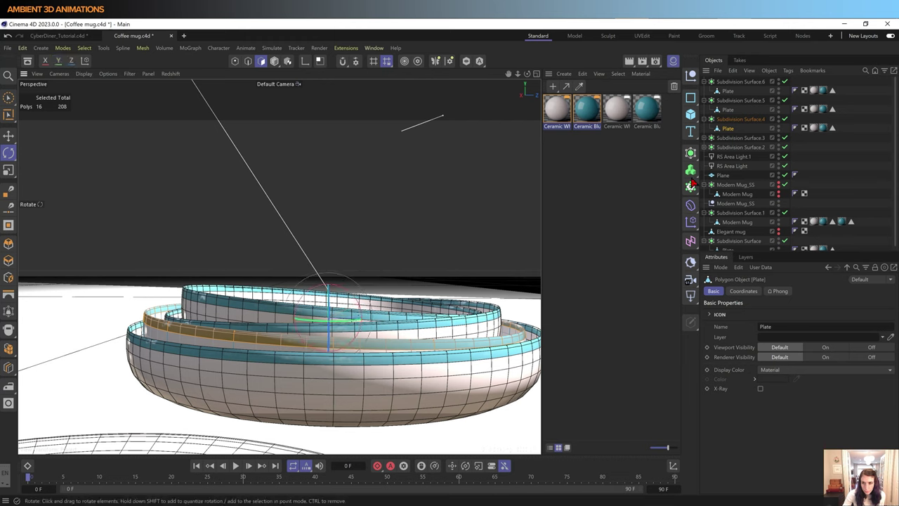
# Step: Tilt the bottom bowl's plate inside Subdivision Surface.3 slightly
pyautogui.click(704, 137)
pyautogui.click(728, 147)
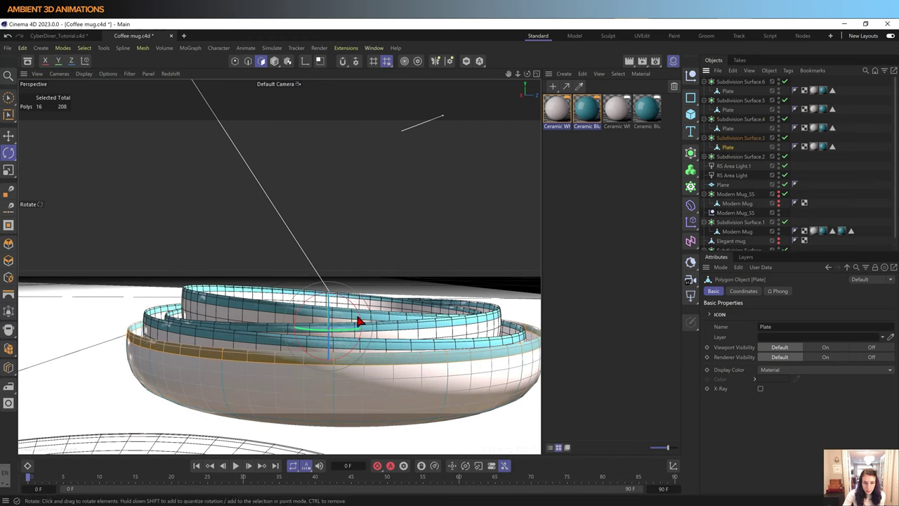
pyautogui.moveTo(364, 324); pyautogui.dragTo(363, 323)
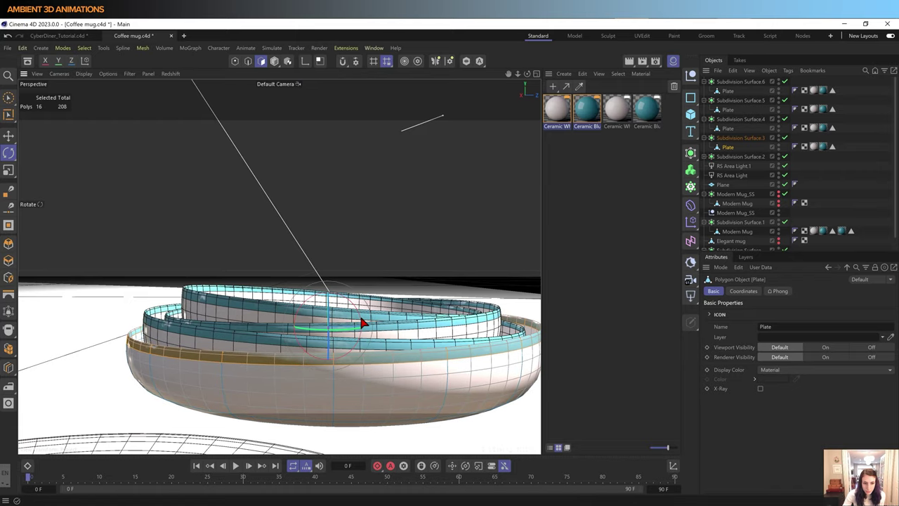
pyautogui.scroll(-3, 394, 321)
pyautogui.scroll(-3, 393, 341)
pyautogui.moveTo(393, 341)
pyautogui.keyDown('alt'); pyautogui.mouseDown()
pyautogui.moveTo(448, 350)
pyautogui.moveTo(442, 363)
pyautogui.moveTo(430, 339)
pyautogui.moveTo(396, 322)
pyautogui.moveTo(427, 329)
pyautogui.moveTo(432, 341)
pyautogui.mouseUp(); pyautogui.keyUp('alt')
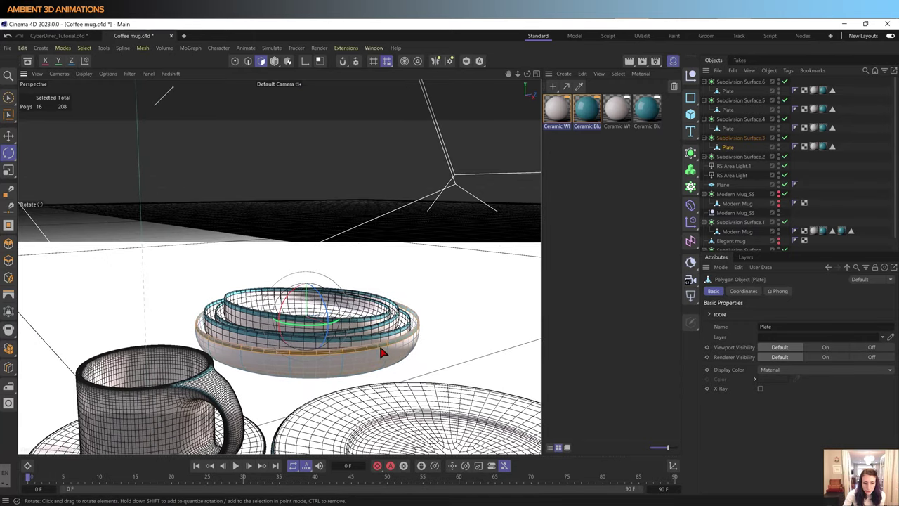
# Step: Clear the plate's polygon selection and switch to the Brush Selection tool
pyautogui.keyDown('alt'); pyautogui.moveTo(366, 376); pyautogui.dragTo(388, 377); pyautogui.keyUp('alt')
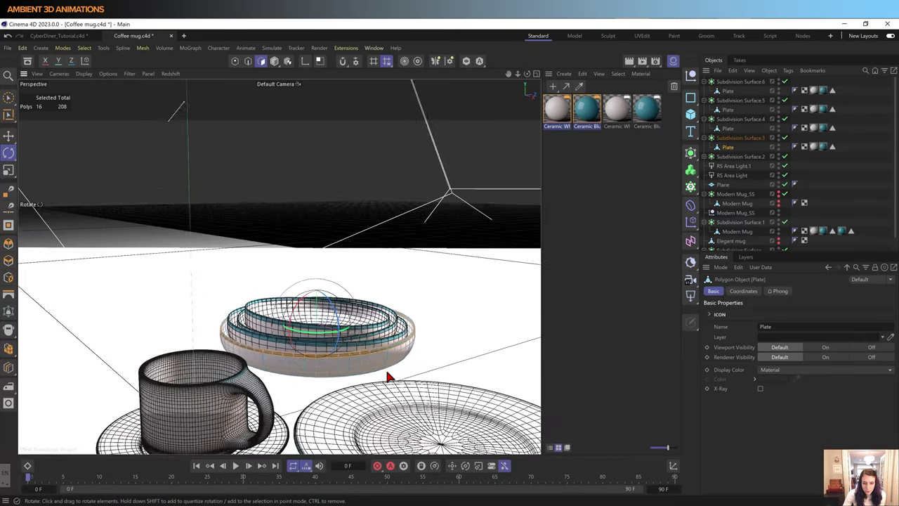
pyautogui.scroll(-2, 388, 377)
pyautogui.scroll(-3, 356, 316)
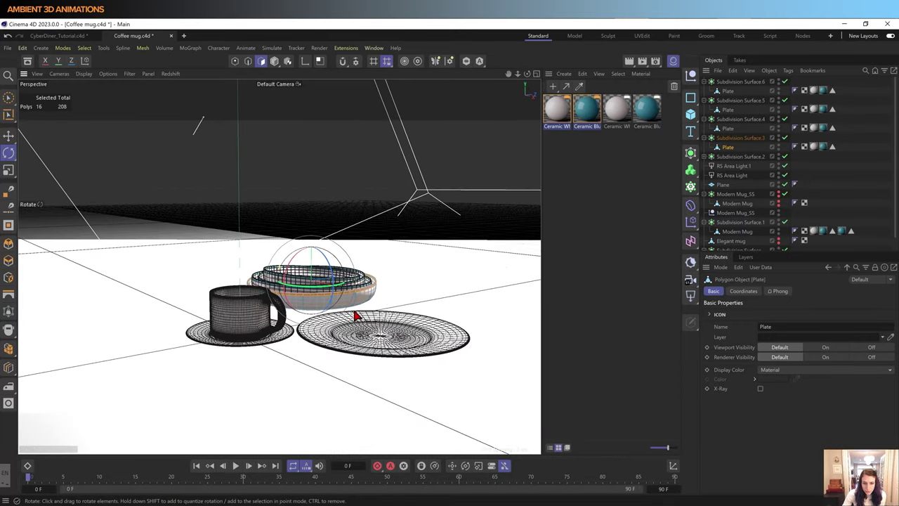
pyautogui.click(409, 280)
pyautogui.scroll(2, 311, 307)
pyautogui.scroll(2, 311, 307)
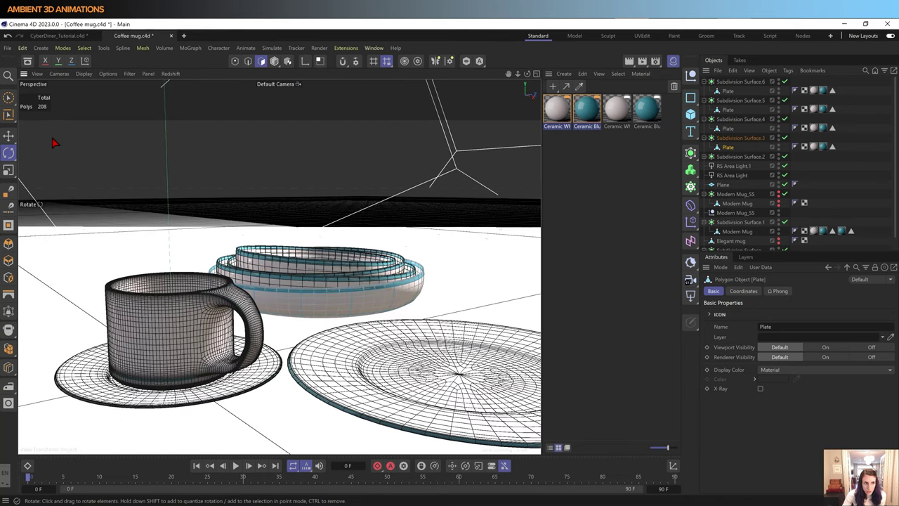
pyautogui.click(8, 97)
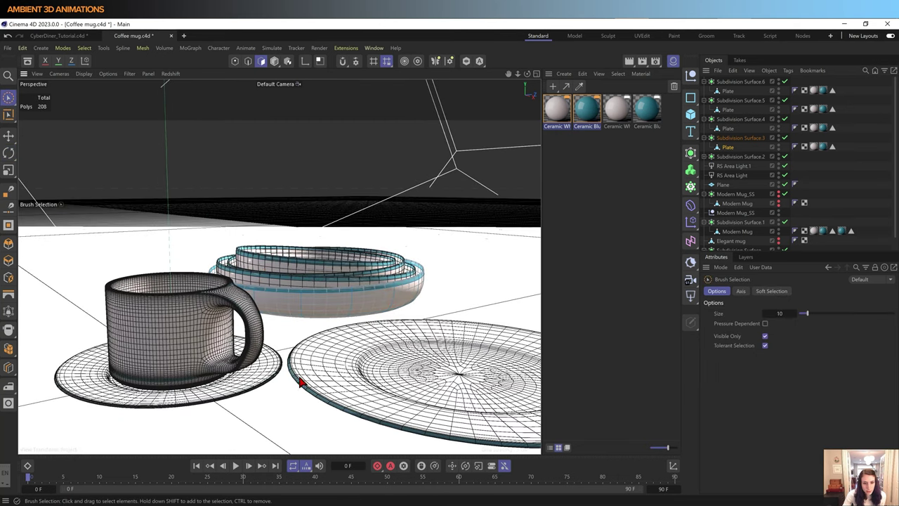
# Step: Orbit and zoom around the mug, saucer and plates down to low side angles
pyautogui.scroll(2, 354, 300)
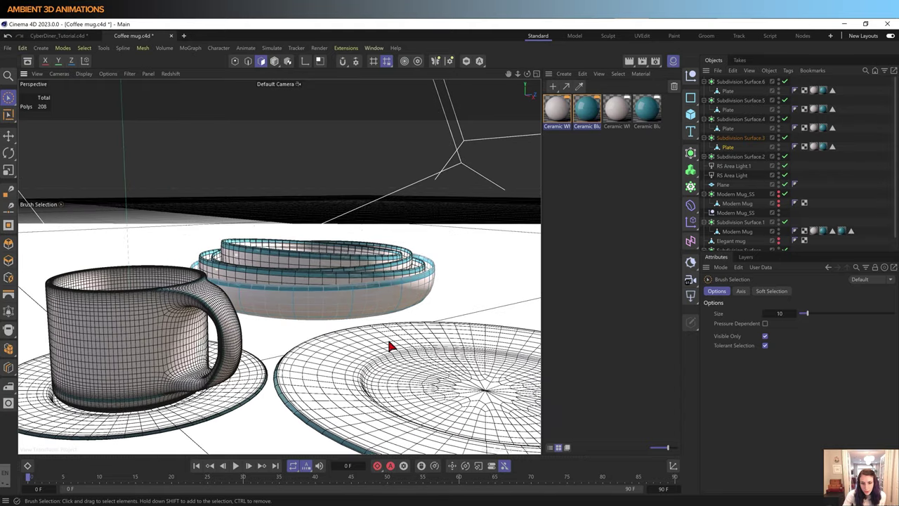
pyautogui.moveTo(404, 367)
pyautogui.keyDown('alt'); pyautogui.mouseDown()
pyautogui.moveTo(391, 363)
pyautogui.moveTo(449, 366)
pyautogui.moveTo(400, 370)
pyautogui.moveTo(417, 361)
pyautogui.mouseUp(); pyautogui.keyUp('alt')
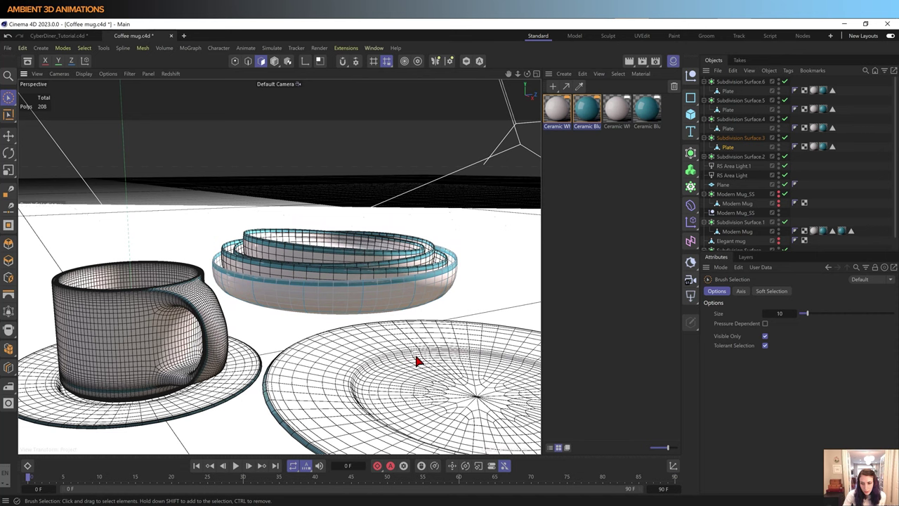
pyautogui.moveTo(417, 360)
pyautogui.keyDown('alt'); pyautogui.mouseDown()
pyautogui.moveTo(370, 345)
pyautogui.moveTo(347, 354)
pyautogui.mouseUp(); pyautogui.keyUp('alt')
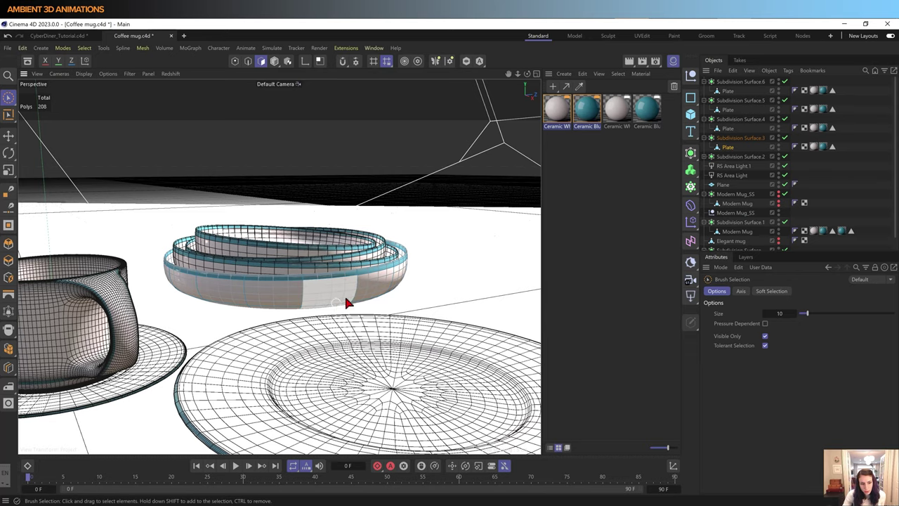
pyautogui.moveTo(242, 339)
pyautogui.mouseDown(button='middle')
pyautogui.moveTo(302, 315)
pyautogui.moveTo(295, 325)
pyautogui.mouseUp(button='middle')
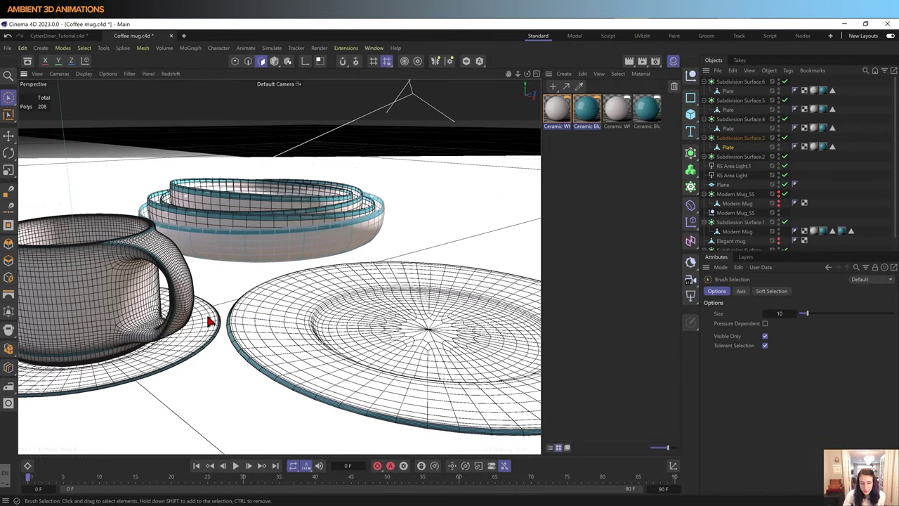
pyautogui.scroll(-3, 209, 323)
pyautogui.scroll(-2, 207, 334)
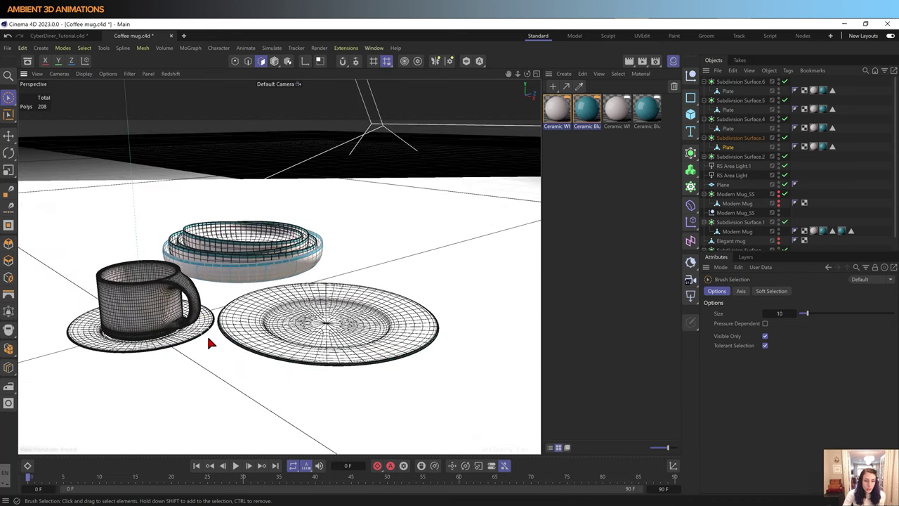
pyautogui.moveTo(206, 334)
pyautogui.mouseDown(button='middle')
pyautogui.moveTo(215, 317)
pyautogui.moveTo(190, 316)
pyautogui.moveTo(184, 305)
pyautogui.moveTo(212, 349)
pyautogui.mouseUp(button='middle')
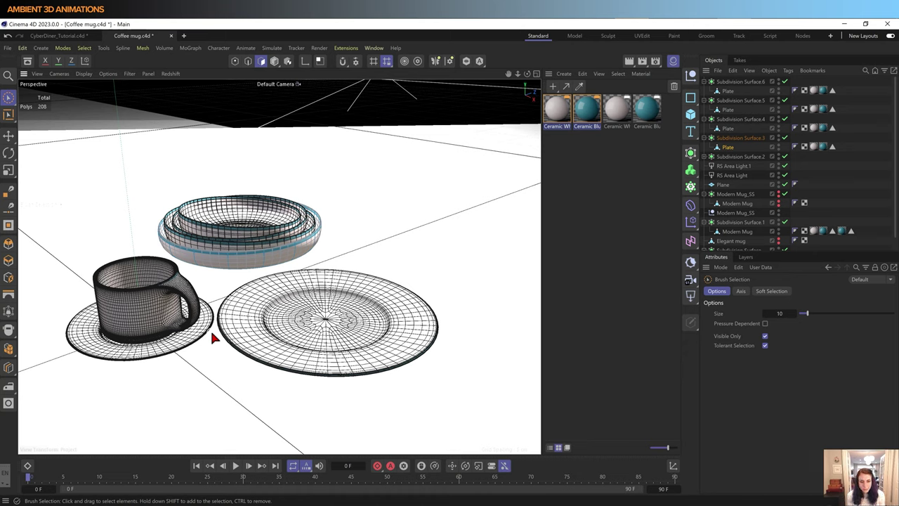
pyautogui.scroll(-5, 313, 244)
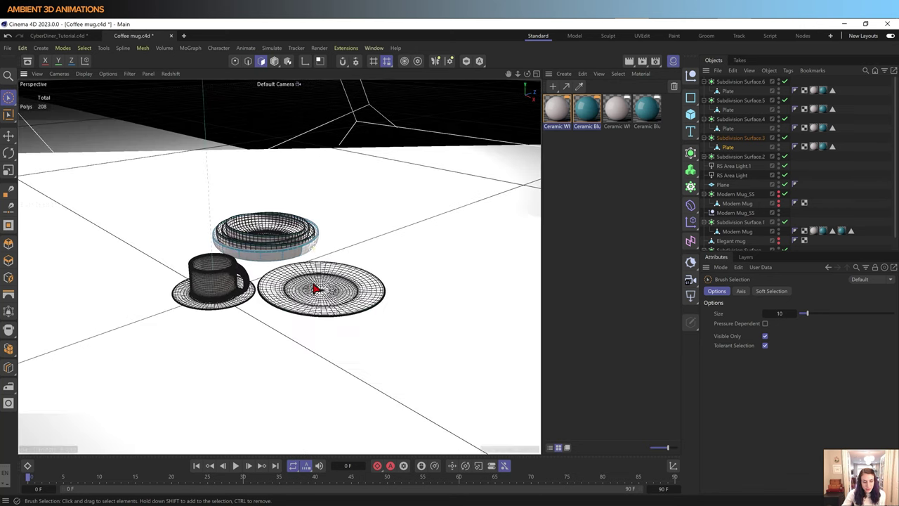
pyautogui.moveTo(307, 298)
pyautogui.keyDown('alt'); pyautogui.mouseDown()
pyautogui.moveTo(319, 260)
pyautogui.moveTo(297, 293)
pyautogui.moveTo(254, 272)
pyautogui.mouseUp(); pyautogui.keyUp('alt')
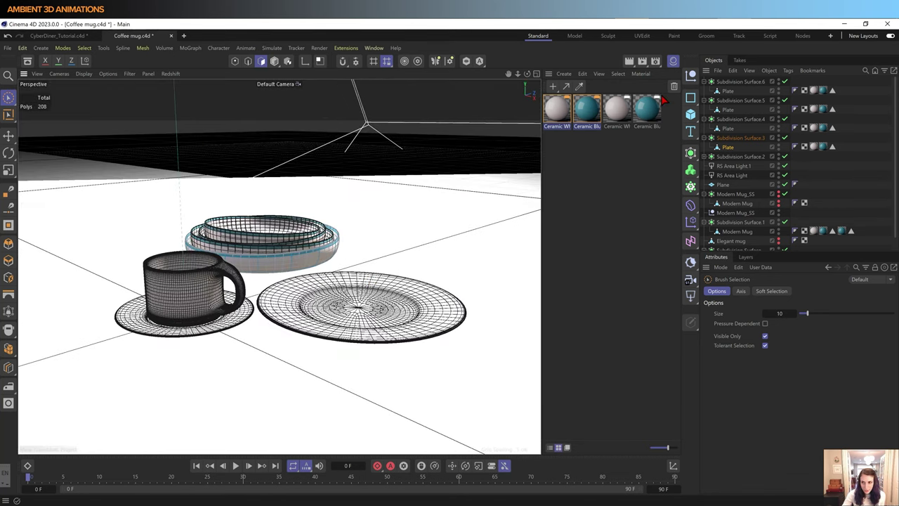
# Step: Collapse the subdivision surface groups and disable the RS Area Light for rendering
pyautogui.click(705, 81)
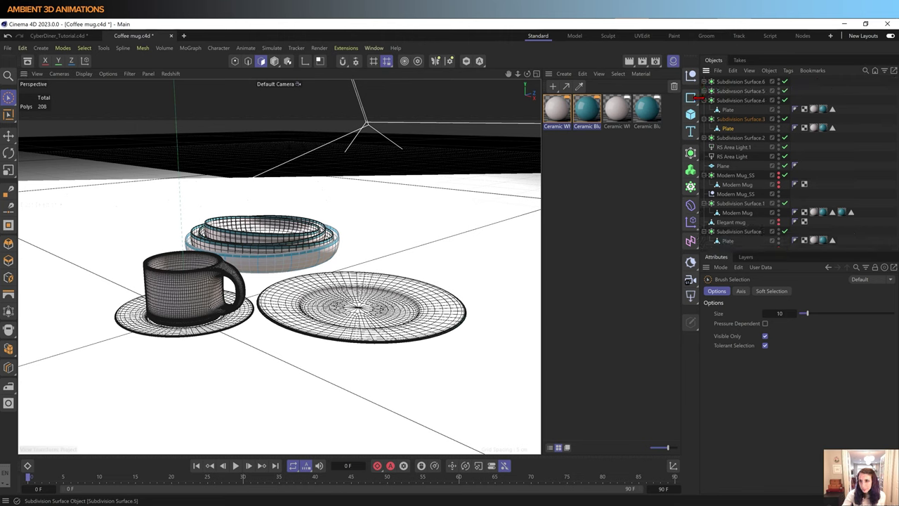
pyautogui.click(704, 100)
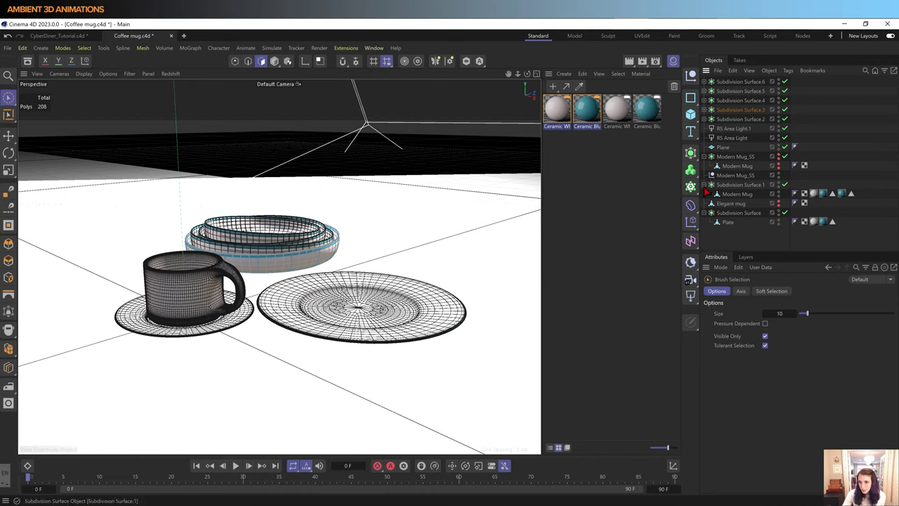
pyautogui.click(705, 184)
pyautogui.click(705, 156)
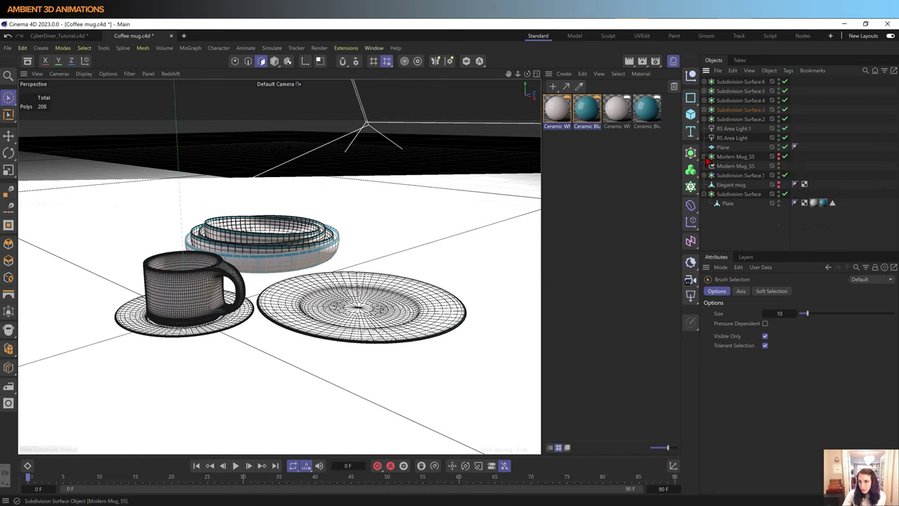
pyautogui.click(784, 138)
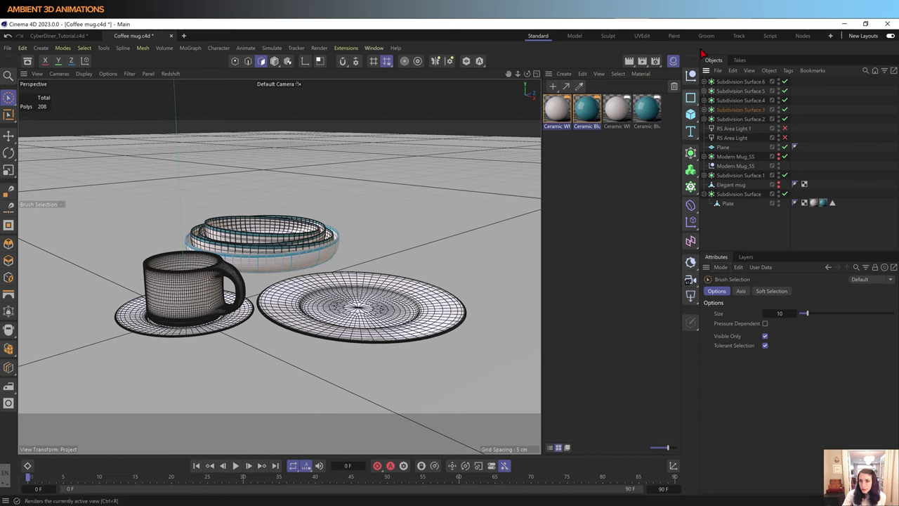
# Step: Add a Null object named 'Plates and mug'
pyautogui.click(690, 74)
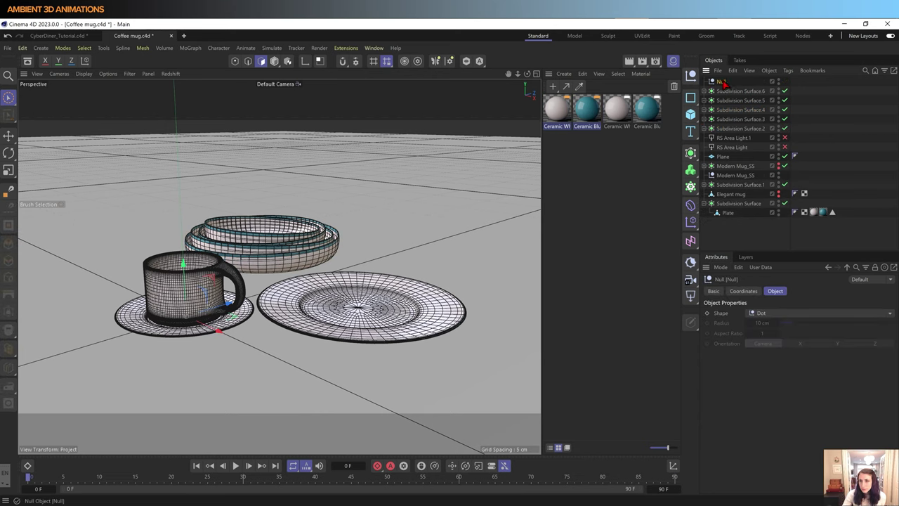
pyautogui.doubleClick(727, 83)
pyautogui.press('BackSpace')
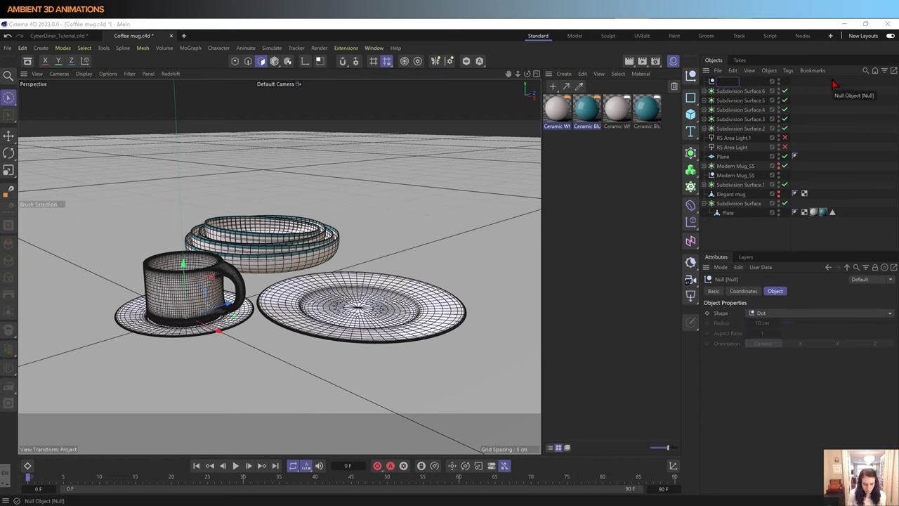
pyautogui.write('F')
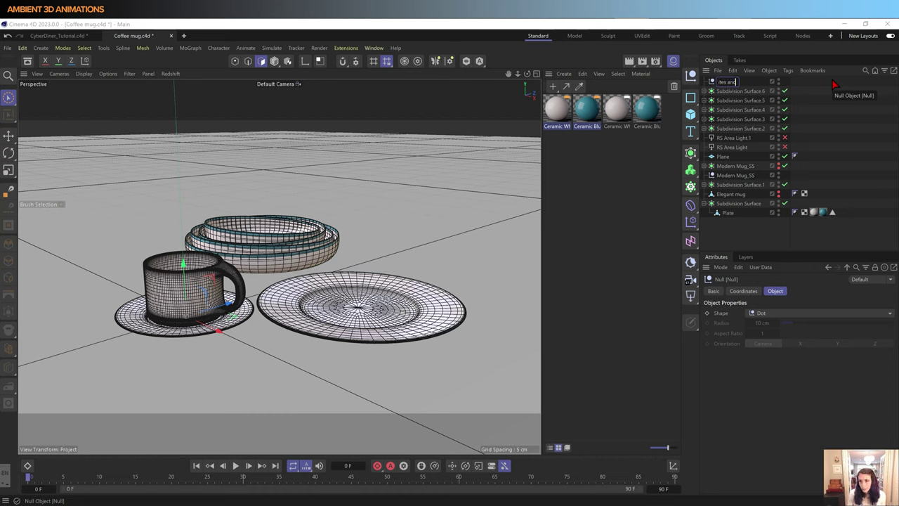
pyautogui.write(' mug')
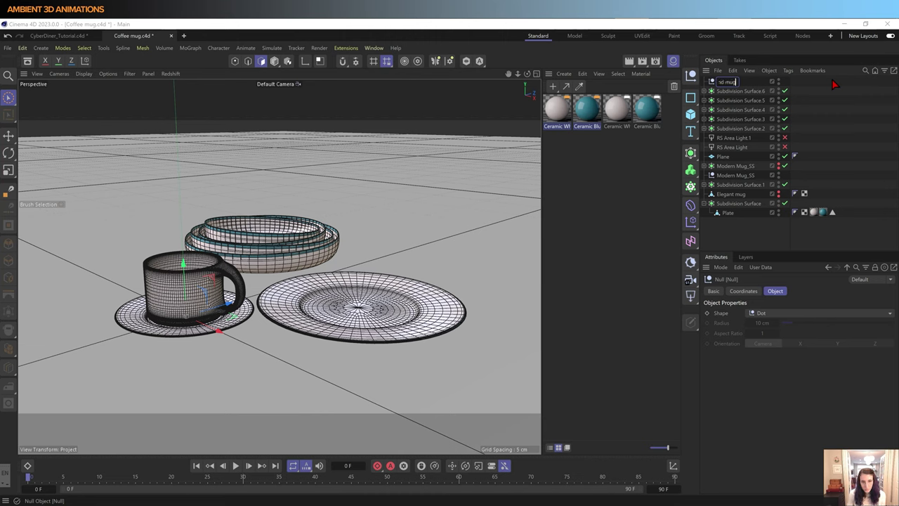
pyautogui.press('Return')
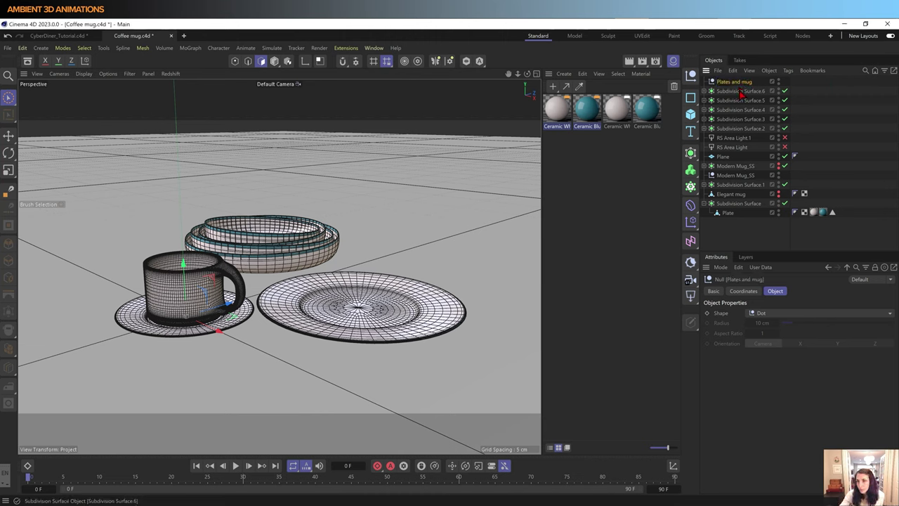
# Step: Parent the mug and plate objects under 'Plates and mug' and switch to the CyberDiner_Tutorial scene
pyautogui.click(742, 90)
pyautogui.keyDown('shift'); pyautogui.click(747, 203); pyautogui.keyUp('shift')
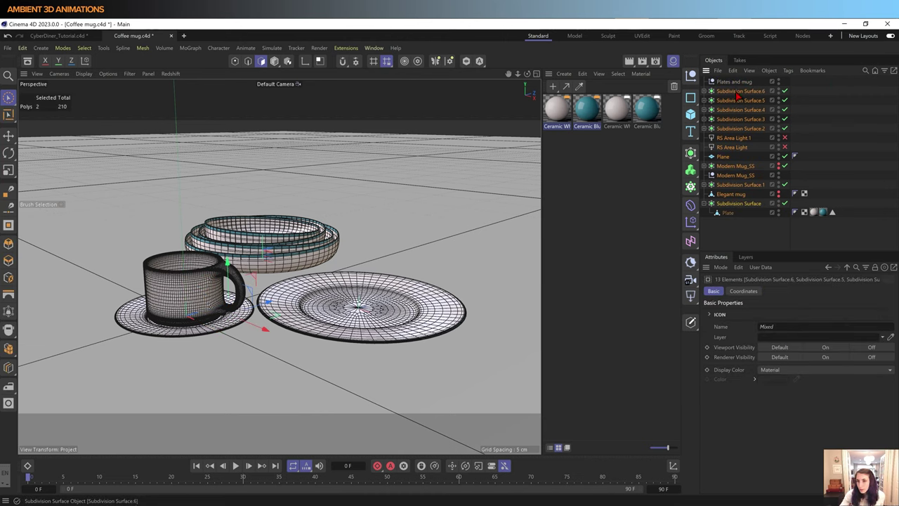
pyautogui.moveTo(739, 85); pyautogui.dragTo(741, 82)
pyautogui.click(743, 83)
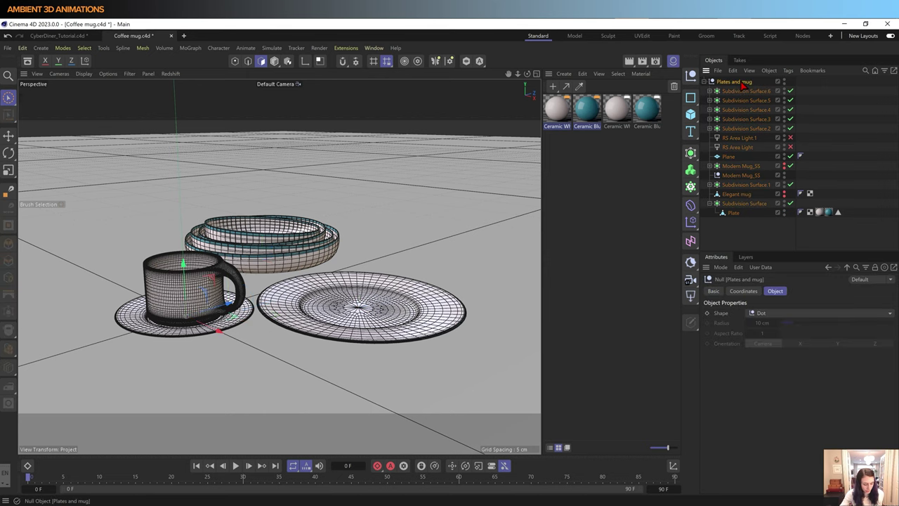
pyautogui.click(57, 35)
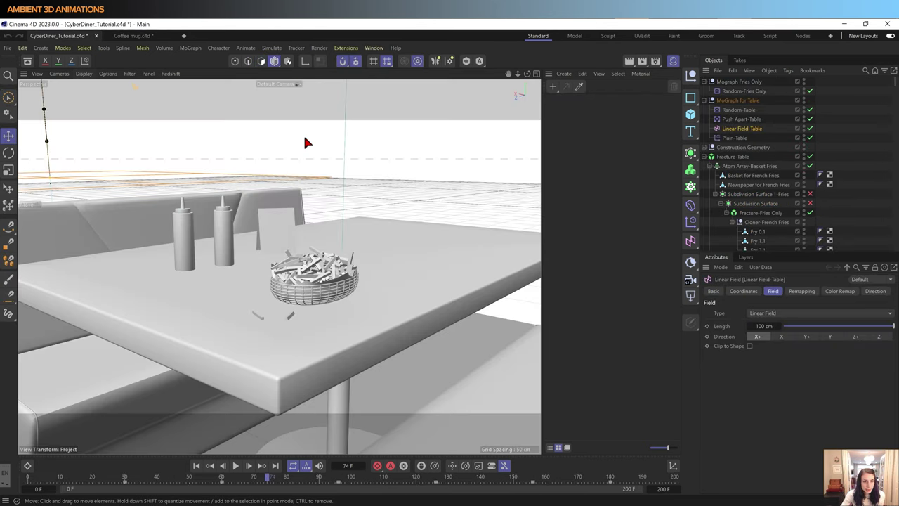
# Step: Paste the 'Plates and mug' group into the CyberDiner scene with Ctrl+V
pyautogui.hotkey('ctrl', 'v')
pyautogui.scroll(-5, 191, 377)
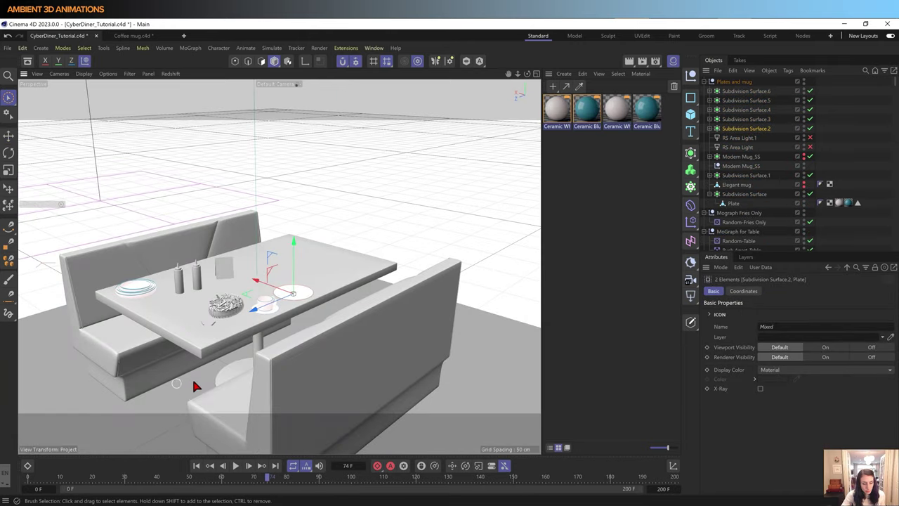
pyautogui.scroll(2, 200, 372)
pyautogui.scroll(2, 200, 373)
pyautogui.scroll(-2, 201, 381)
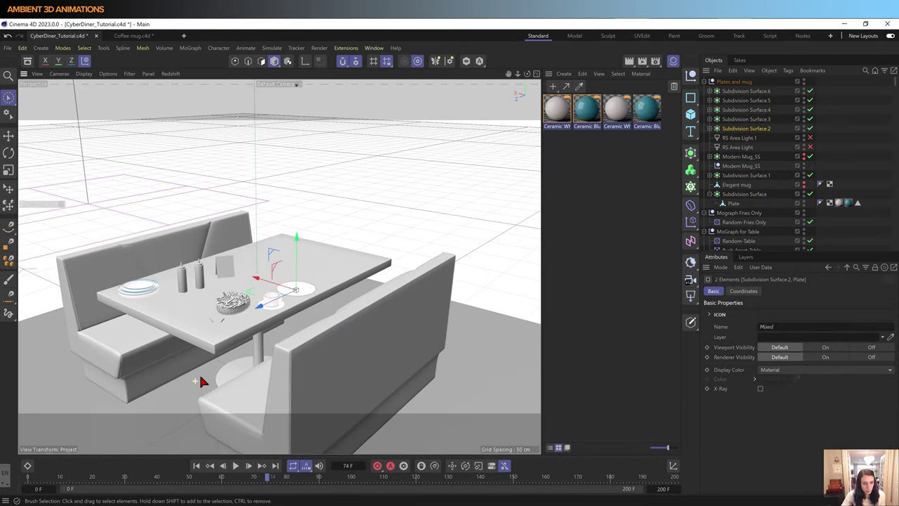
pyautogui.scroll(3, 274, 300)
# Step: Orbit and zoom in to check the mug and plates resting on the table
pyautogui.keyDown('alt'); pyautogui.moveTo(274, 300); pyautogui.dragTo(251, 315); pyautogui.keyUp('alt')
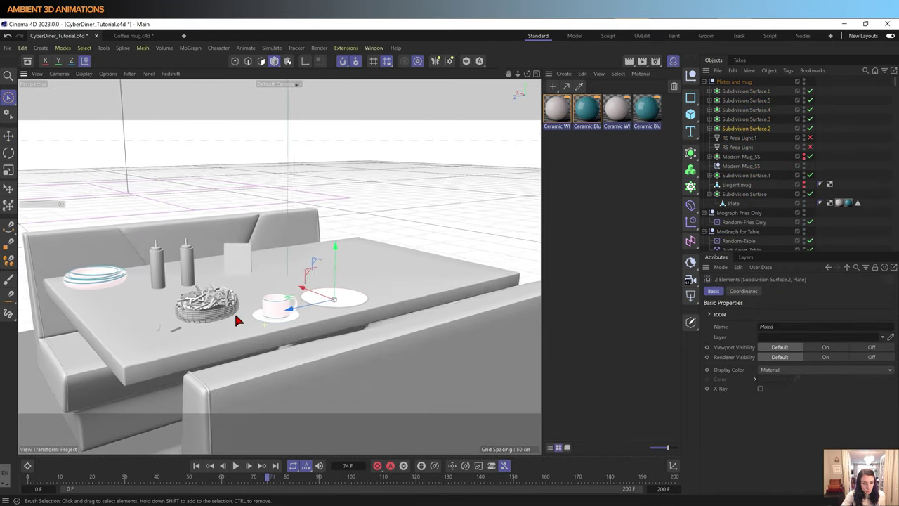
pyautogui.scroll(-2, 234, 316)
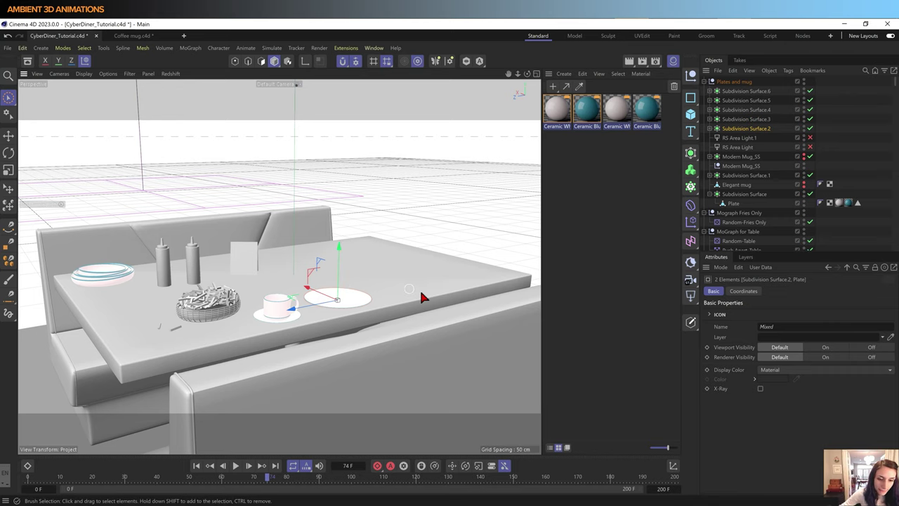
pyautogui.scroll(2, 280, 313)
pyautogui.scroll(2, 281, 311)
pyautogui.moveTo(290, 307)
pyautogui.keyDown('alt'); pyautogui.mouseDown()
pyautogui.moveTo(295, 351)
pyautogui.moveTo(283, 371)
pyautogui.moveTo(277, 336)
pyautogui.mouseUp(); pyautogui.keyUp('alt')
pyautogui.scroll(2, 284, 371)
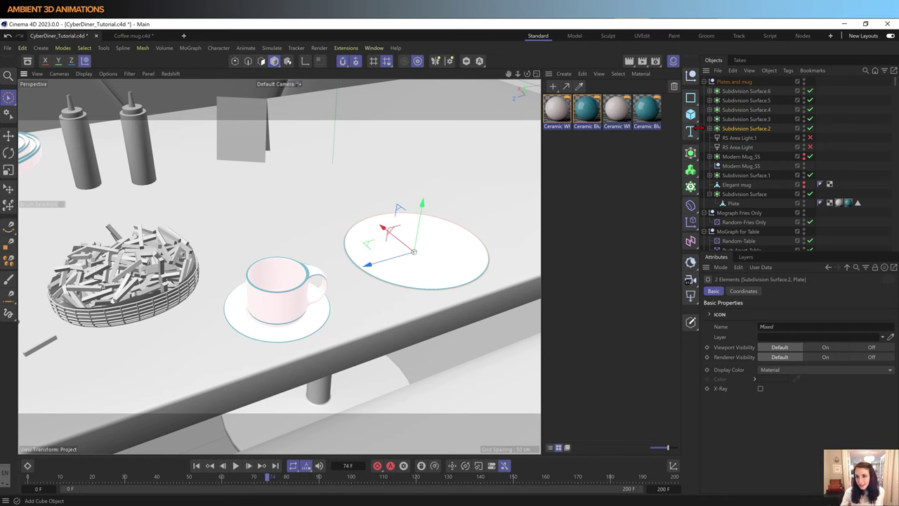
pyautogui.scroll(3, 268, 277)
pyautogui.scroll(3, 273, 273)
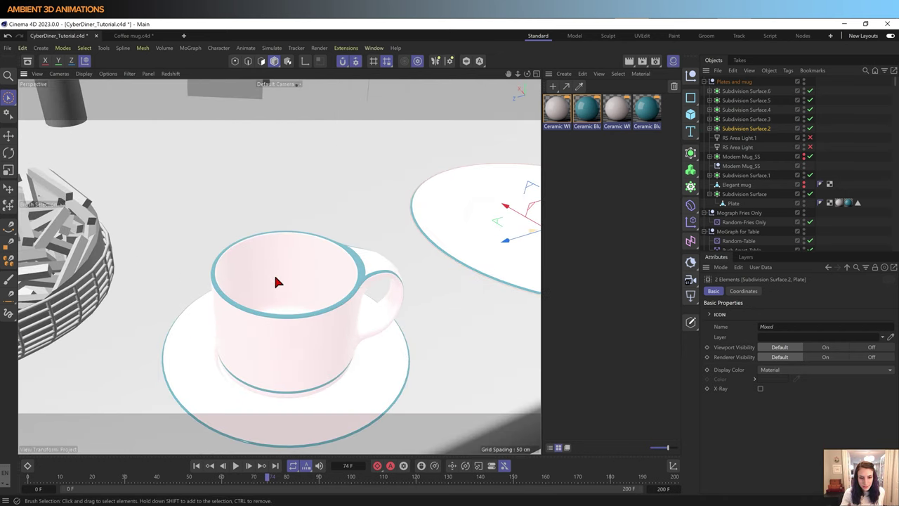
# Step: Add a Disc primitive and lift it above the mug
pyautogui.click(691, 114)
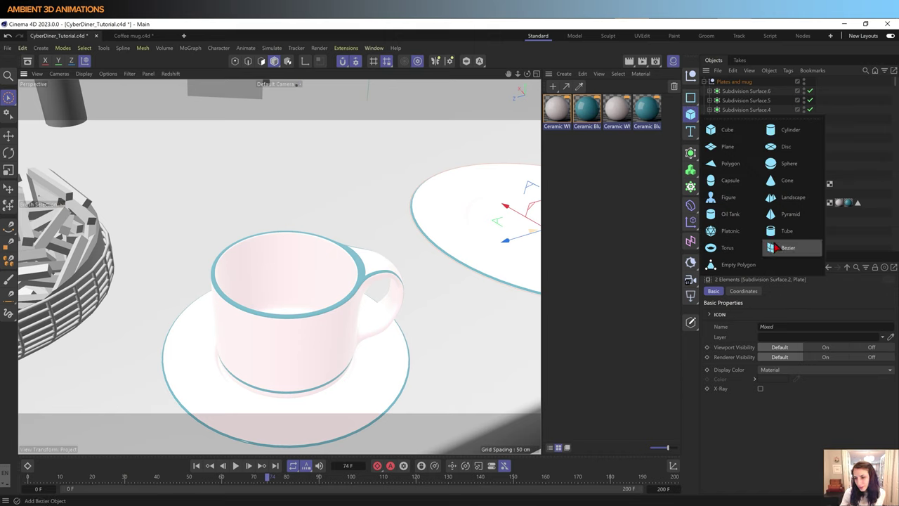
pyautogui.click(785, 146)
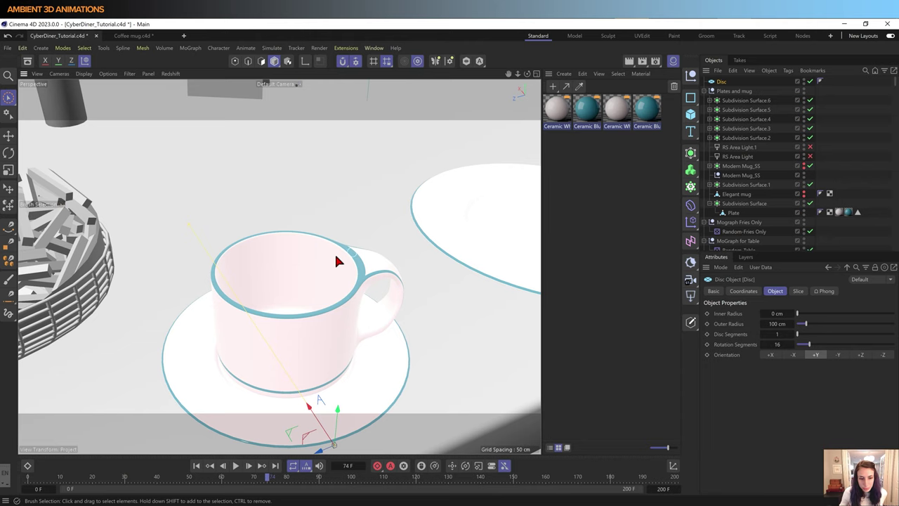
pyautogui.scroll(-3, 337, 260)
pyautogui.moveTo(340, 377); pyautogui.dragTo(383, 169)
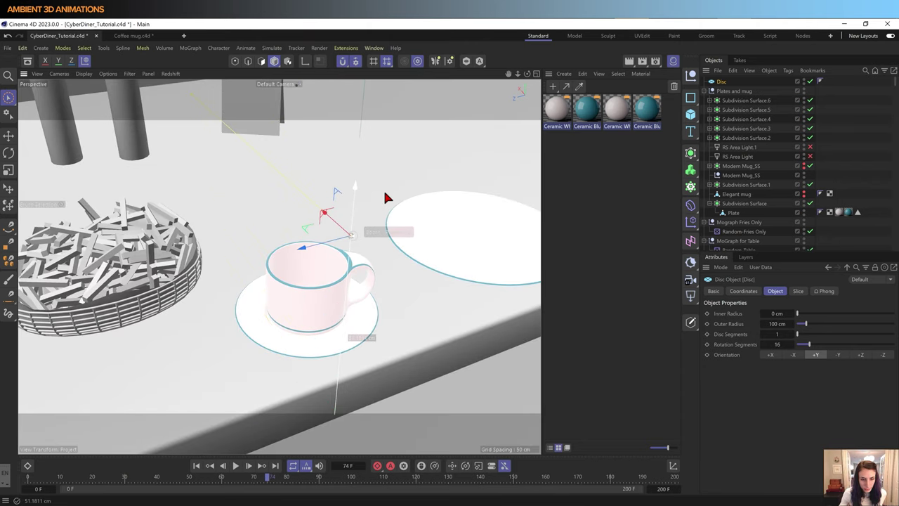
pyautogui.moveTo(297, 271)
pyautogui.keyDown('alt'); pyautogui.mouseDown()
pyautogui.moveTo(357, 251)
pyautogui.moveTo(297, 267)
pyautogui.moveTo(337, 251)
pyautogui.moveTo(287, 317)
pyautogui.moveTo(243, 342)
pyautogui.mouseUp(); pyautogui.keyUp('alt')
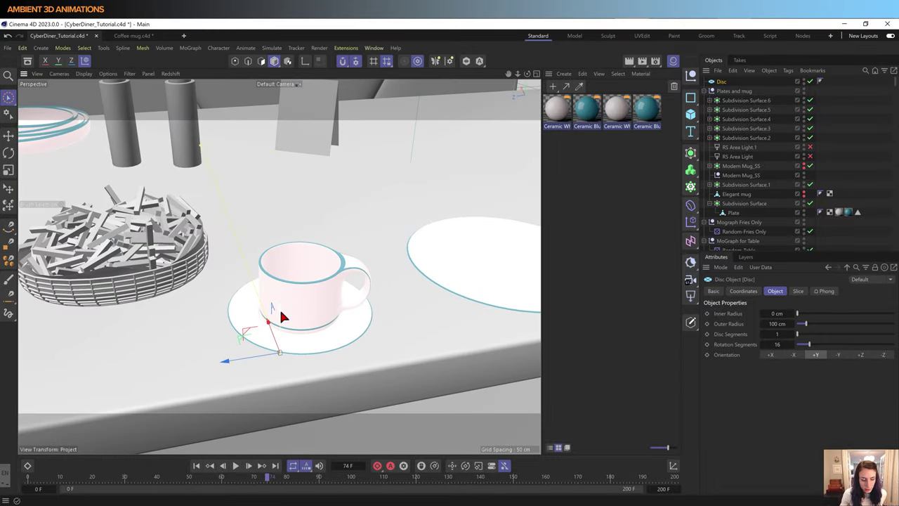
pyautogui.moveTo(287, 316)
pyautogui.mouseDown()
pyautogui.moveTo(295, 203)
pyautogui.moveTo(315, 156)
pyautogui.moveTo(316, 164)
pyautogui.mouseUp()
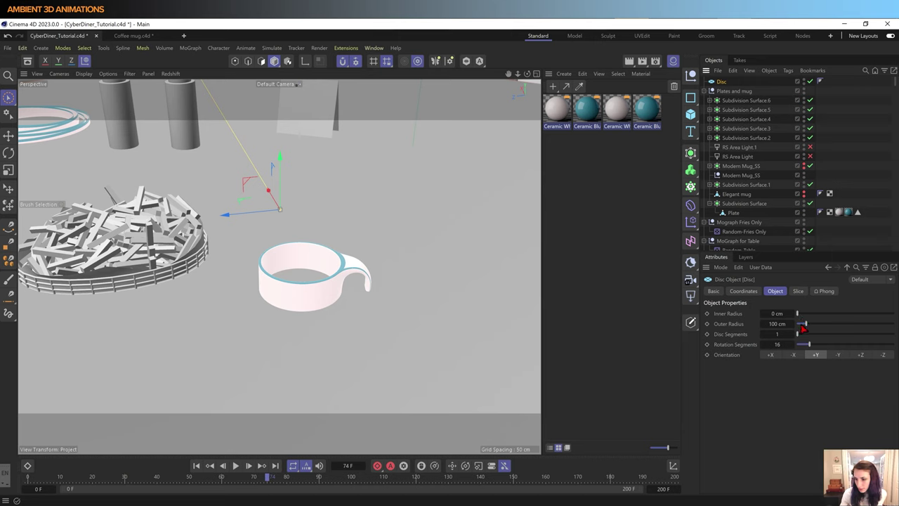
# Step: Shrink the disc's outer radius to 3 cm and position it at the mug's rim
pyautogui.moveTo(804, 324); pyautogui.dragTo(817, 348)
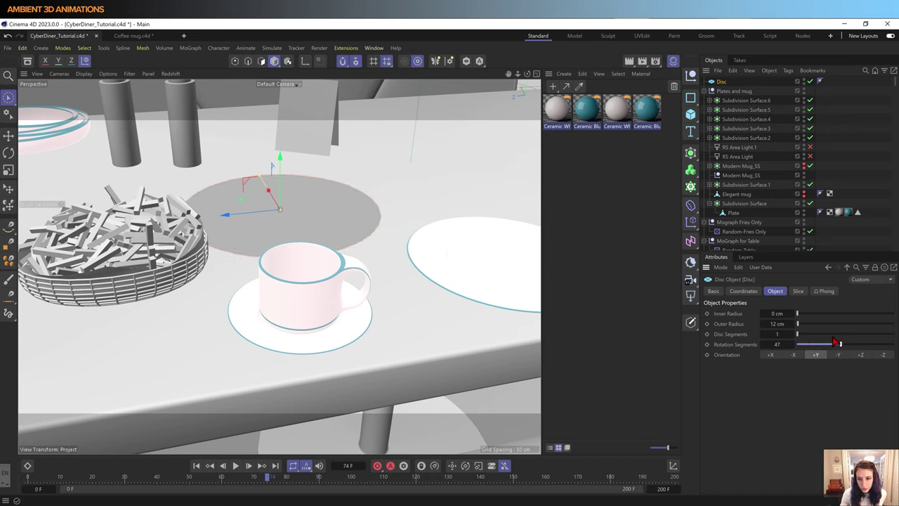
pyautogui.moveTo(764, 328); pyautogui.dragTo(738, 328)
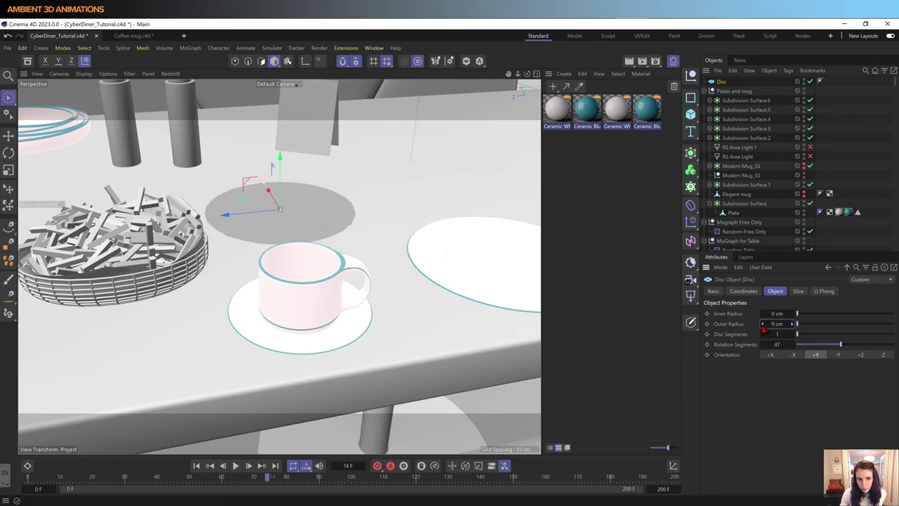
pyautogui.moveTo(291, 281)
pyautogui.keyDown('alt'); pyautogui.mouseDown()
pyautogui.moveTo(314, 297)
pyautogui.moveTo(257, 257)
pyautogui.mouseUp(); pyautogui.keyUp('alt')
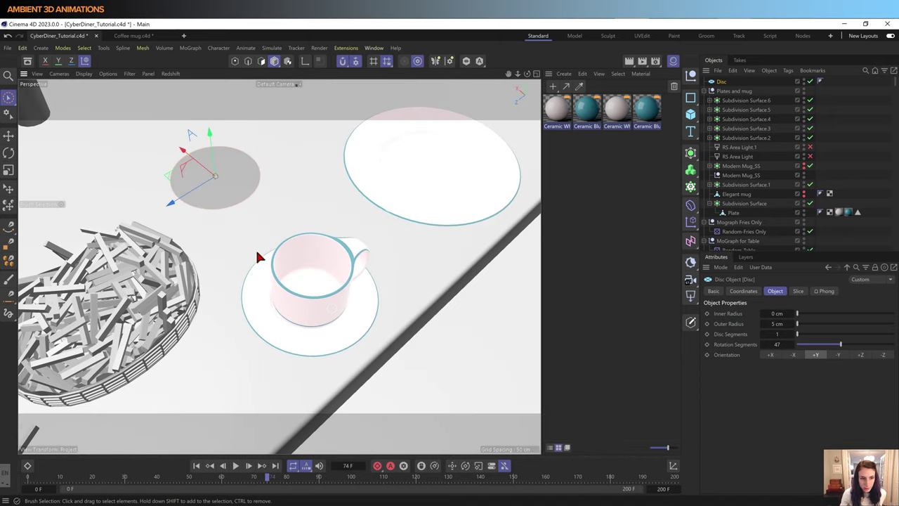
pyautogui.moveTo(186, 199); pyautogui.dragTo(265, 280)
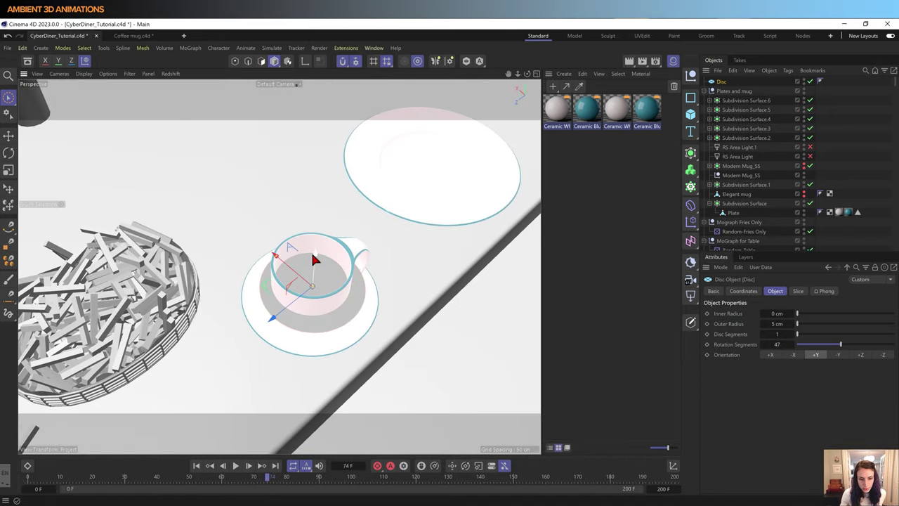
pyautogui.moveTo(318, 247); pyautogui.dragTo(318, 237)
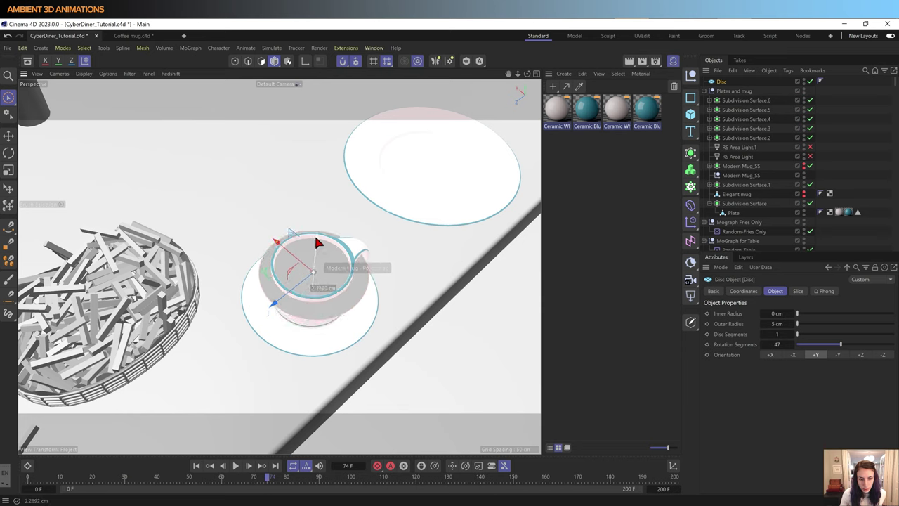
pyautogui.click(764, 325)
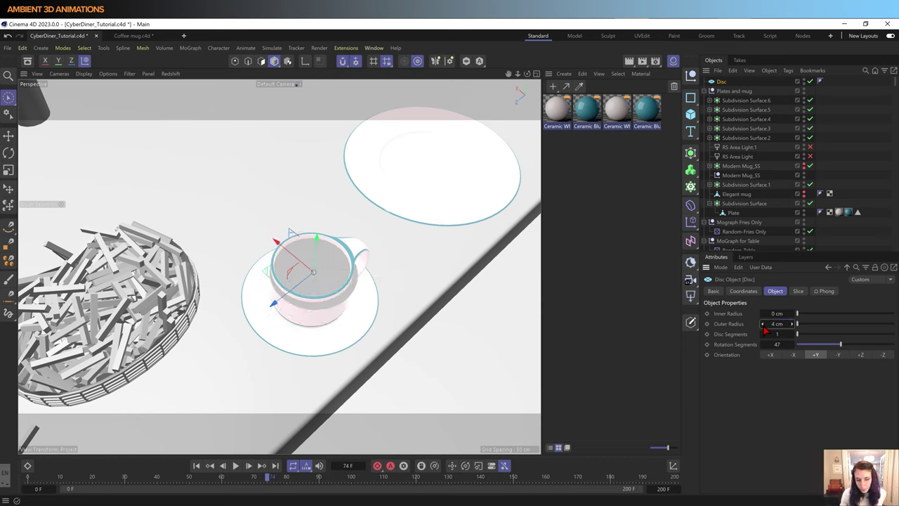
pyautogui.click(765, 327)
pyautogui.moveTo(307, 267)
pyautogui.keyDown('alt'); pyautogui.mouseDown()
pyautogui.moveTo(314, 361)
pyautogui.moveTo(309, 341)
pyautogui.mouseUp(); pyautogui.keyUp('alt')
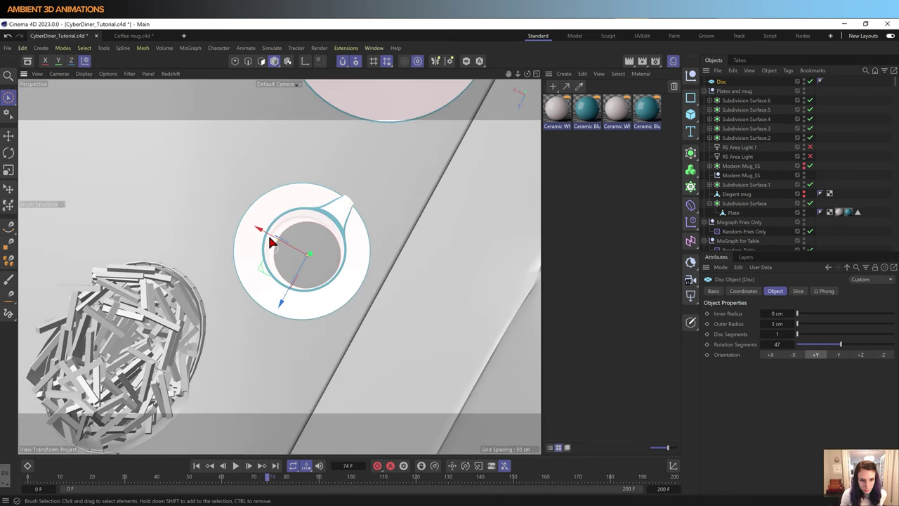
pyautogui.moveTo(260, 234); pyautogui.dragTo(263, 233)
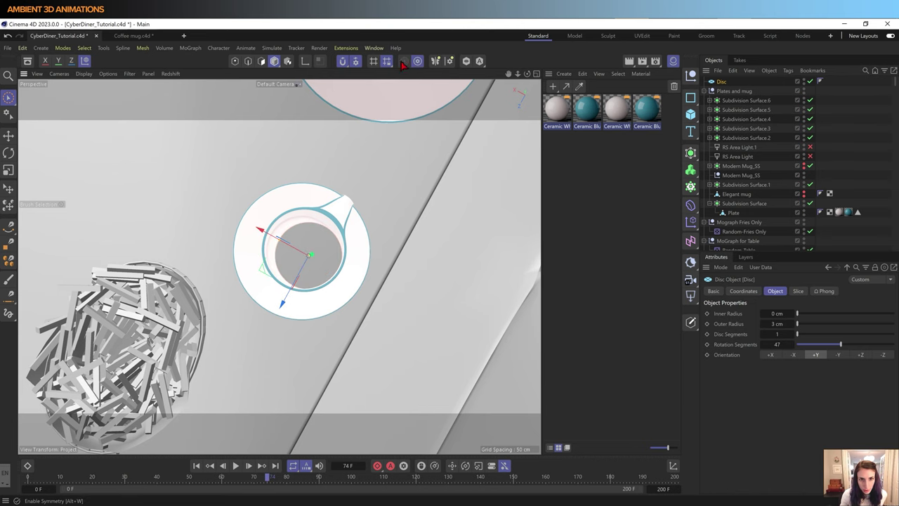
pyautogui.middleClick(362, 247)
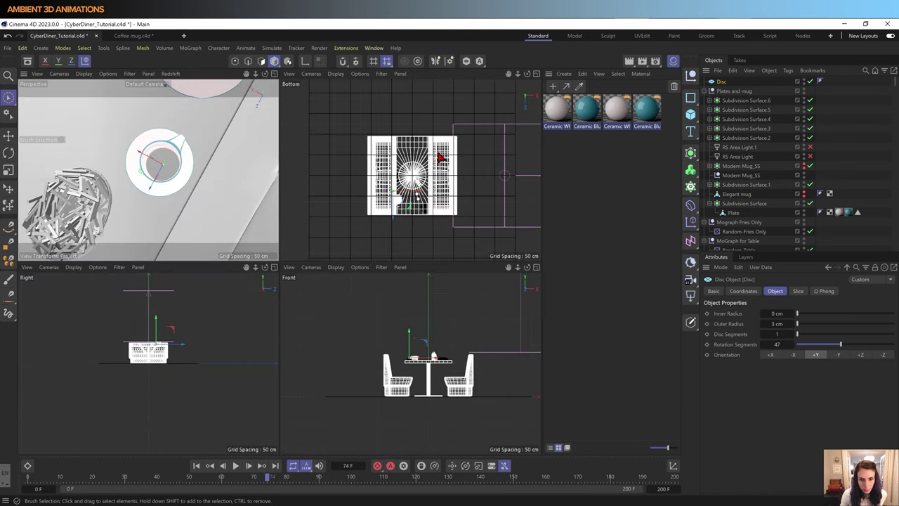
# Step: Zoom the Bottom view onto the mug and centre the disc within it
pyautogui.scroll(3, 414, 204)
pyautogui.scroll(3, 368, 223)
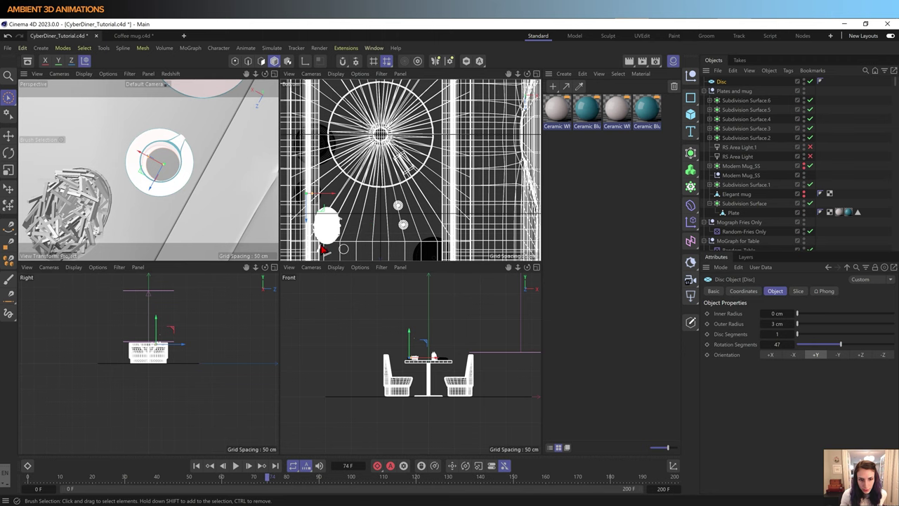
pyautogui.scroll(2, 323, 246)
pyautogui.scroll(2, 397, 201)
pyautogui.scroll(2, 408, 150)
pyautogui.scroll(2, 407, 106)
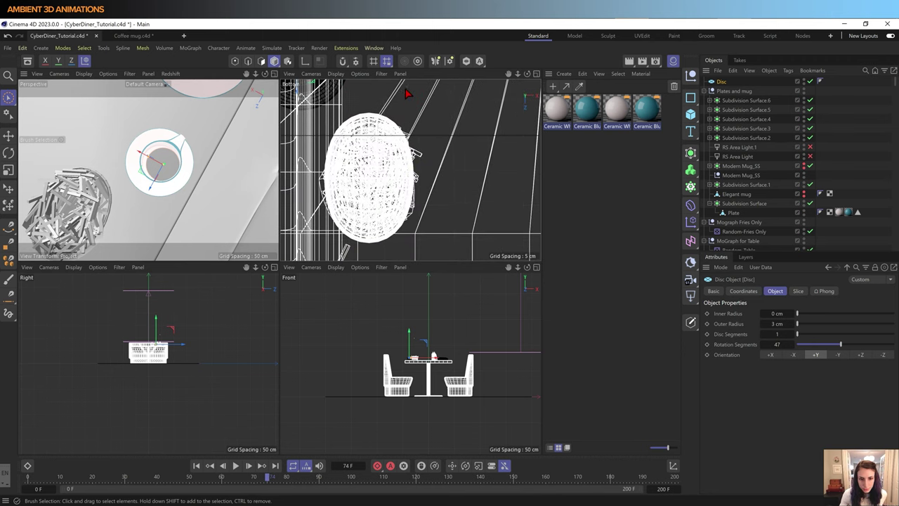
pyautogui.scroll(2, 404, 98)
pyautogui.scroll(2, 410, 107)
pyautogui.scroll(2, 477, 151)
pyautogui.scroll(2, 480, 133)
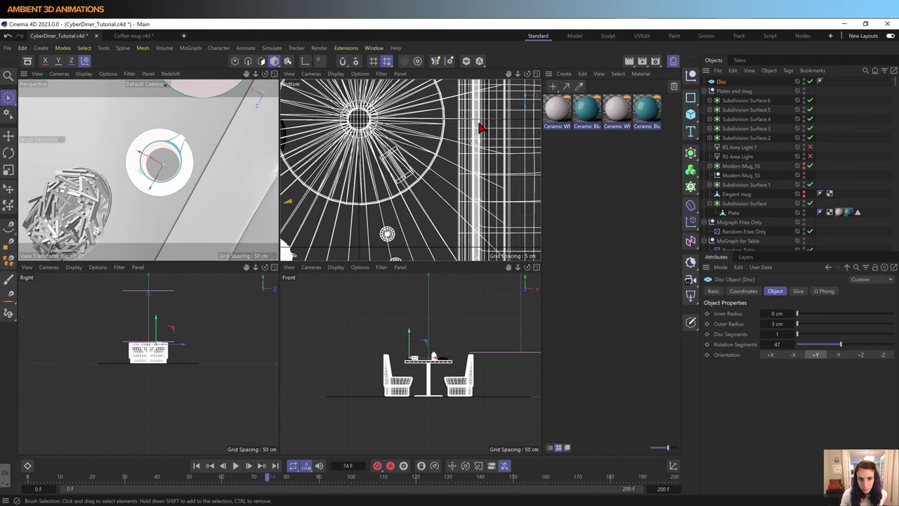
pyautogui.moveTo(480, 129)
pyautogui.keyDown('alt'); pyautogui.mouseDown(button='middle')
pyautogui.moveTo(395, 140)
pyautogui.moveTo(485, 145)
pyautogui.moveTo(476, 114)
pyautogui.moveTo(411, 169)
pyautogui.mouseUp(button='middle'); pyautogui.keyUp('alt')
pyautogui.scroll(2, 411, 169)
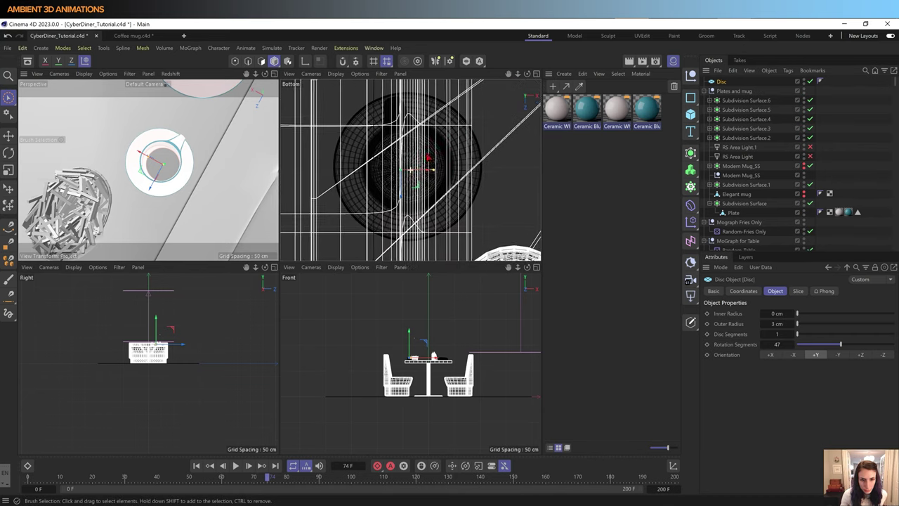
pyautogui.scroll(2, 411, 169)
pyautogui.scroll(2, 418, 175)
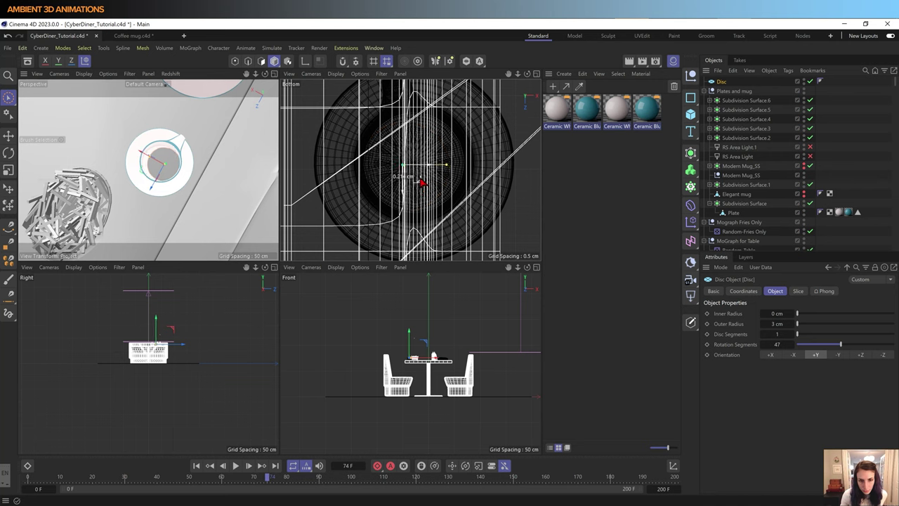
pyautogui.moveTo(421, 183); pyautogui.dragTo(434, 184)
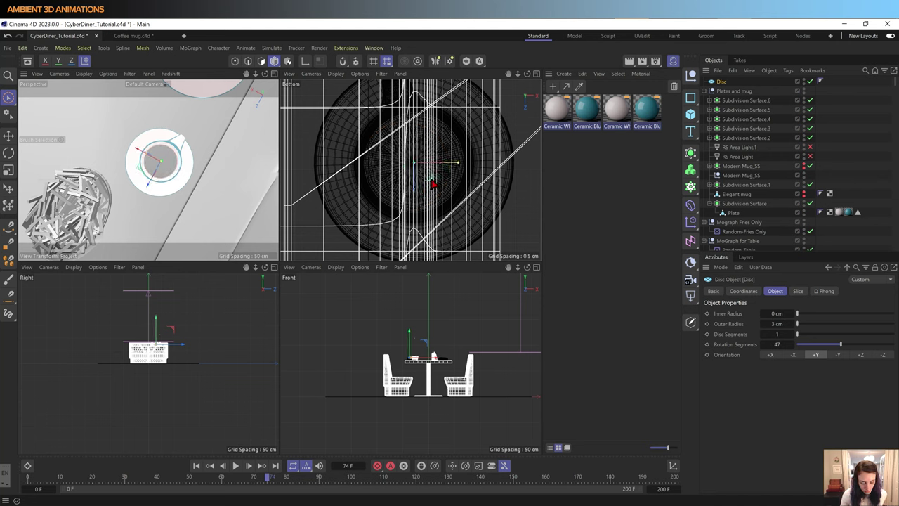
# Step: Scale the disc up to fill the mug's opening, back in the perspective view
pyautogui.press('t')
pyautogui.moveTo(513, 137)
pyautogui.mouseDown()
pyautogui.moveTo(532, 127)
pyautogui.moveTo(492, 134)
pyautogui.mouseUp()
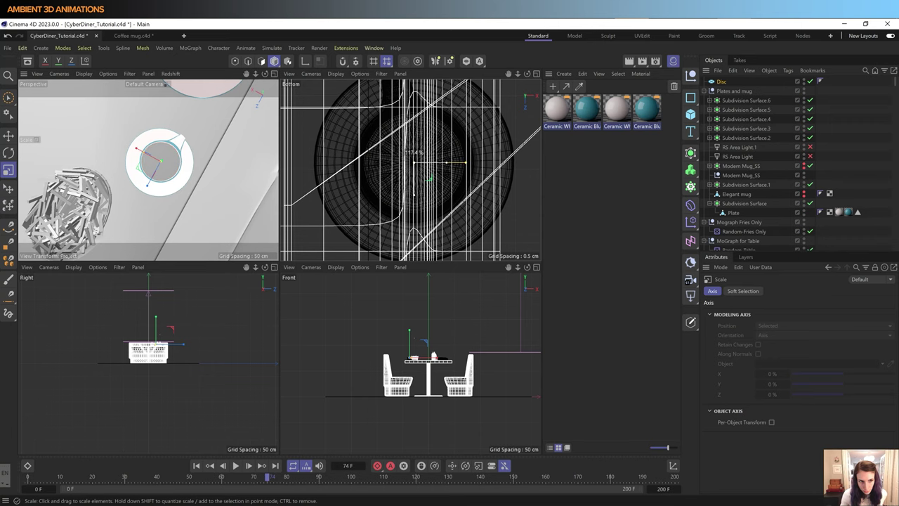
pyautogui.middleClick(171, 166)
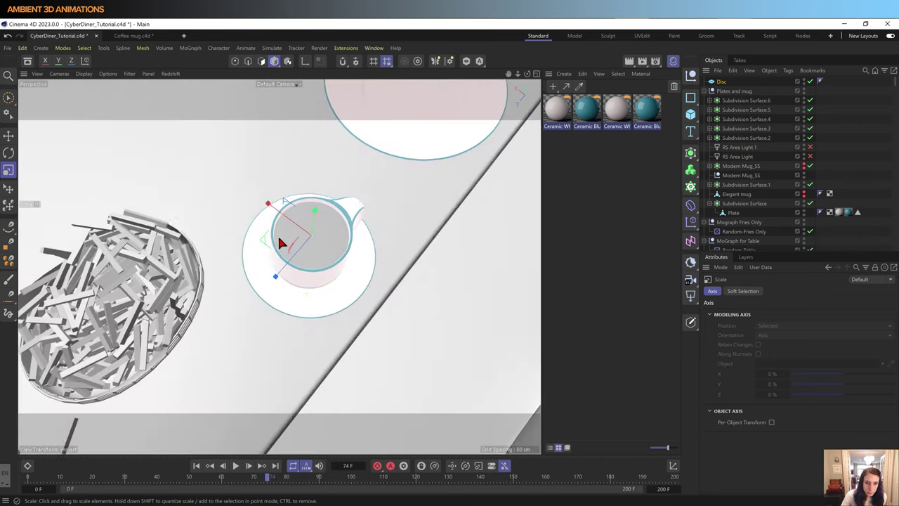
pyautogui.keyDown('alt'); pyautogui.moveTo(280, 243); pyautogui.dragTo(250, 186); pyautogui.keyUp('alt')
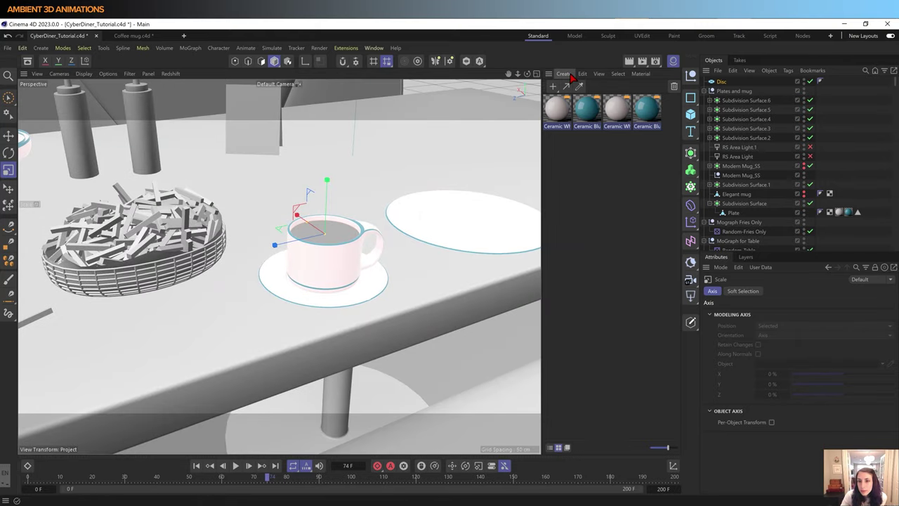
# Step: Merge the two Ceramic Blue materials into one and add a new Redshift material
pyautogui.click(592, 172)
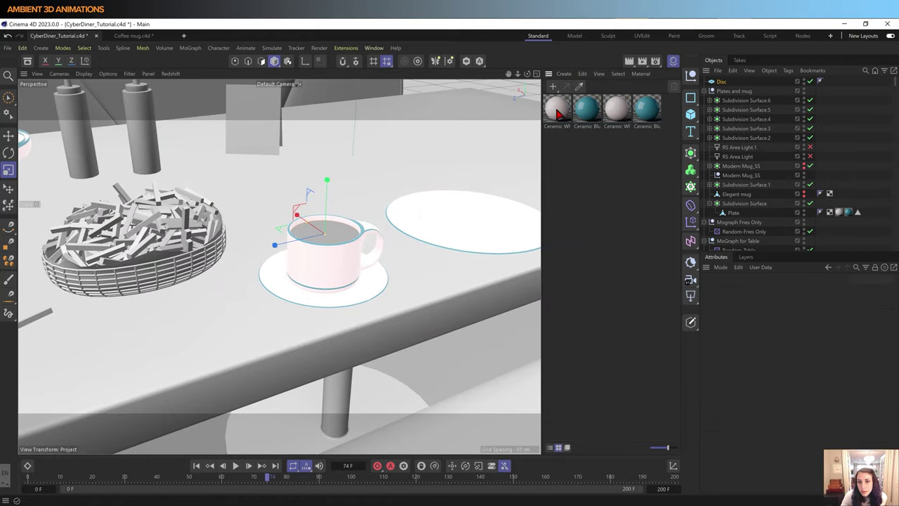
pyautogui.click(558, 113)
pyautogui.moveTo(613, 114); pyautogui.dragTo(587, 116)
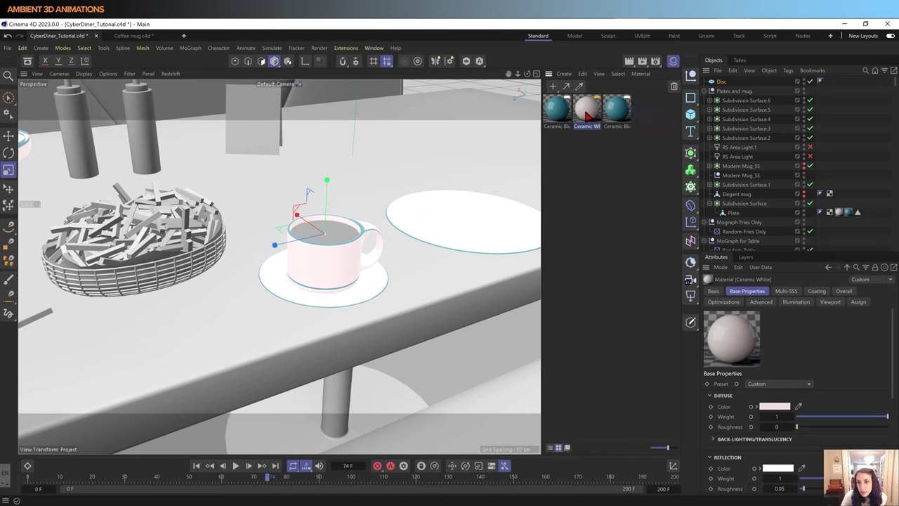
pyautogui.click(562, 117)
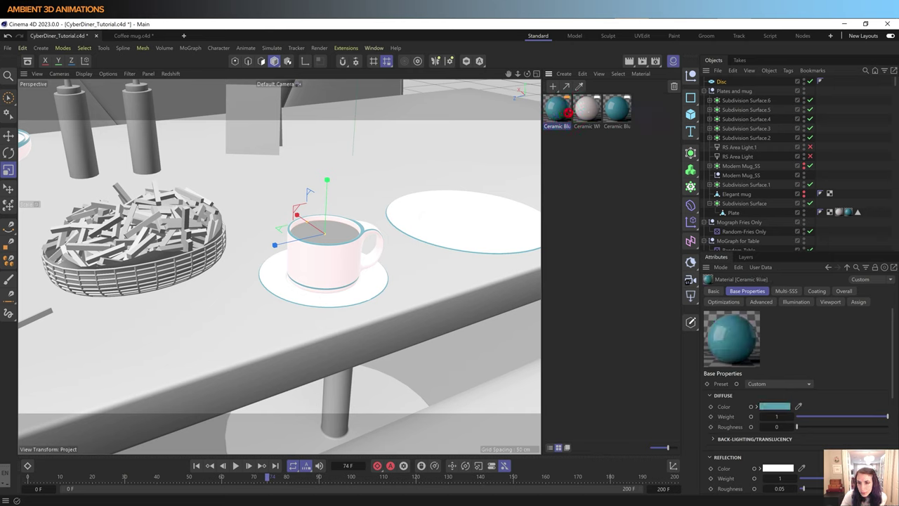
pyautogui.moveTo(567, 112); pyautogui.dragTo(618, 114)
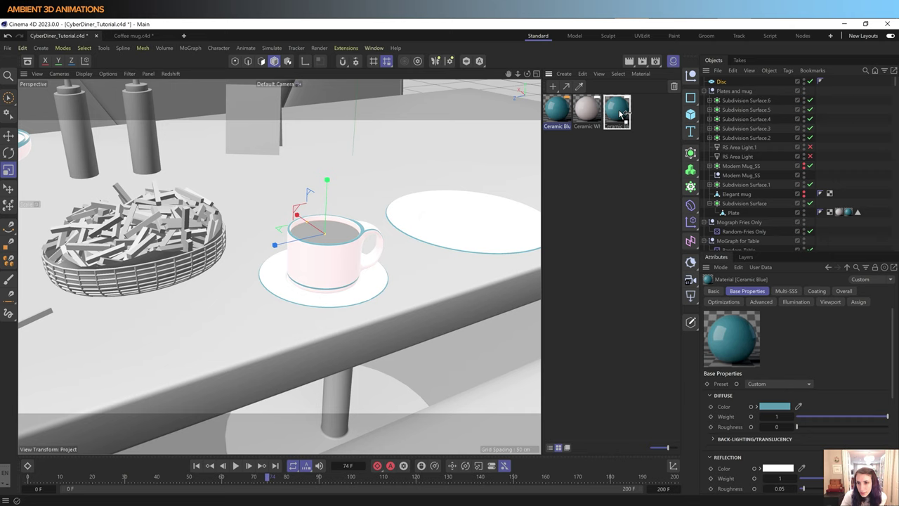
pyautogui.moveTo(621, 112); pyautogui.dragTo(621, 116)
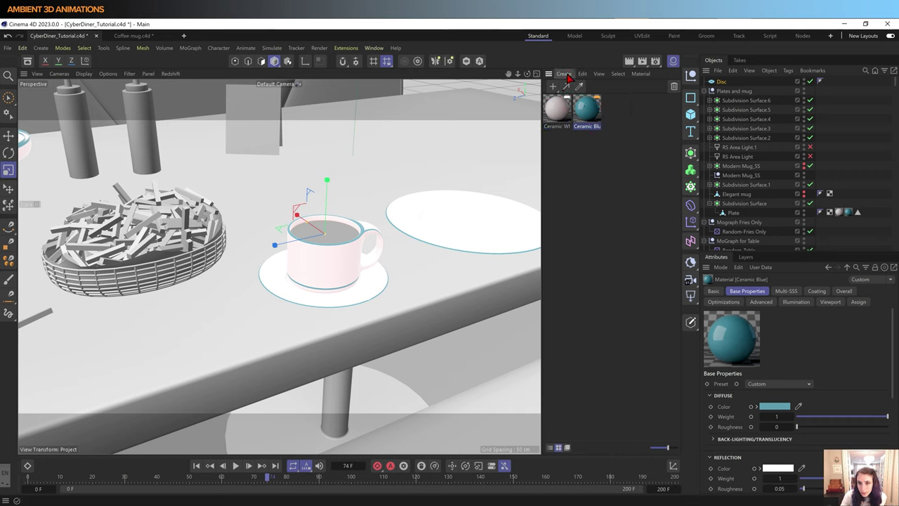
pyautogui.click(566, 74)
pyautogui.moveTo(579, 121)
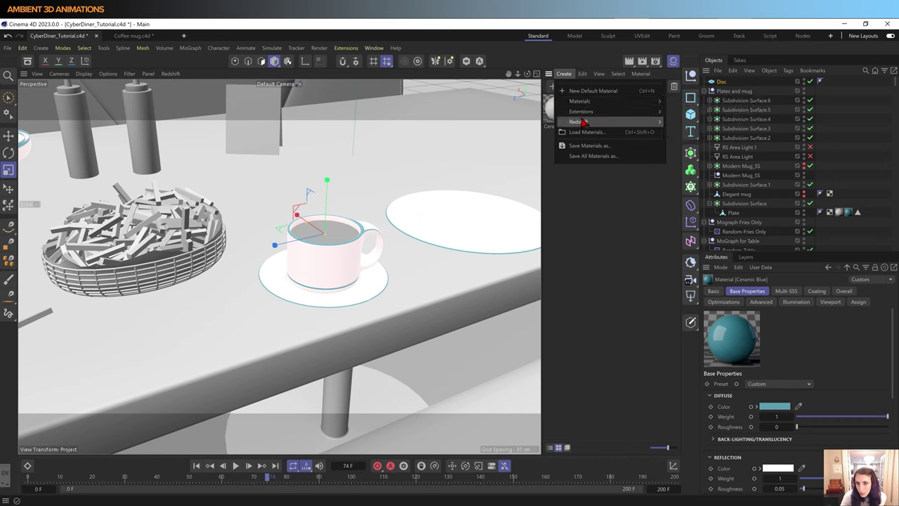
pyautogui.moveTo(677, 124)
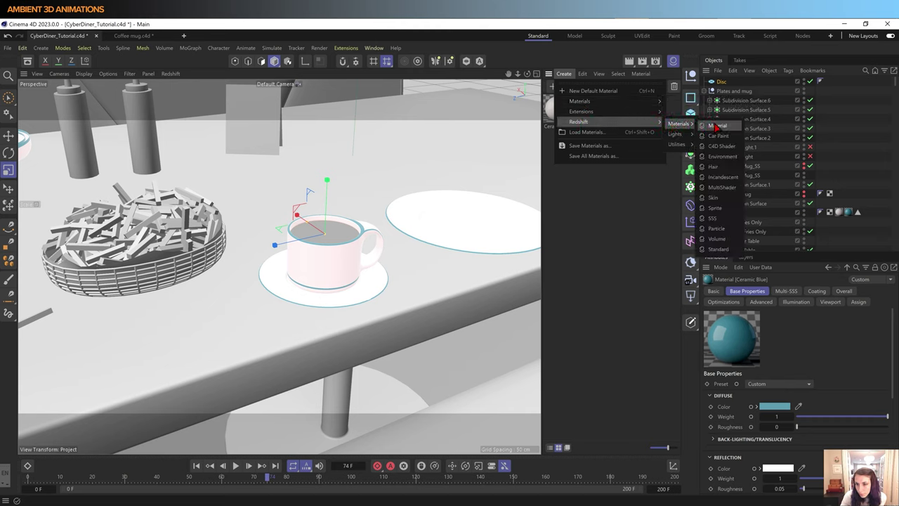
pyautogui.click(713, 125)
# Step: Name the new material Coffee, apply it to the disc, and open its node graph
pyautogui.doubleClick(558, 126)
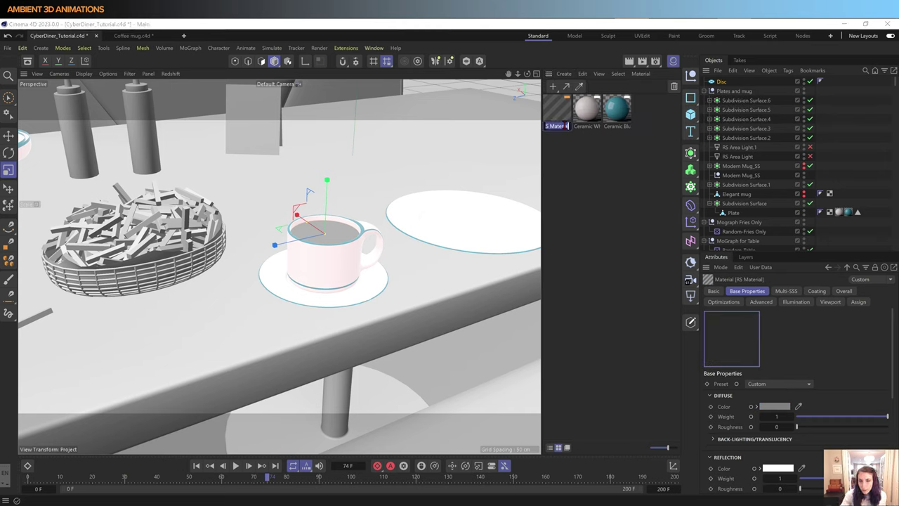
pyautogui.write('Coffe')
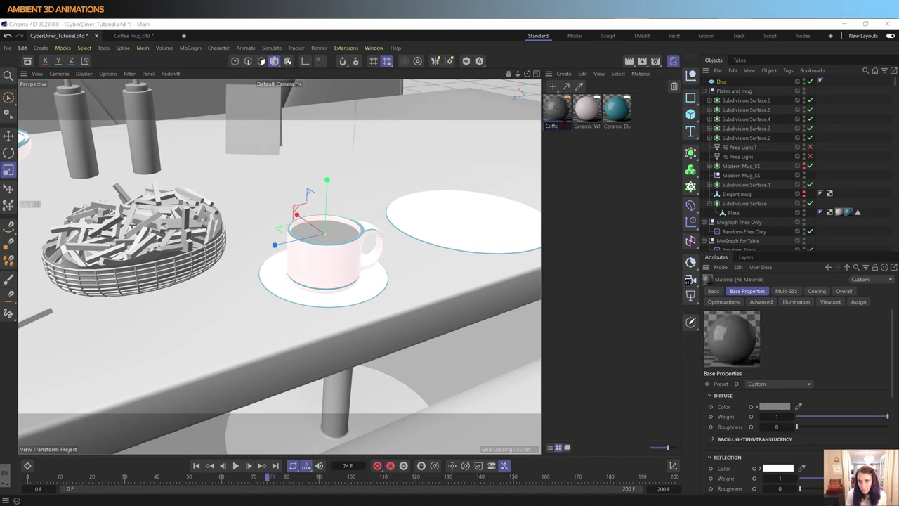
pyautogui.write('e')
pyautogui.press('Return')
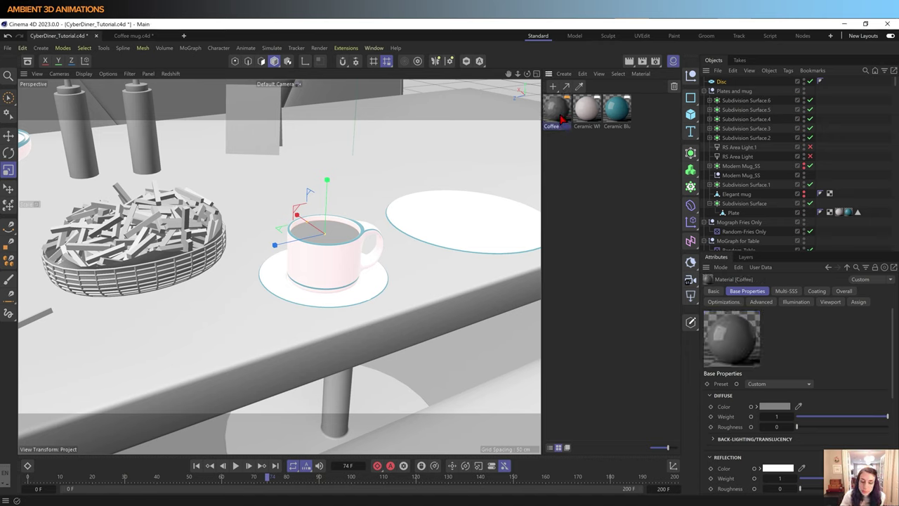
pyautogui.moveTo(562, 119); pyautogui.dragTo(347, 233)
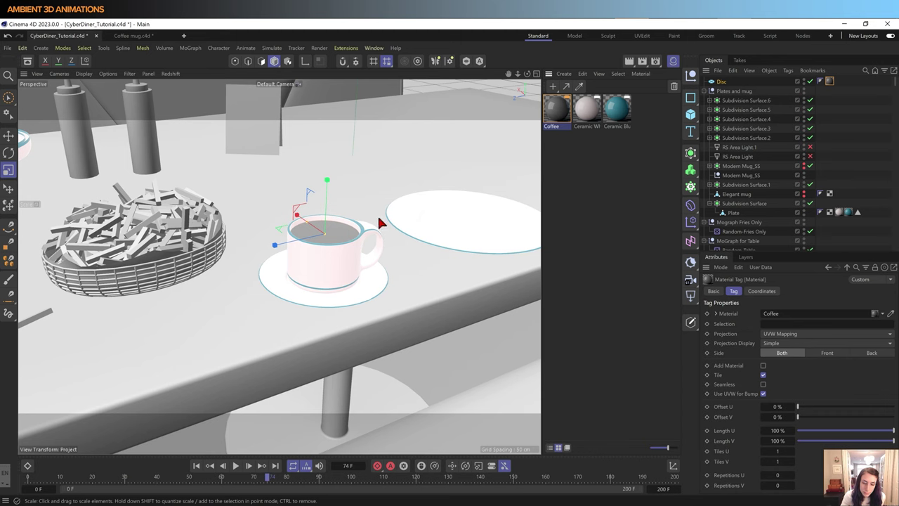
pyautogui.doubleClick(558, 111)
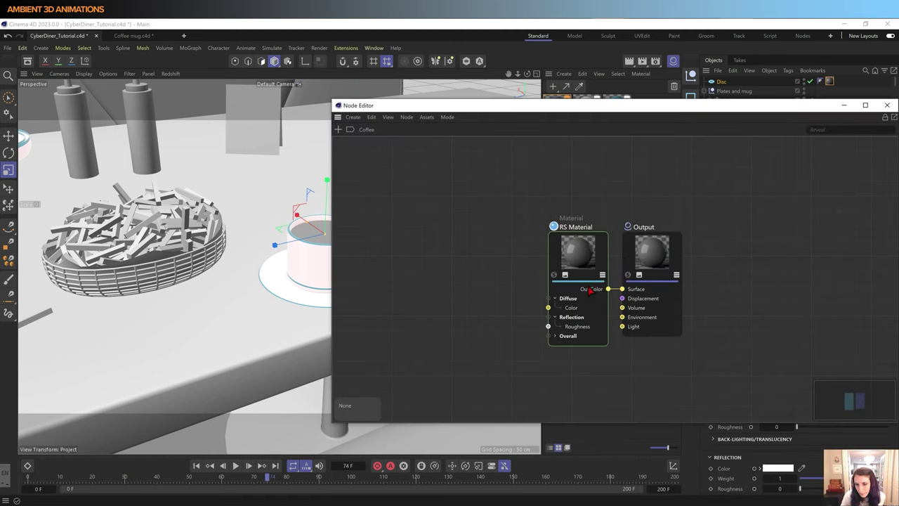
# Step: Set the Coffee material's diffuse colour to a near-black reddish brown
pyautogui.click(887, 105)
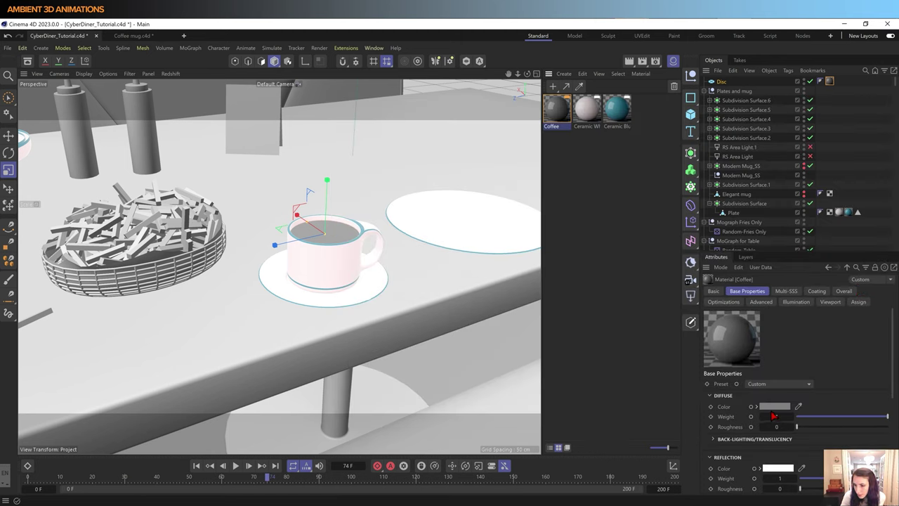
pyautogui.click(774, 413)
pyautogui.moveTo(786, 396)
pyautogui.mouseDown()
pyautogui.moveTo(733, 361)
pyautogui.moveTo(622, 246)
pyautogui.mouseUp()
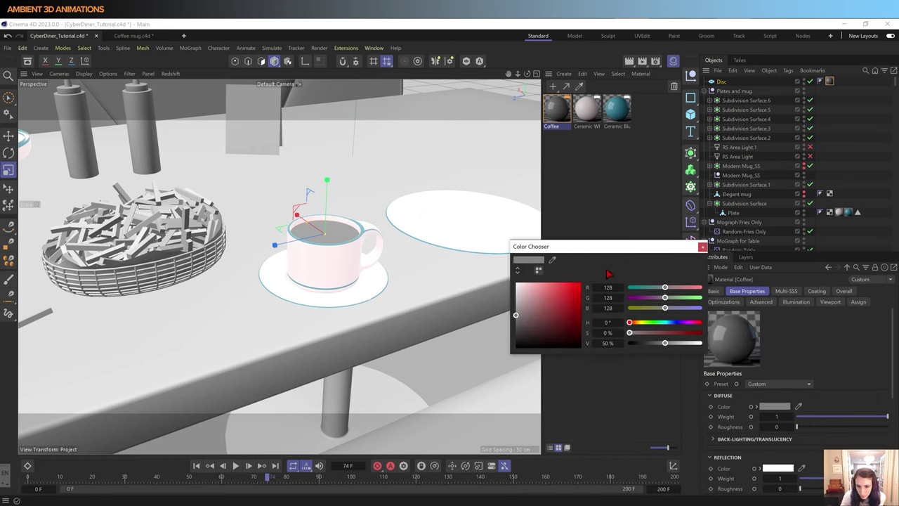
pyautogui.click(542, 318)
pyautogui.moveTo(541, 319)
pyautogui.mouseDown()
pyautogui.moveTo(538, 341)
pyautogui.moveTo(557, 335)
pyautogui.mouseUp()
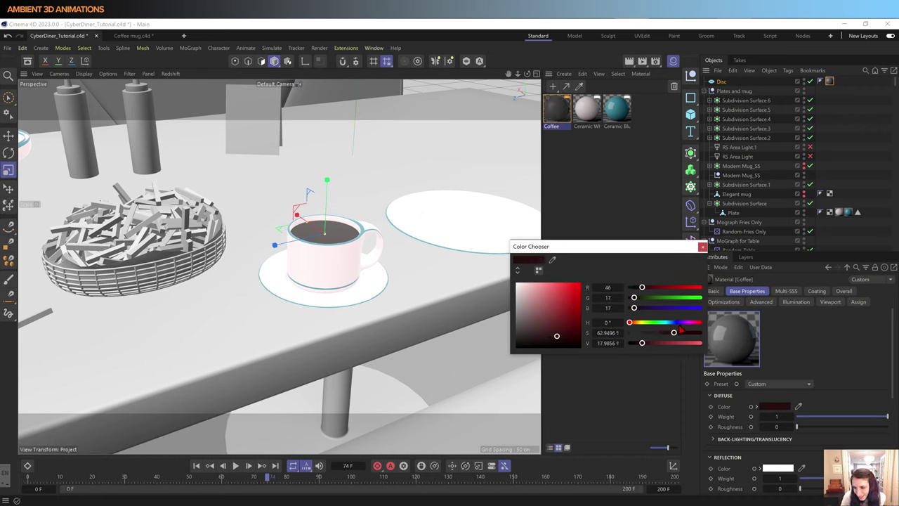
pyautogui.moveTo(632, 326); pyautogui.dragTo(634, 326)
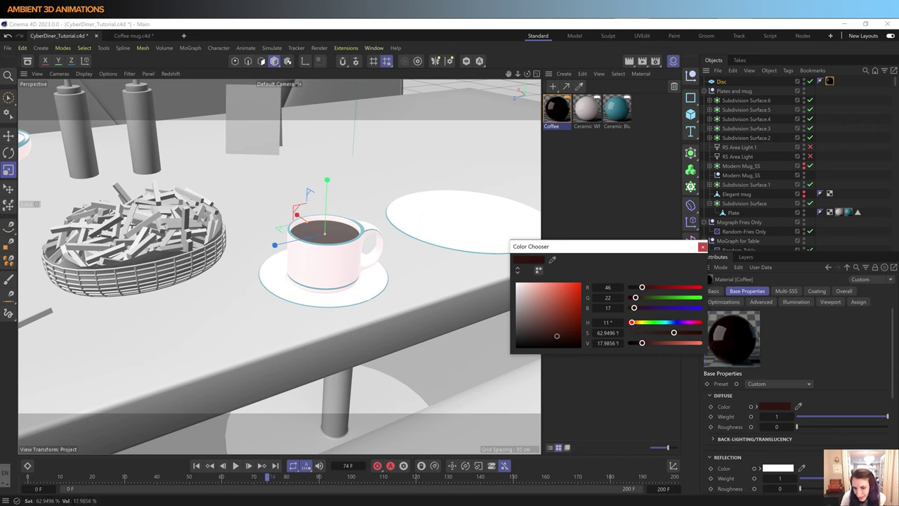
pyautogui.moveTo(557, 336); pyautogui.dragTo(563, 333)
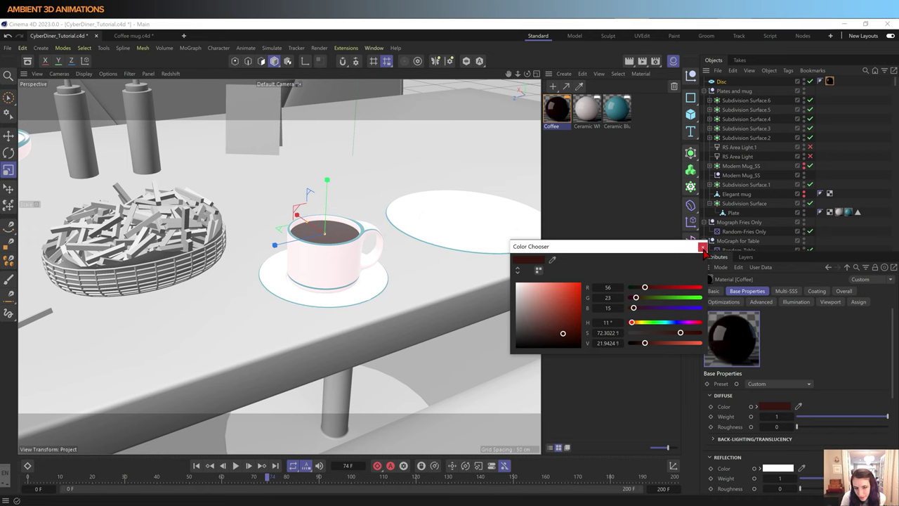
pyautogui.click(702, 249)
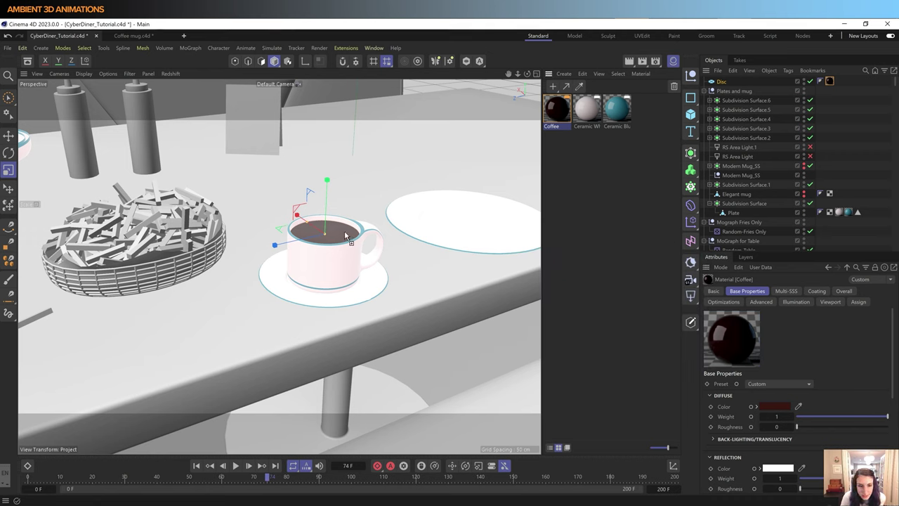
# Step: Apply Coffee to the disc inside the mug and check its node graph
pyautogui.moveTo(344, 235); pyautogui.dragTo(346, 237)
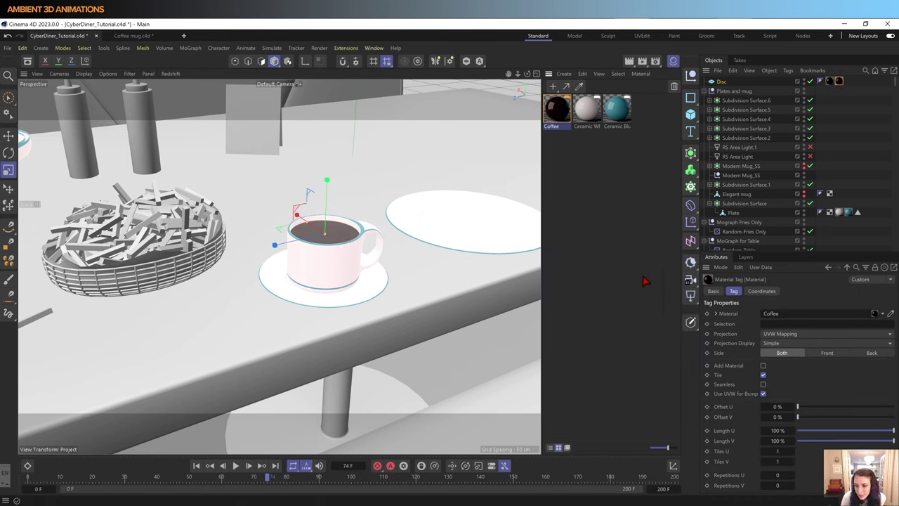
pyautogui.doubleClick(566, 114)
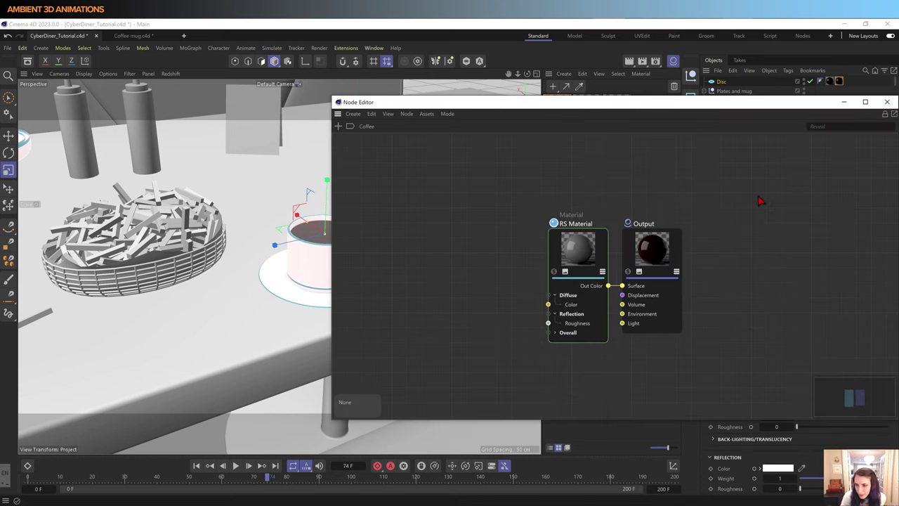
pyautogui.click(889, 102)
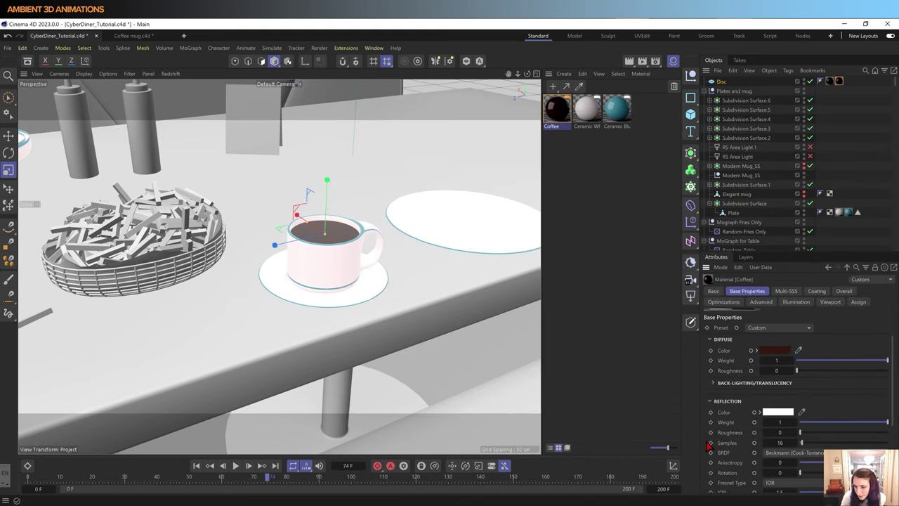
# Step: Set the Coffee reflection roughness to about 0.061 and view the table from new angles
pyautogui.moveTo(804, 434); pyautogui.dragTo(808, 434)
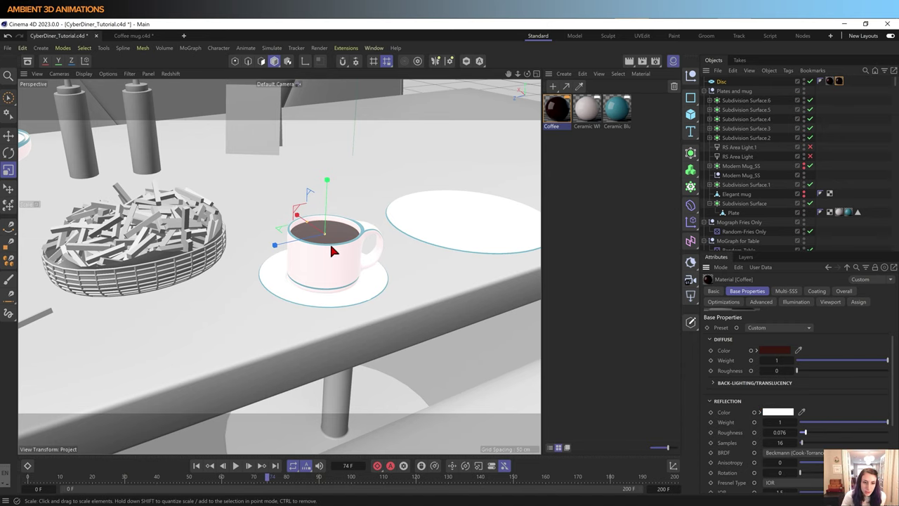
pyautogui.scroll(-5, 330, 242)
pyautogui.scroll(-3, 331, 244)
pyautogui.scroll(1, 367, 259)
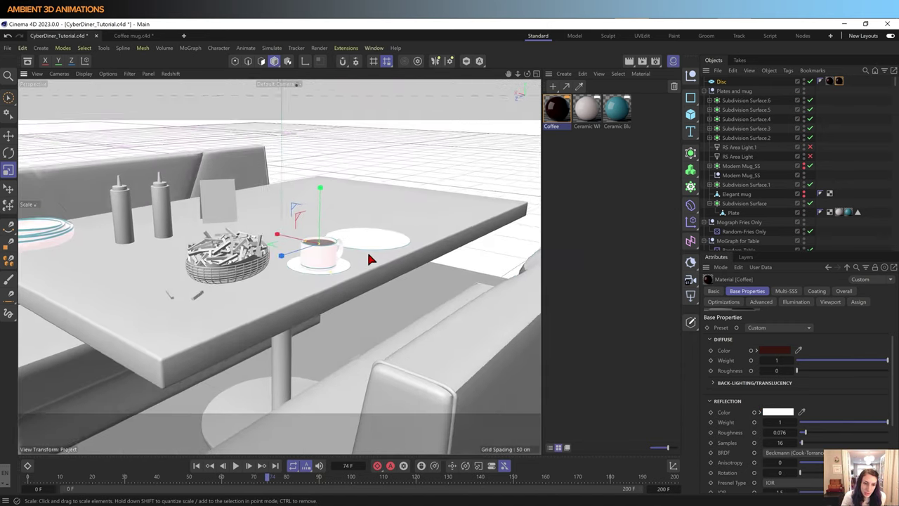
pyautogui.moveTo(369, 257)
pyautogui.keyDown('alt'); pyautogui.mouseDown()
pyautogui.moveTo(356, 302)
pyautogui.moveTo(371, 274)
pyautogui.moveTo(357, 276)
pyautogui.mouseUp(); pyautogui.keyUp('alt')
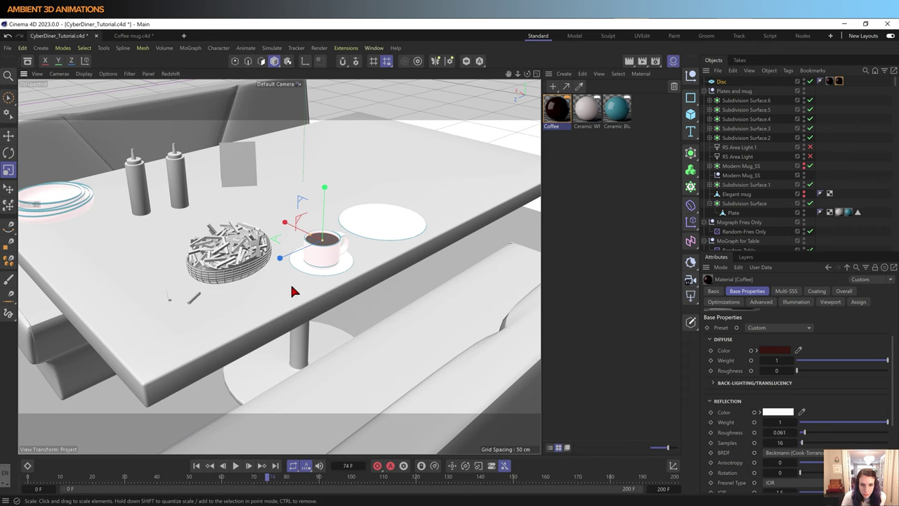
pyautogui.moveTo(290, 282)
pyautogui.keyDown('alt'); pyautogui.mouseDown()
pyautogui.moveTo(320, 266)
pyautogui.moveTo(297, 301)
pyautogui.moveTo(384, 351)
pyautogui.moveTo(359, 332)
pyautogui.mouseUp(); pyautogui.keyUp('alt')
pyautogui.keyDown('alt'); pyautogui.moveTo(358, 328); pyautogui.dragTo(352, 336); pyautogui.keyUp('alt')
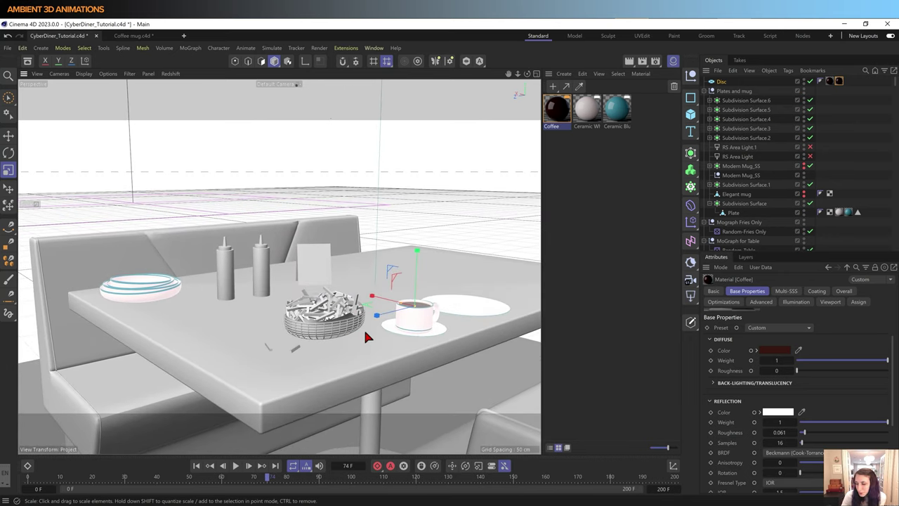
# Step: Select the 'Plates and mug' null in the Object Manager, along with all its dishes
pyautogui.click(738, 92)
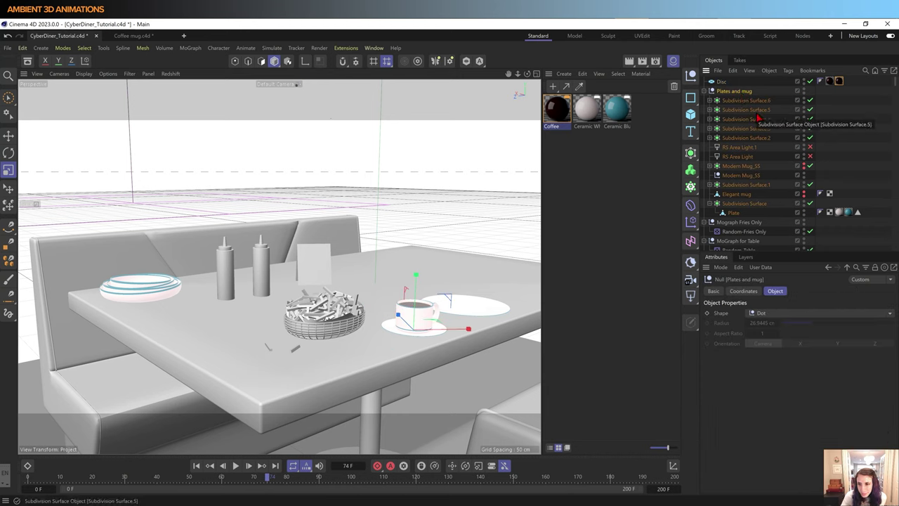